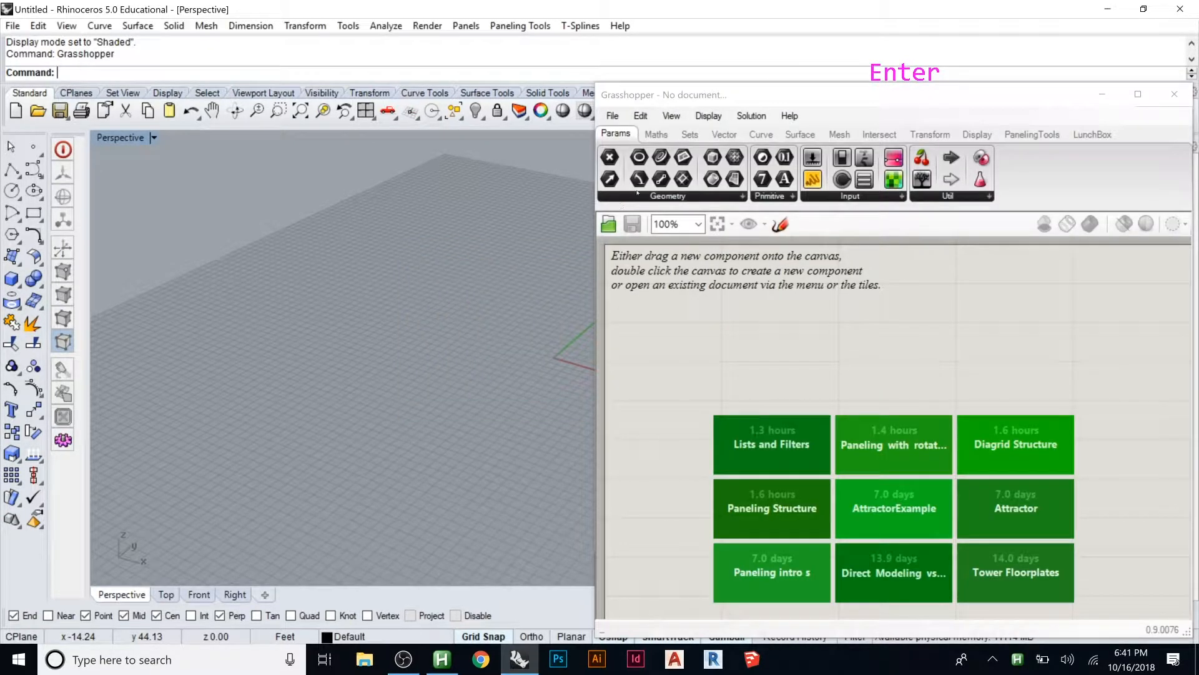
click(192, 262)
scroll(192, 263, down, 4)
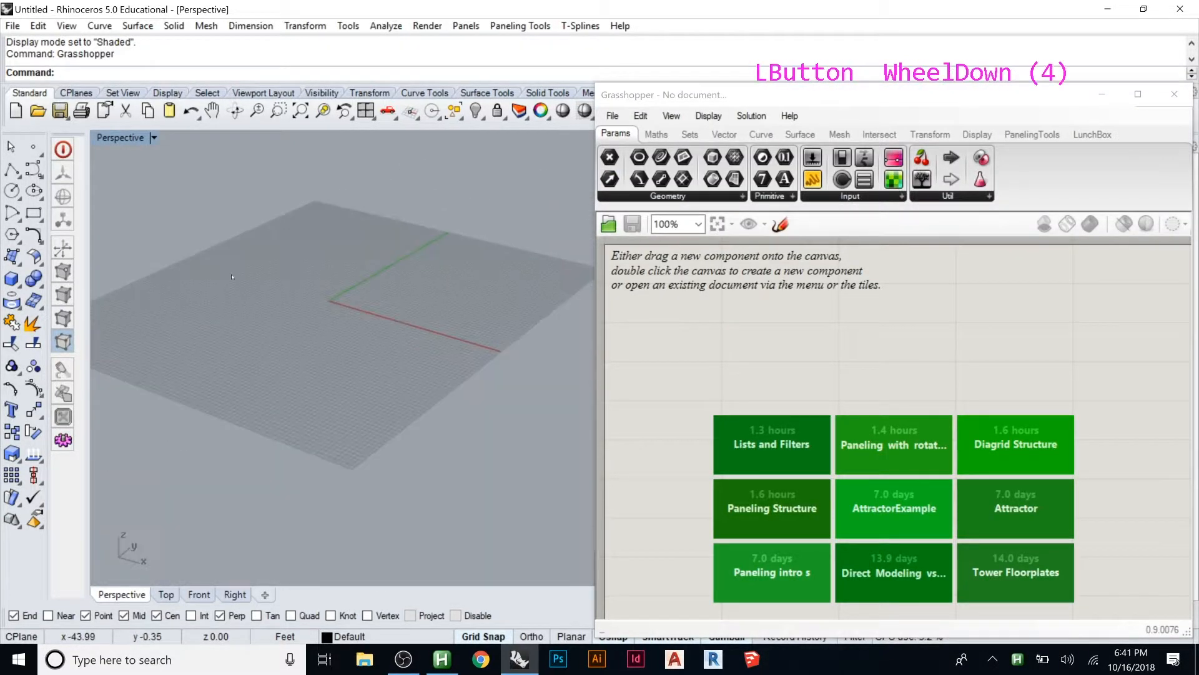
scroll(192, 262, up, 5)
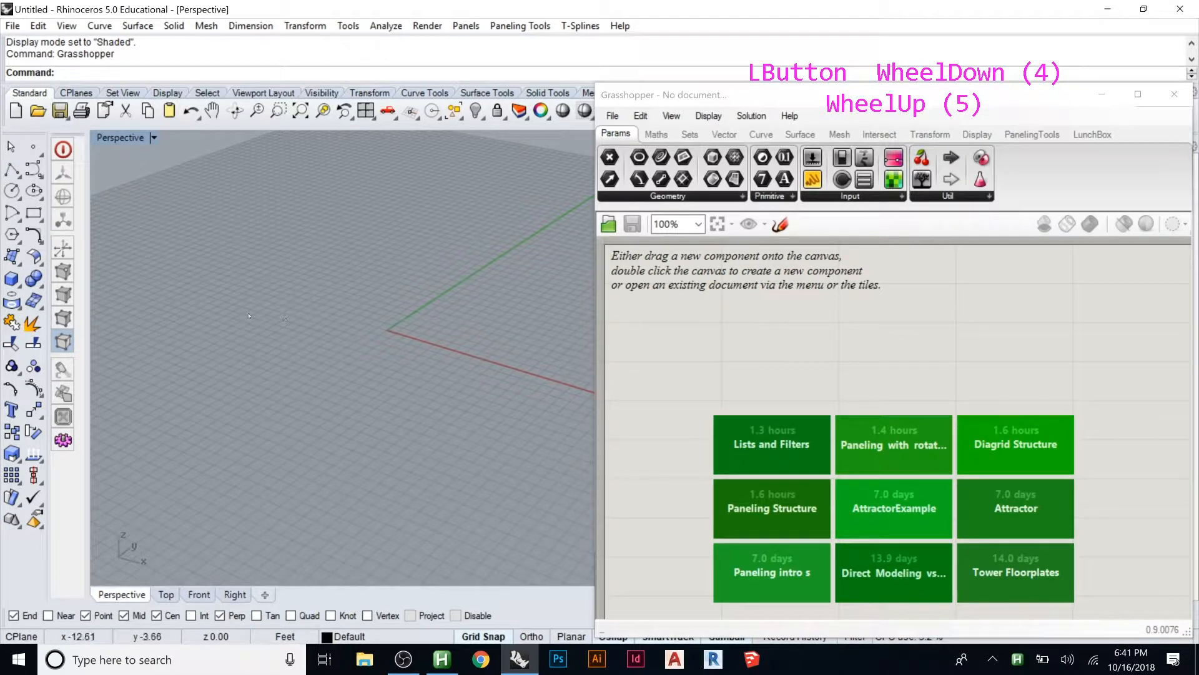
scroll(248, 315, down, 1)
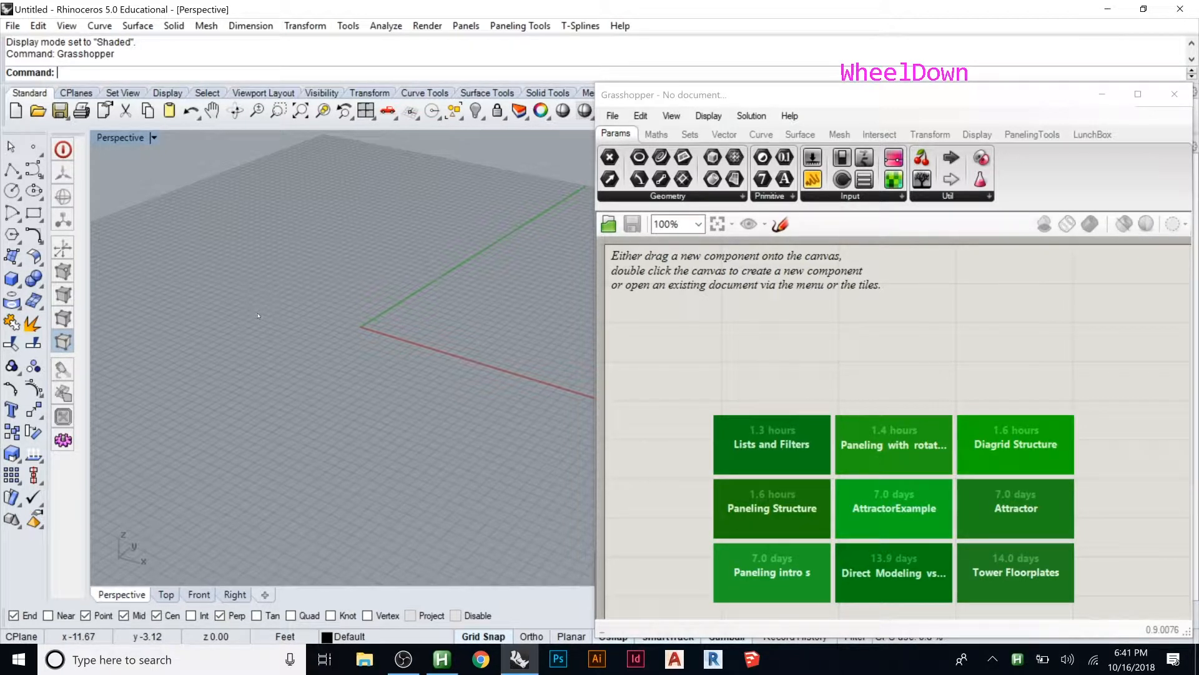
Add a Construct Point component to the Grasshopper canvas and move it to make room beside it
double_click(821, 344)
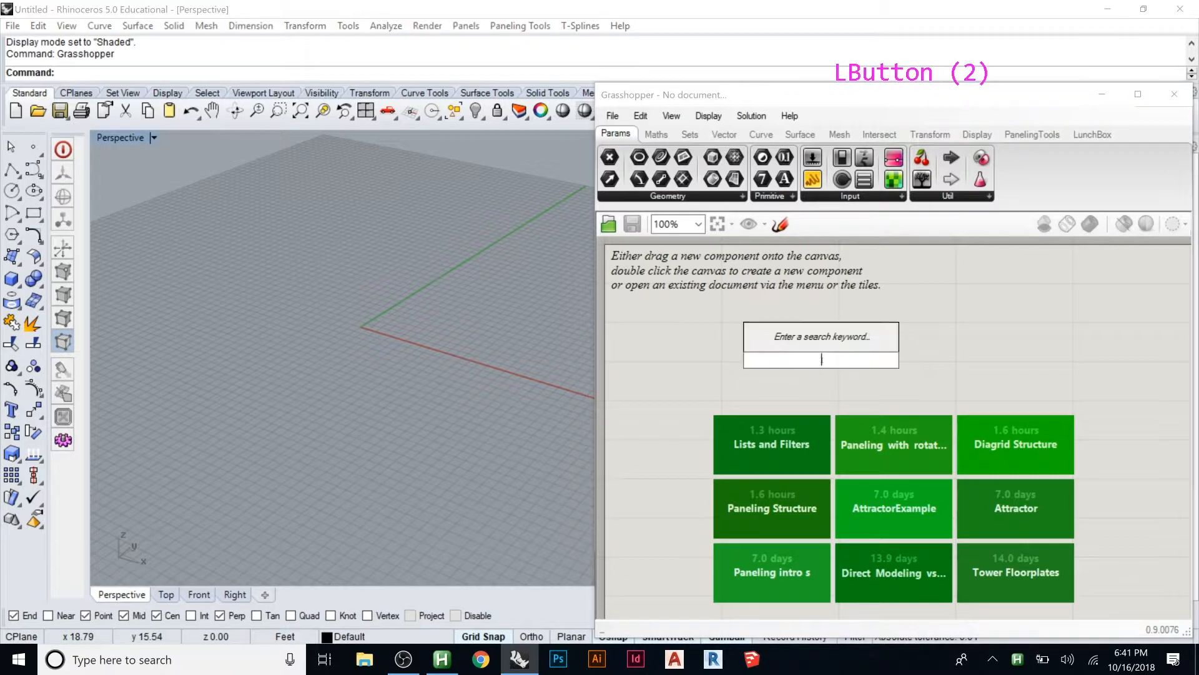
text(constru)
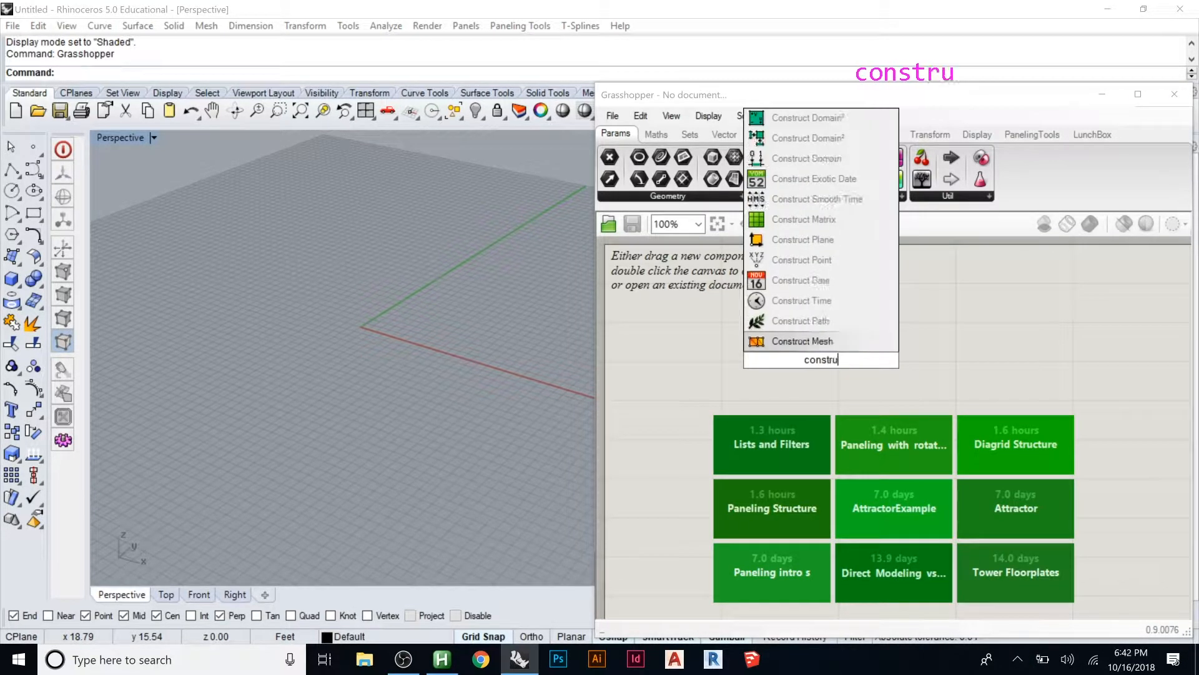
text(ct)
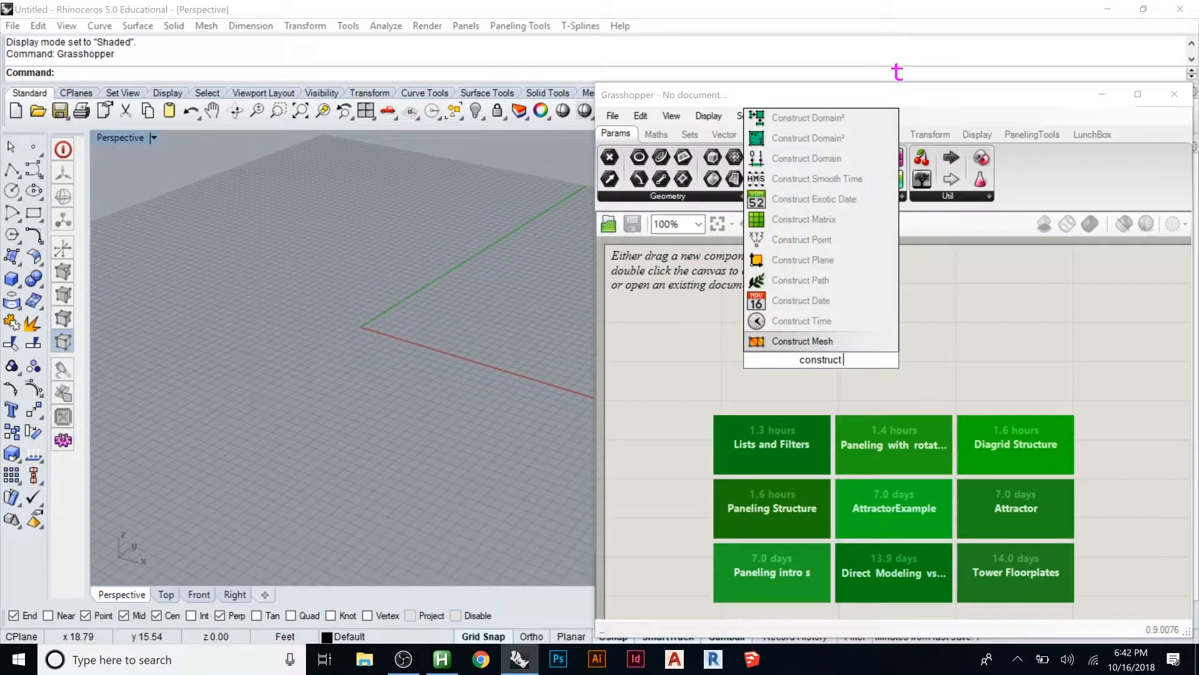
text( point)
click(847, 348)
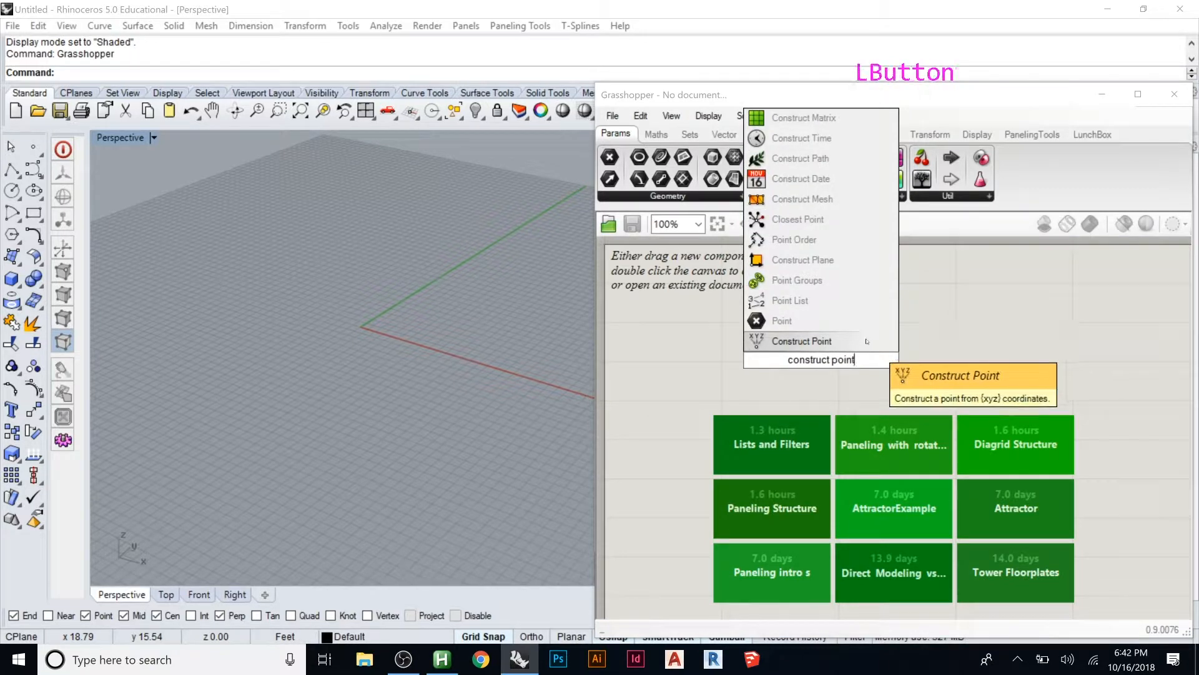
drag(848, 350, 871, 353)
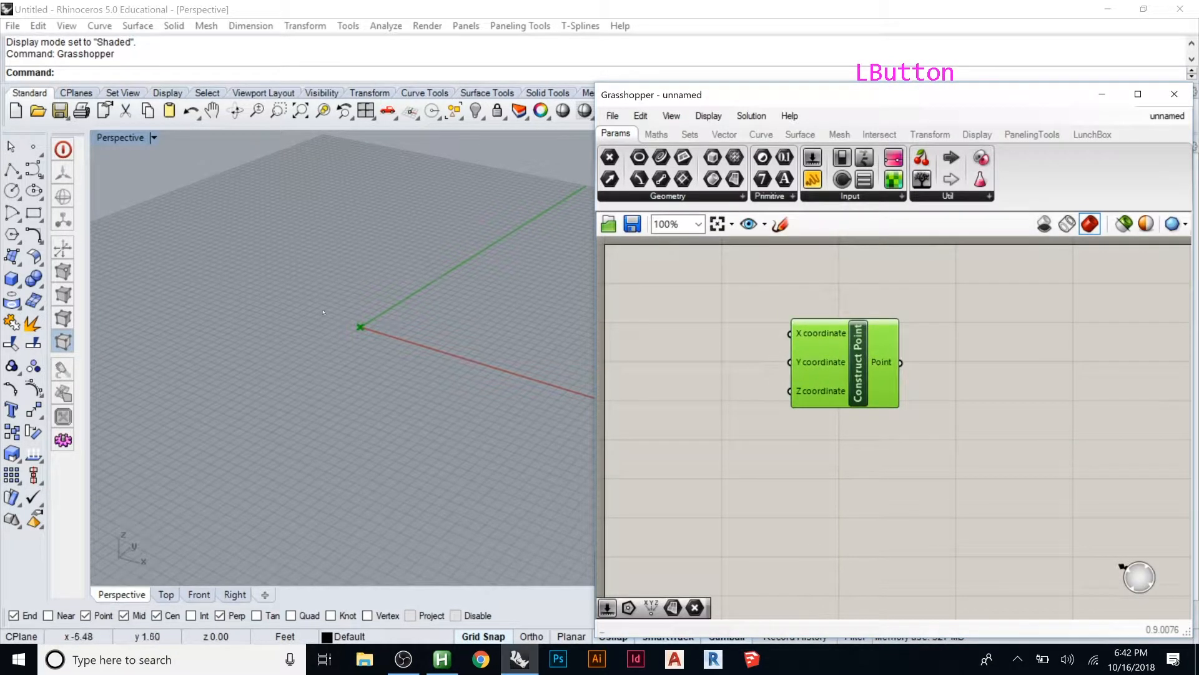
double_click(674, 359)
click(715, 400)
drag(873, 379, 865, 394)
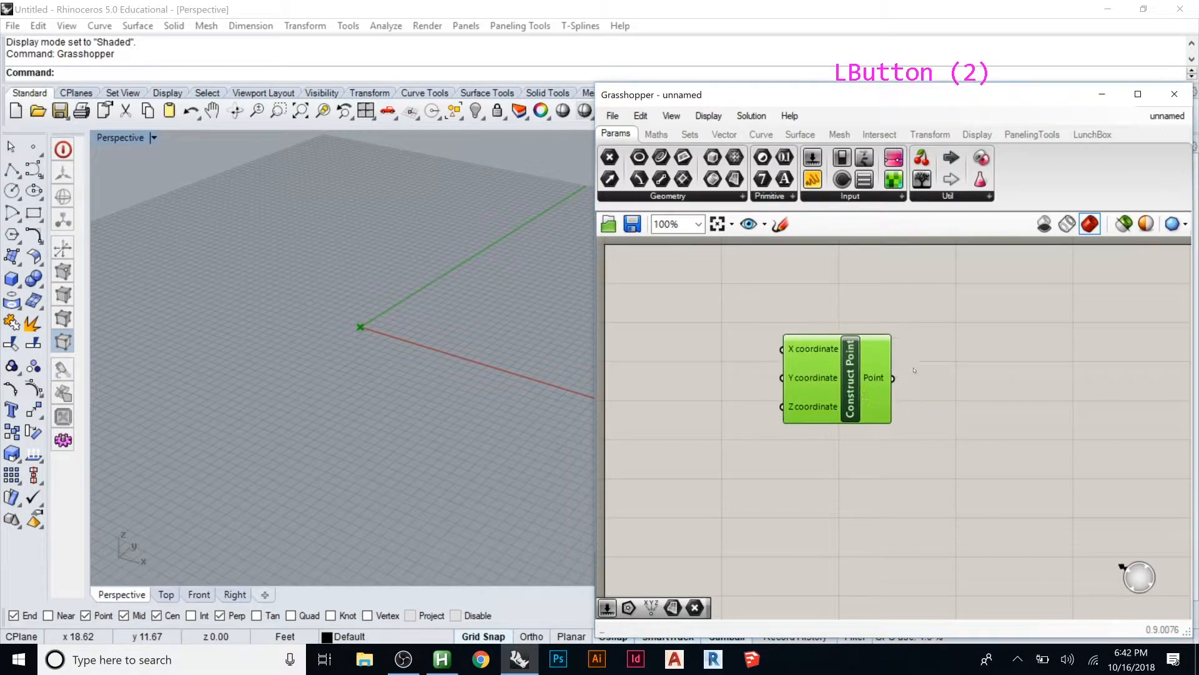
click(841, 393)
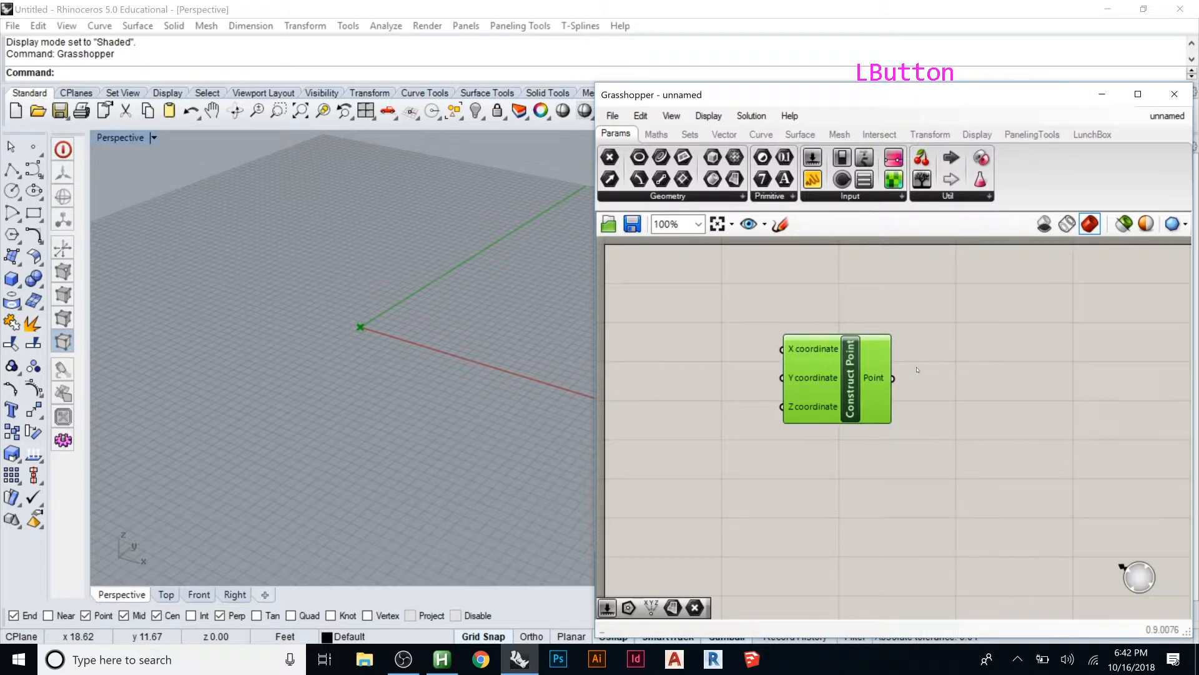
drag(860, 377, 782, 365)
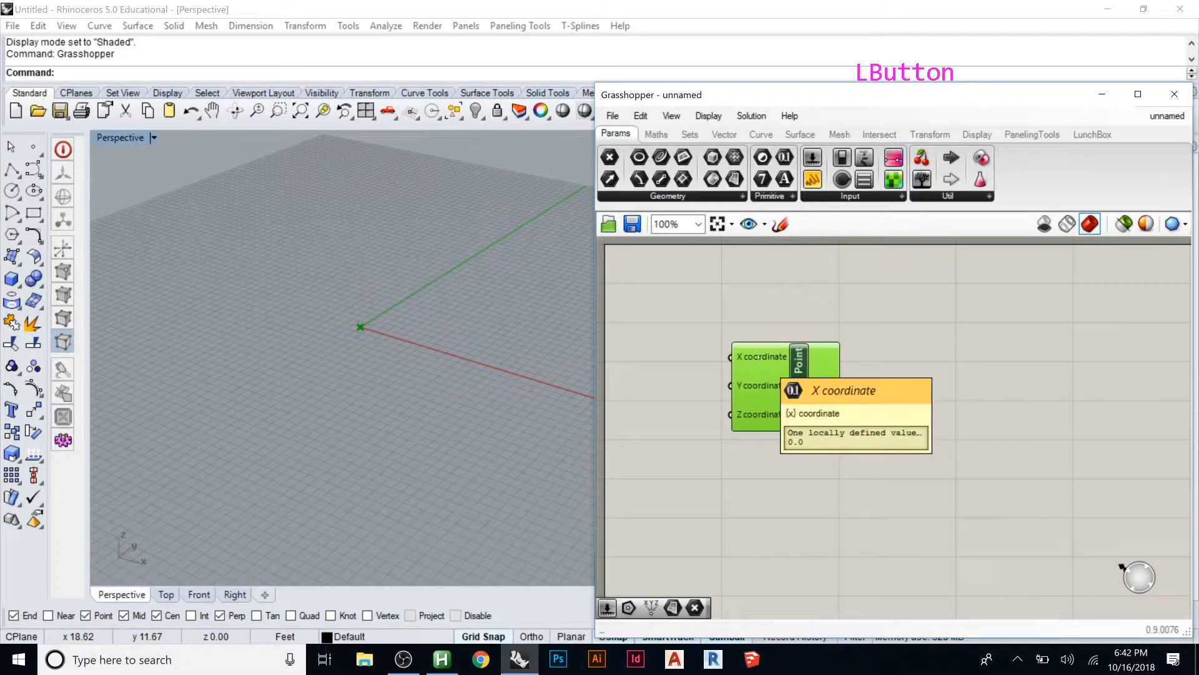
Add a Series component and place it to the upper right of the Construct Point component
double_click(923, 377)
text(series)
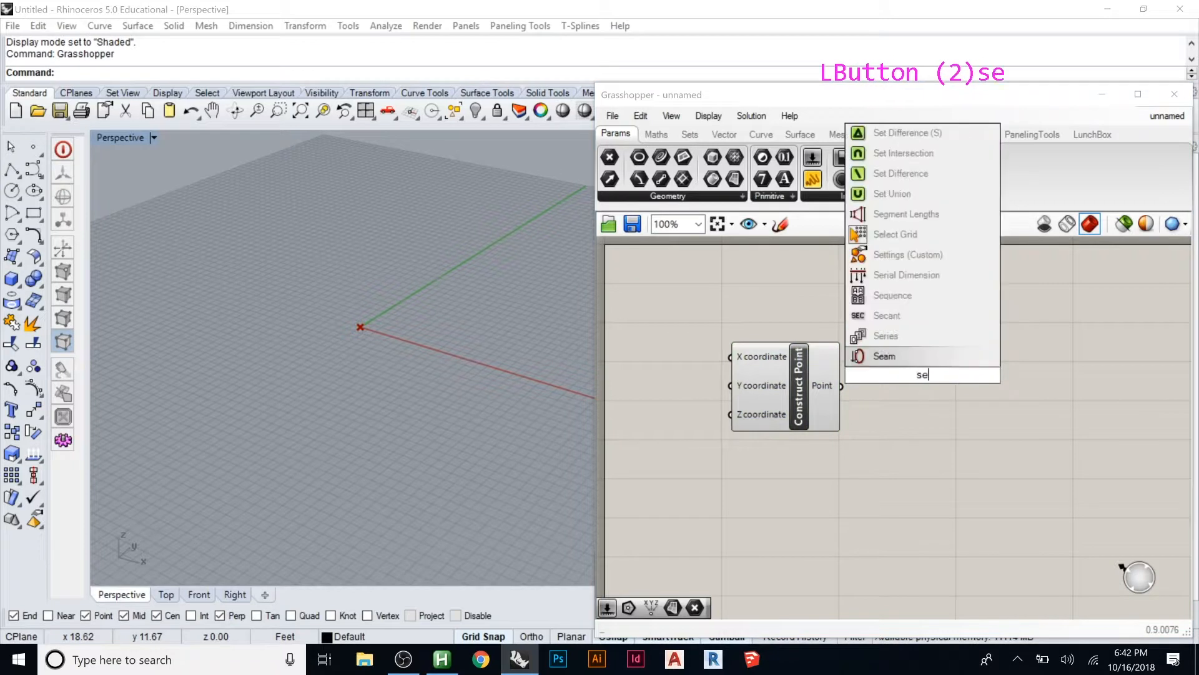
key(Return)
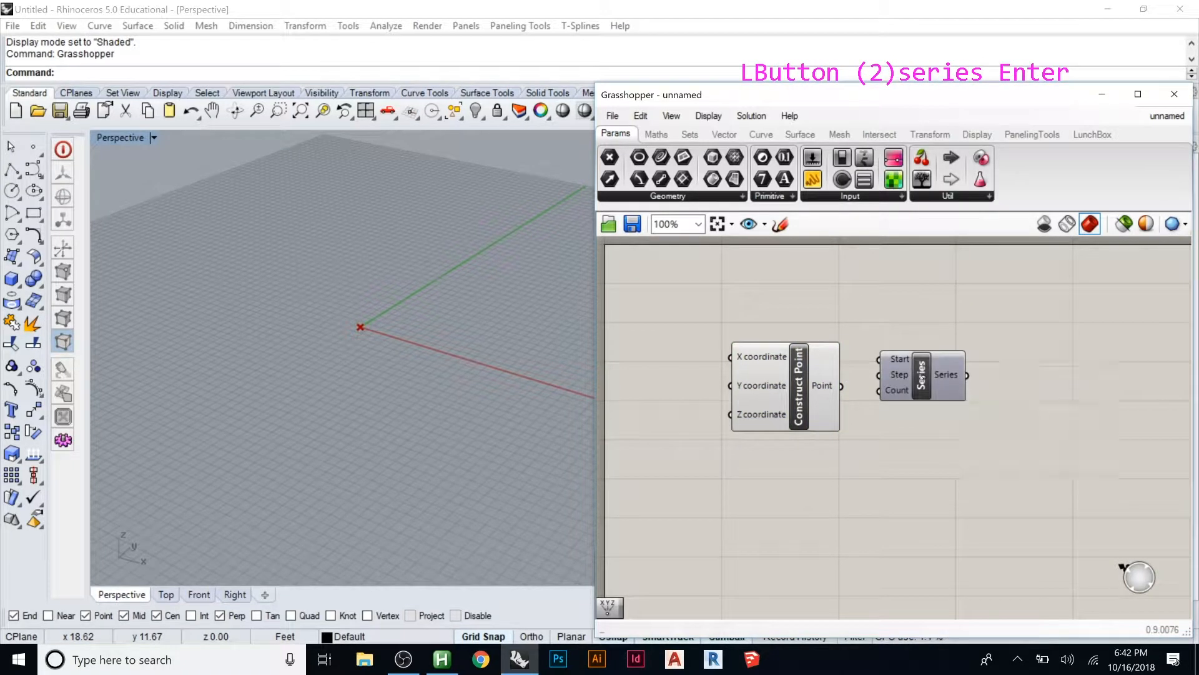
drag(922, 378, 973, 340)
drag(795, 392, 781, 395)
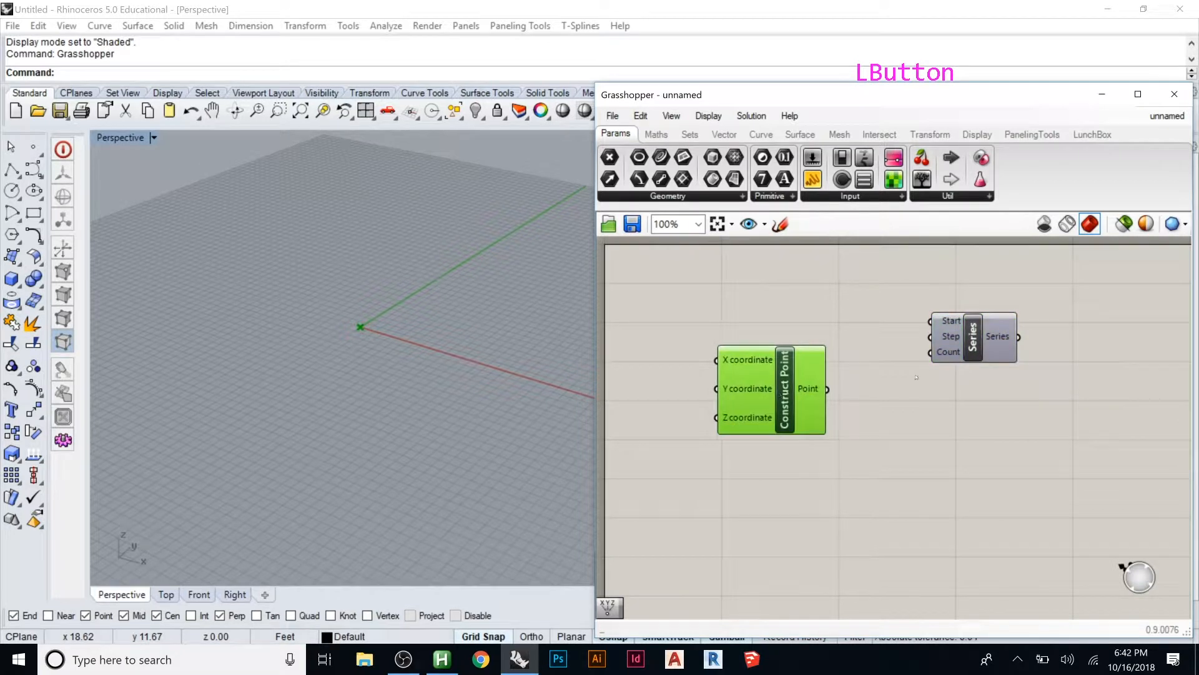
drag(983, 347, 954, 340)
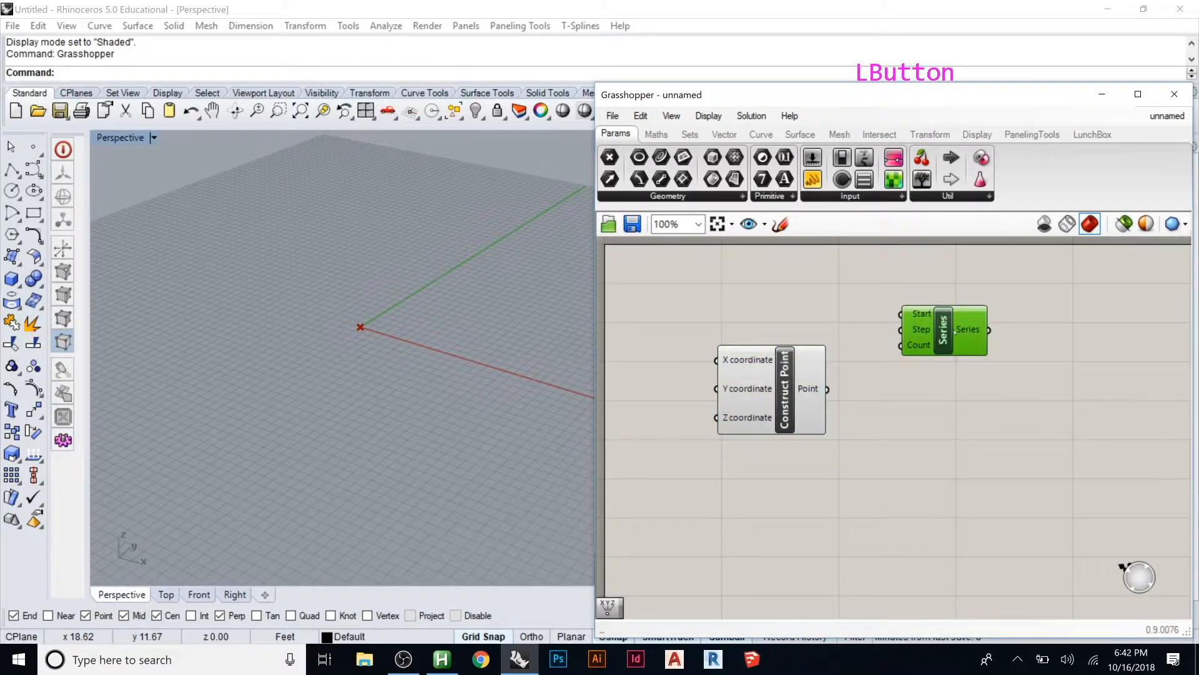
Add a Panel fed by the Series output, enlarge it to show the list, and place it right of the Series component
double_click(924, 398)
text(pan)
key(Return)
drag(933, 403, 1078, 427)
drag(989, 329, 998, 420)
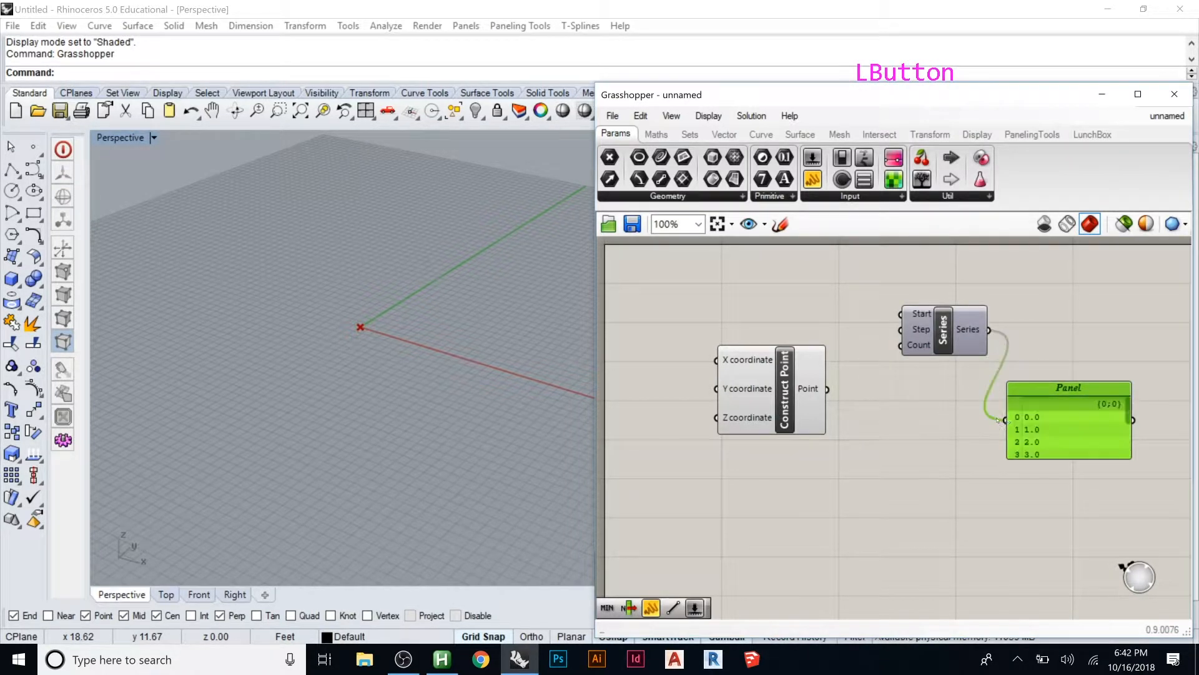
drag(1098, 454, 1098, 551)
drag(1050, 389, 1103, 306)
Create a number slider with the value 4 and connect it to the Step input of the Series component
mouse_move(924, 316)
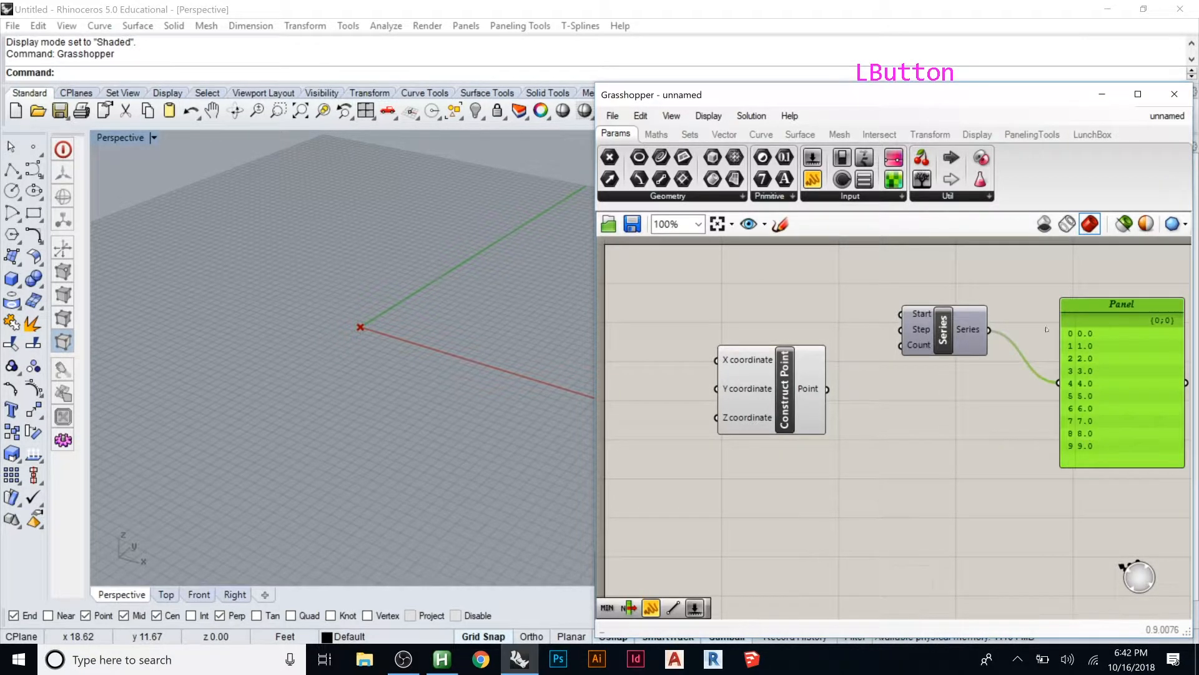
scroll(1074, 323, up, 3)
mouse_move(792, 367)
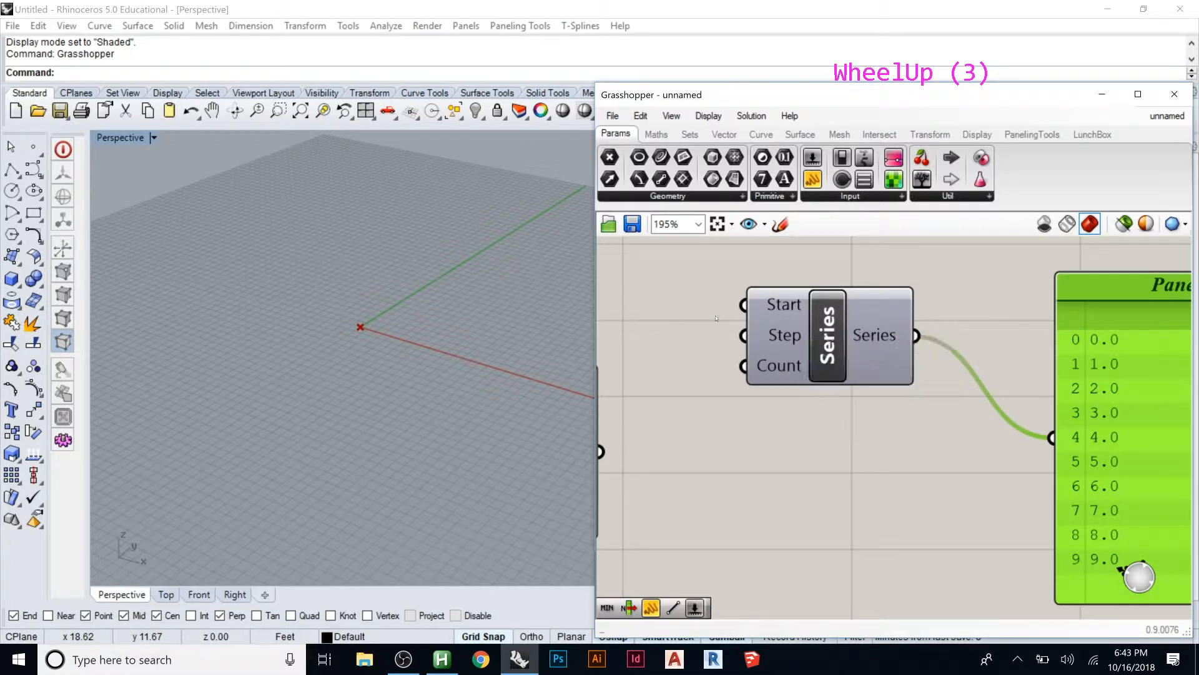
scroll(649, 307, down, 1)
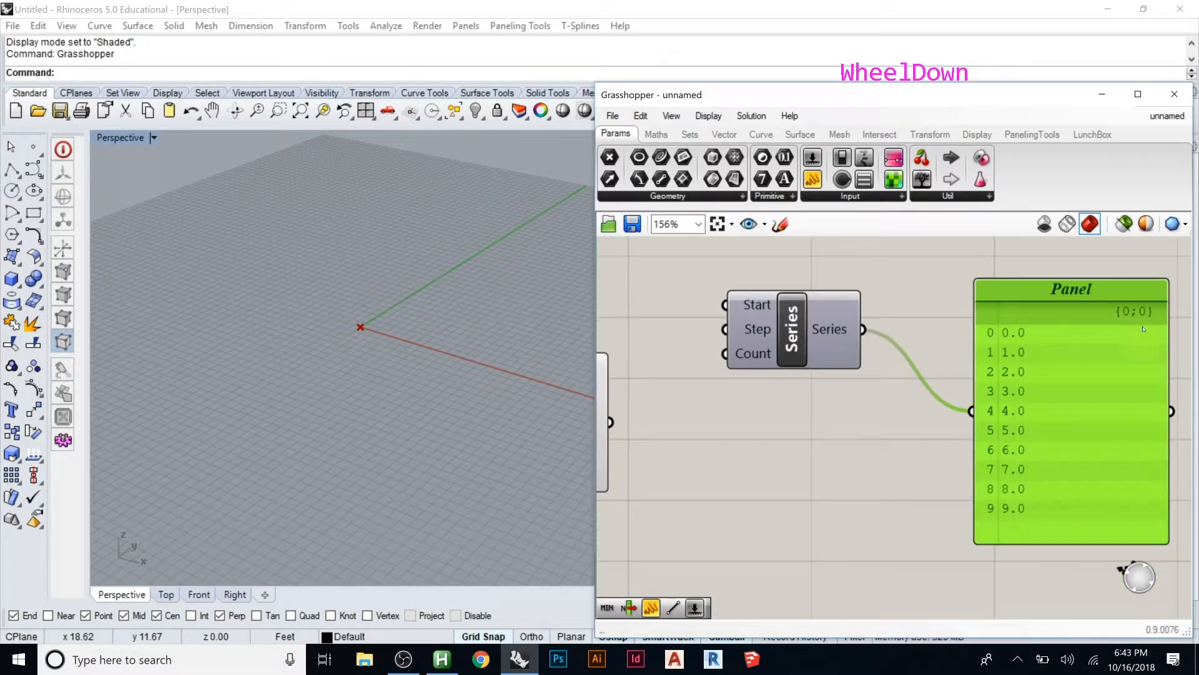
scroll(1178, 332, up, 1)
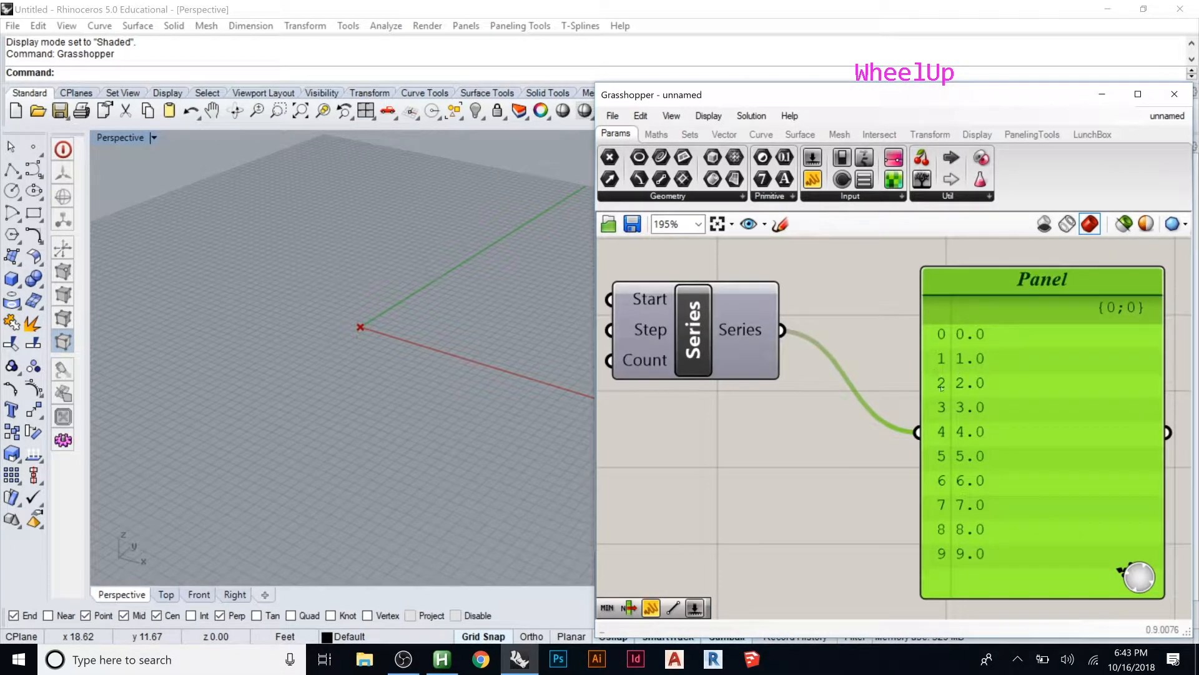
drag(712, 353, 794, 350)
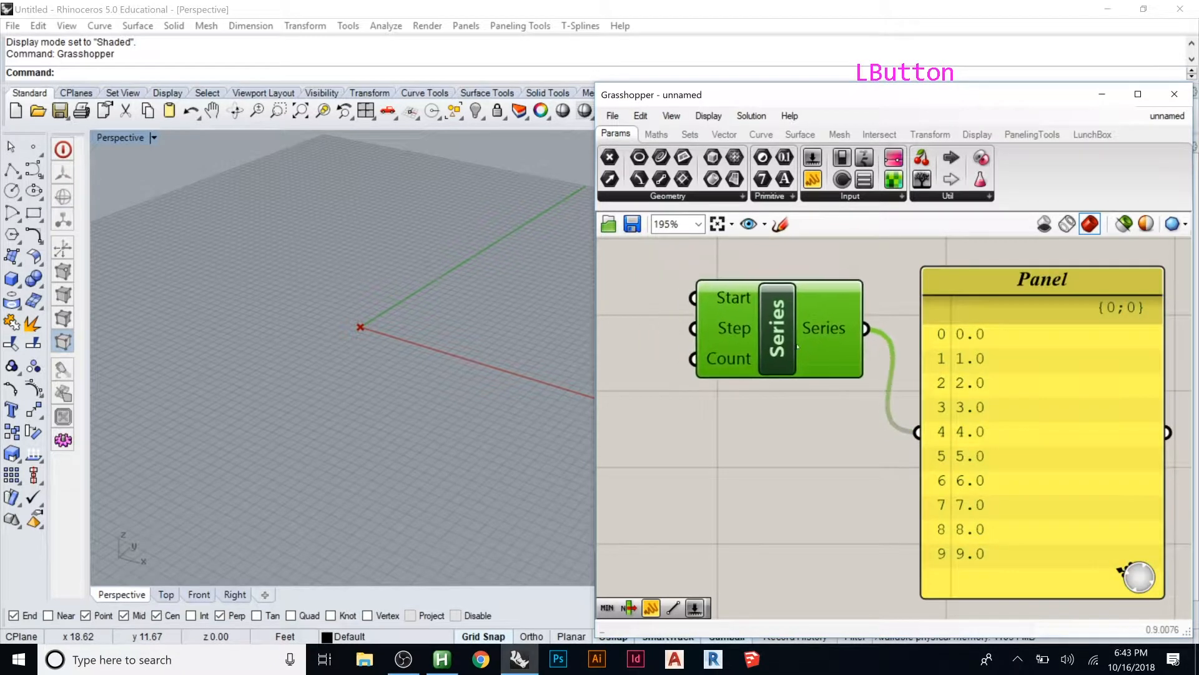
click(709, 454)
double_click(709, 453)
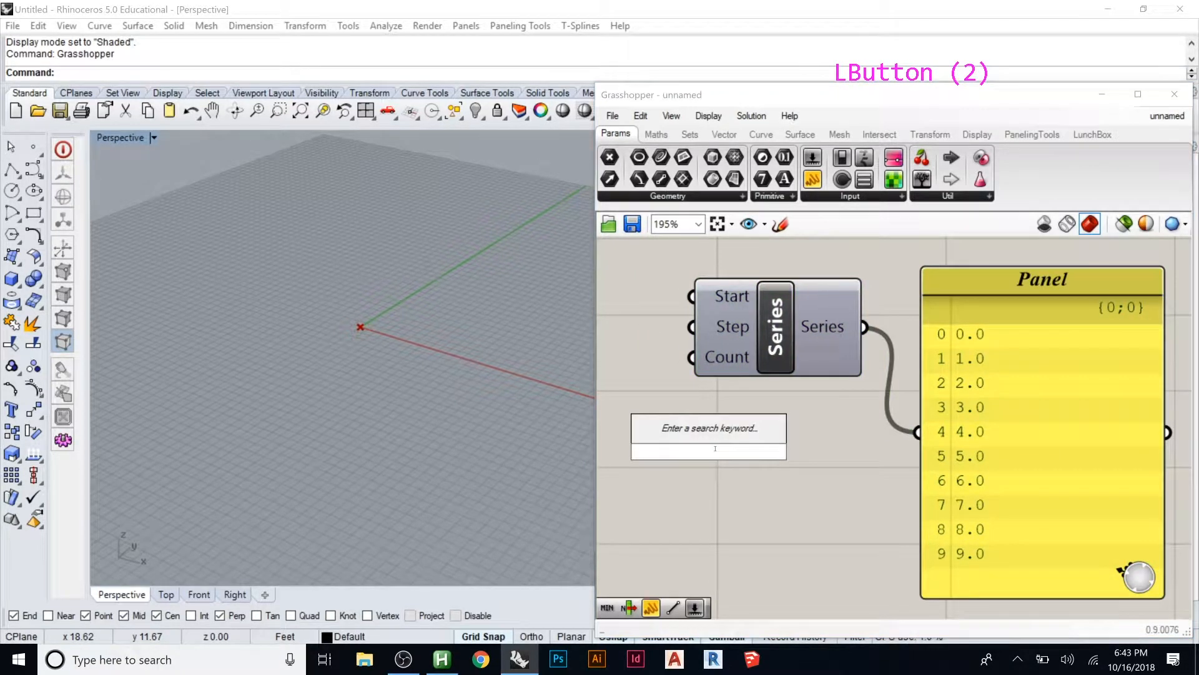
text(4)
key(Return)
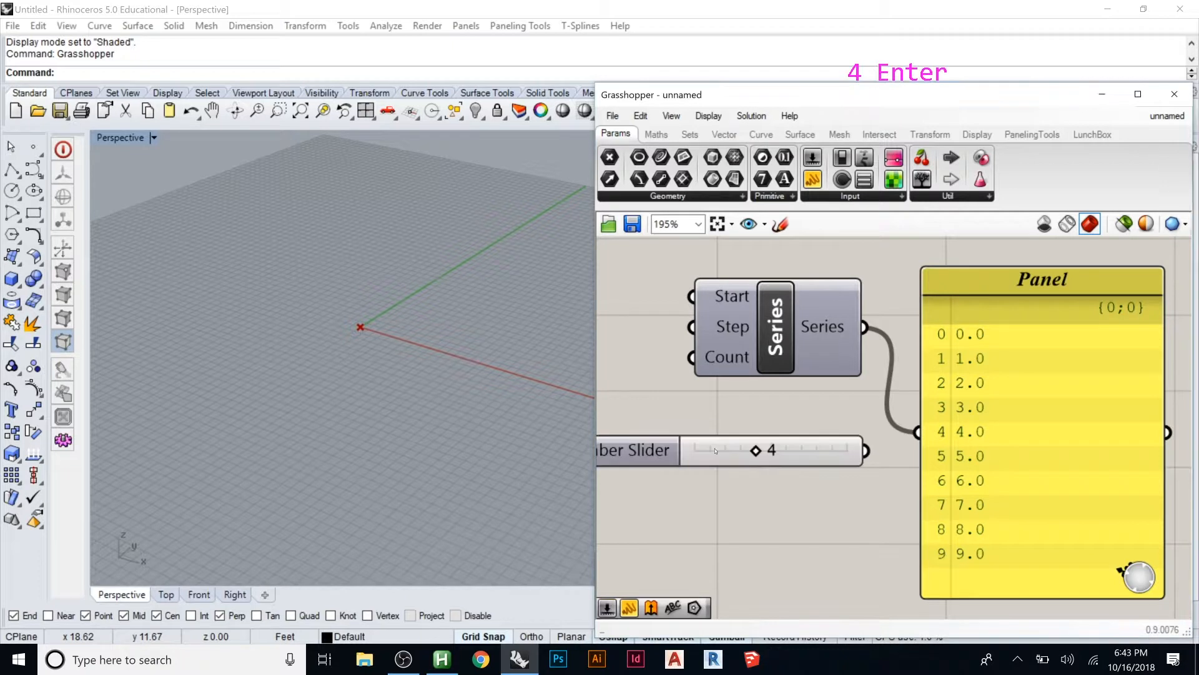
drag(867, 450, 693, 327)
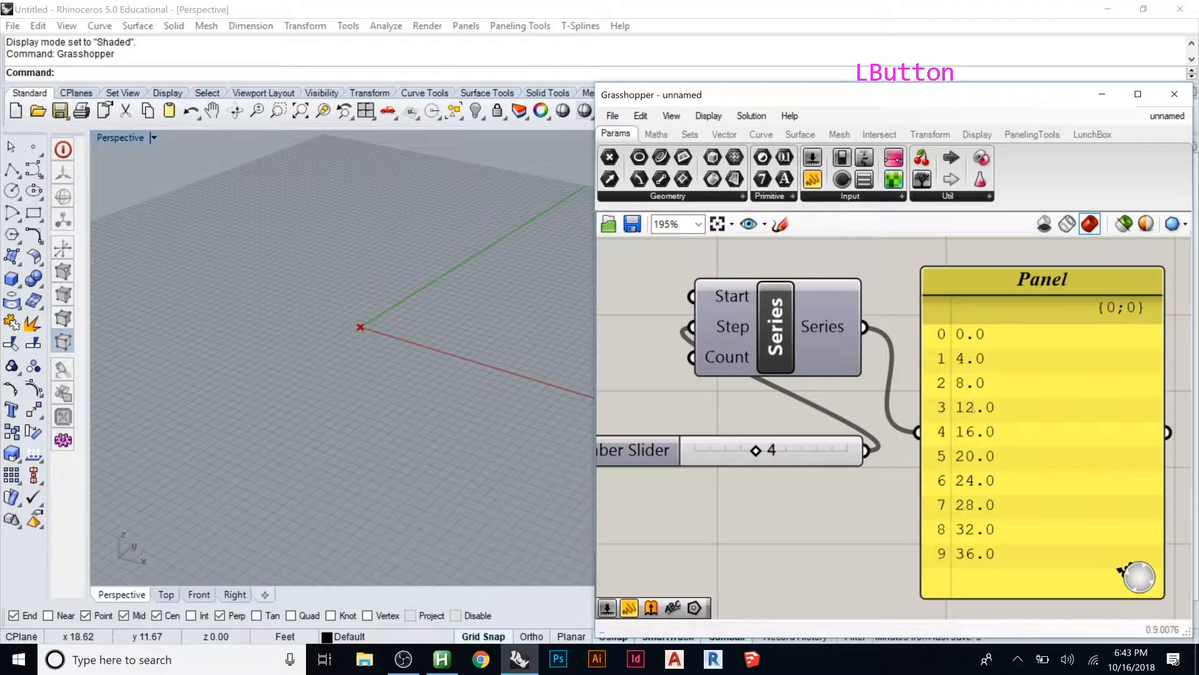
Rearrange the canvas so the slider sits left of Series, the Panel below right of it, and Construct Point at the far right
scroll(966, 407, down, 4)
drag(973, 360, 1070, 404)
drag(865, 360, 935, 363)
drag(818, 399, 797, 389)
drag(709, 395, 807, 510)
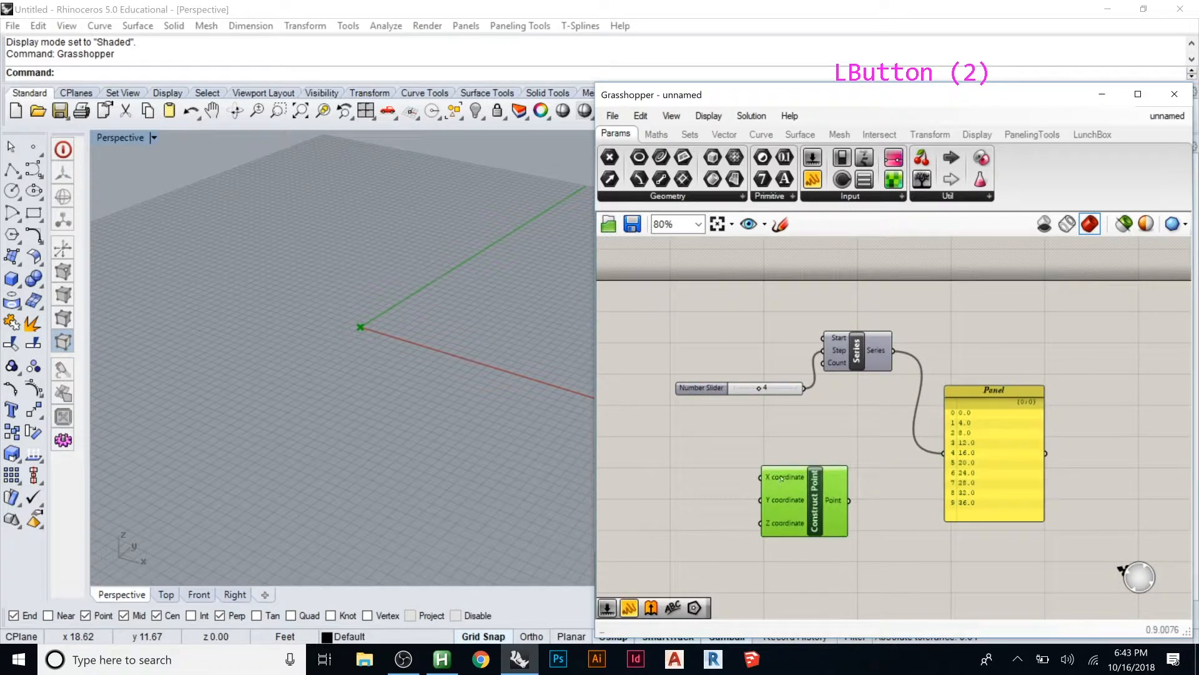
drag(782, 478, 1111, 344)
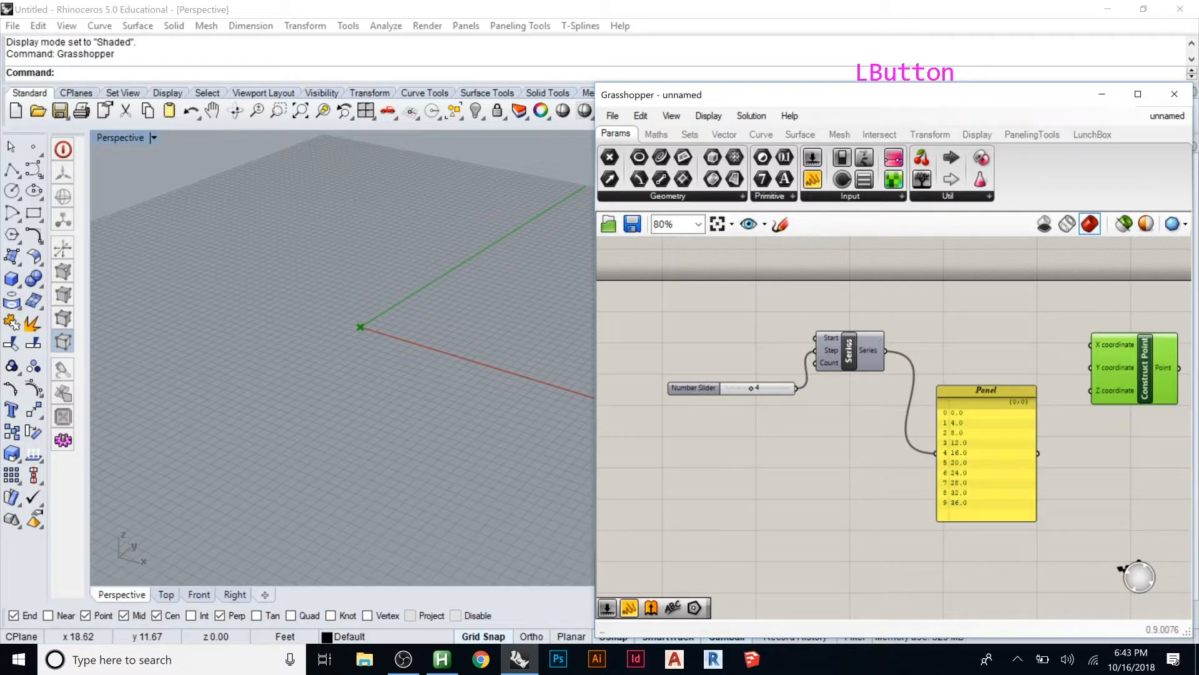
Connect the Series output to the X coordinate input of Construct Point and check the resulting points in the Rhino viewport
drag(885, 350, 1121, 354)
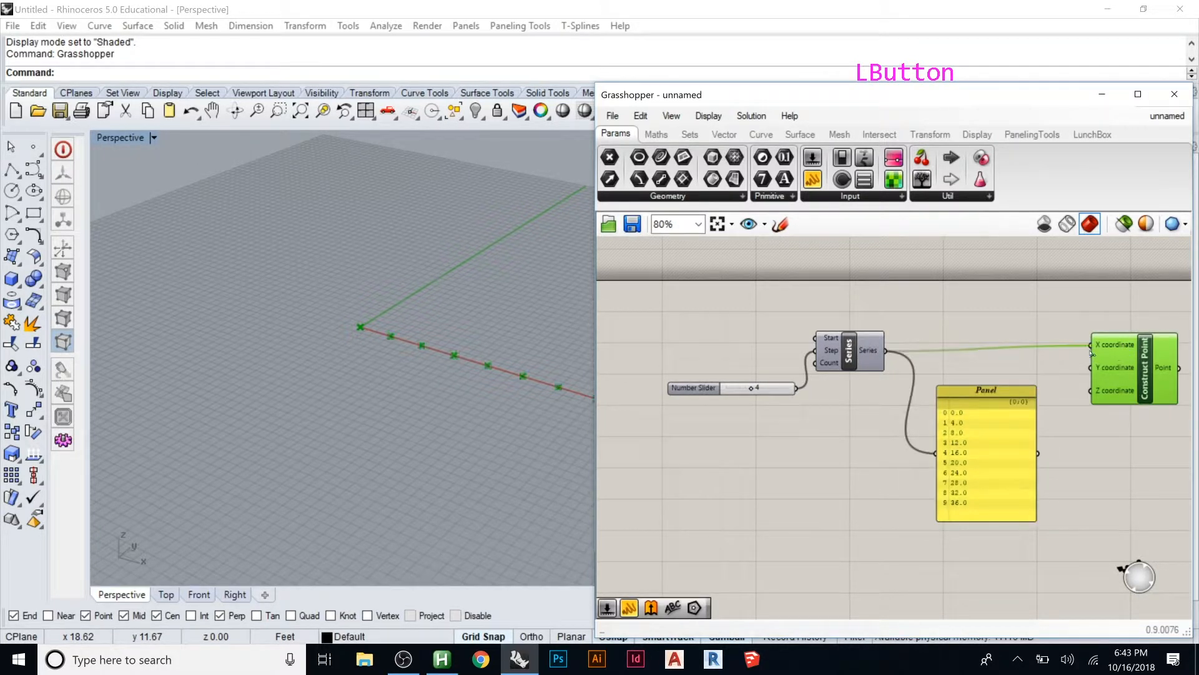
scroll(233, 322, down, 2)
scroll(232, 321, down, 2)
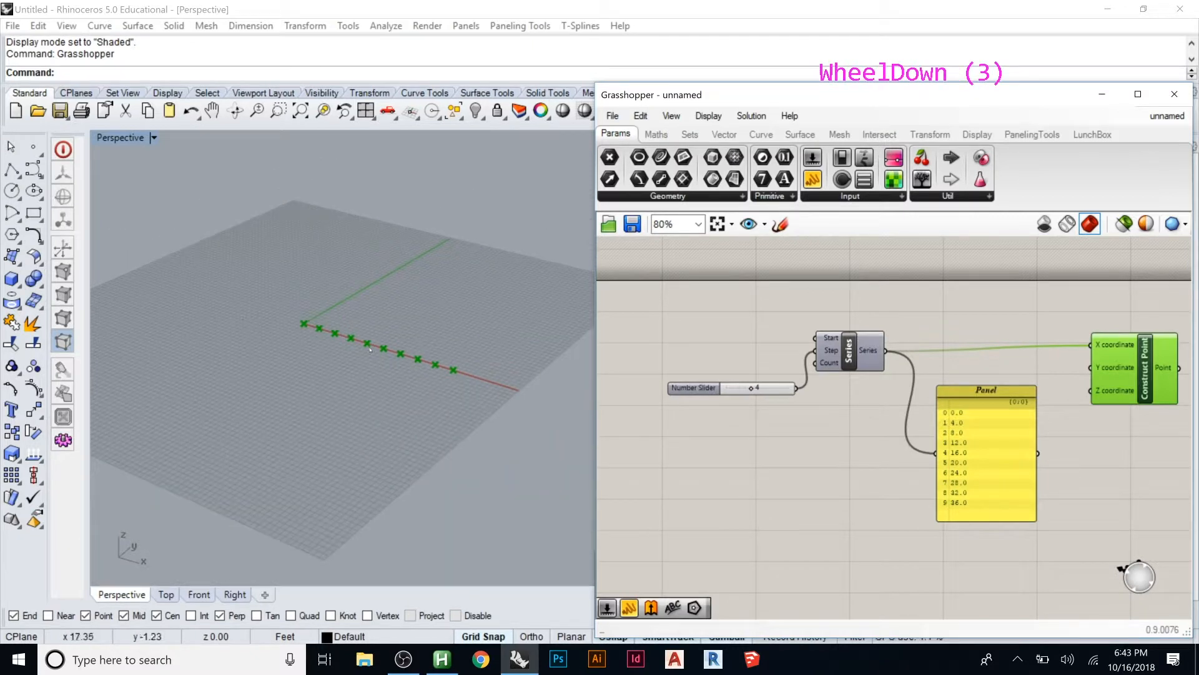
scroll(397, 345, up, 2)
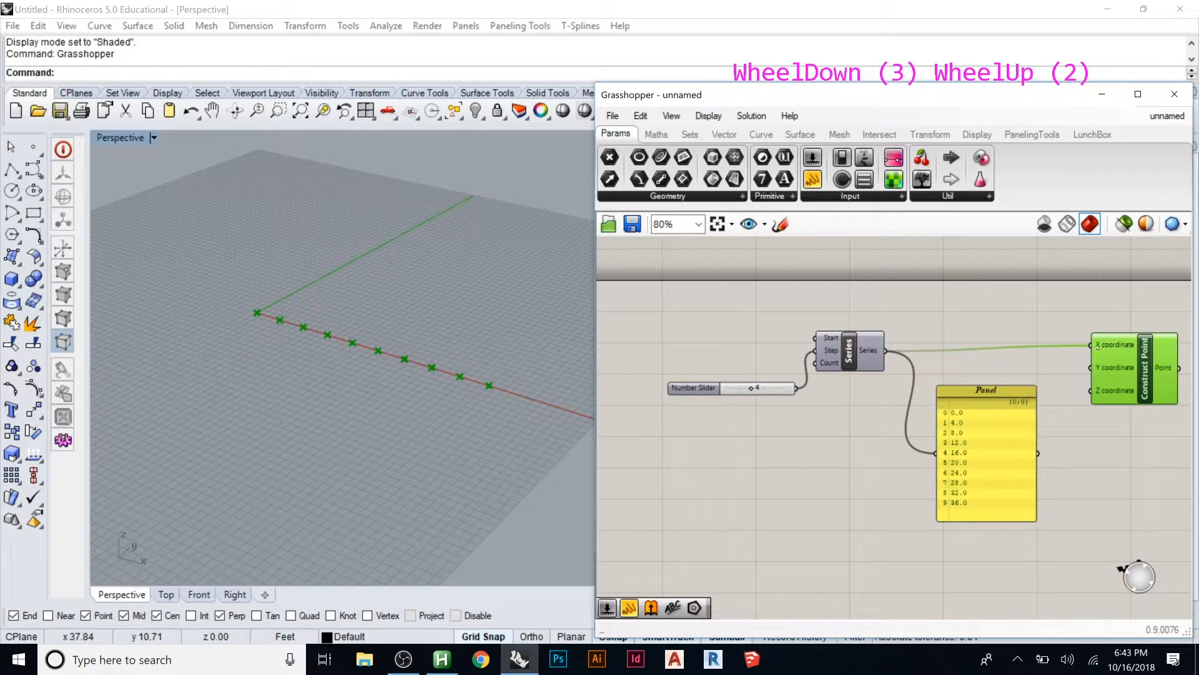
mouse_move(1098, 345)
Add a second number slider with the value 50 below the first and connect it to the Series Count input
drag(711, 385, 687, 366)
click(723, 471)
double_click(722, 471)
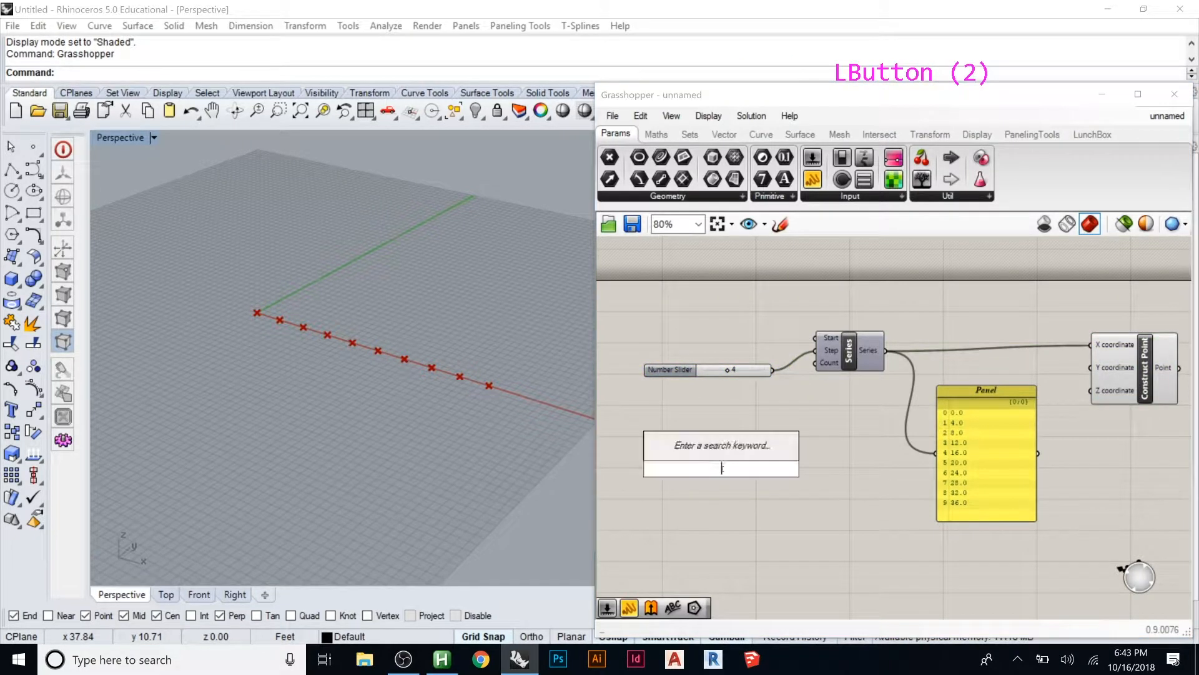
text(50)
key(Return)
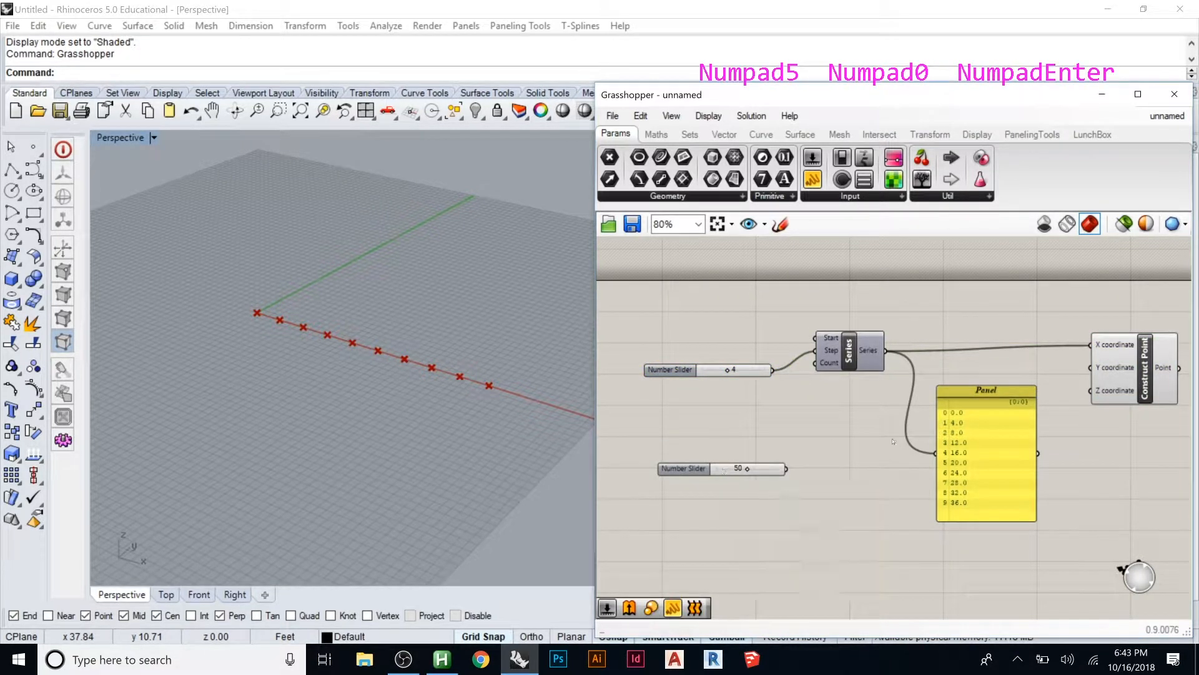
drag(786, 469, 815, 363)
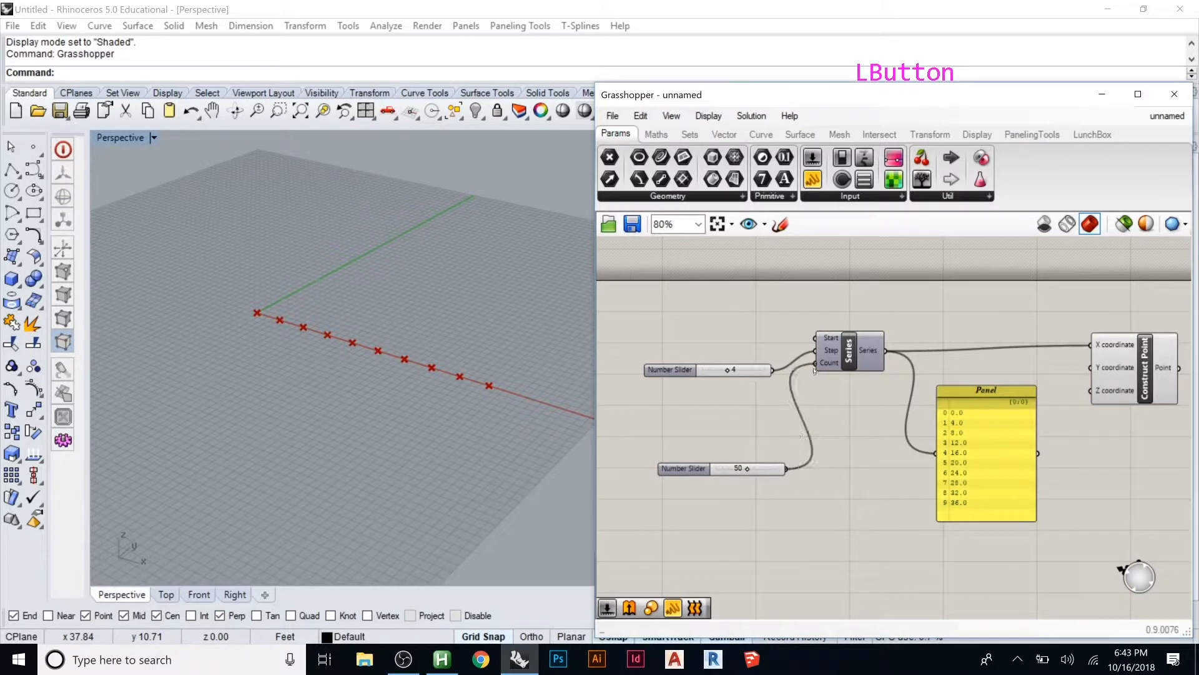
Reduce the slider feeding the Series Count input to 26
scroll(314, 356, down, 6)
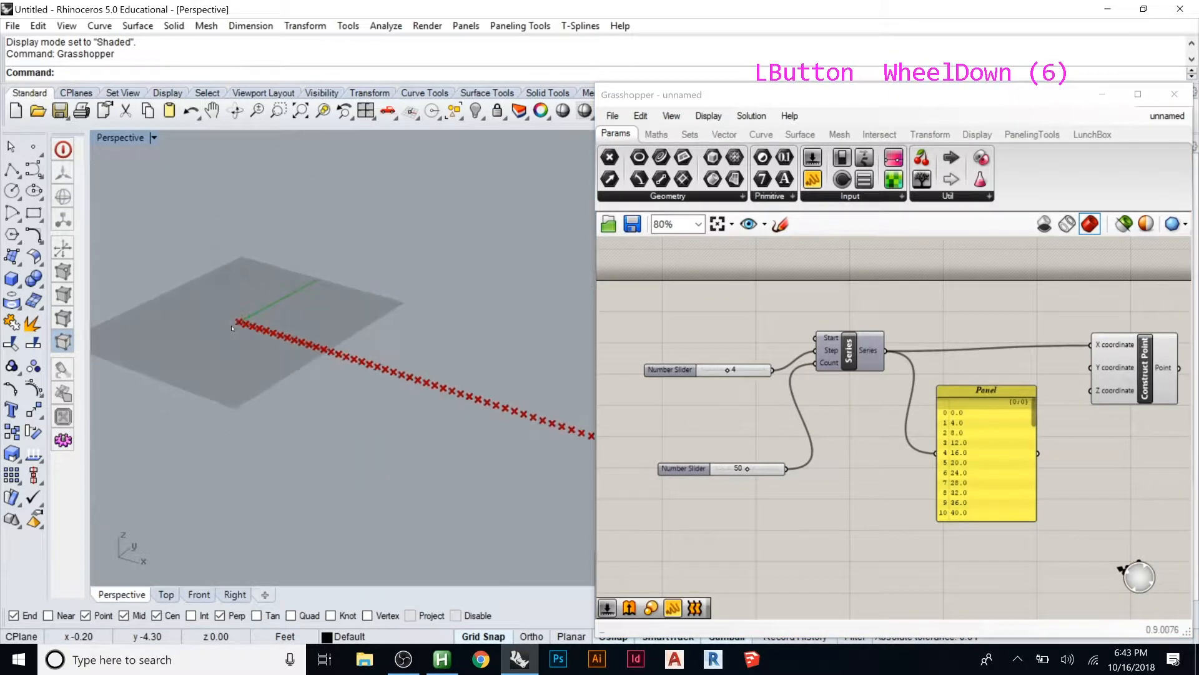
drag(750, 469, 738, 465)
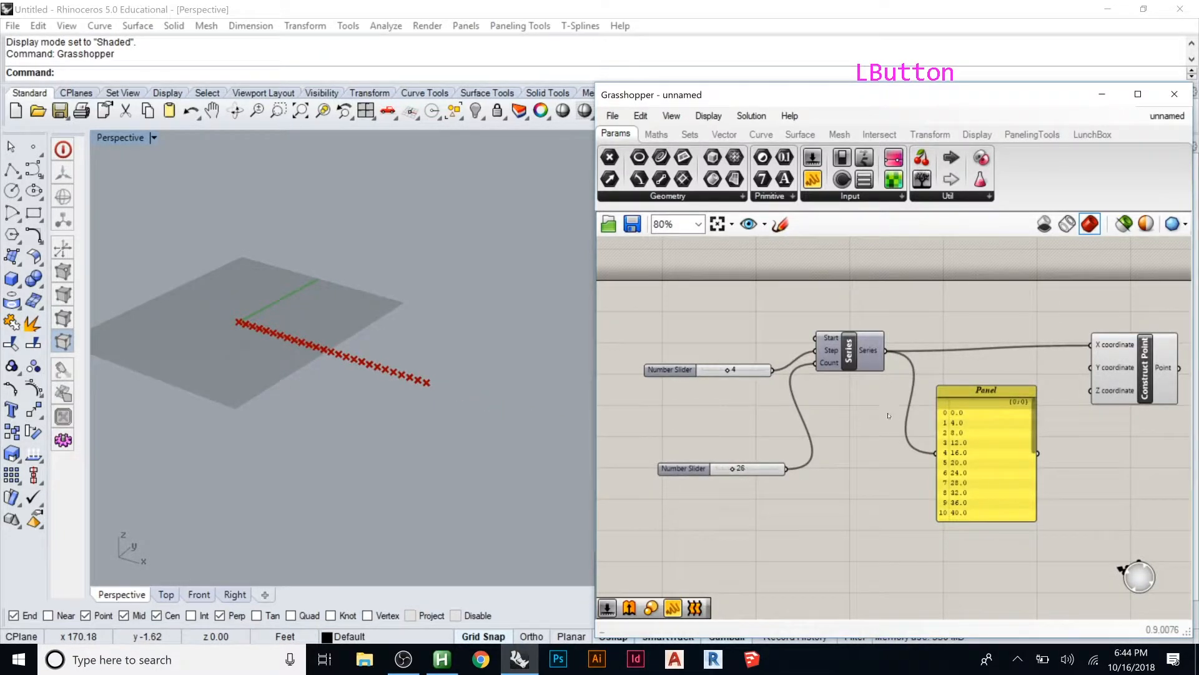
scroll(791, 365, up, 6)
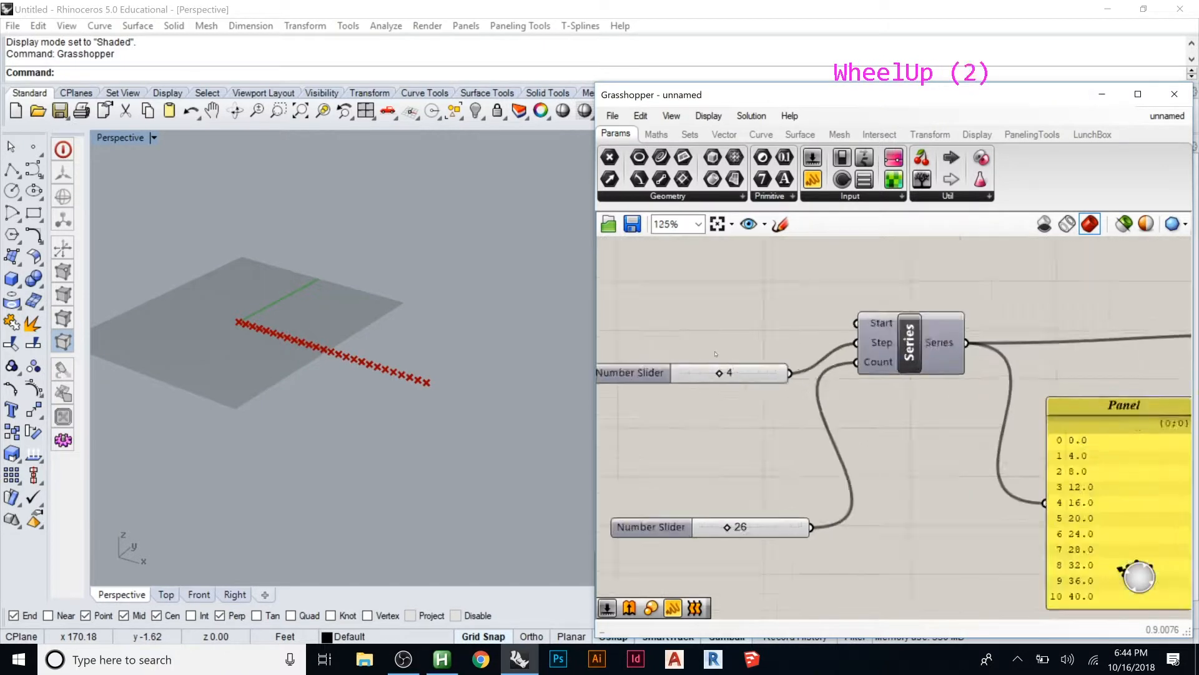
Set the slider feeding the Series Step input to 8 and check the wider point spacing in the Rhino viewport
drag(741, 409, 837, 409)
click(200, 330)
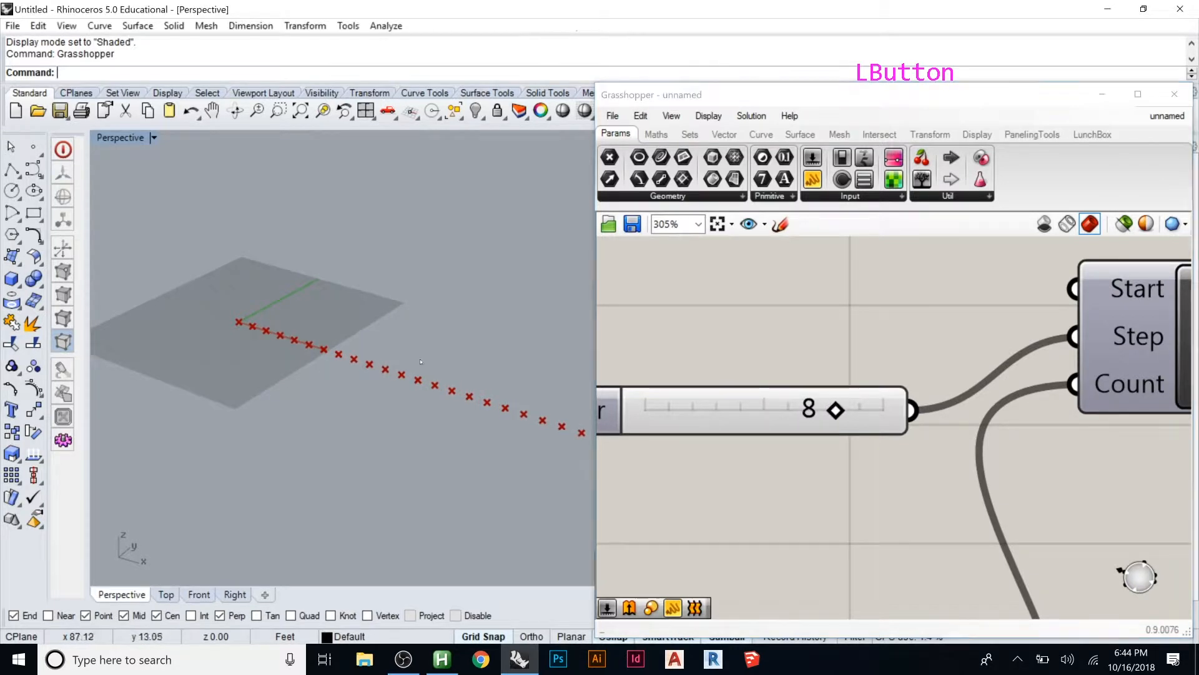
scroll(200, 329, down, 3)
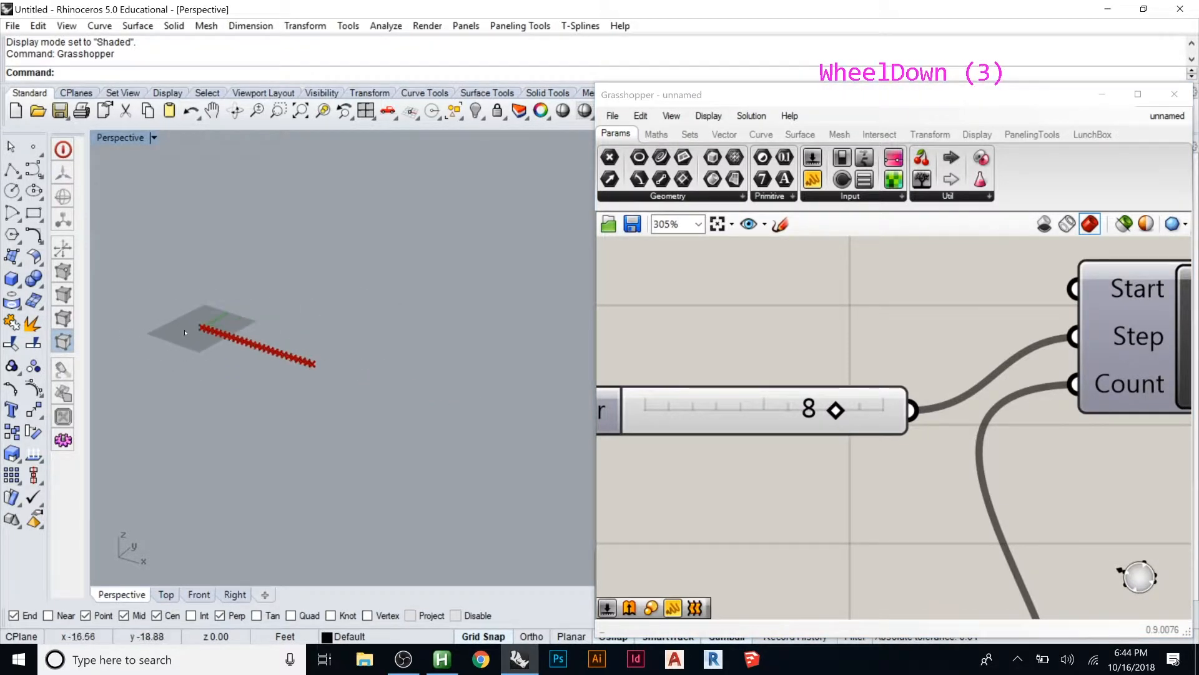
scroll(237, 333, up, 5)
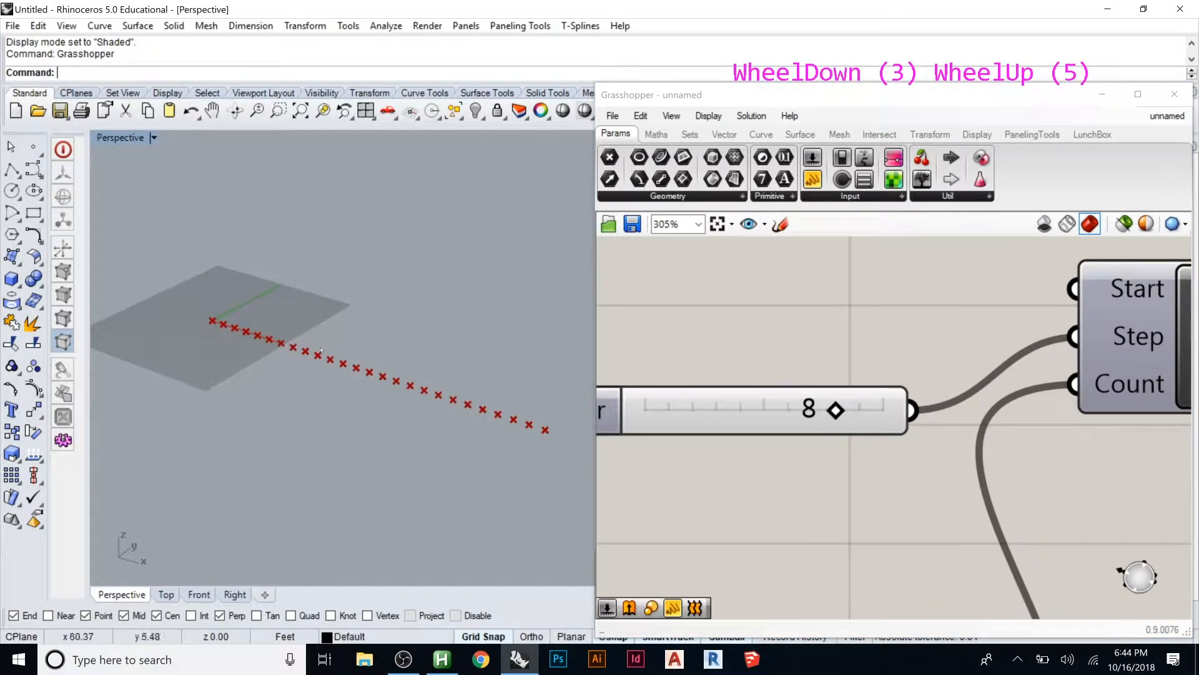
Move Construct Point slightly up and left, and nudge the Panel below the Series wire
click(677, 316)
scroll(677, 316, down, 6)
scroll(1029, 338, up, 2)
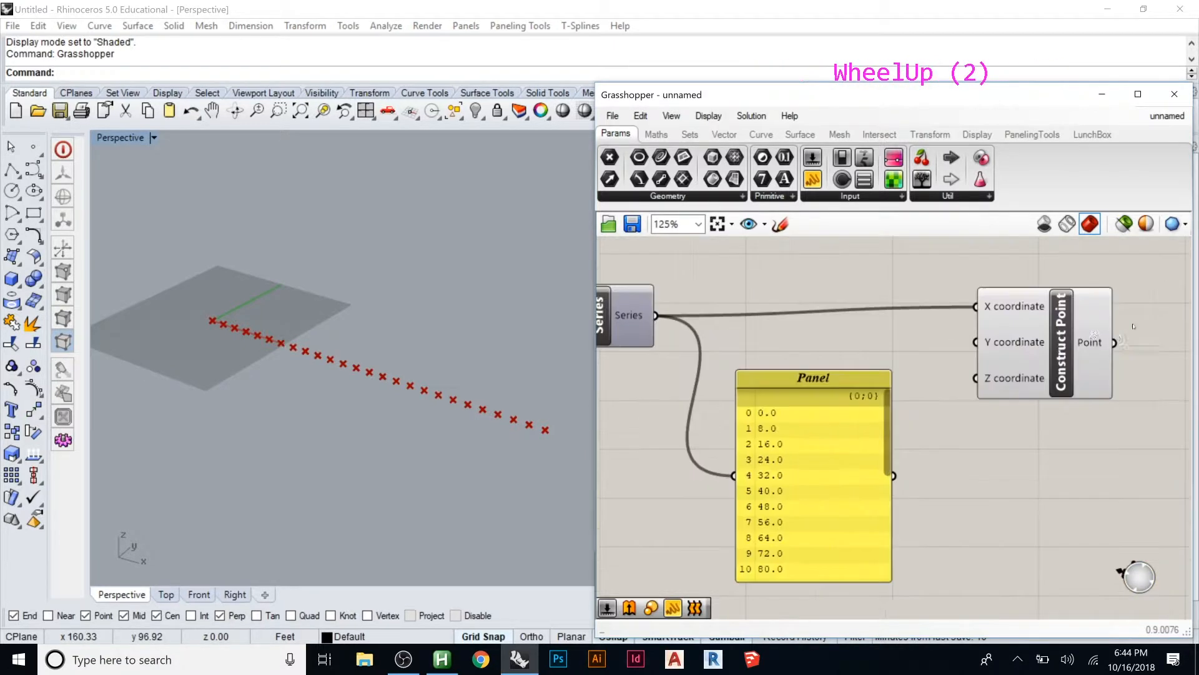
click(1047, 327)
click(1047, 326)
click(1022, 413)
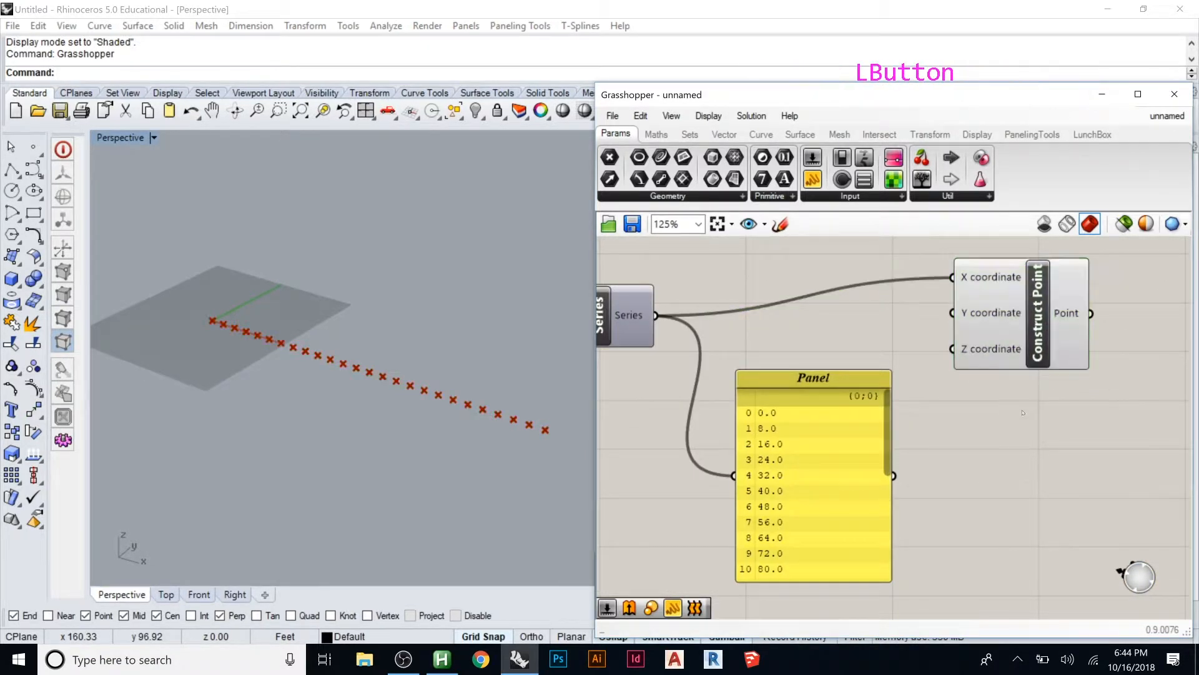
drag(850, 392, 841, 396)
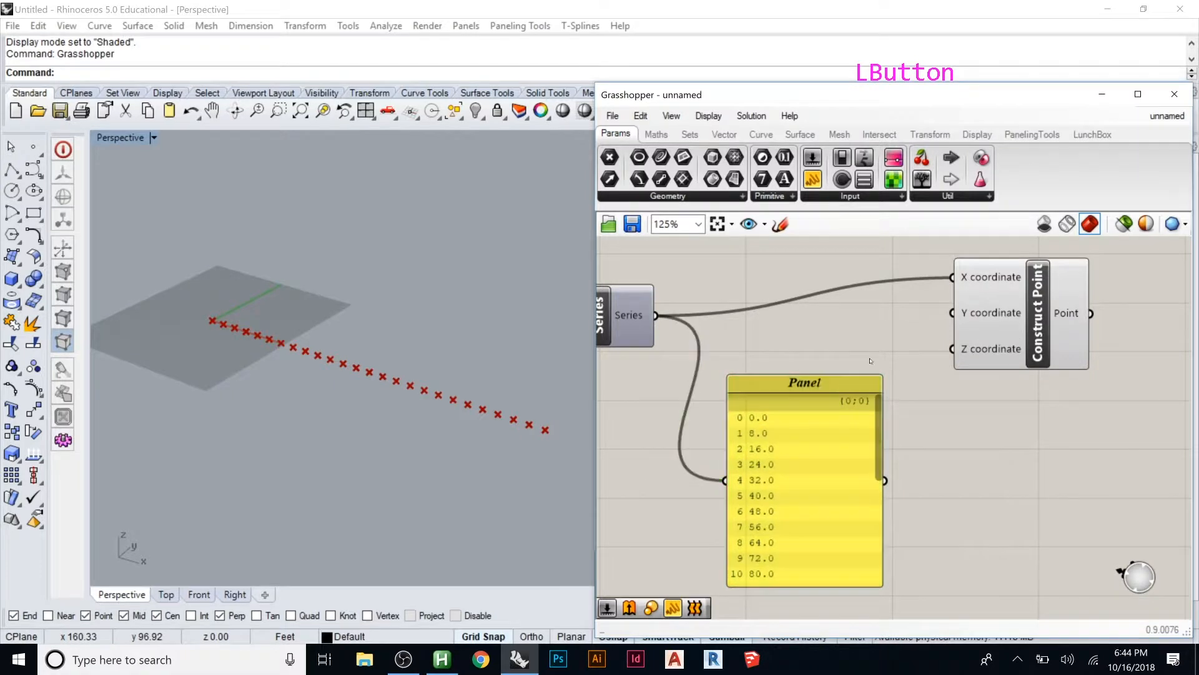
Add a Circle CNR component right of Construct Point and connect the Point output to its Center input
scroll(631, 311, down, 1)
scroll(630, 311, down, 2)
scroll(915, 319, up, 2)
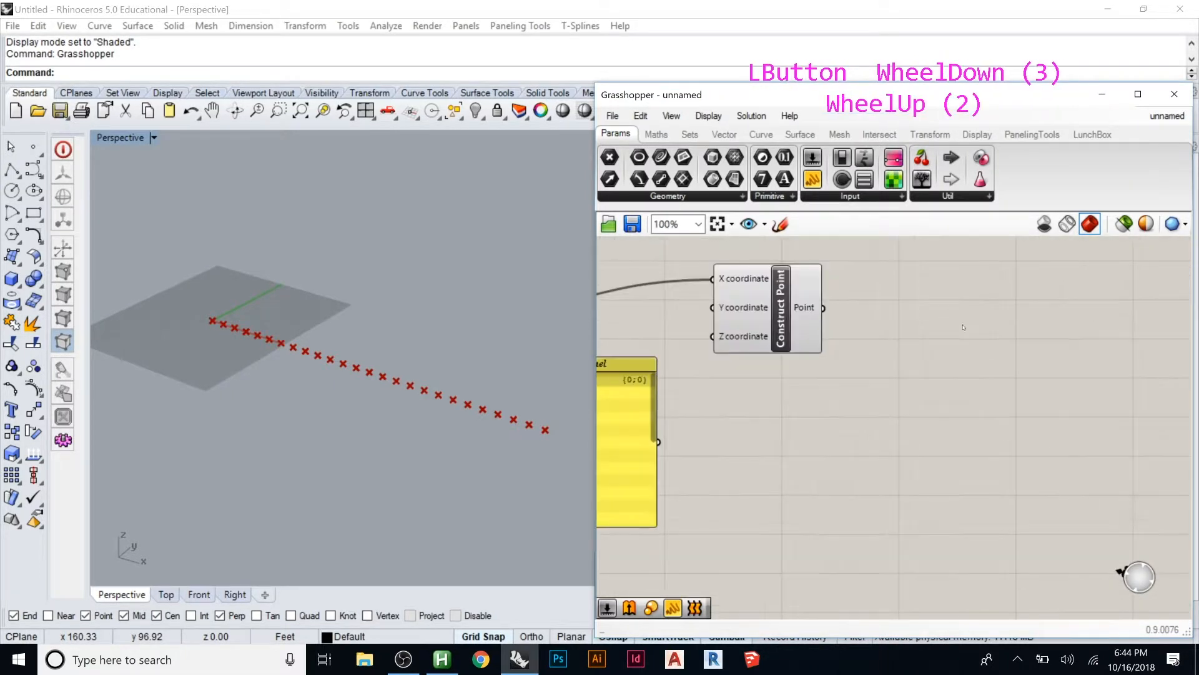
double_click(916, 318)
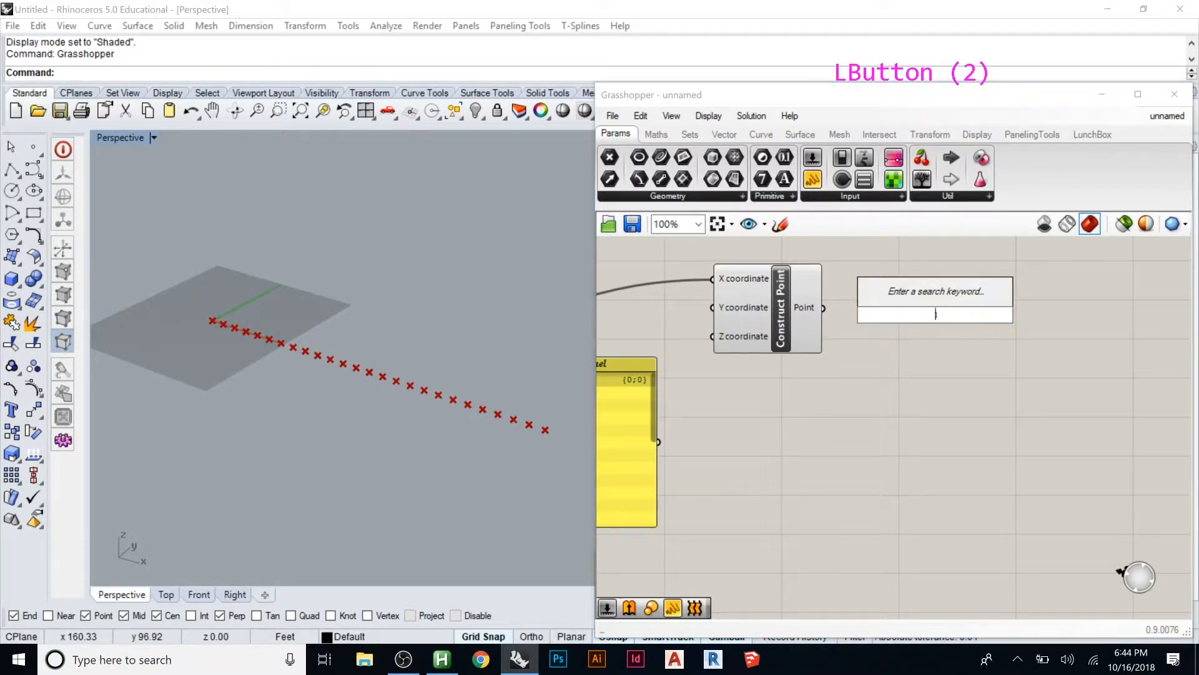
text(circ)
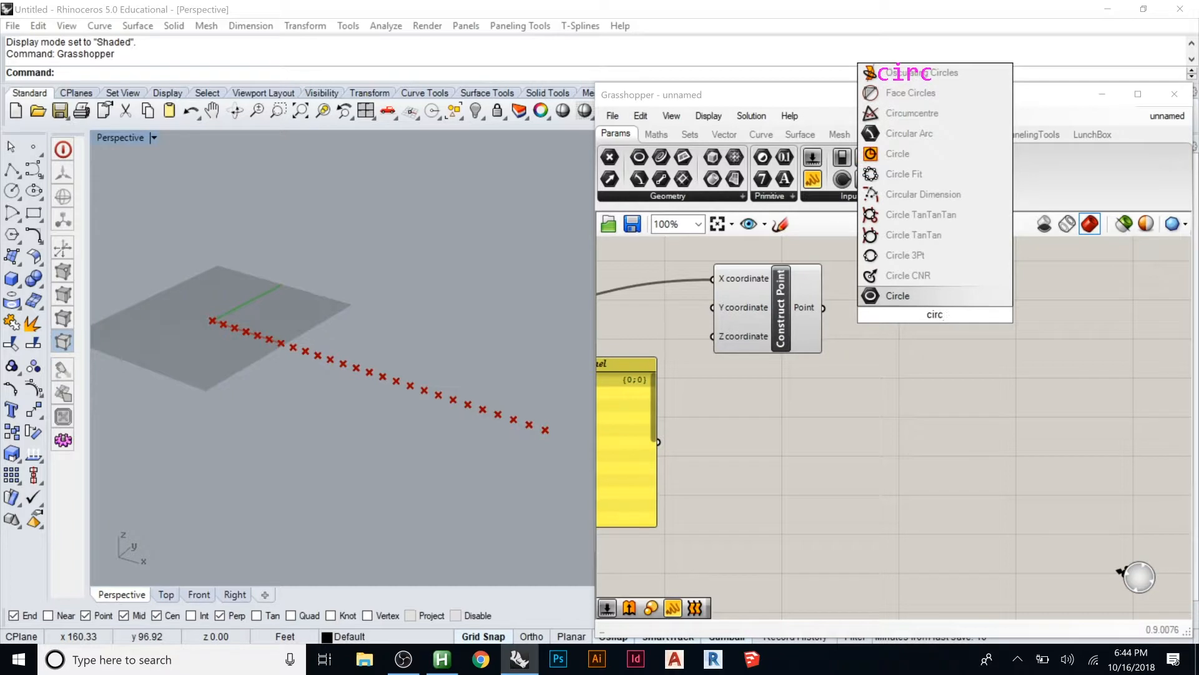
click(908, 276)
click(916, 311)
drag(917, 312, 1010, 305)
drag(824, 307, 1024, 344)
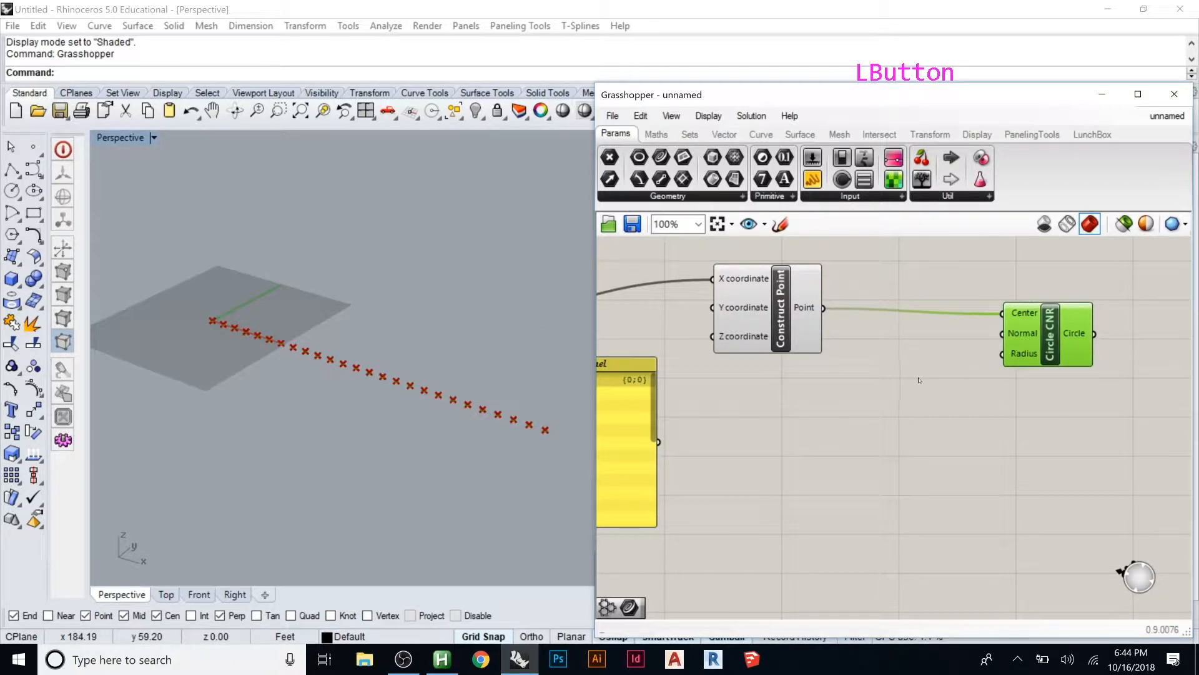
Feed the Circle CNR Radius input from a new number slider, created with the value 50 and reduced to 3
click(940, 375)
double_click(915, 426)
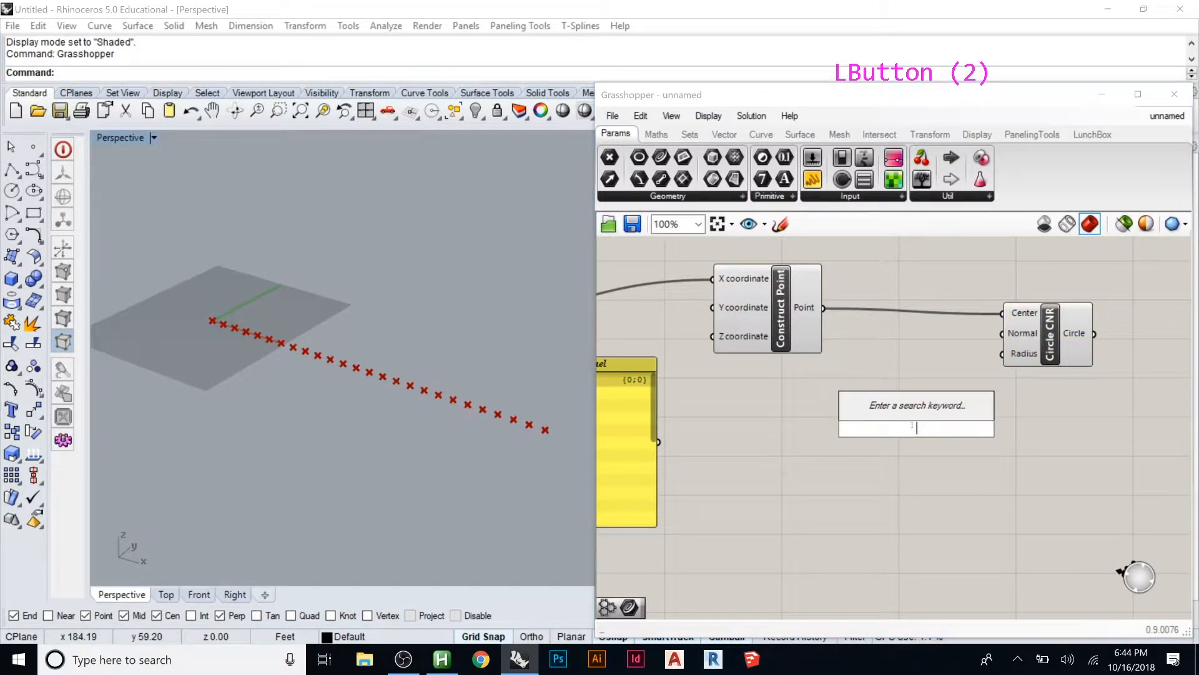
text(50)
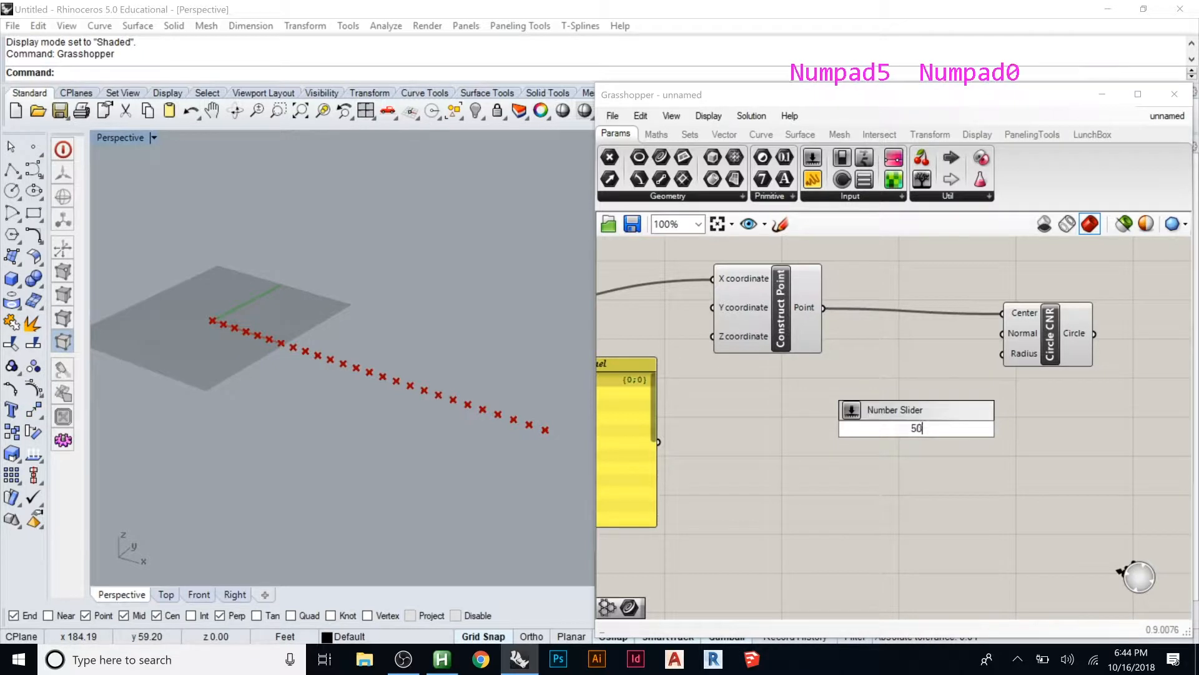
key(Return)
drag(998, 429, 1002, 353)
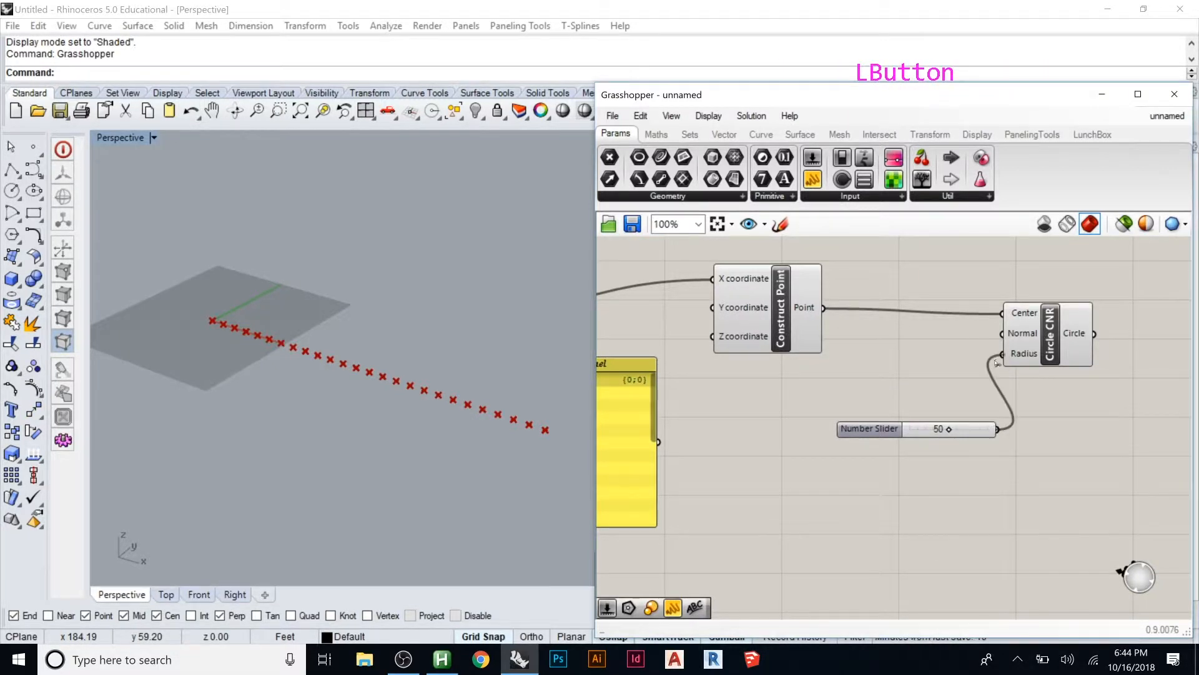
drag(949, 428, 910, 466)
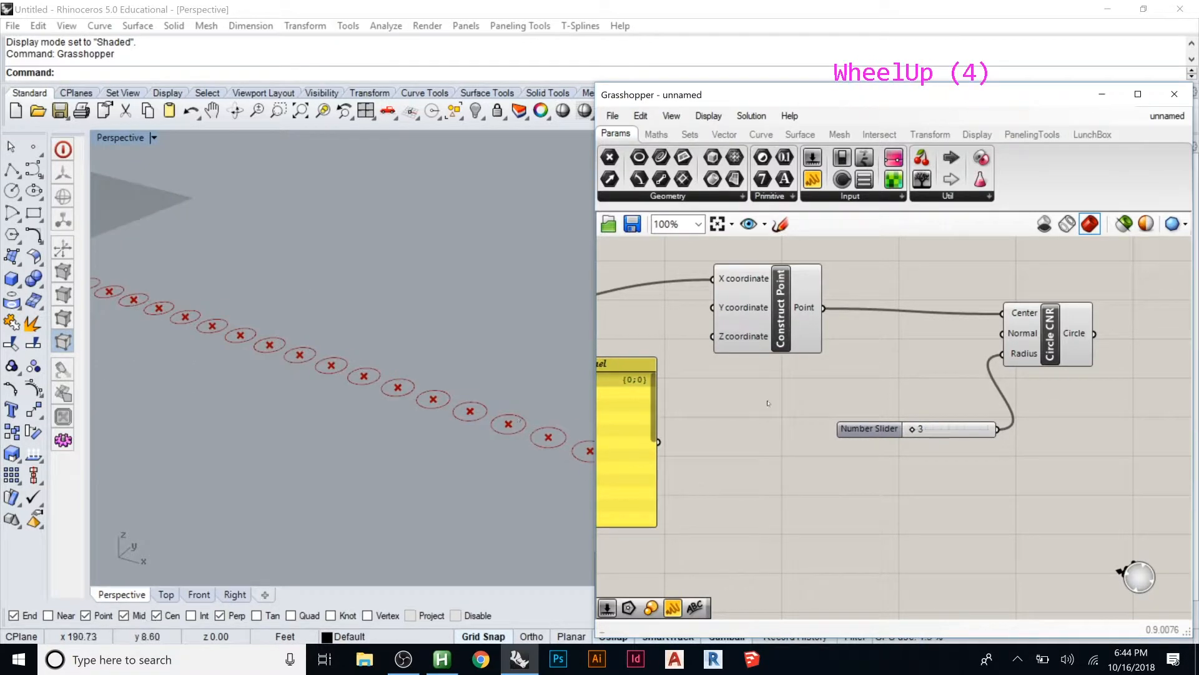
Set the slider feeding the Series Step input to 10
scroll(1037, 329, down, 5)
scroll(769, 335, up, 5)
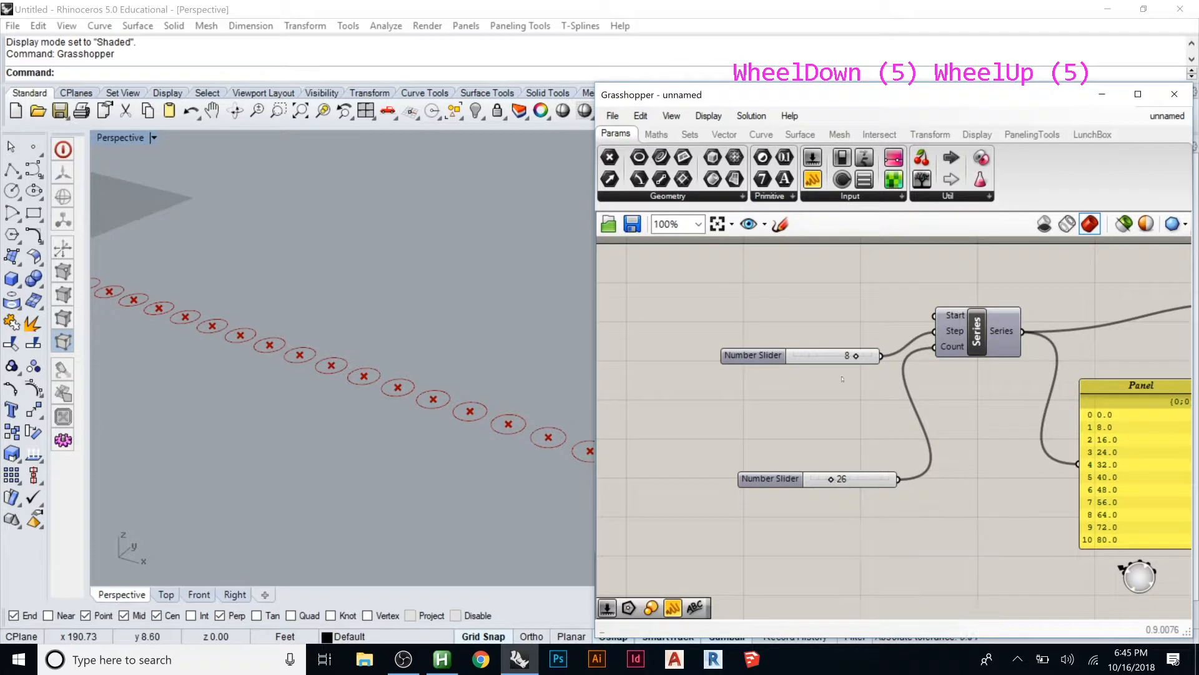
click(857, 357)
drag(857, 356, 873, 356)
Set the slider feeding the Circle CNR Radius input to 5 and inspect the row of circles in the Rhino viewport
scroll(949, 368, down, 5)
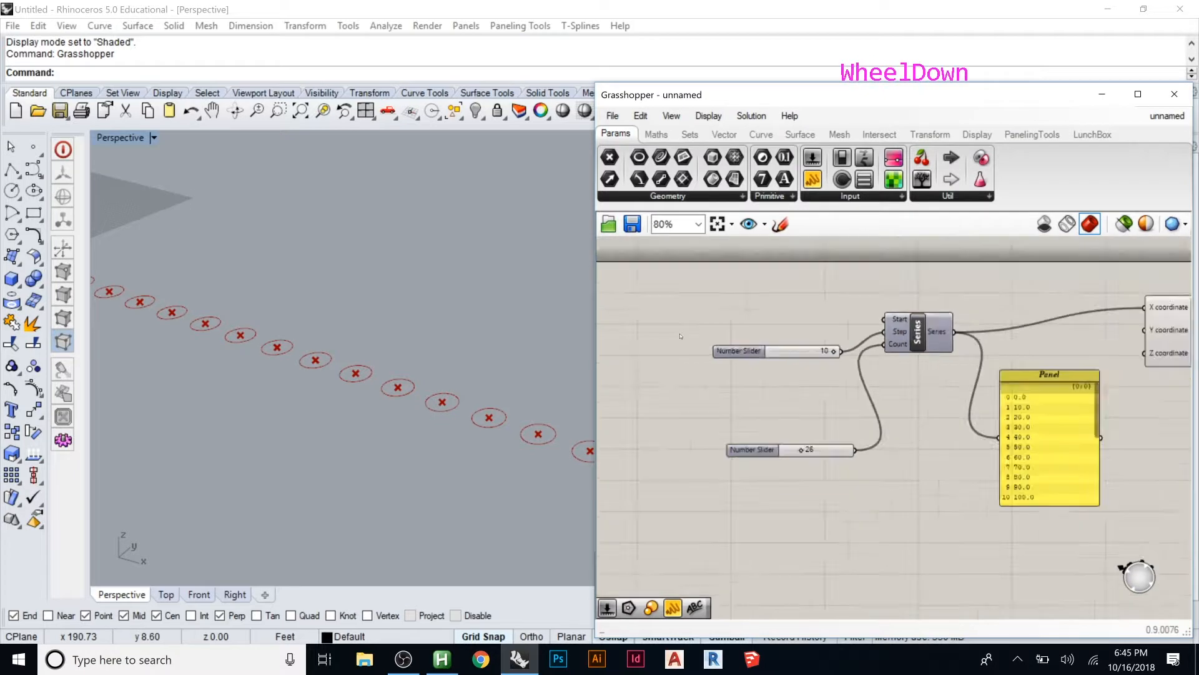
scroll(974, 374, up, 4)
scroll(974, 374, up, 3)
mouse_move(841, 366)
mouse_down()
mouse_move(864, 368)
mouse_move(845, 379)
mouse_up()
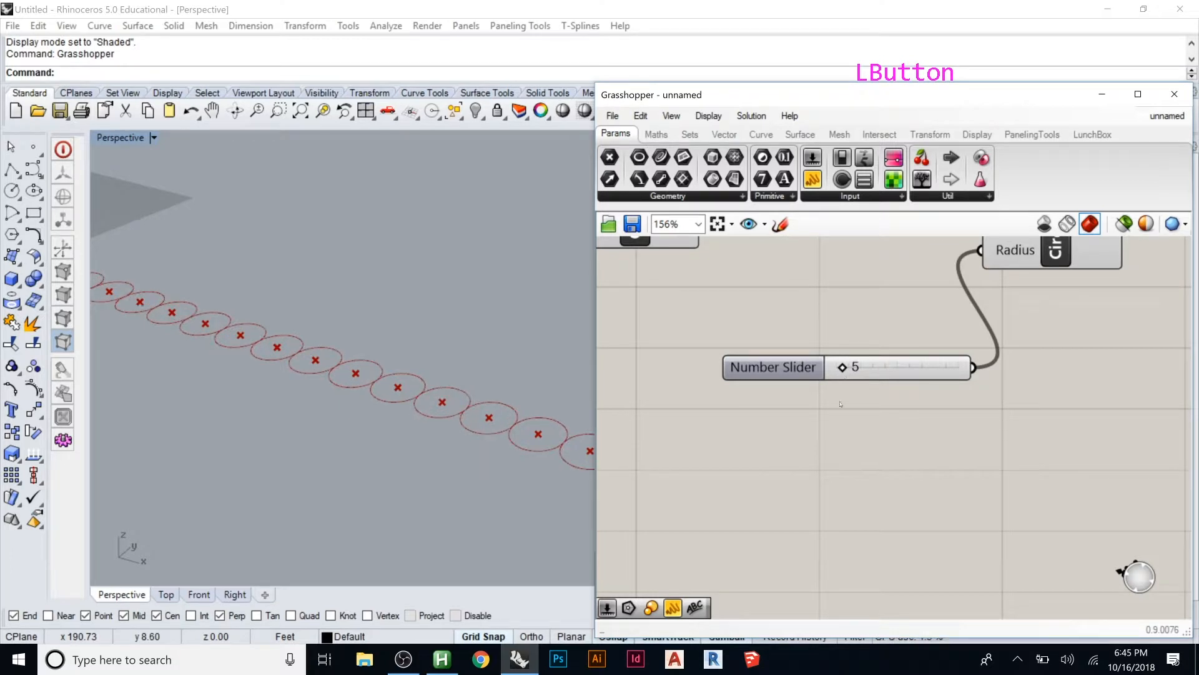
click(593, 345)
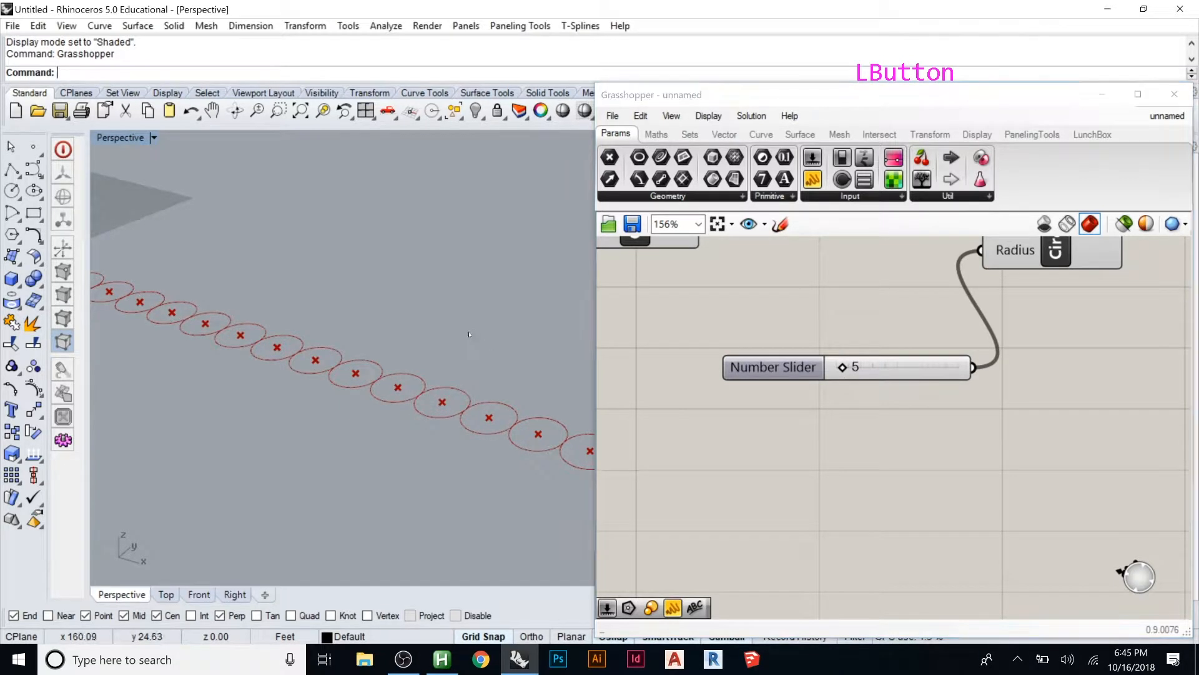
scroll(593, 345, down, 5)
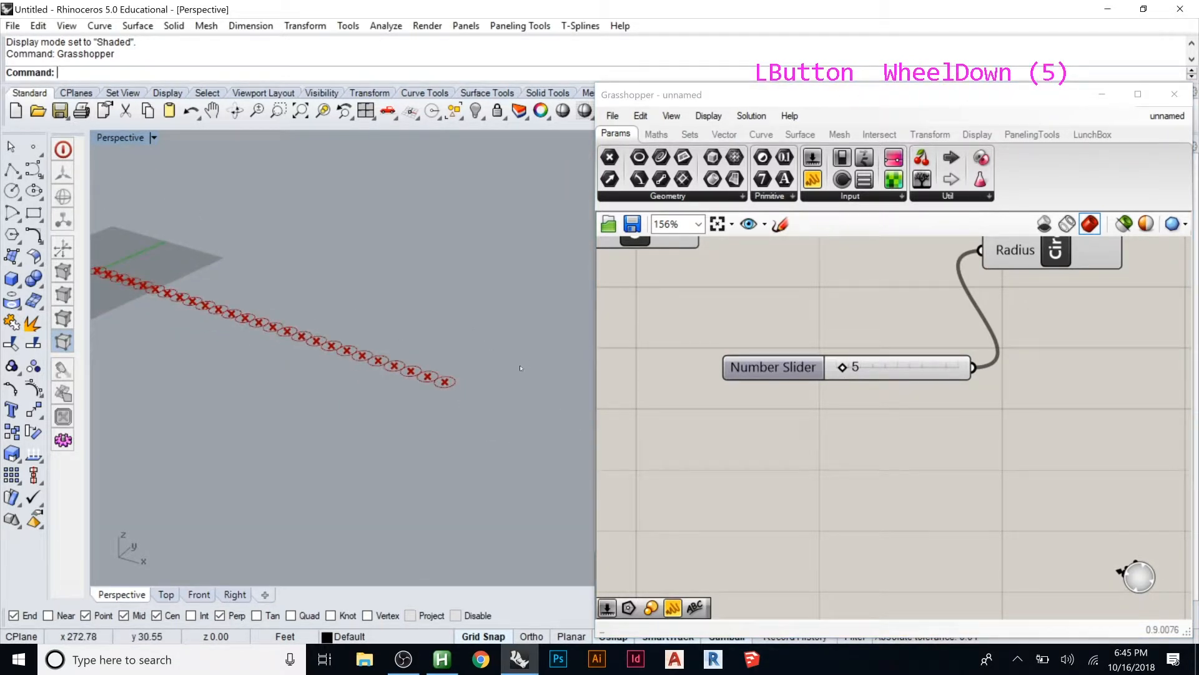
scroll(321, 340, up, 2)
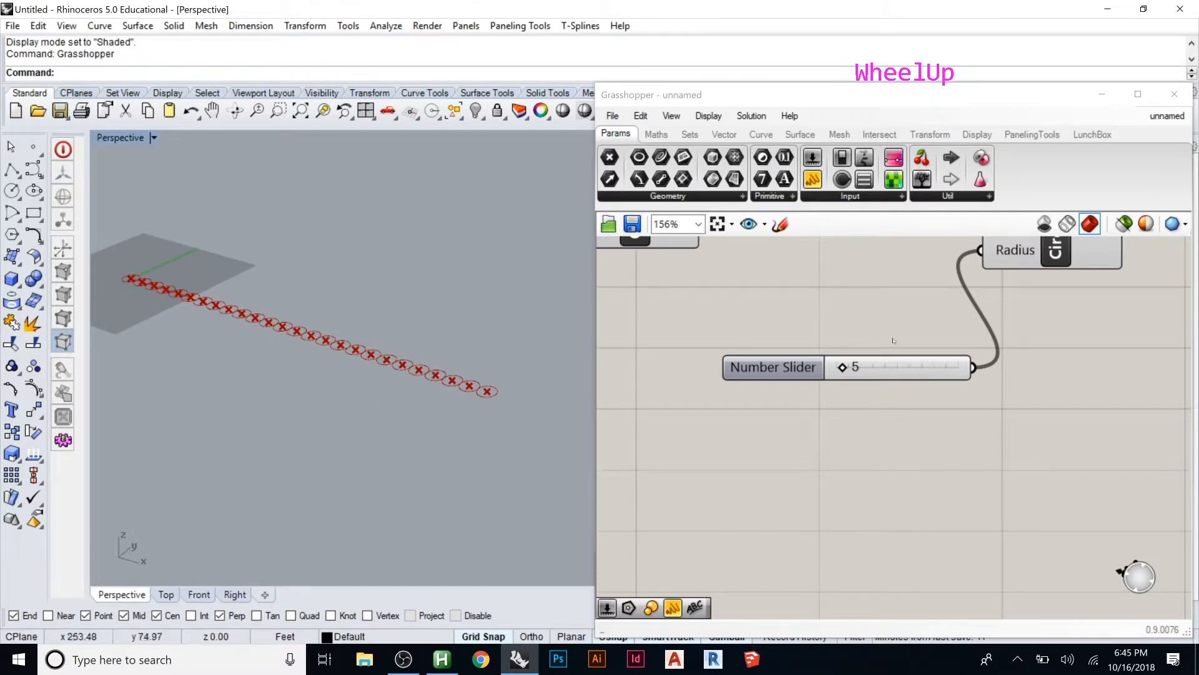
Add an Extrude component right of Circle CNR and connect the Circle output to its Base input
click(845, 335)
scroll(845, 335, down, 5)
scroll(894, 308, up, 3)
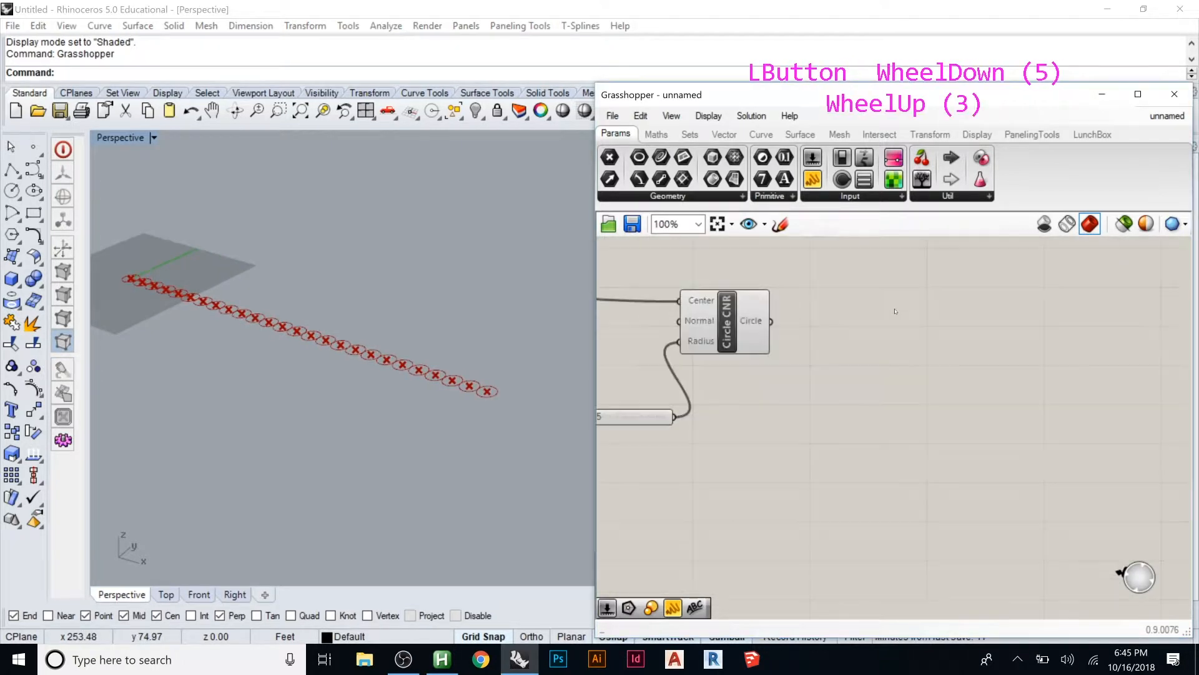
double_click(895, 308)
text(extru)
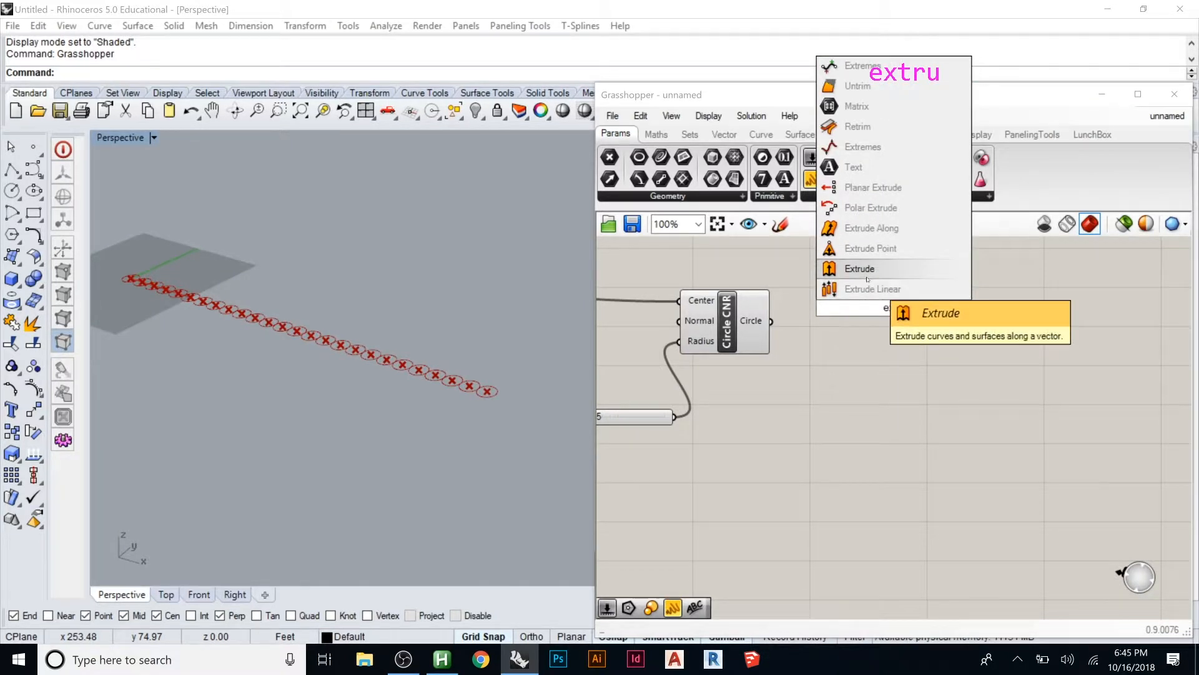
click(867, 277)
drag(873, 300, 905, 322)
drag(772, 322, 916, 337)
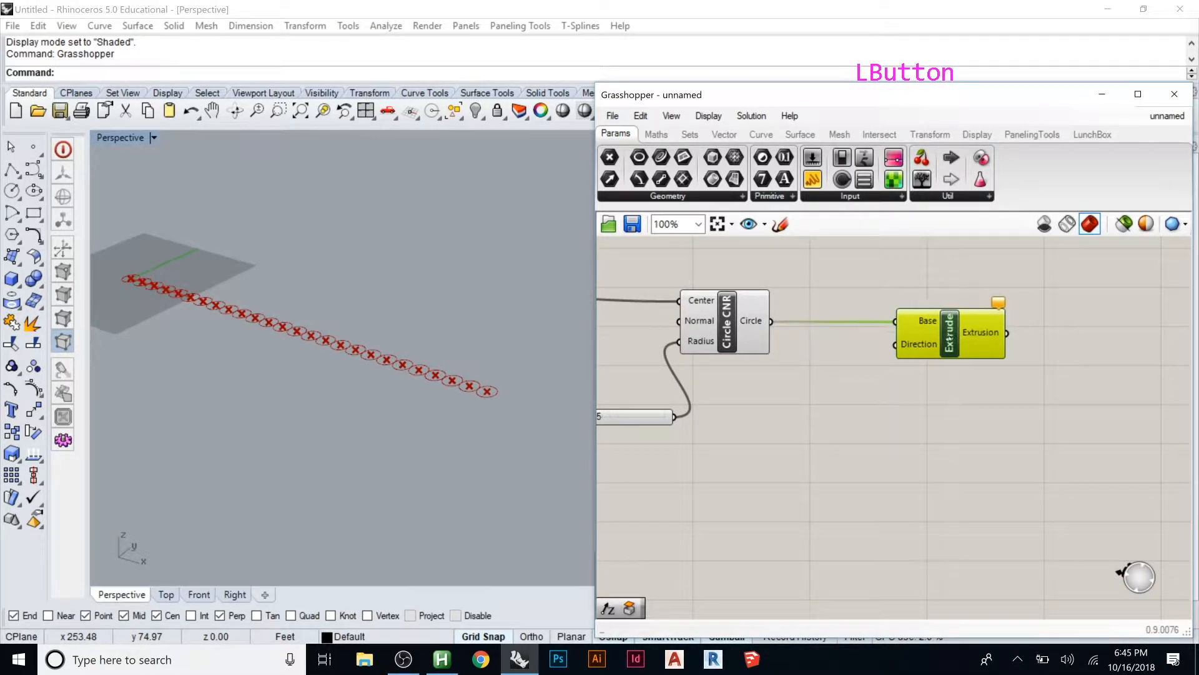
Add a Unit Z component below Extrude and connect its Unit vector output to the Extrude Direction input
double_click(902, 393)
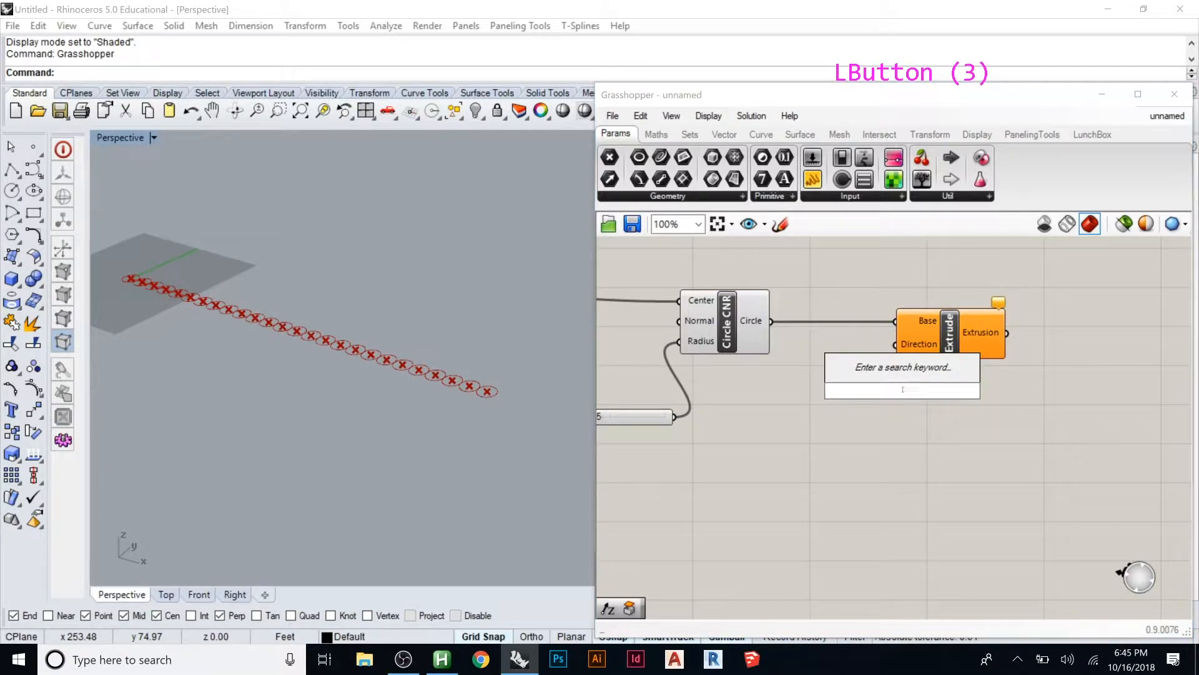
text(unitz)
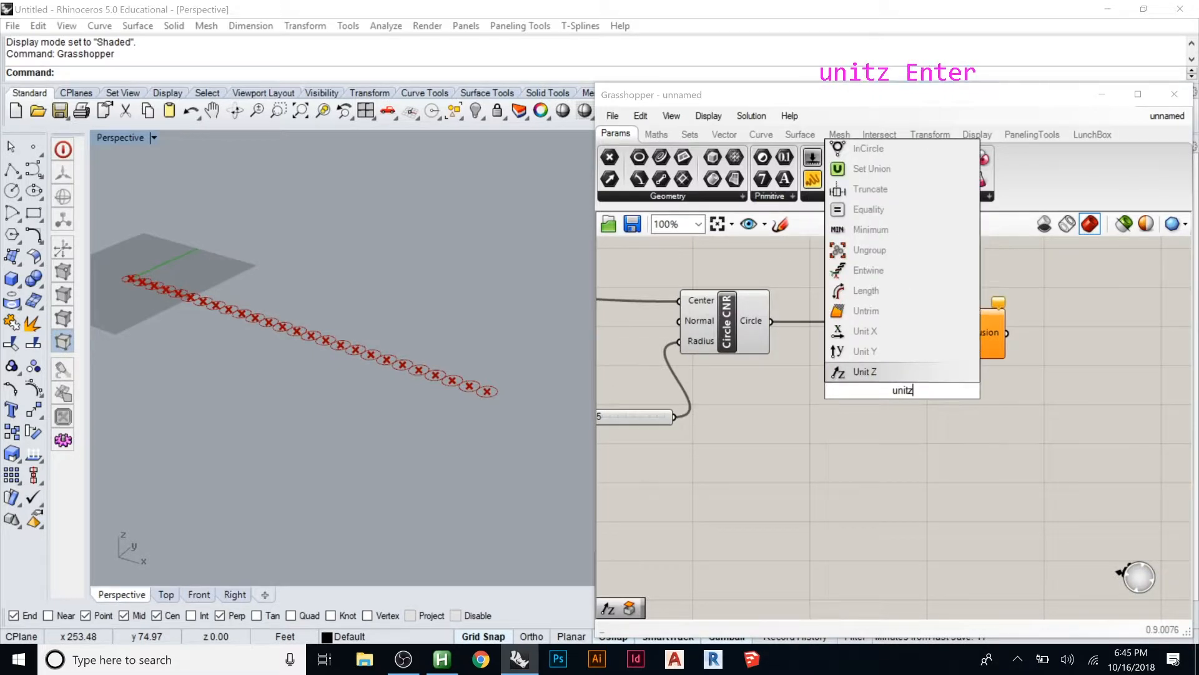
key(Return)
drag(941, 389, 895, 344)
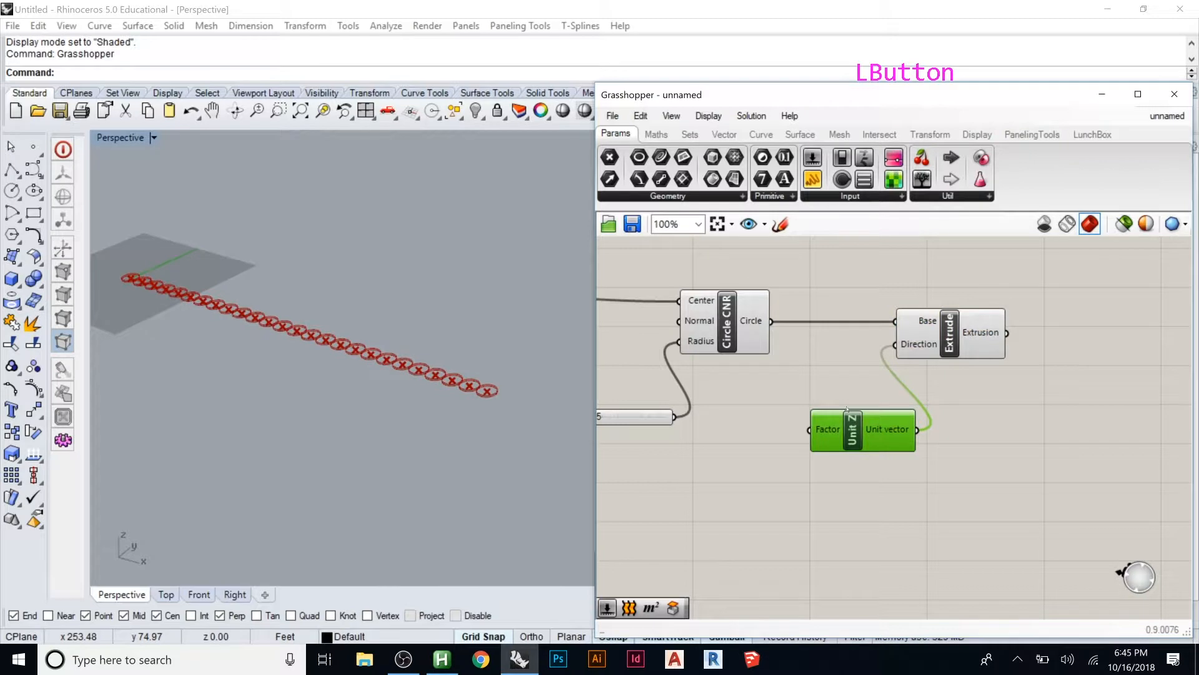
drag(846, 410, 858, 410)
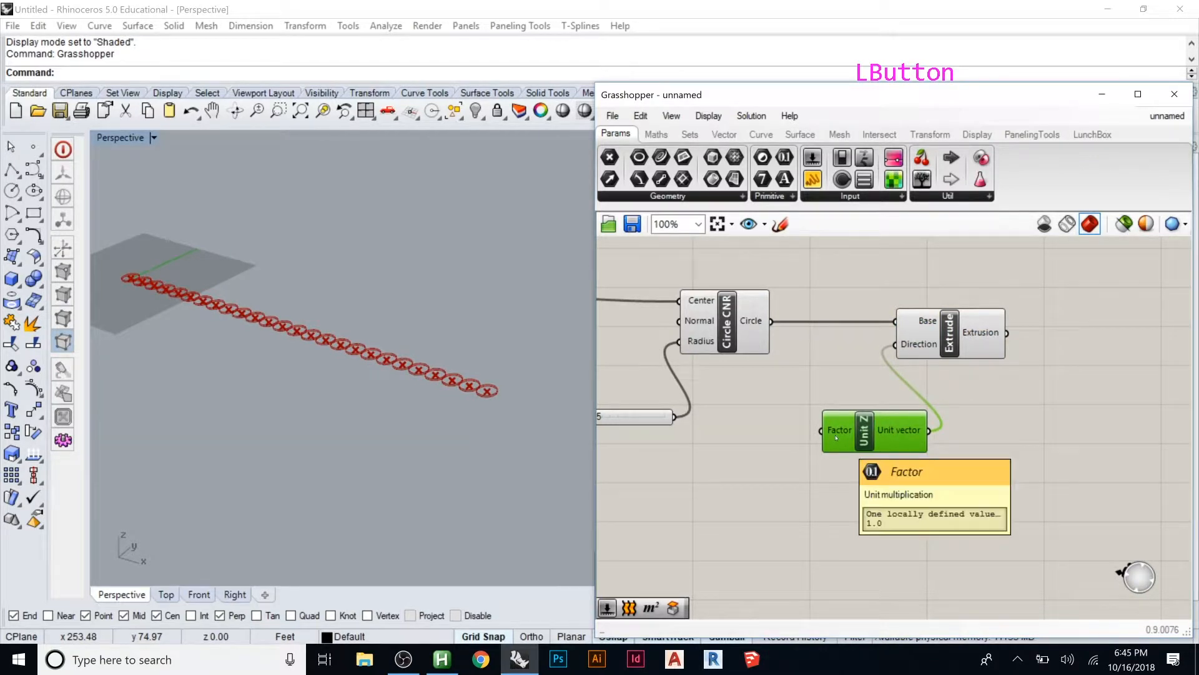
Feed the Unit Z Factor input from a new number slider, created with the value 50.00 and raised to 60.00
double_click(812, 500)
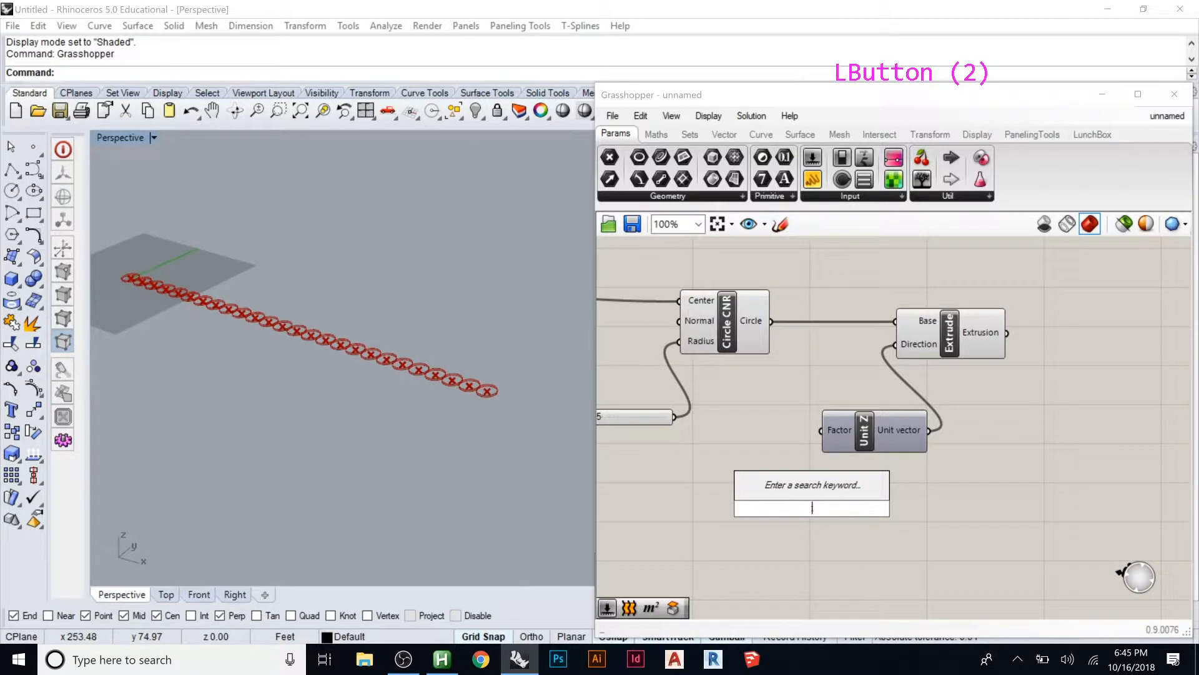
text(50.00)
key(Return)
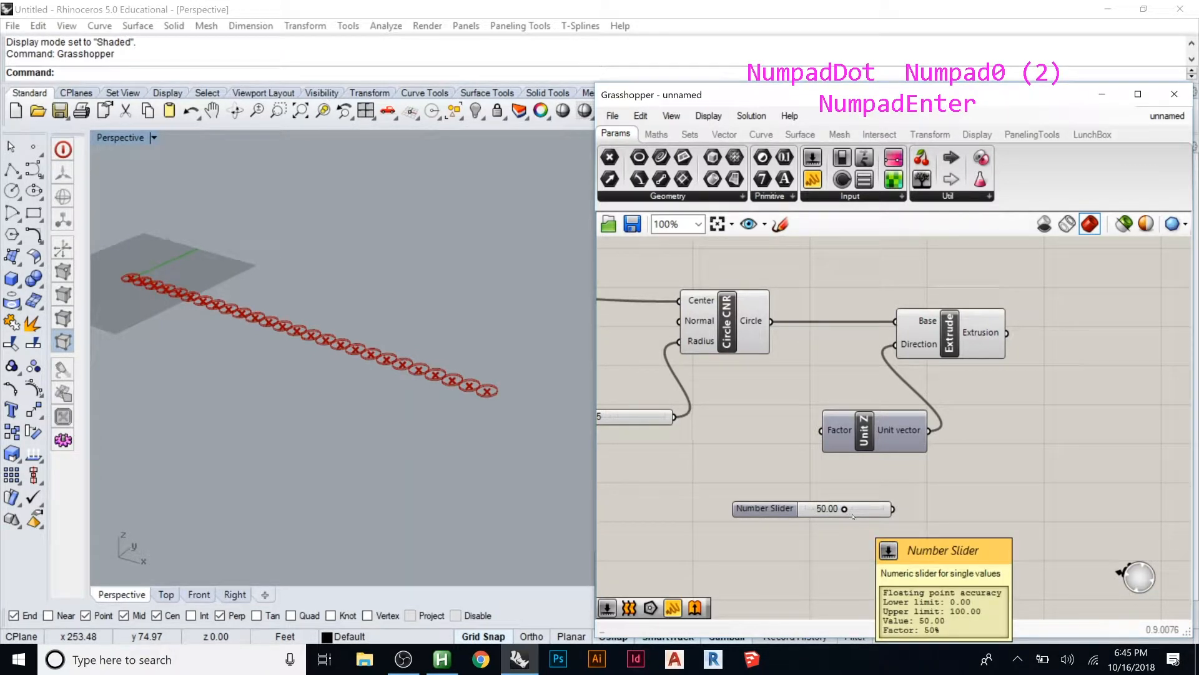
drag(893, 508, 820, 430)
mouse_move(843, 516)
mouse_down()
mouse_move(819, 514)
mouse_move(853, 511)
mouse_up()
Space out the extrusion components by moving Extrude up and right and the Factor slider to the left
drag(949, 344, 981, 334)
drag(874, 417, 876, 416)
drag(791, 508, 744, 506)
click(1003, 450)
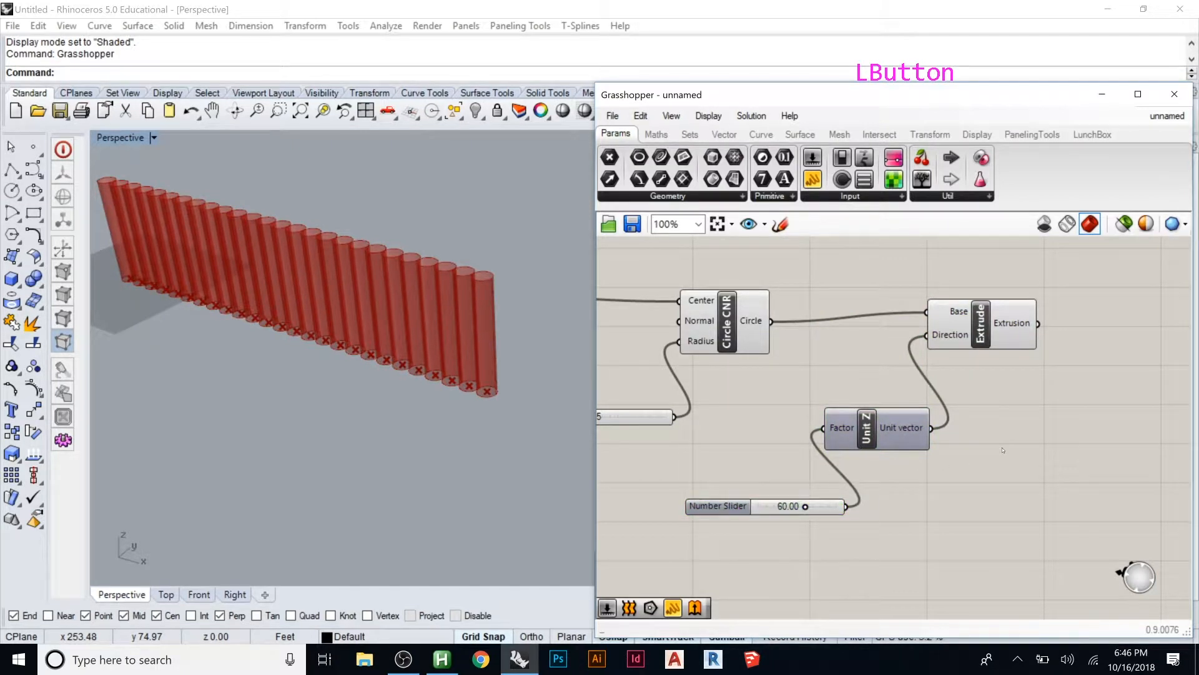
Add a List Item component from the Sets list tools and place it to the right of Extrude
click(690, 133)
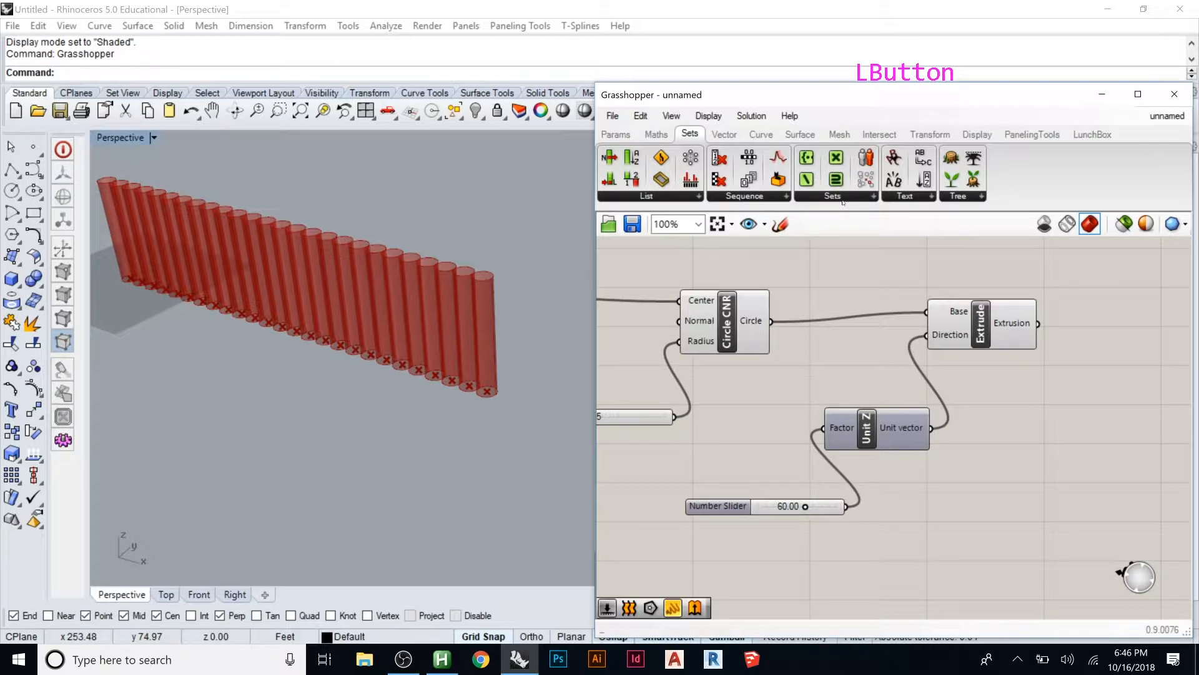
click(664, 197)
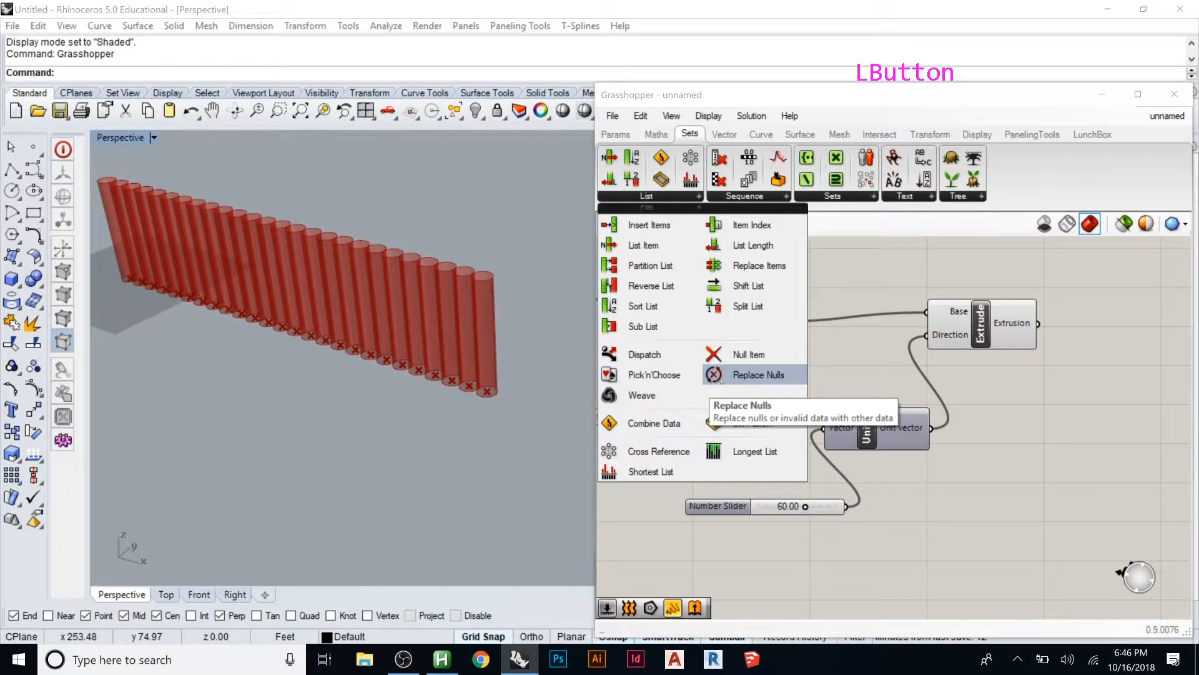
click(660, 253)
click(1091, 394)
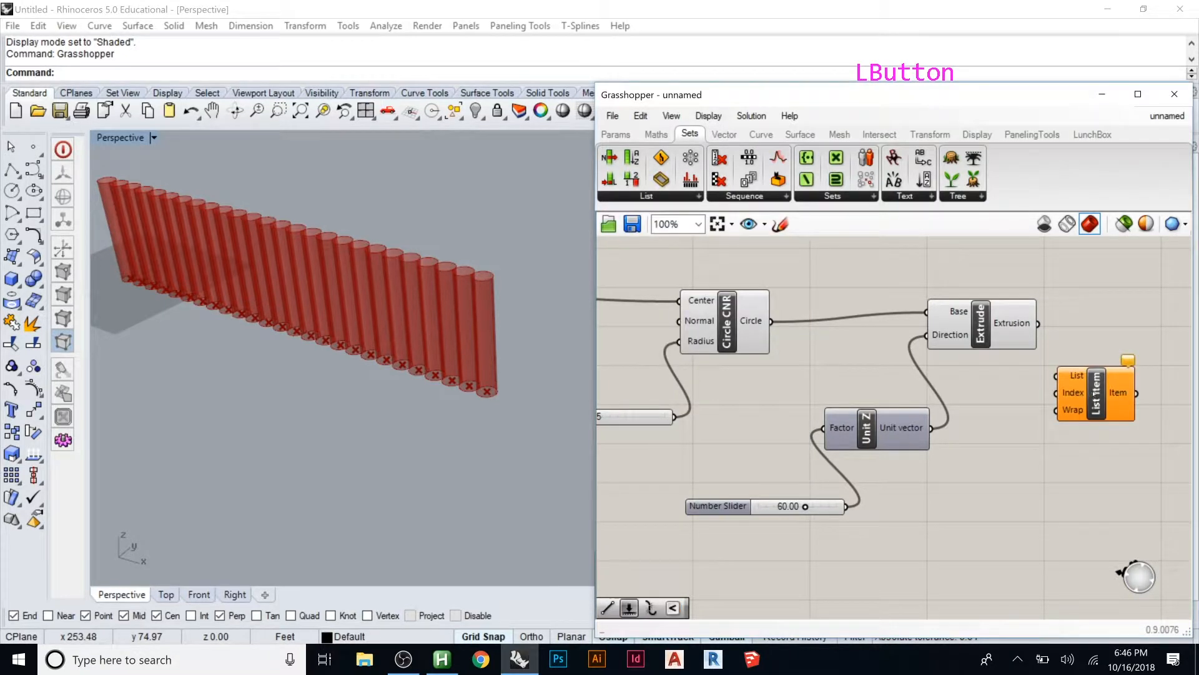
drag(1094, 392, 1145, 375)
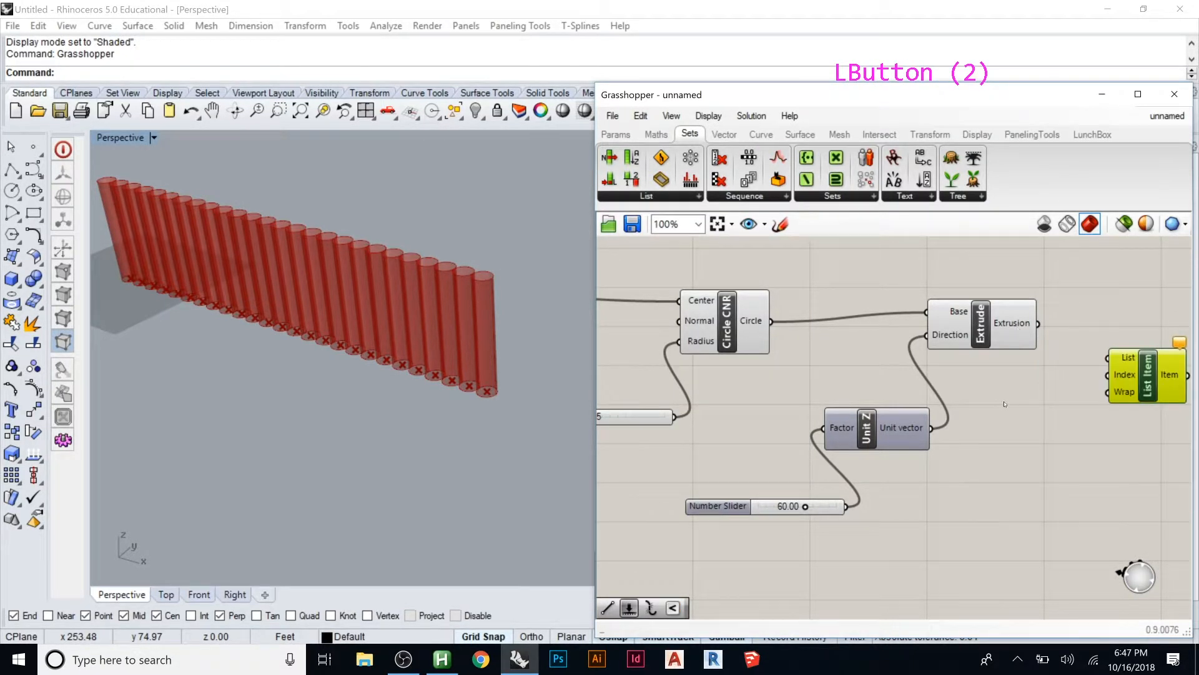
Add an empty Panel just below the Extrude component
double_click(983, 402)
text(panel)
key(Return)
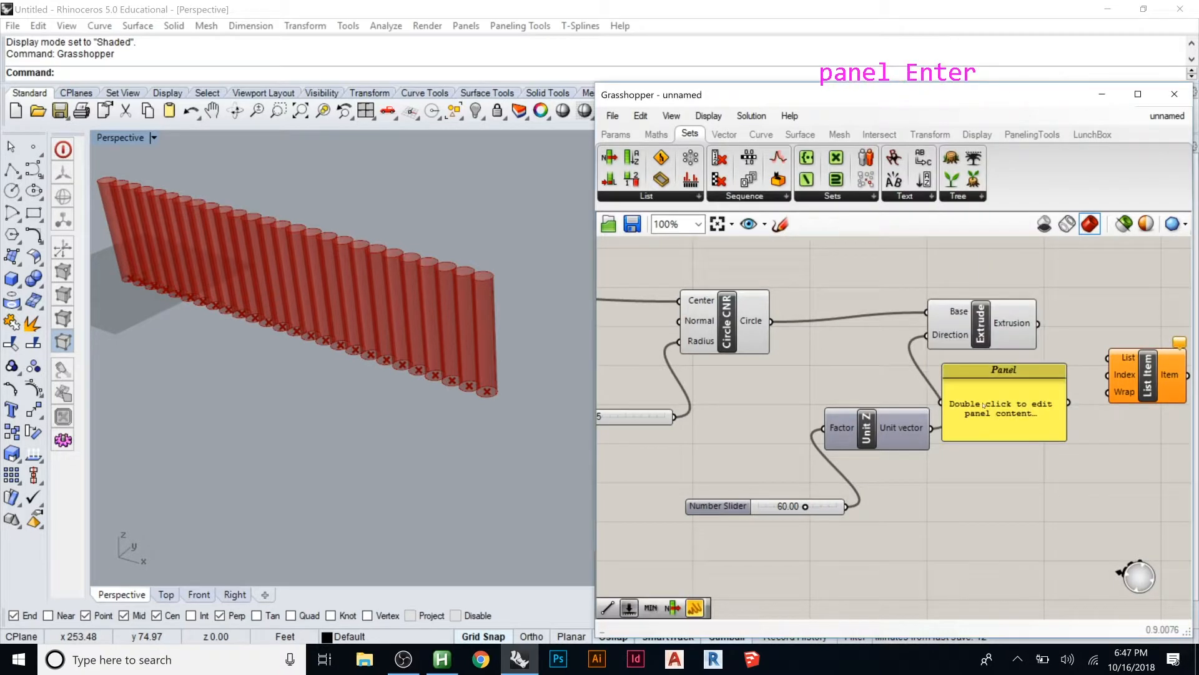
Move the Panel away from Extrude and feed it from the Extrude component's Extrusion output
drag(1031, 426, 1077, 460)
drag(1038, 323, 1026, 454)
scroll(903, 381, down, 2)
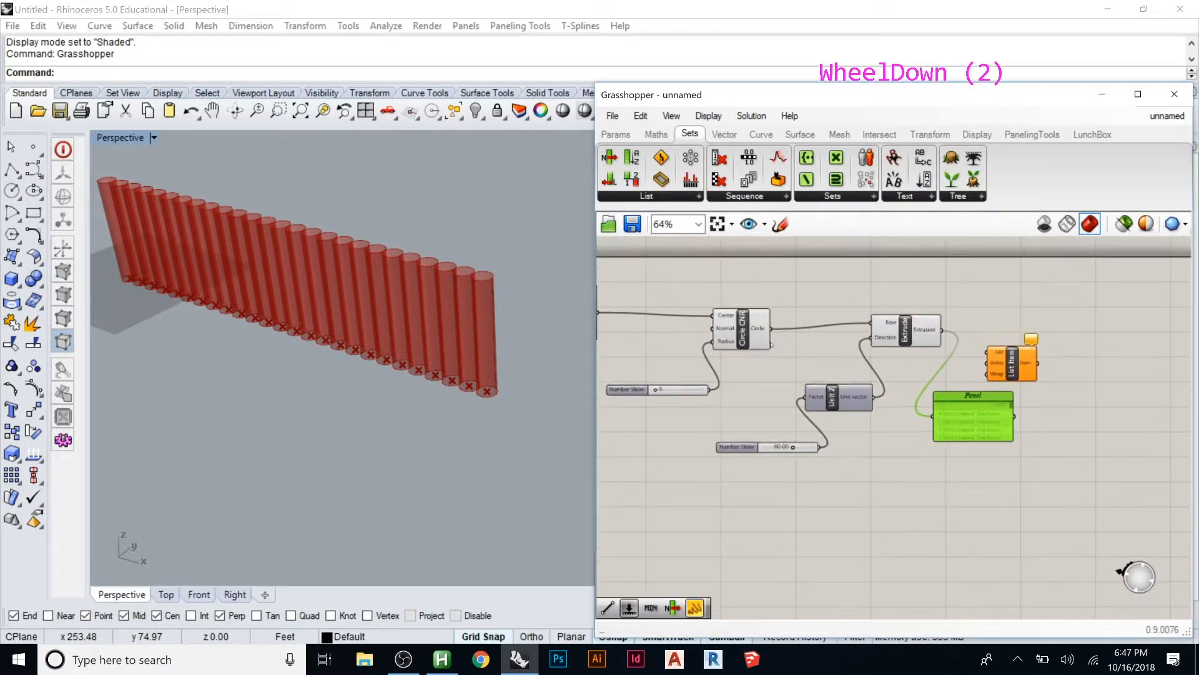
scroll(1046, 291, up, 4)
Shift List Item farther right and enlarge the Panel so it shows more rows of the extrusion list
click(1045, 291)
drag(1045, 291, 1126, 295)
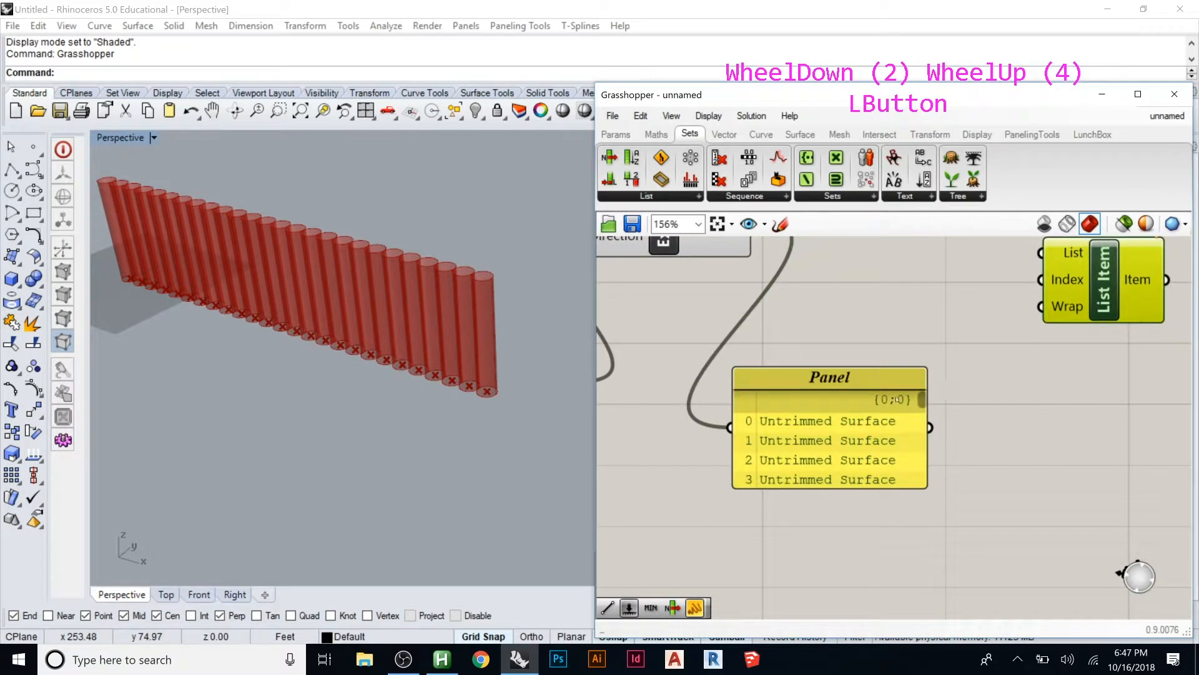
drag(875, 377, 947, 323)
drag(997, 432, 1038, 563)
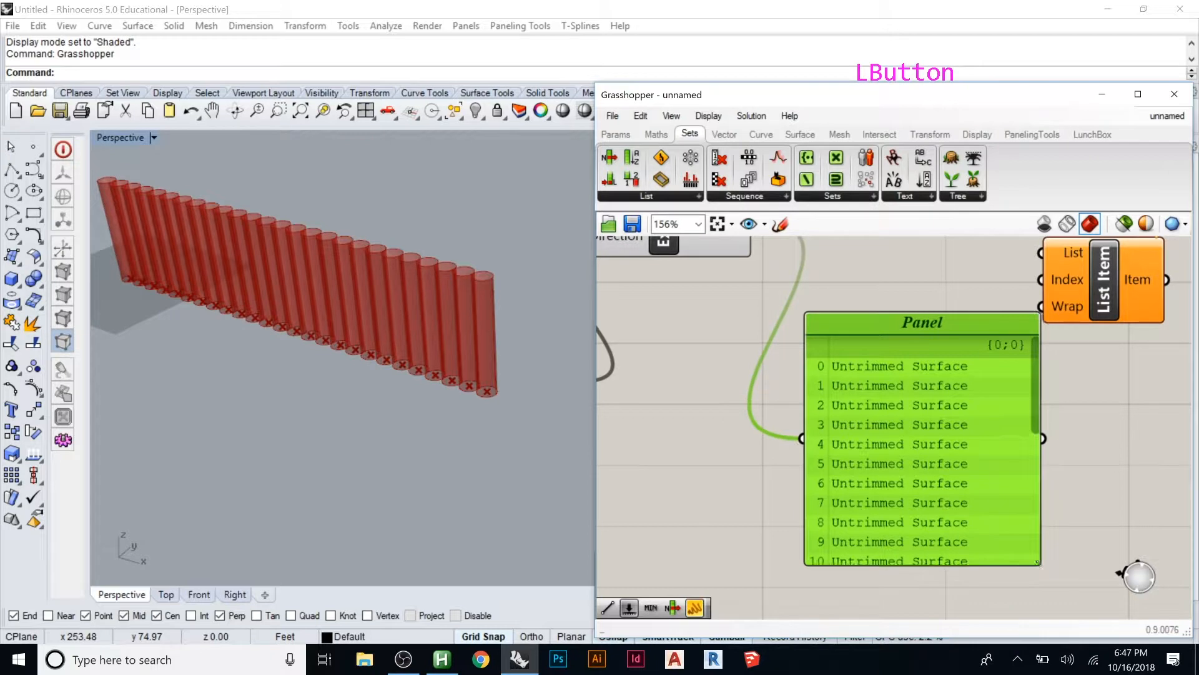
click(737, 316)
scroll(737, 317, down, 2)
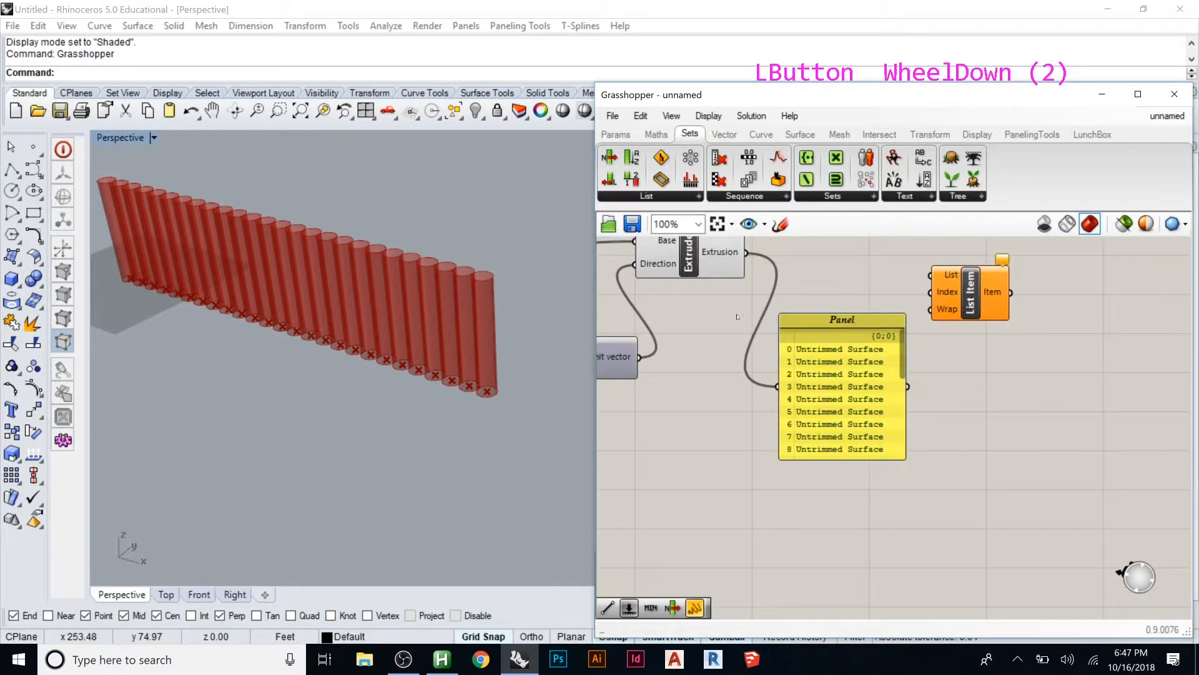
Add a List Length component from the Sets list tools, feed it the Extrusion output and read the item count
click(648, 196)
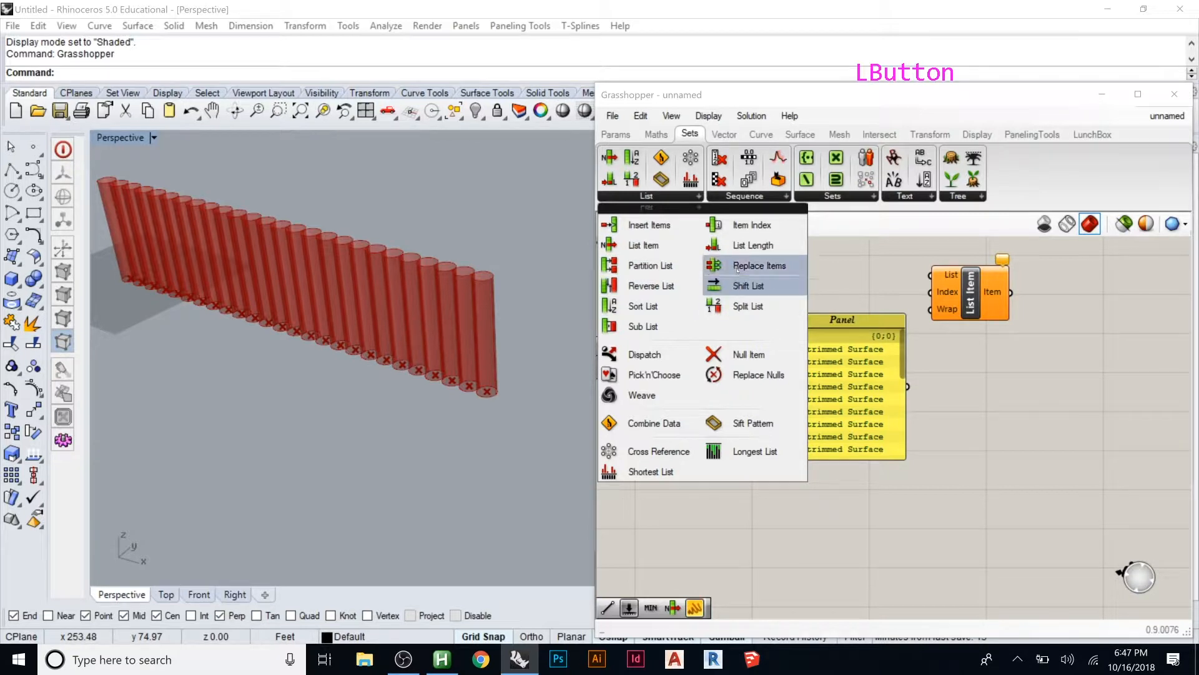
click(746, 246)
click(985, 415)
drag(970, 294, 1012, 285)
drag(975, 391, 850, 271)
drag(834, 319, 837, 363)
drag(812, 296, 747, 252)
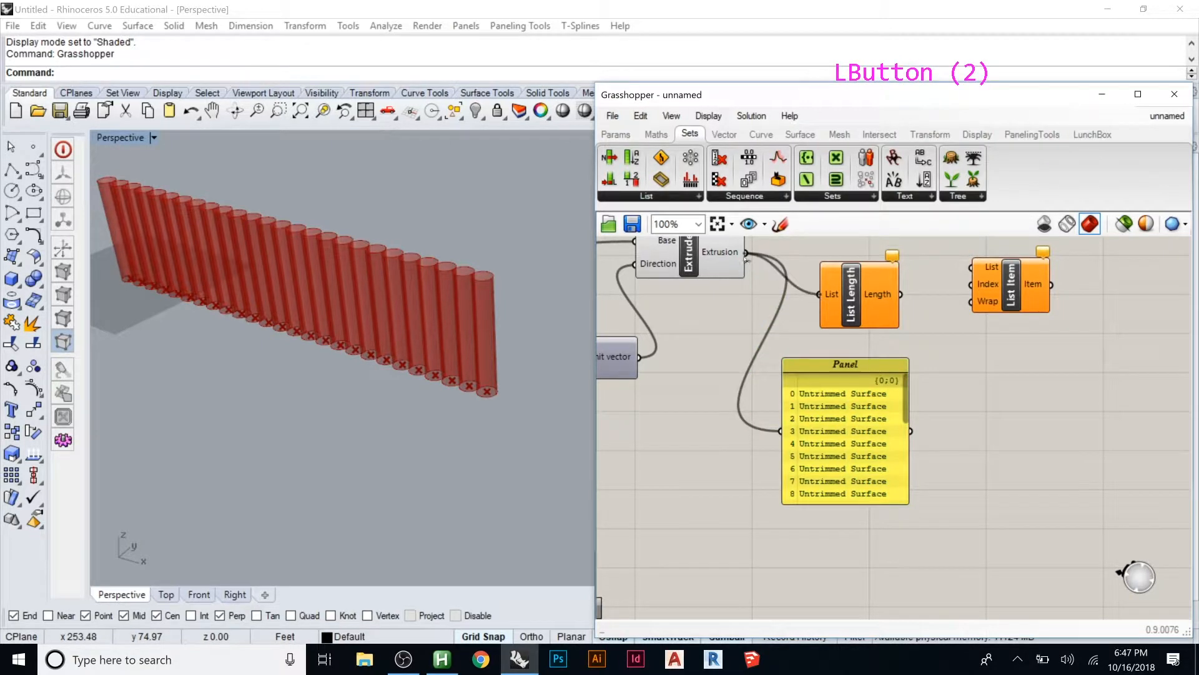
mouse_move(878, 297)
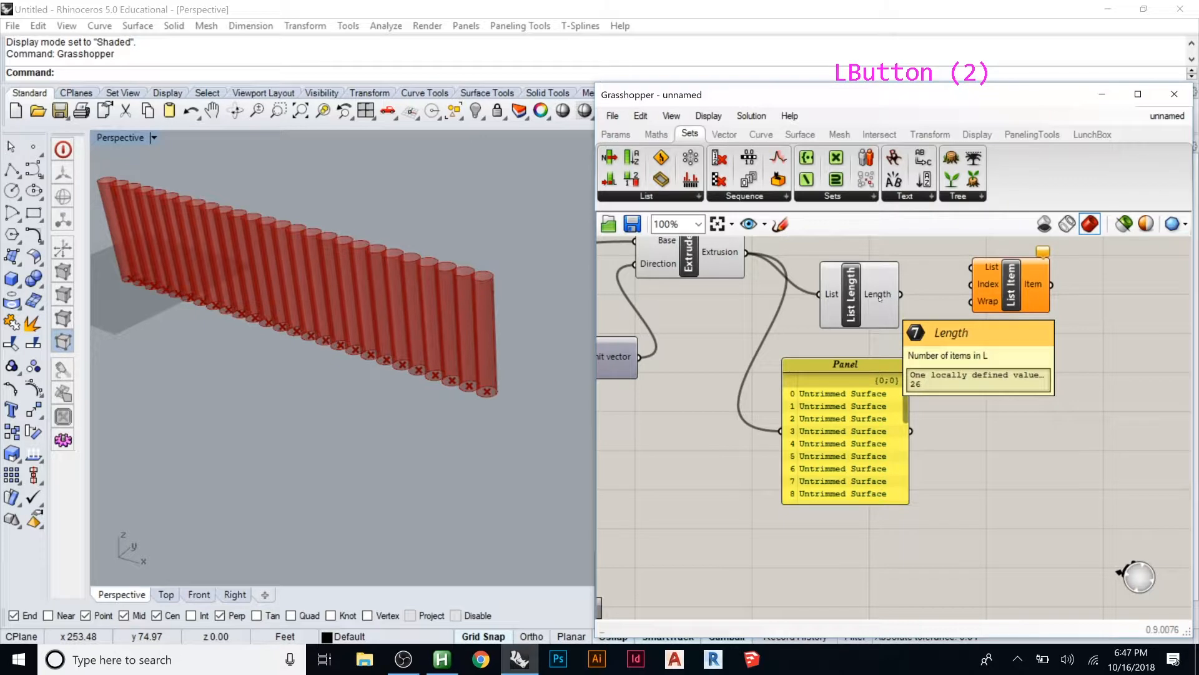
Reposition the List Length component and the Panel, check the Length output again and delete List Length
drag(879, 298, 1009, 366)
drag(861, 365, 820, 382)
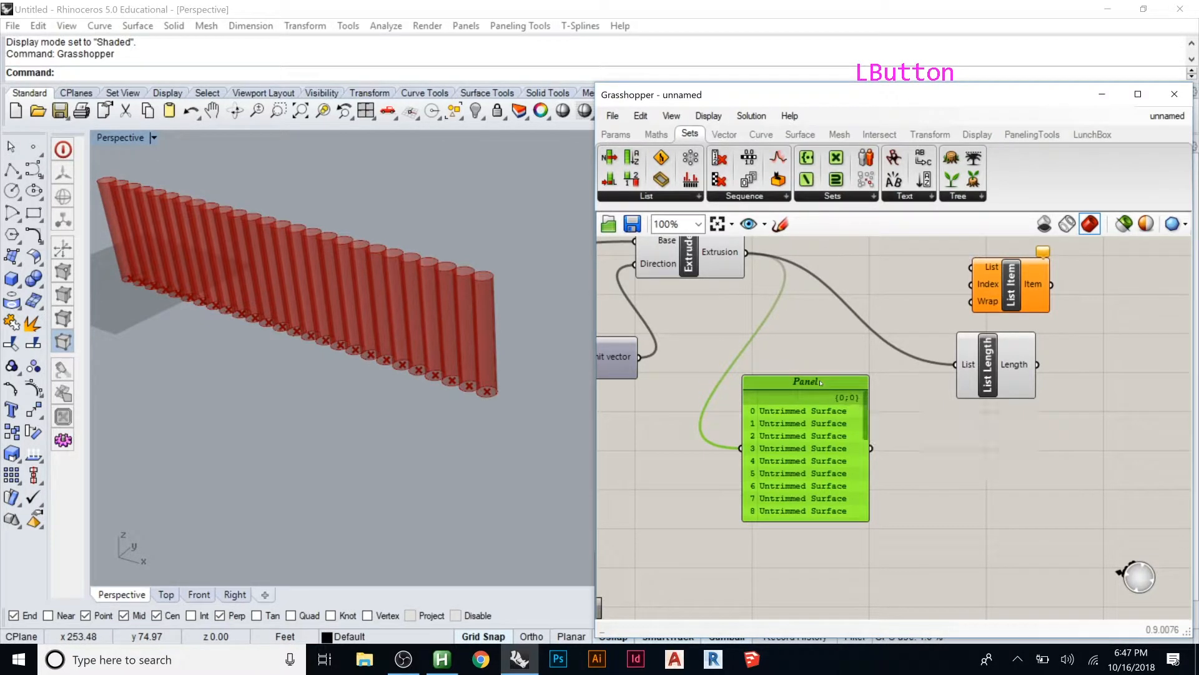
mouse_move(1023, 367)
drag(1023, 367, 879, 323)
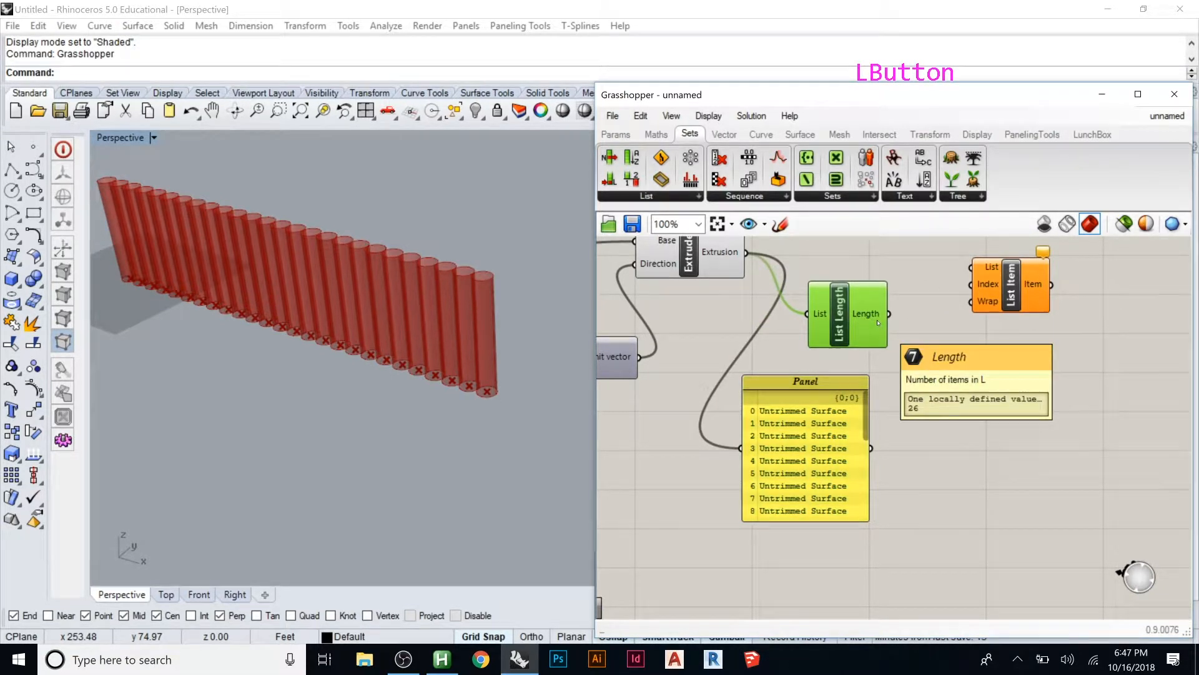
key(Delete)
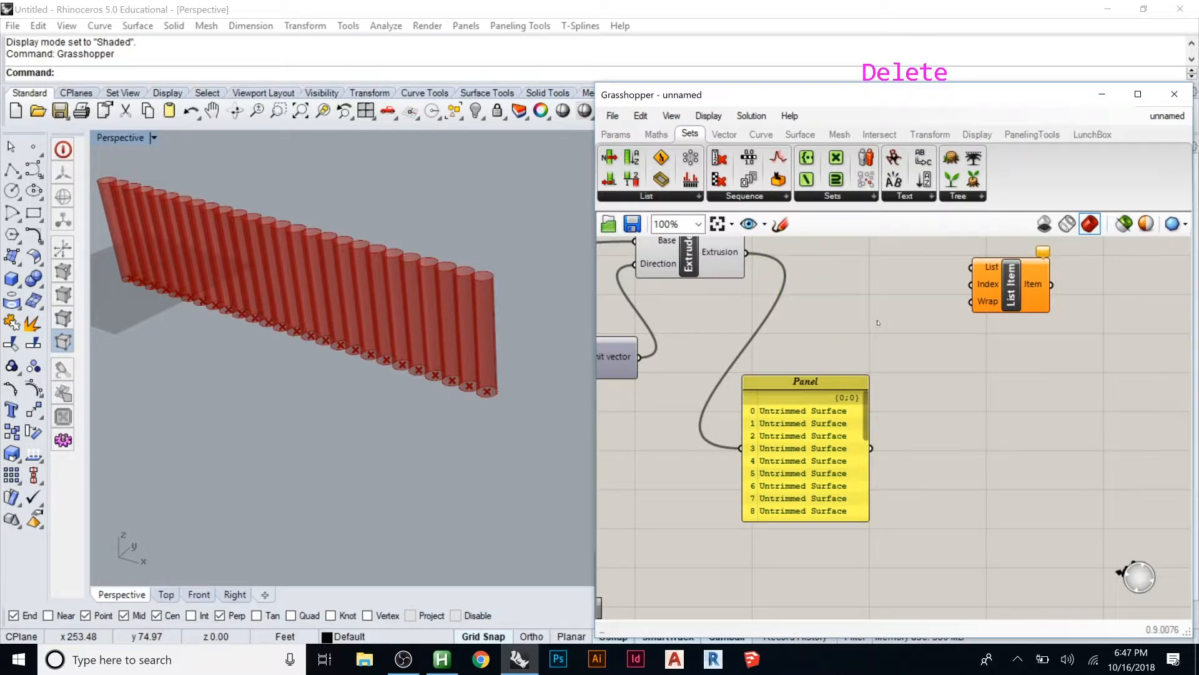
Wire the Extrusion output into List Item's List input, check the default Index and reposition List Item
drag(1011, 293, 1004, 305)
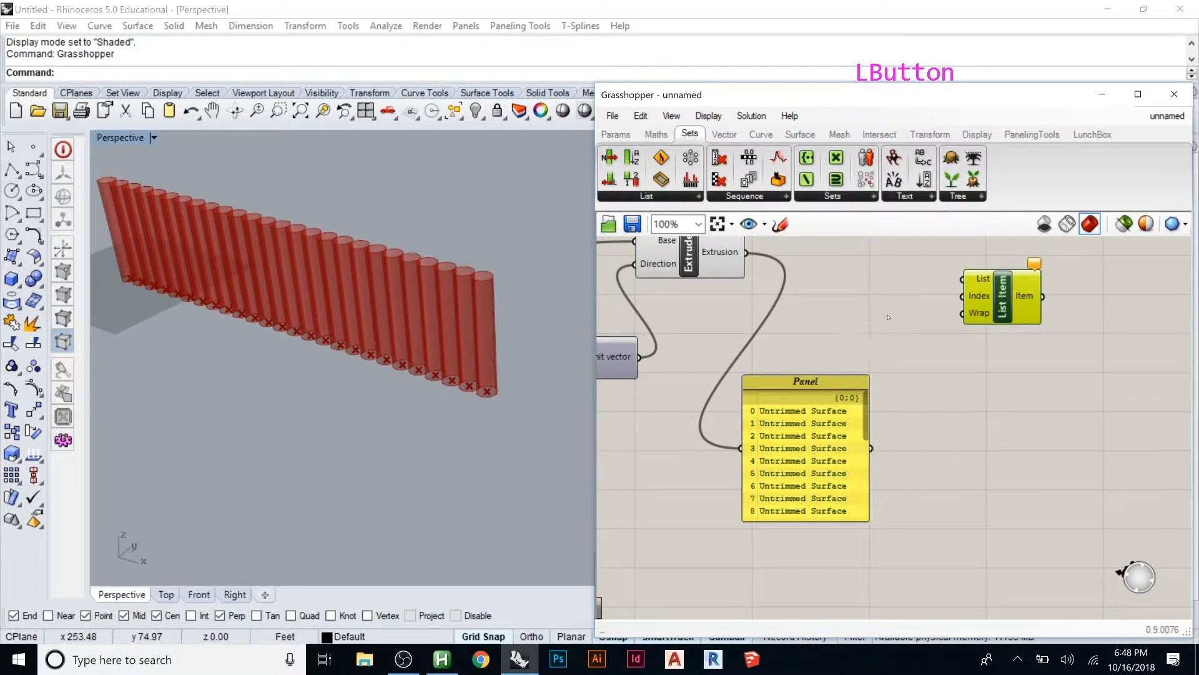
drag(746, 253, 963, 279)
drag(1017, 305, 1030, 300)
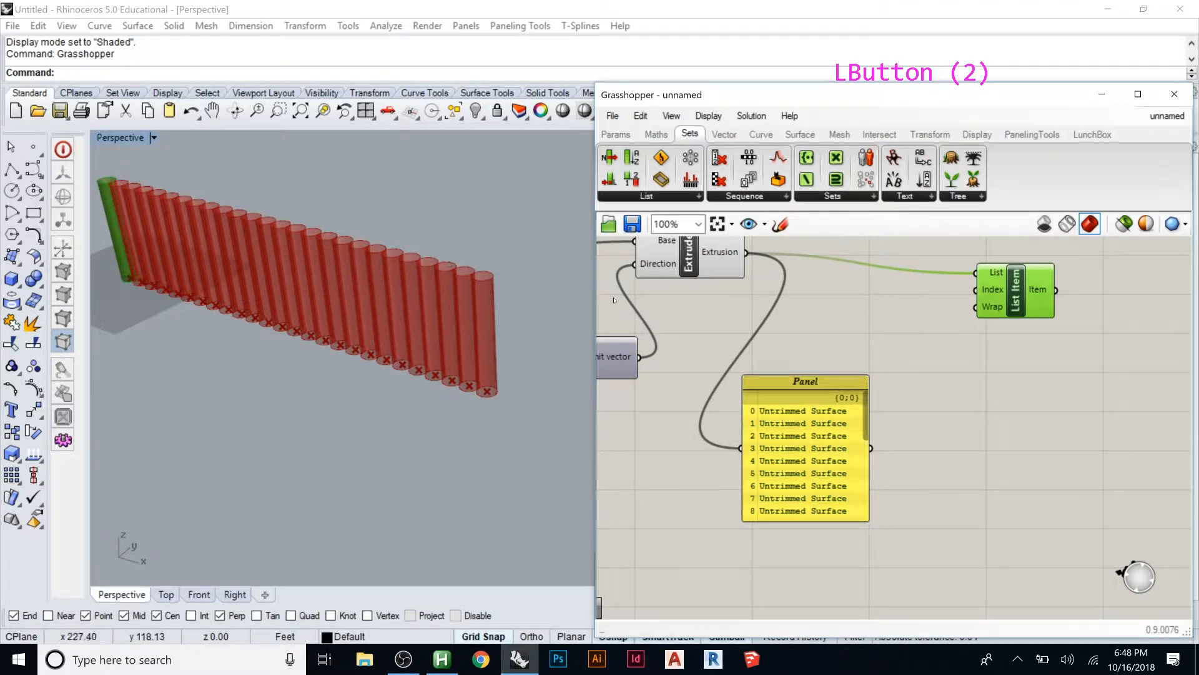
click(897, 316)
mouse_move(990, 292)
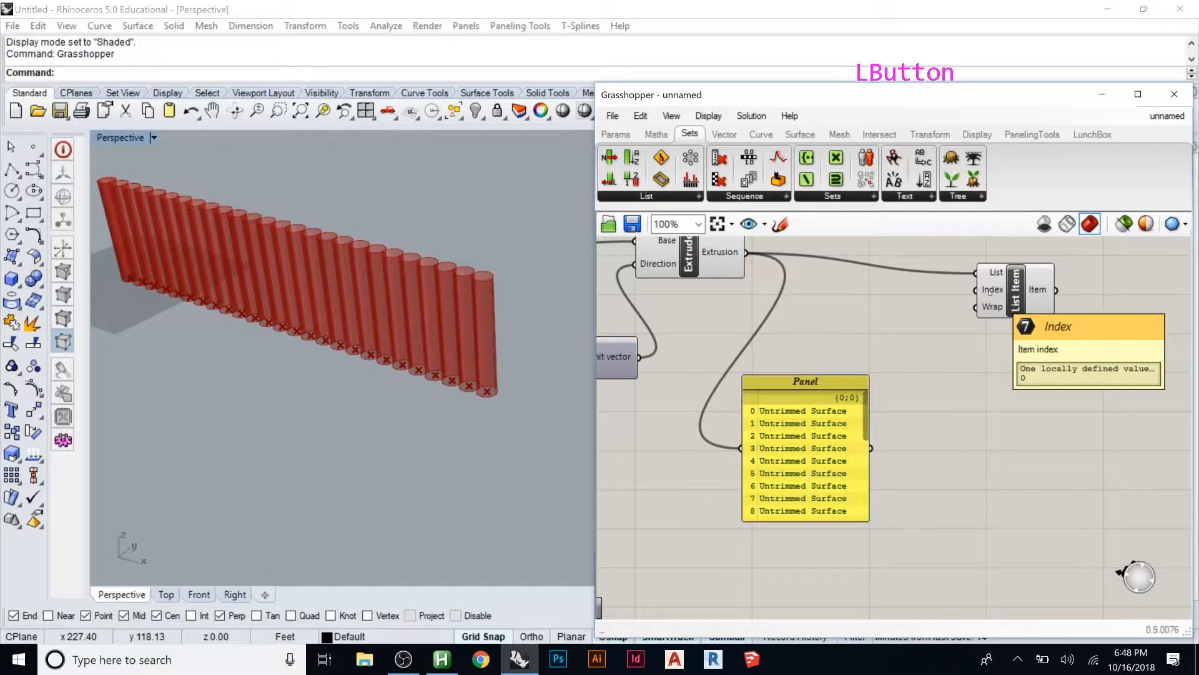
drag(990, 292, 1008, 288)
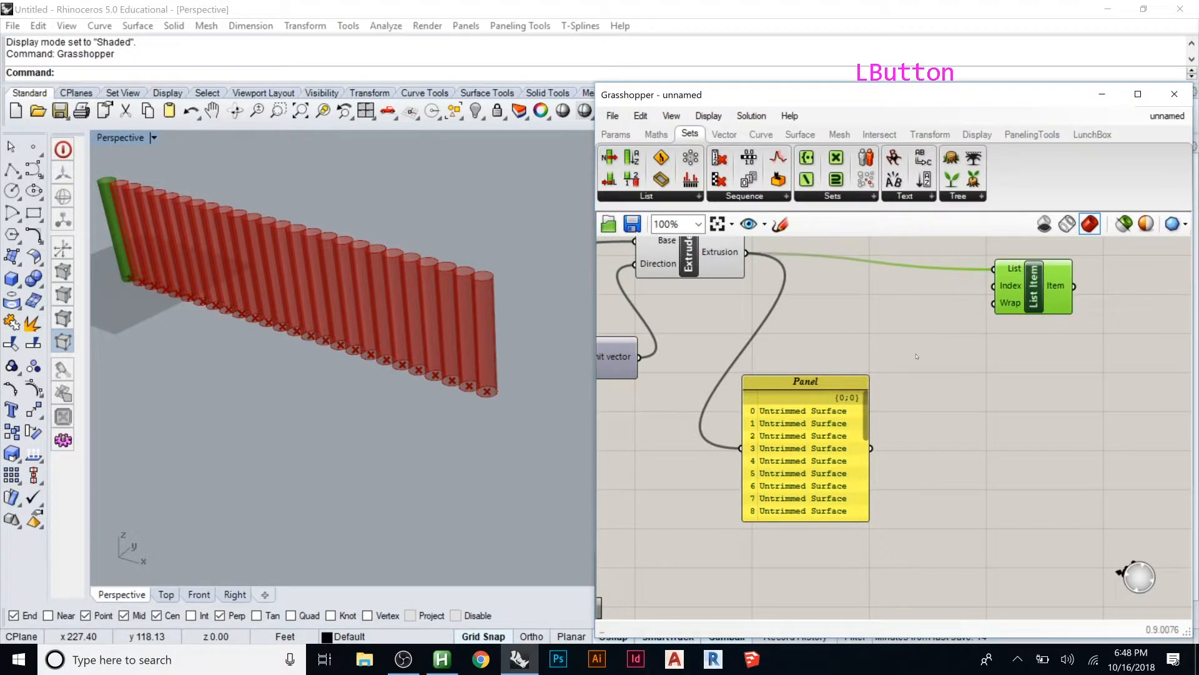
double_click(889, 325)
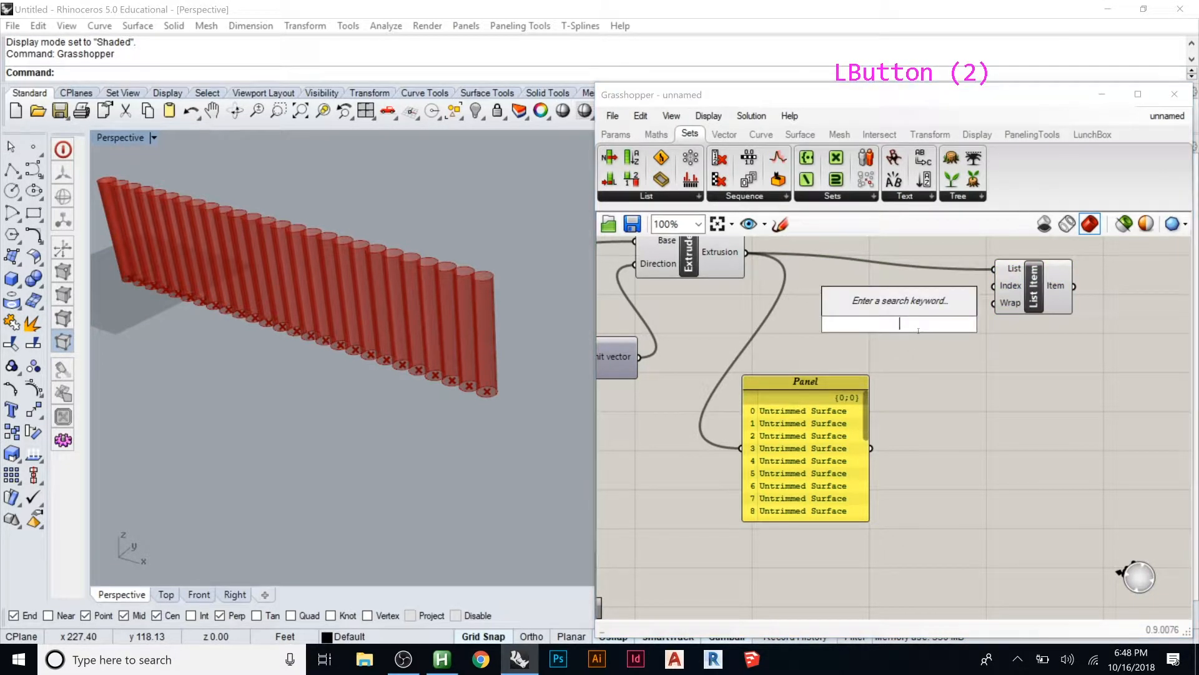
text(5)
key(Return)
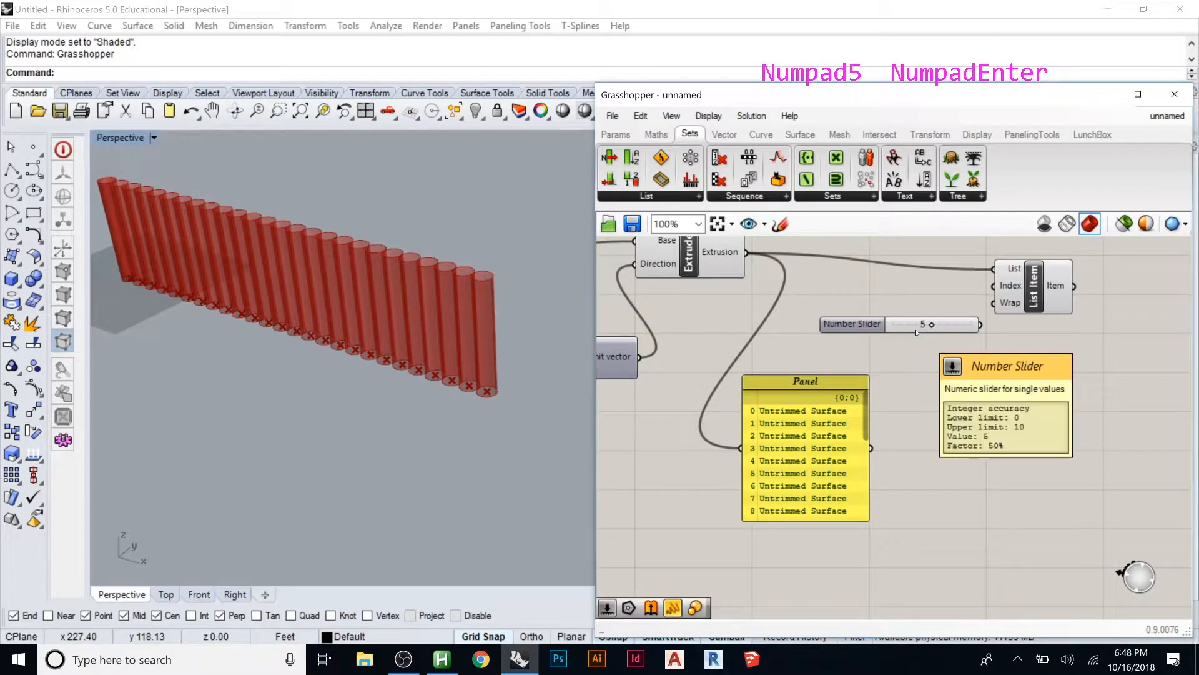
click(900, 333)
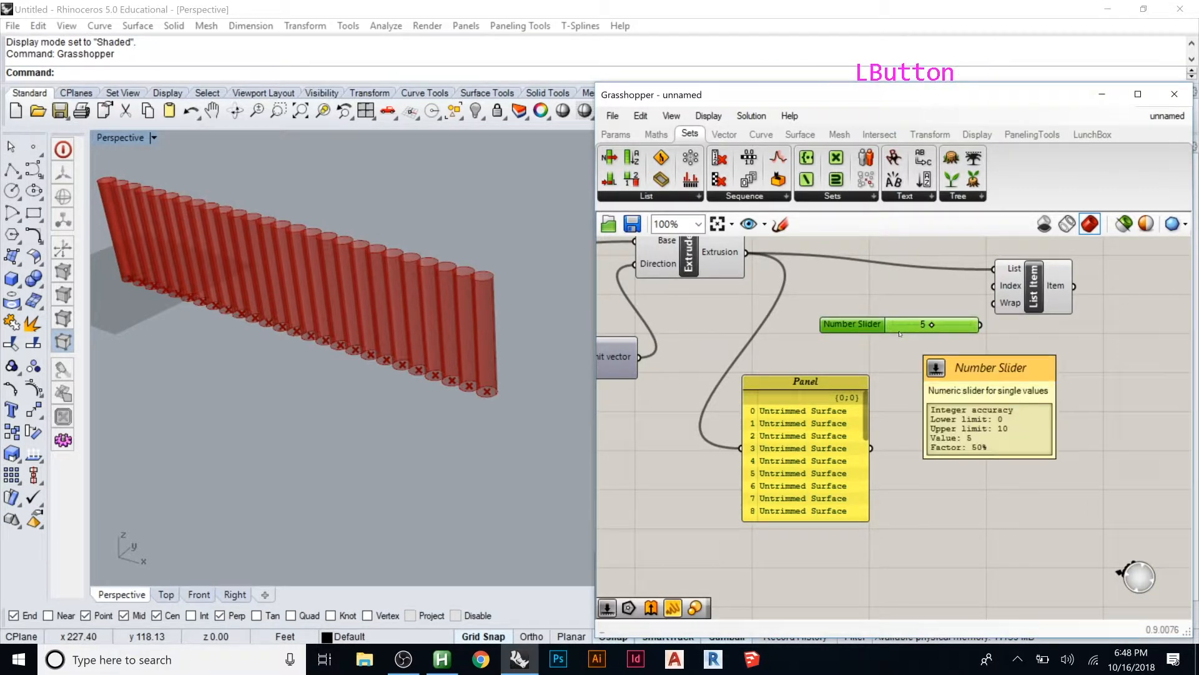
key(Delete)
Feed List Item's Index input from a new number slider, created with the value 20 and changed to 14
double_click(900, 333)
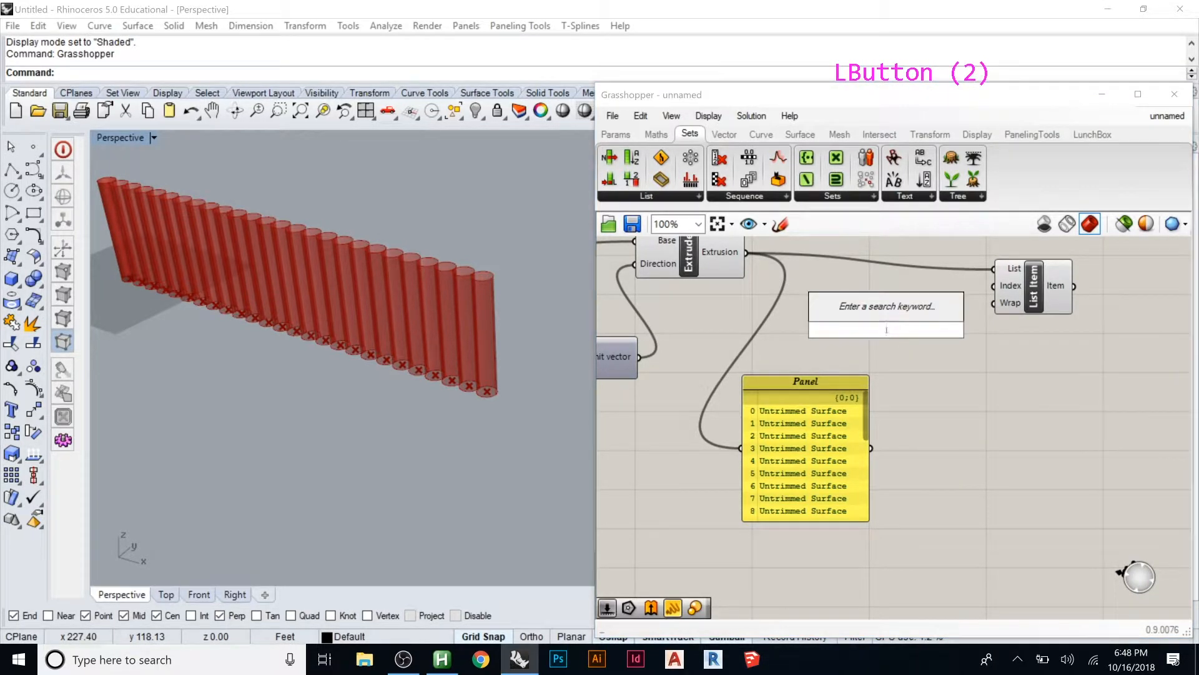
text(20)
key(Return)
drag(967, 329, 994, 286)
mouse_move(900, 333)
mouse_down()
mouse_move(889, 331)
mouse_move(908, 329)
mouse_up()
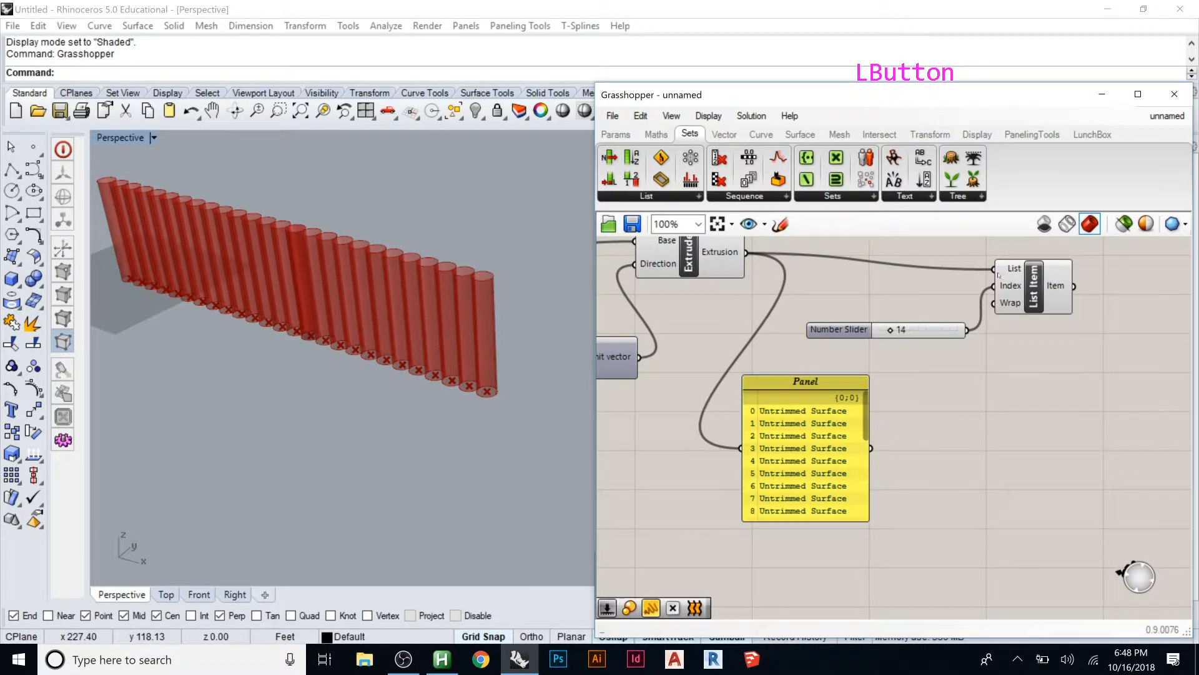
Highlight the cylinder picked by List Item, set the index slider to 24 and inspect the Wrap input's options
click(1040, 270)
mouse_move(891, 334)
mouse_down()
mouse_move(876, 332)
mouse_move(897, 333)
mouse_up()
mouse_move(1008, 306)
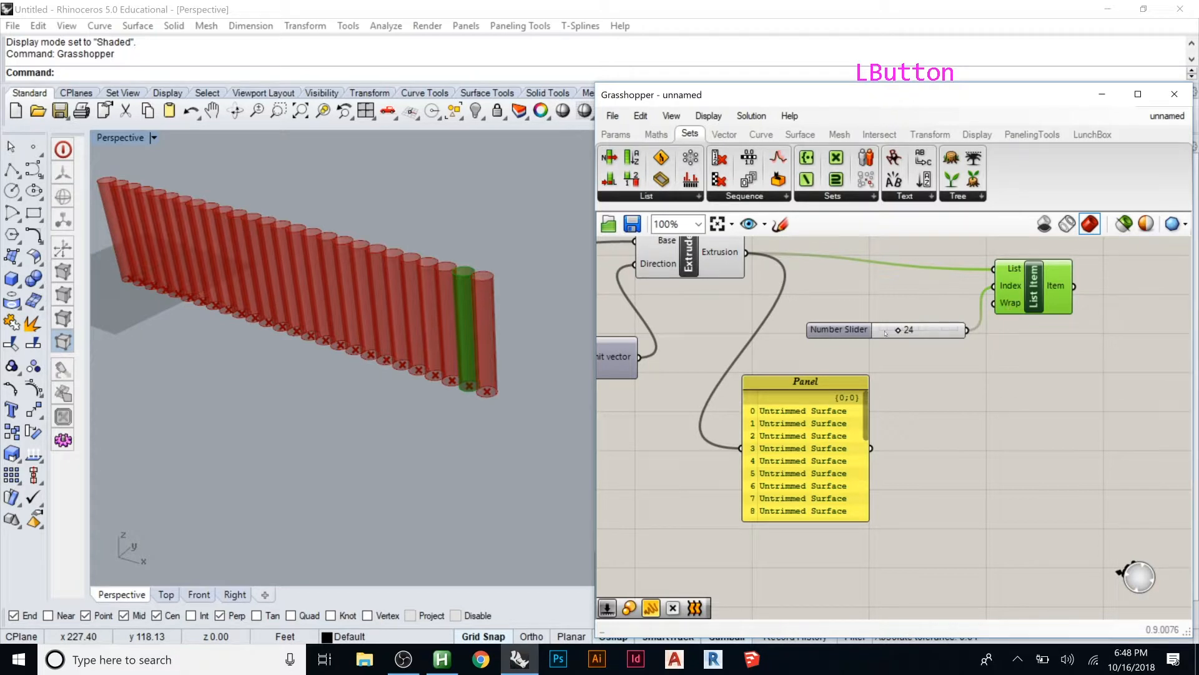
right_click(1005, 304)
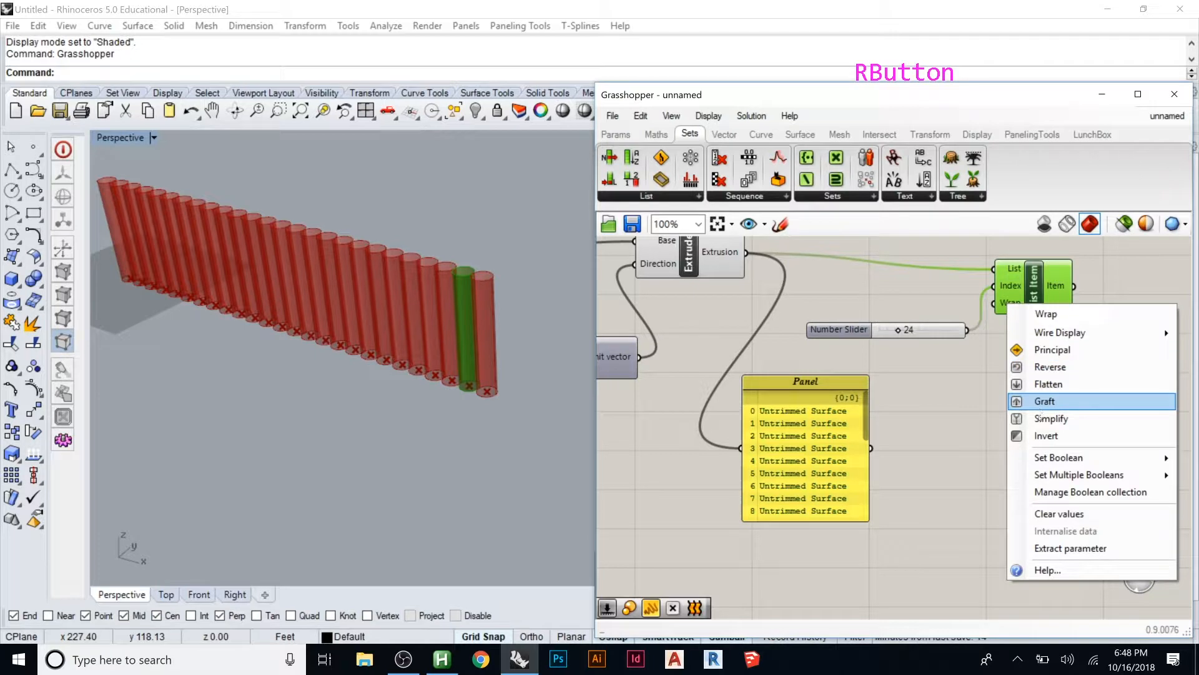
mouse_move(1058, 458)
click(953, 459)
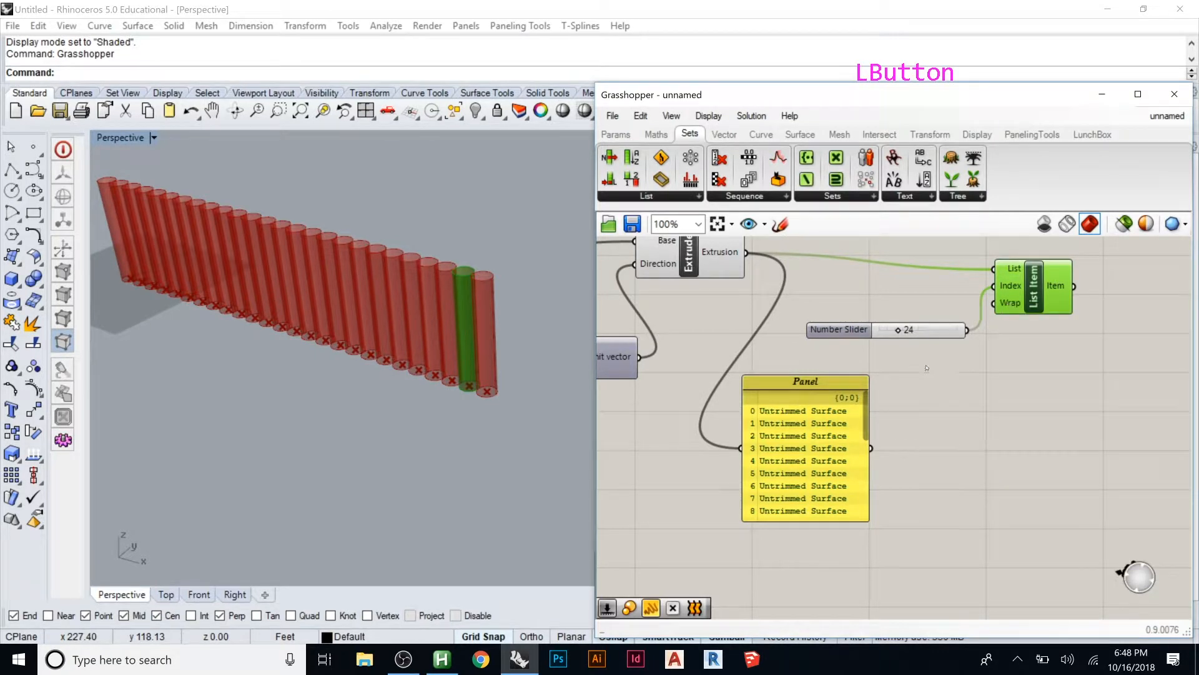
Set the index slider to 17 and shift List Item slightly to the left
mouse_move(904, 335)
mouse_down()
mouse_move(945, 333)
mouse_move(882, 334)
mouse_move(893, 330)
mouse_up()
drag(1042, 289, 1011, 286)
click(1100, 295)
Add a Move component beside List Item and feed its Geometry input from the Item output
double_click(1111, 318)
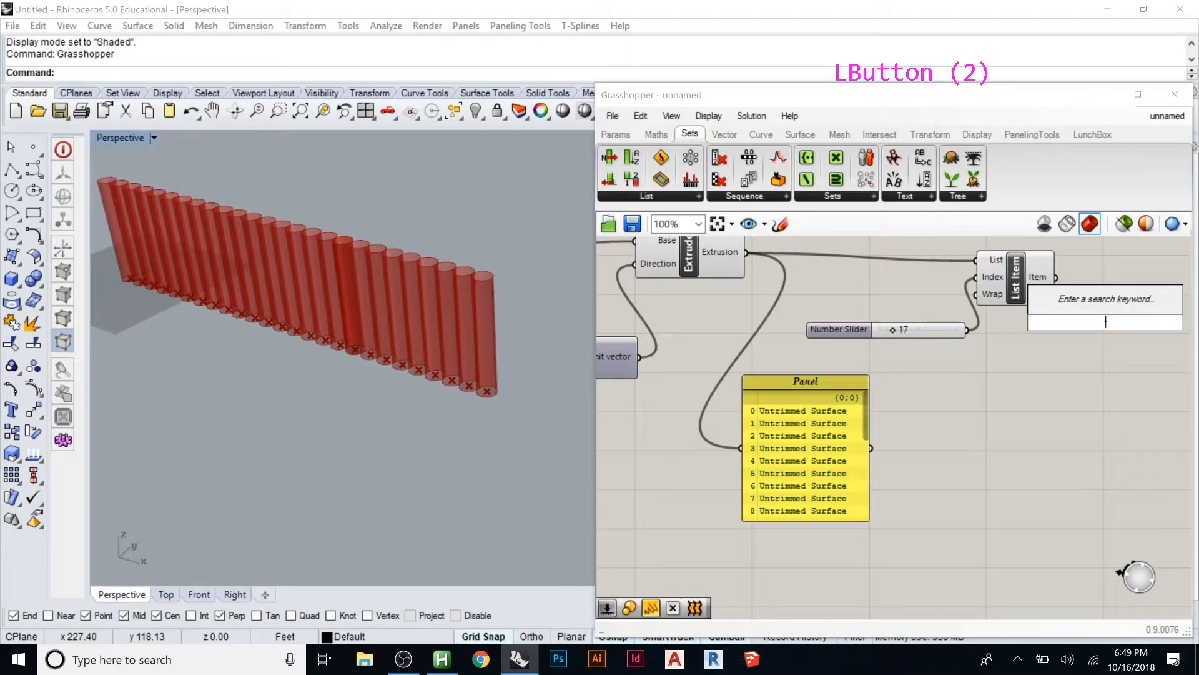
text(move)
key(Return)
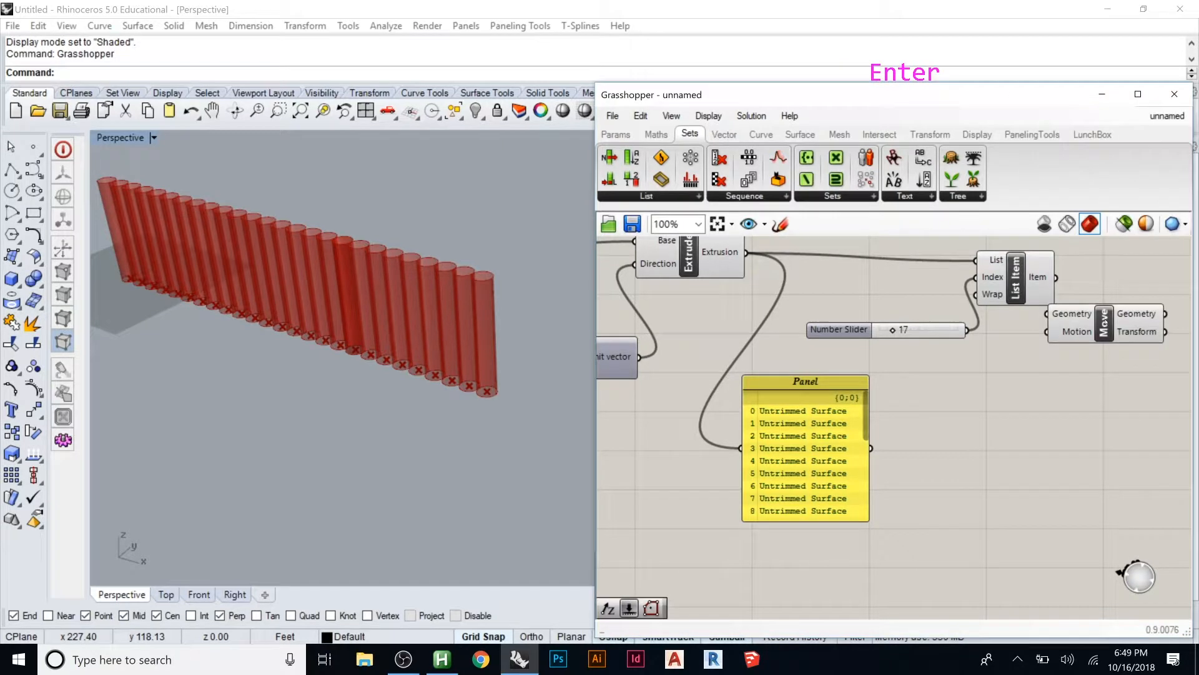
click(1115, 325)
drag(1116, 325, 1131, 322)
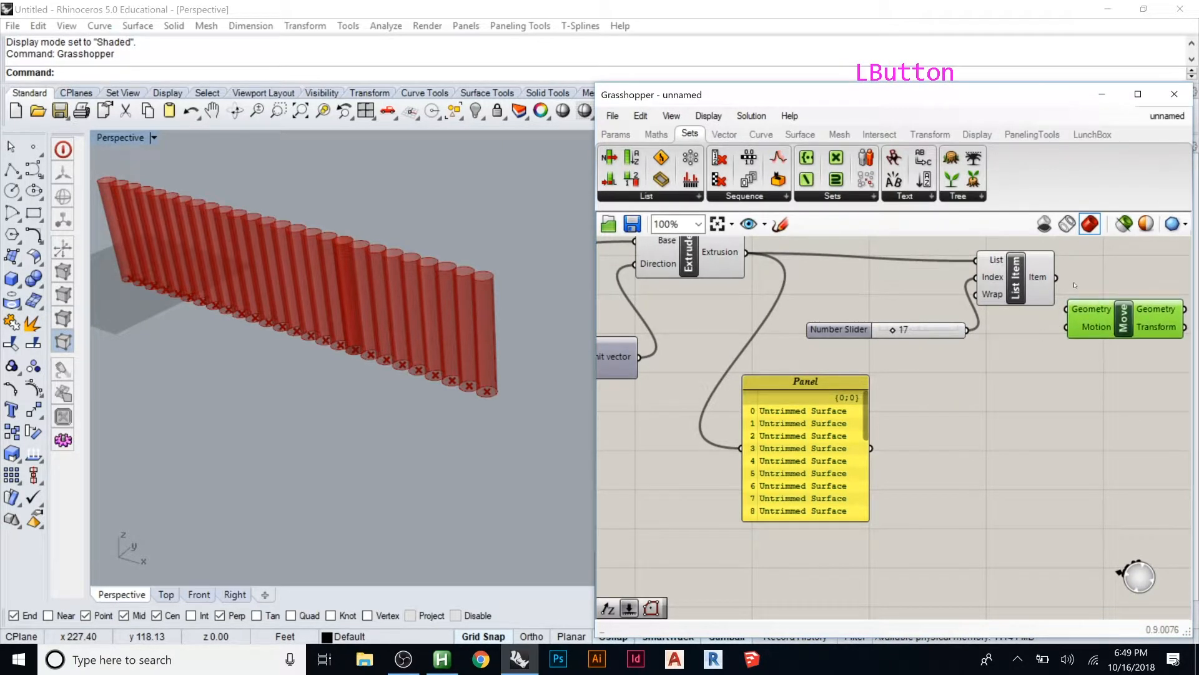
drag(1058, 278, 1067, 309)
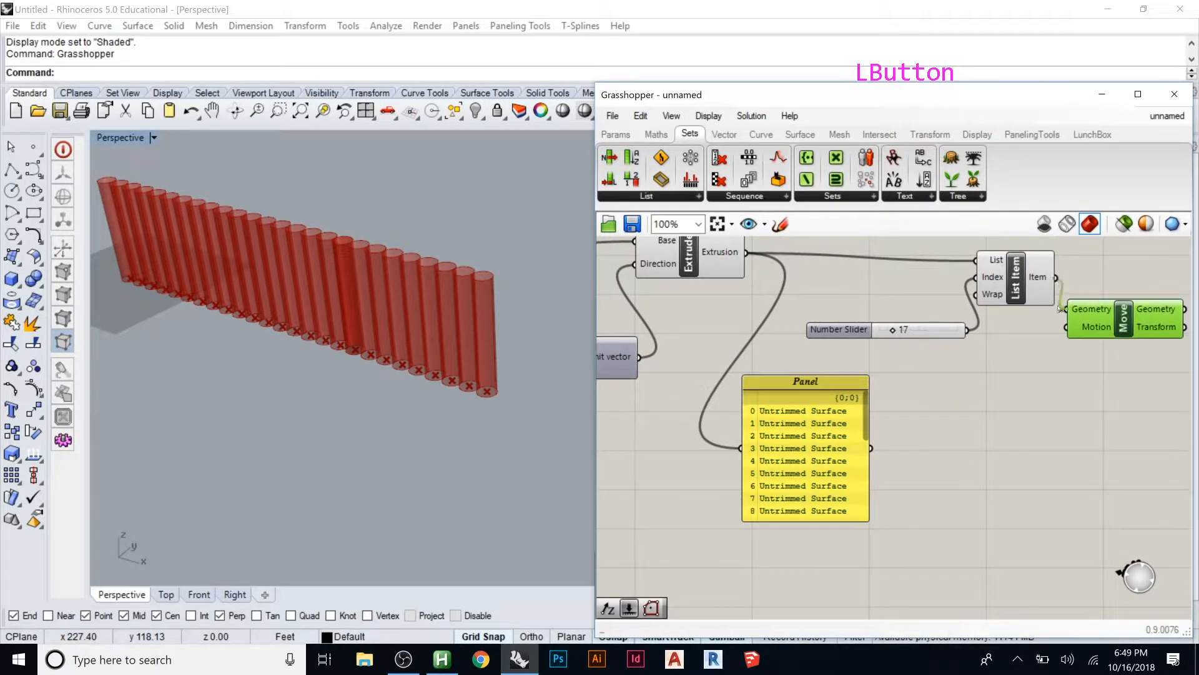
Add a Unit Y vector component below Move and shift Move to the right to make room
double_click(1067, 352)
text(unit)
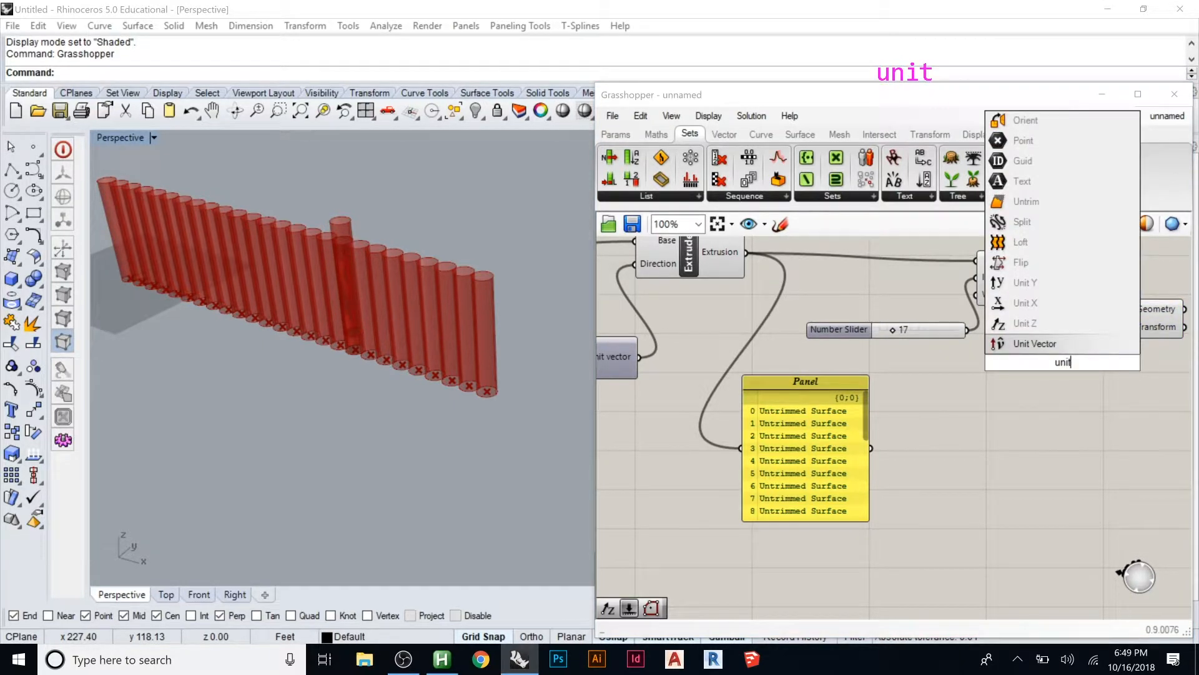
text(y)
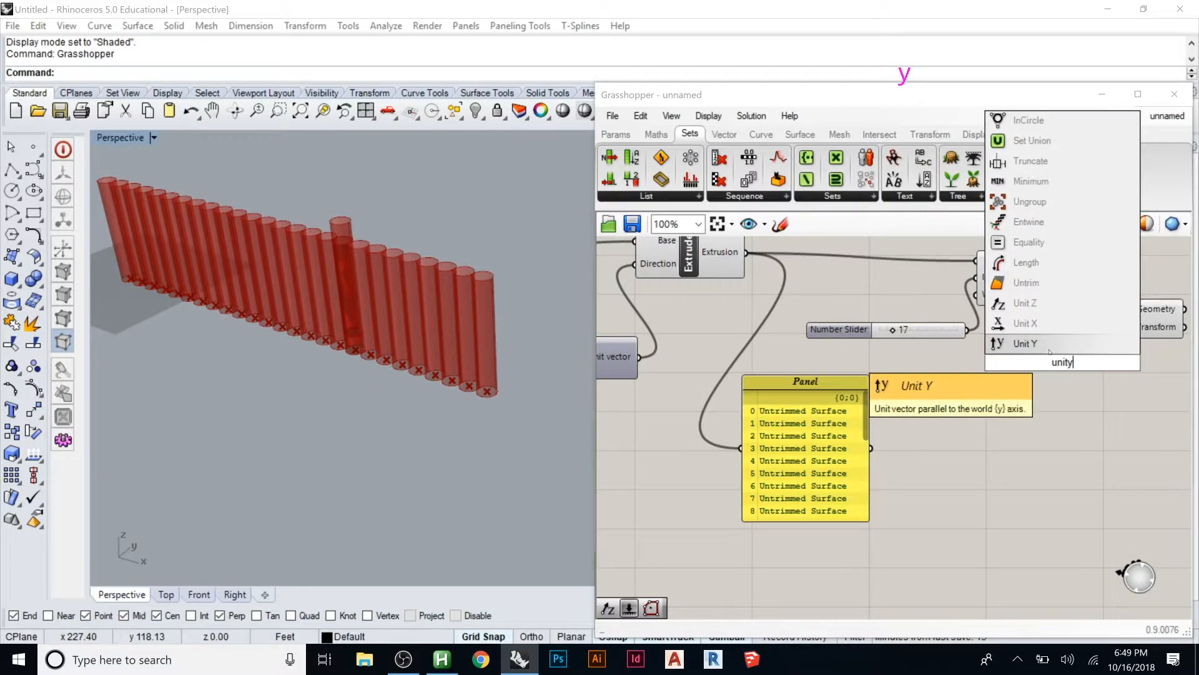
click(1061, 343)
drag(1066, 361, 1081, 384)
drag(1124, 318, 1159, 309)
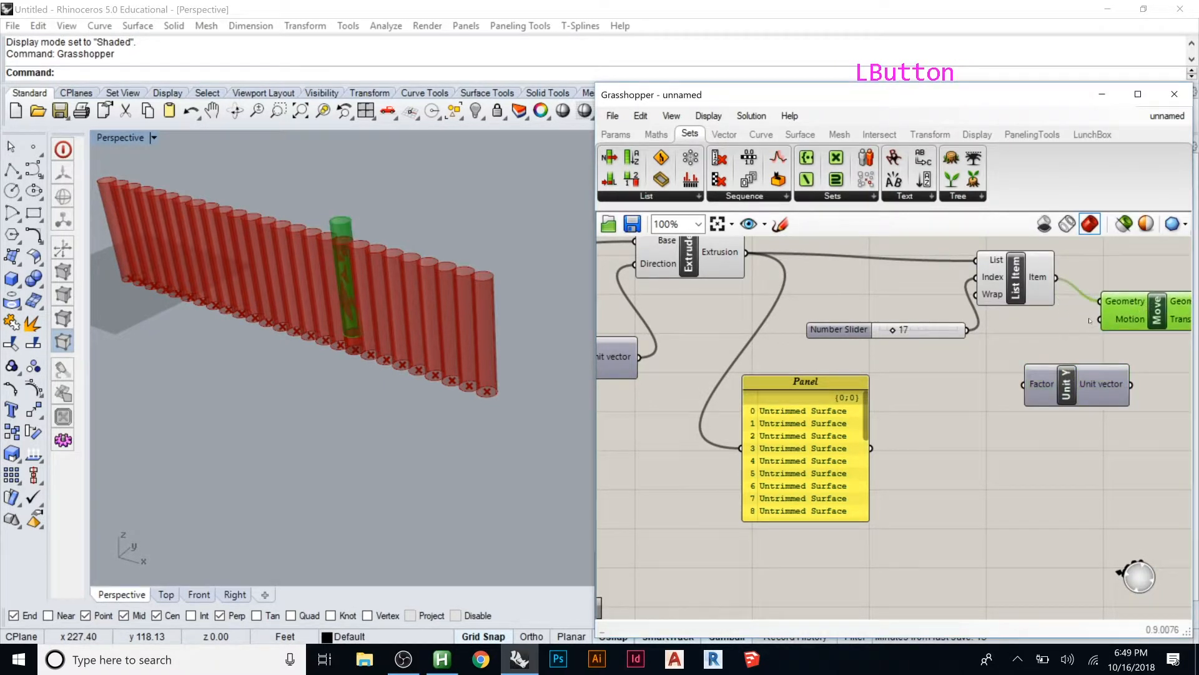
Wire the Unit Y vector into Move's Motion input and space both components farther right
scroll(686, 328, down, 2)
scroll(686, 328, down, 3)
scroll(960, 327, up, 3)
drag(937, 305, 1064, 294)
drag(878, 386, 966, 304)
drag(865, 369, 952, 350)
Feed the Unit Y Factor input from a new number slider, created with the value 50 and raised to 62
double_click(873, 415)
text(50)
key(Return)
drag(842, 431, 730, 448)
drag(841, 448, 856, 368)
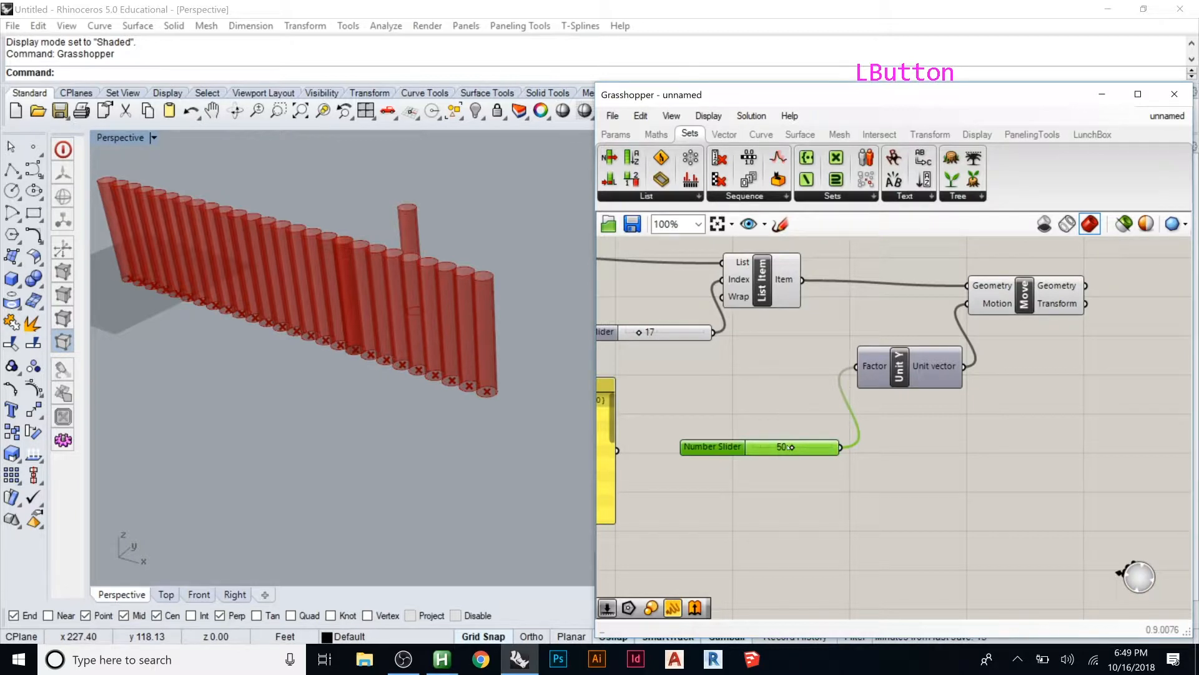
mouse_move(791, 447)
mouse_down()
mouse_move(768, 447)
mouse_move(800, 446)
mouse_up()
click(821, 387)
Nudge List Item and its index slider, and shift Move, Unit Y and the Factor slider together up and right
scroll(957, 361, down, 2)
click(803, 306)
shift+click(662, 339)
mouse_move(662, 339)
mouse_down()
mouse_move(654, 317)
mouse_move(672, 347)
mouse_up()
click(1024, 314)
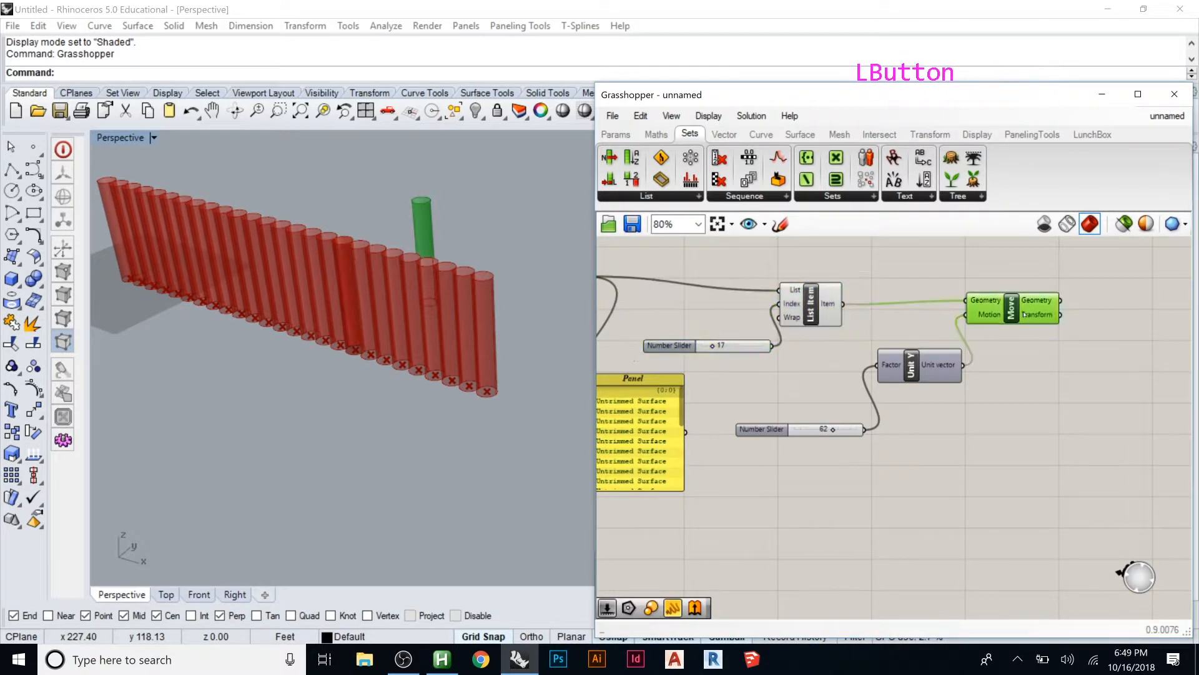
shift+click(911, 367)
shift+click(810, 430)
drag(810, 430, 940, 361)
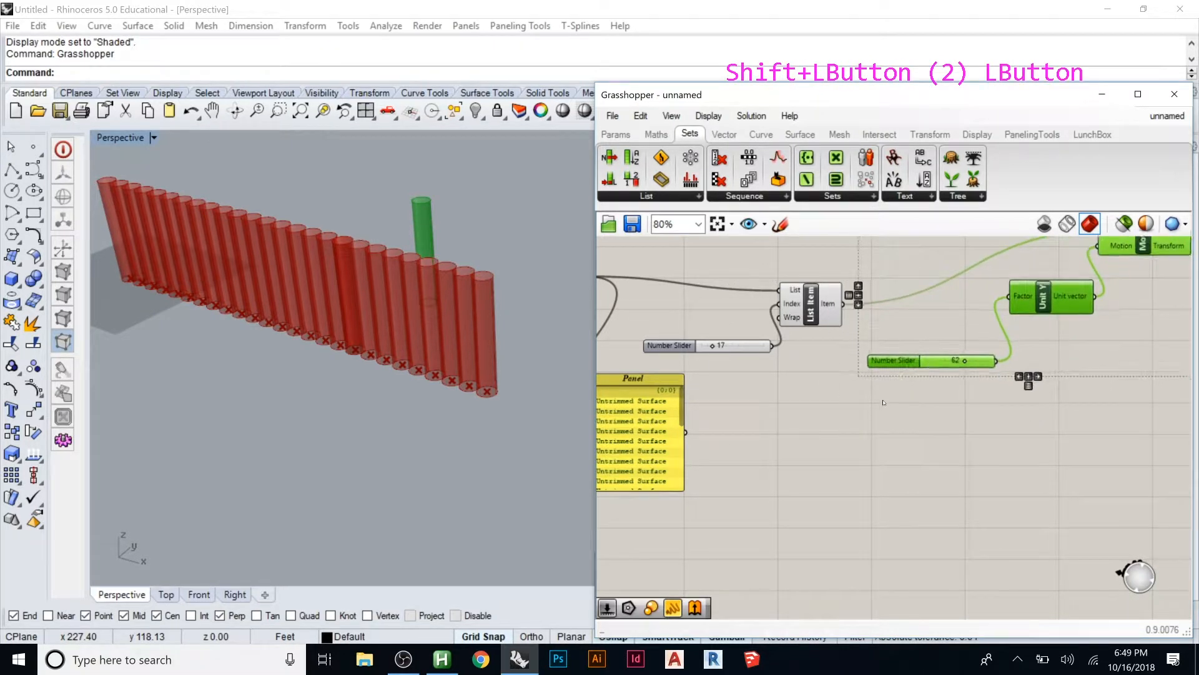
Add a second Panel below List Item and feed it from the Item output
scroll(883, 402, down, 2)
double_click(796, 424)
text(pa)
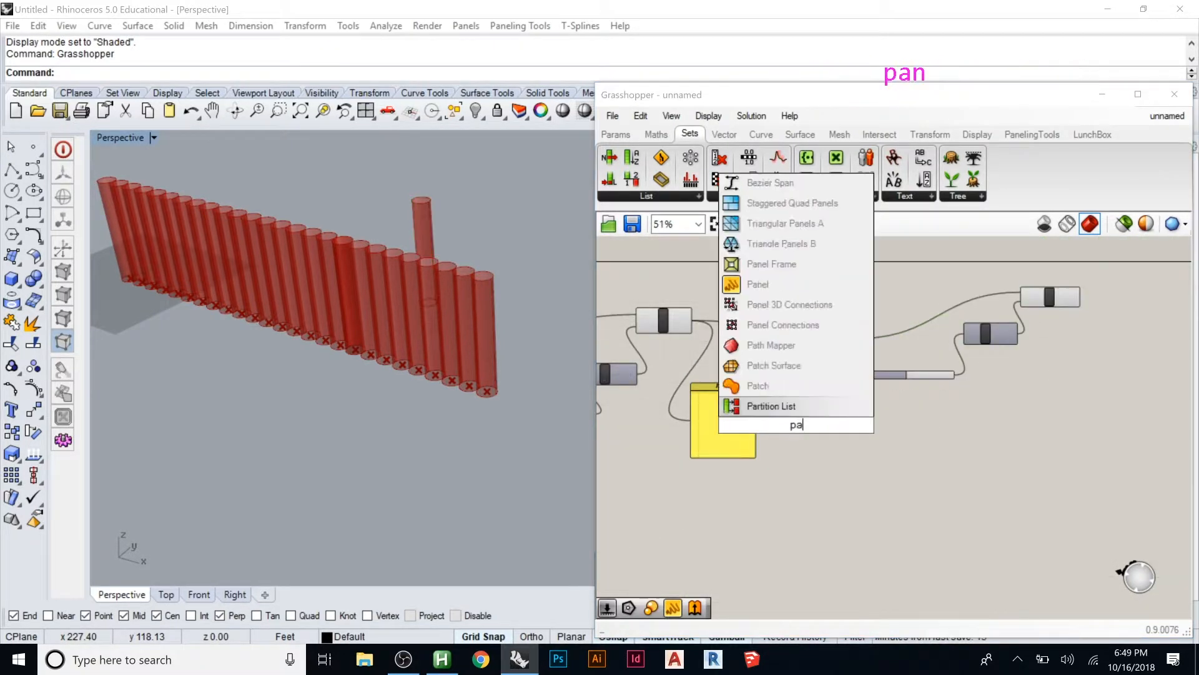
text(nel)
key(Return)
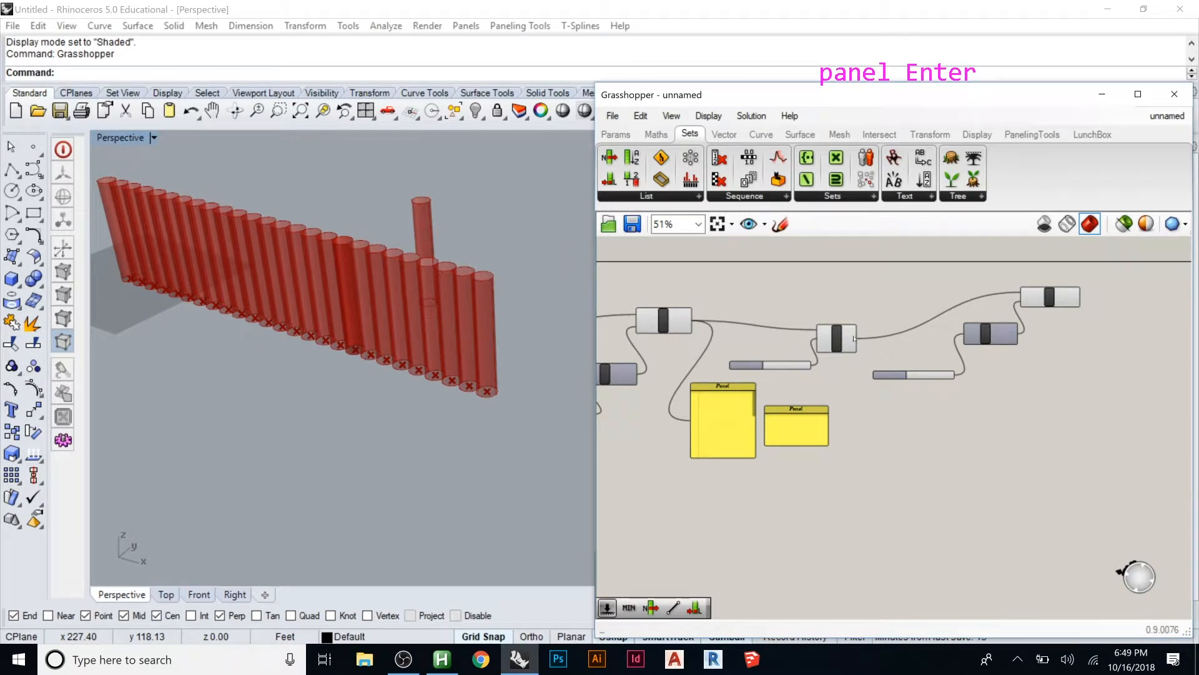
drag(861, 341, 830, 398)
scroll(737, 417, up, 4)
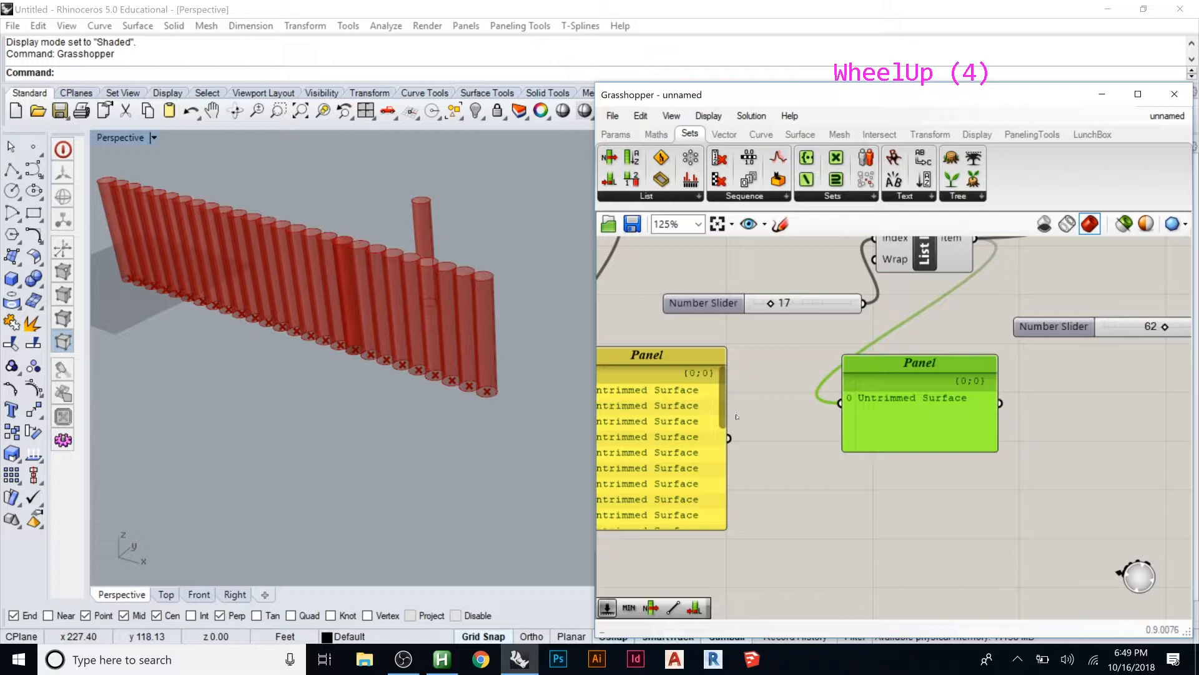
middle_click(760, 410)
key(Escape)
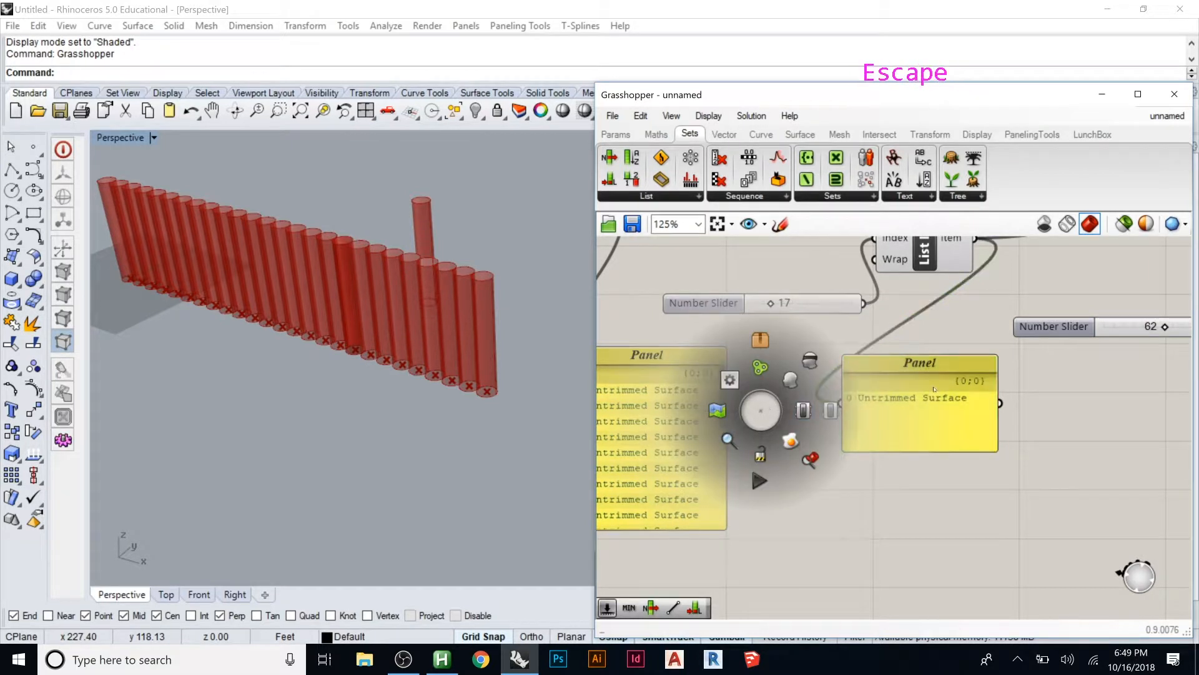
click(820, 421)
right_drag(820, 421, 919, 404)
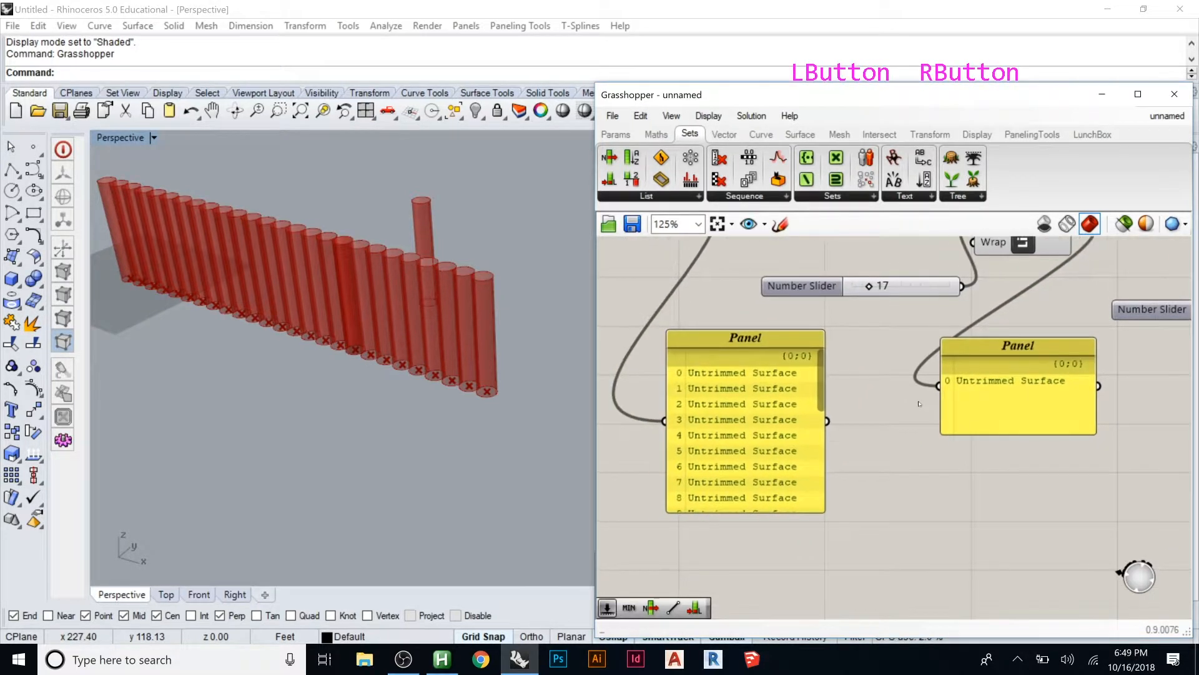
Set List Item's index slider to 10 and shift the slider and List Item slightly upward on the canvas
scroll(732, 387, down, 2)
right_drag(732, 386, 774, 406)
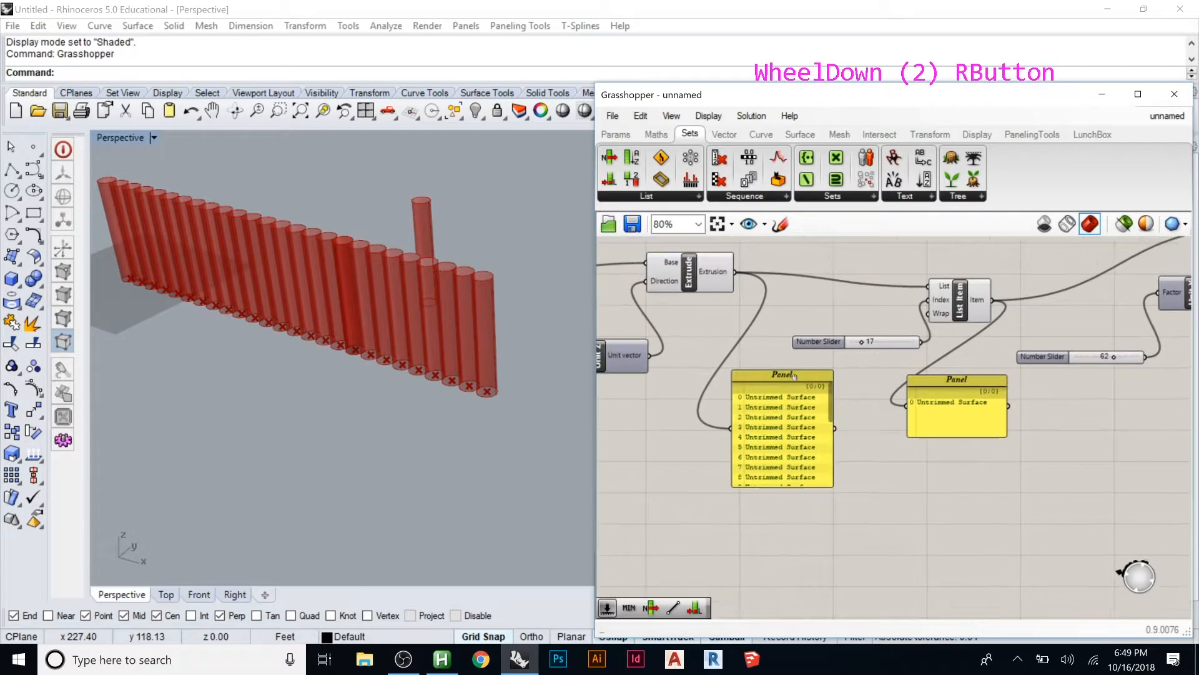
click(827, 346)
drag(826, 346, 819, 330)
drag(975, 307, 977, 293)
mouse_move(842, 326)
mouse_down()
mouse_move(853, 310)
mouse_move(840, 310)
mouse_up()
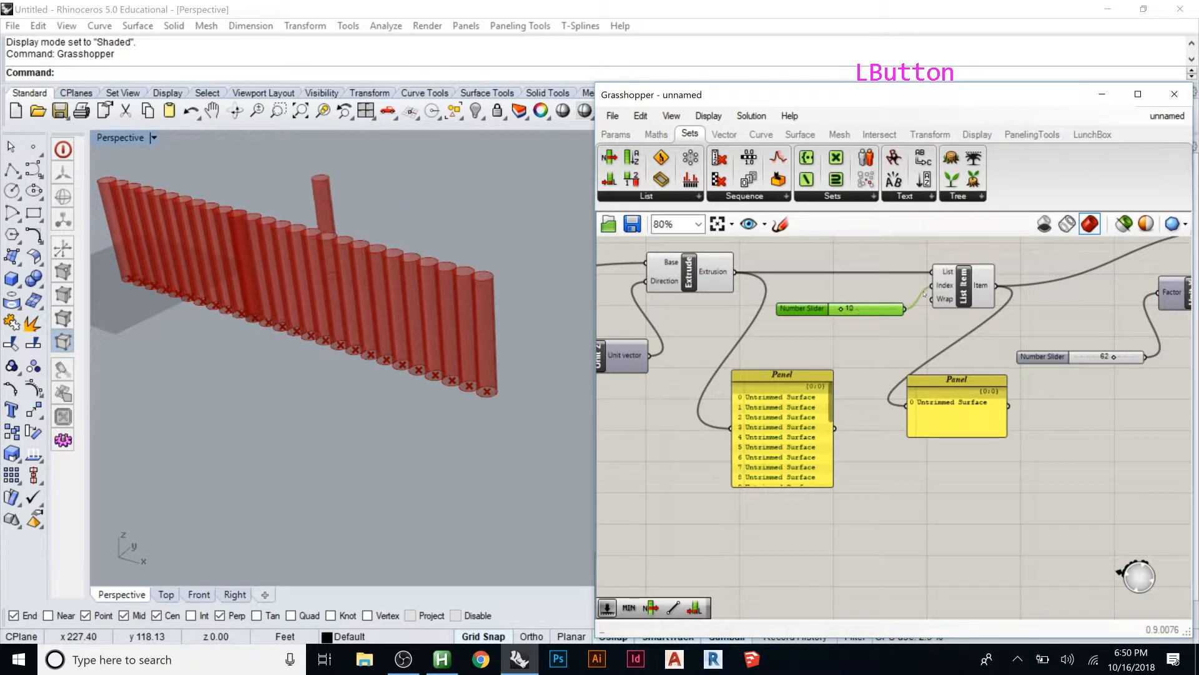
click(959, 286)
click(951, 399)
drag(964, 285, 967, 295)
drag(826, 313, 813, 320)
Try Extrude's Extrusion output as Move's Geometry input, and reconnect List Item's Item output in its place
scroll(874, 313, down, 1)
scroll(1093, 275, up, 2)
click(1112, 270)
scroll(1112, 269, down, 1)
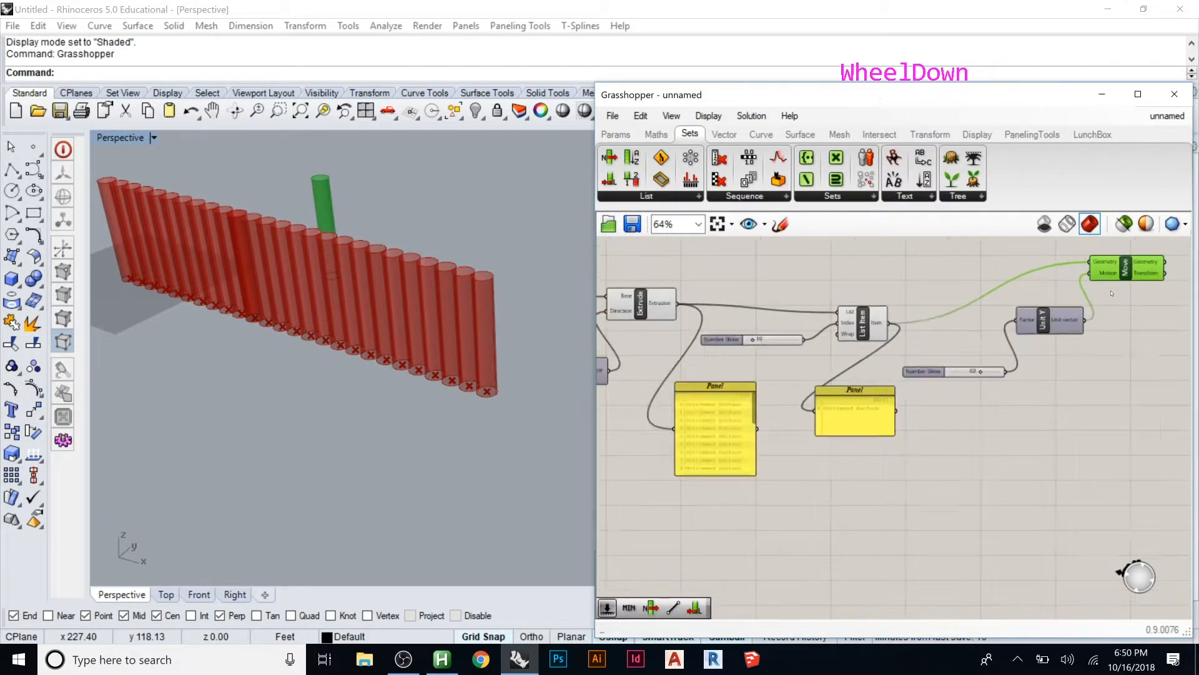
drag(679, 304, 1087, 261)
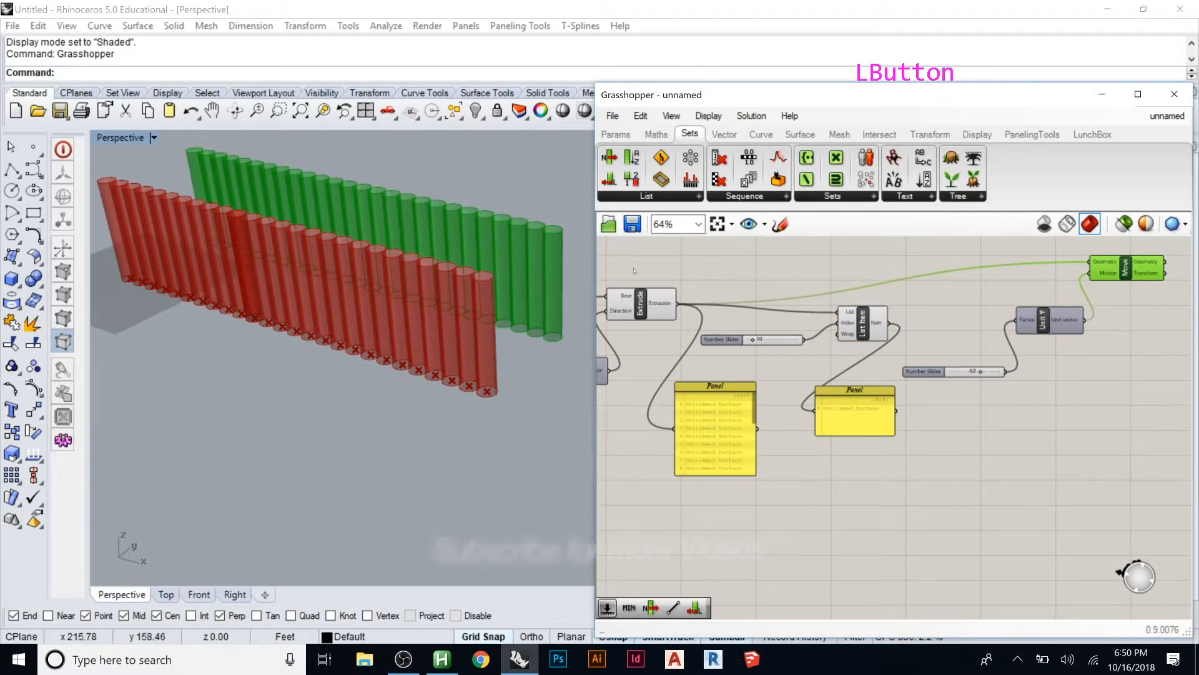
click(844, 316)
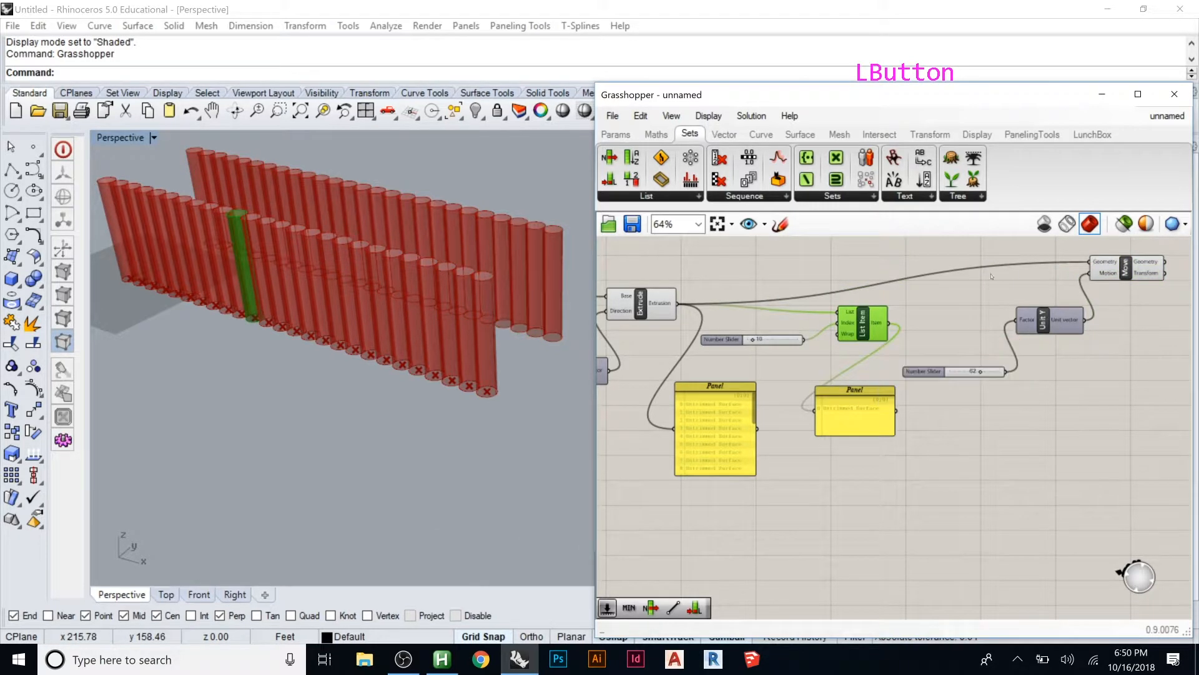
click(1124, 266)
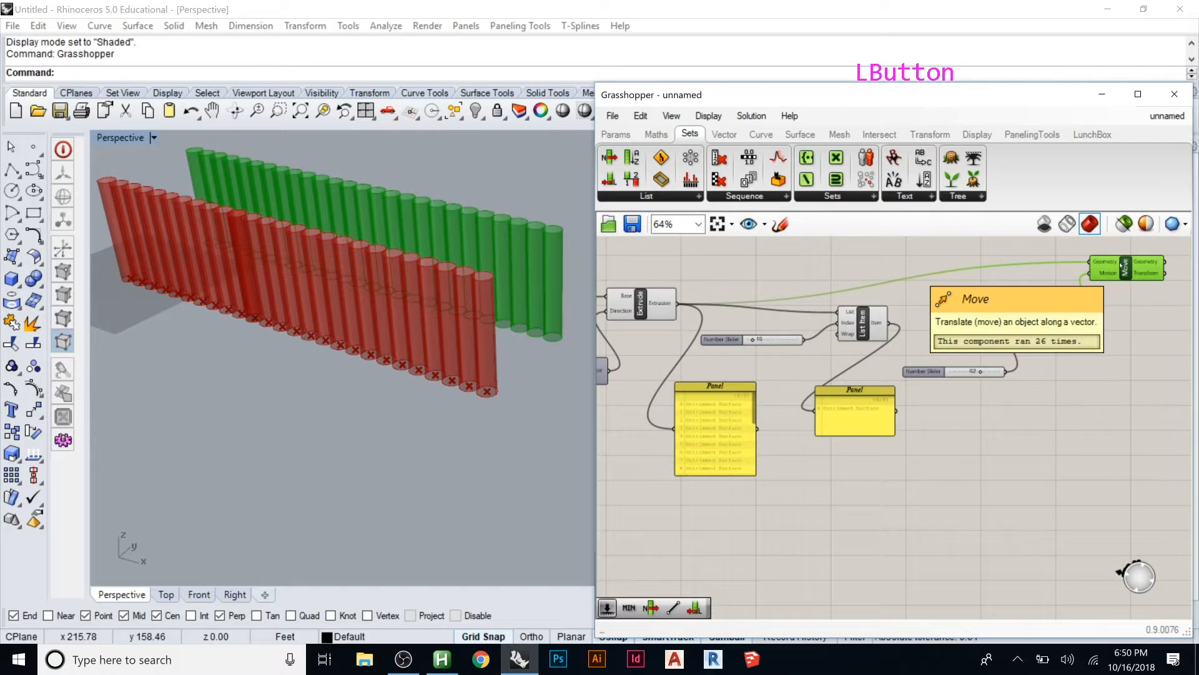
mouse_move(845, 323)
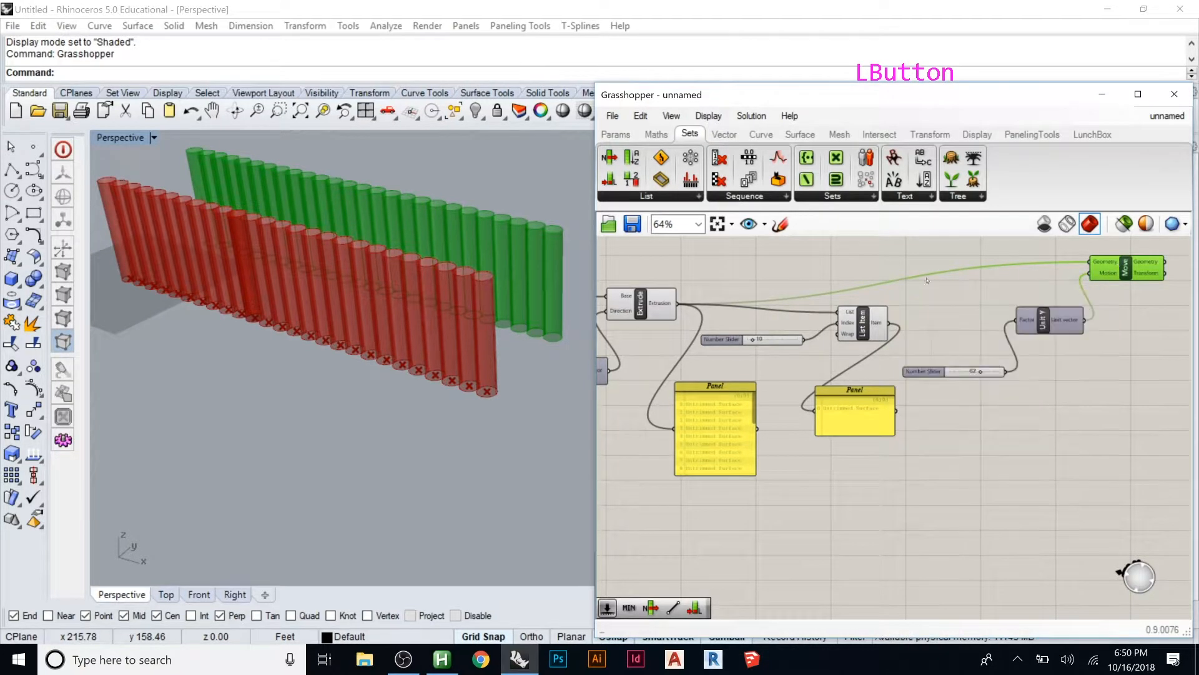
drag(889, 322, 1090, 262)
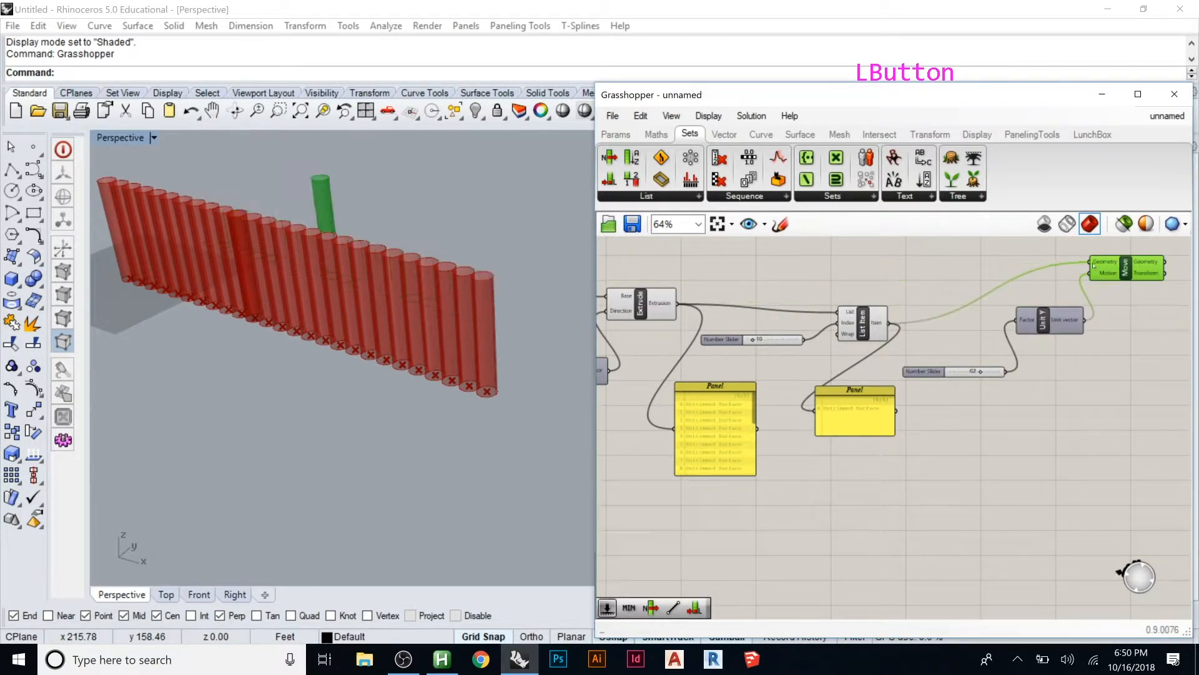
Nudge List Item's index slider slightly down and set its value to 13
mouse_move(851, 323)
drag(744, 340, 742, 344)
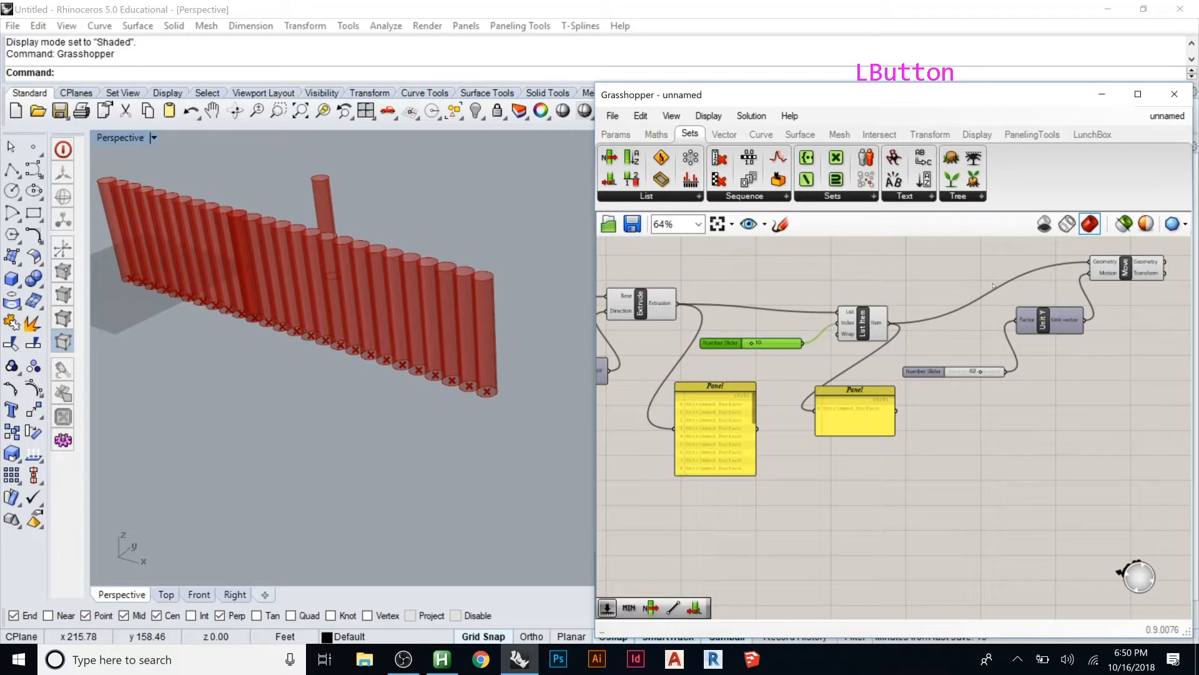
scroll(990, 286, down, 1)
scroll(999, 309, up, 3)
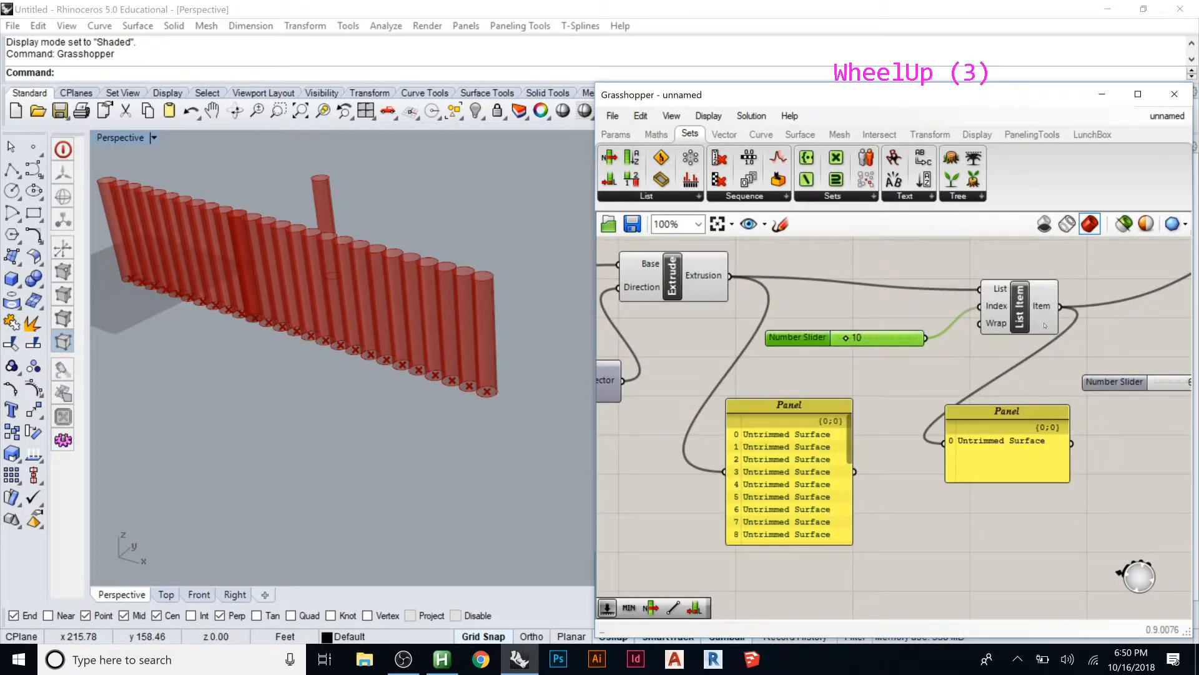
mouse_move(1044, 325)
click(862, 340)
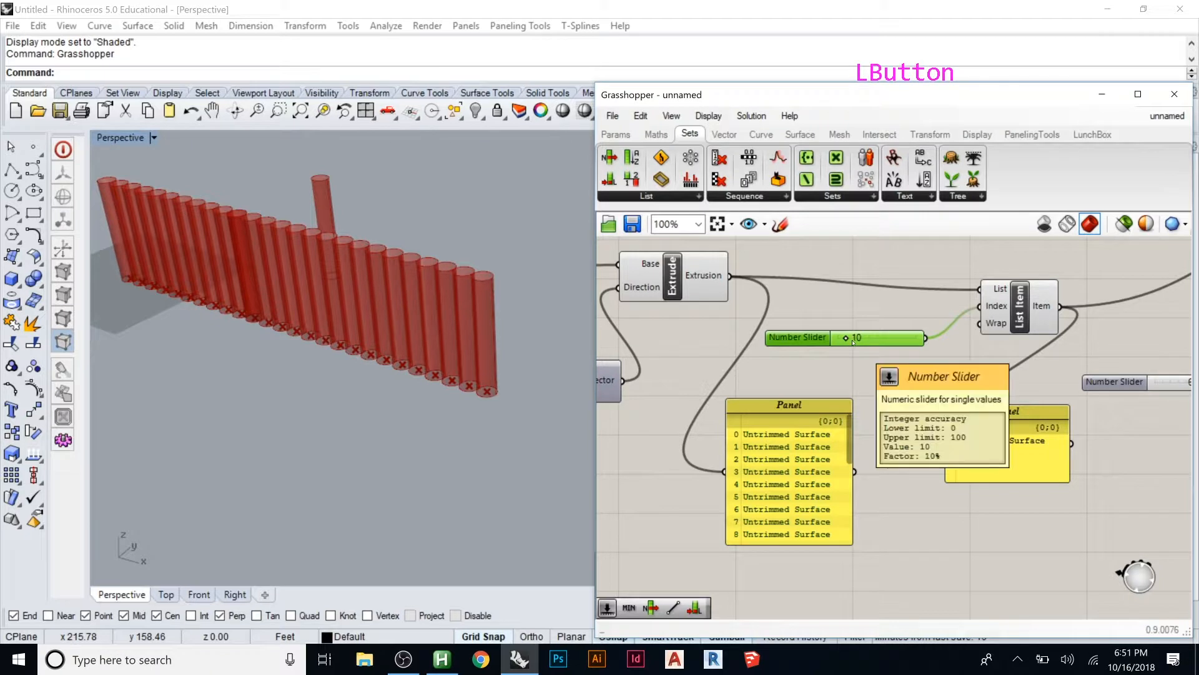
mouse_move(847, 339)
mouse_down()
mouse_move(858, 339)
mouse_move(848, 338)
mouse_up()
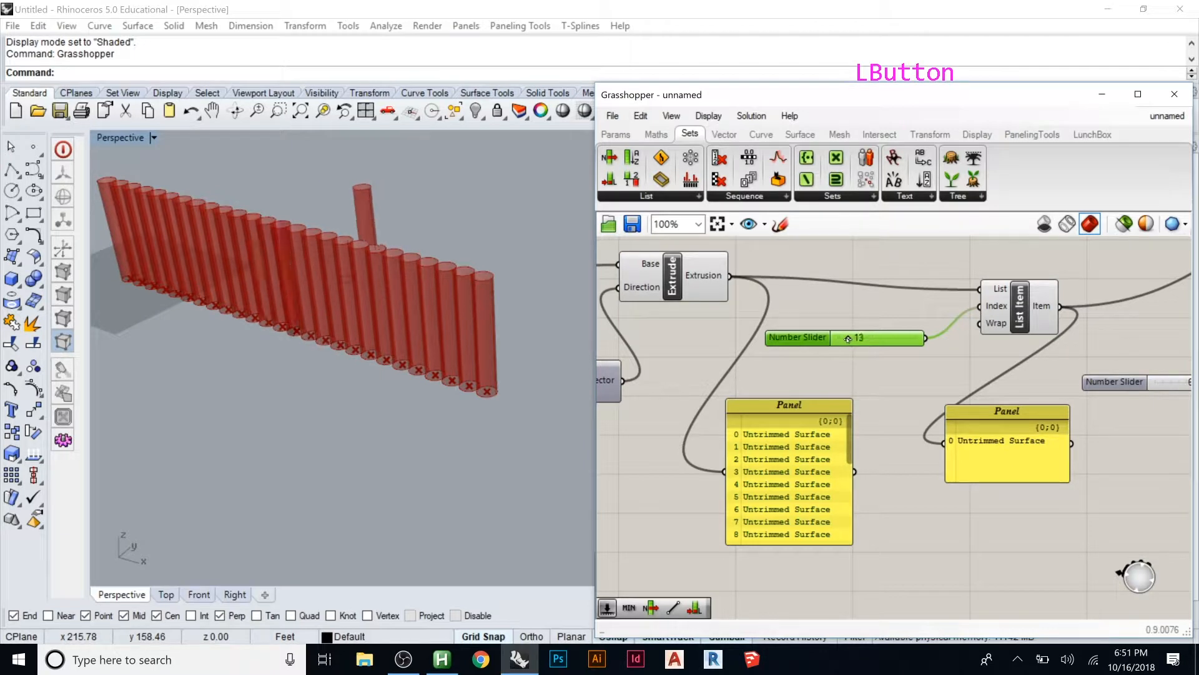
click(857, 321)
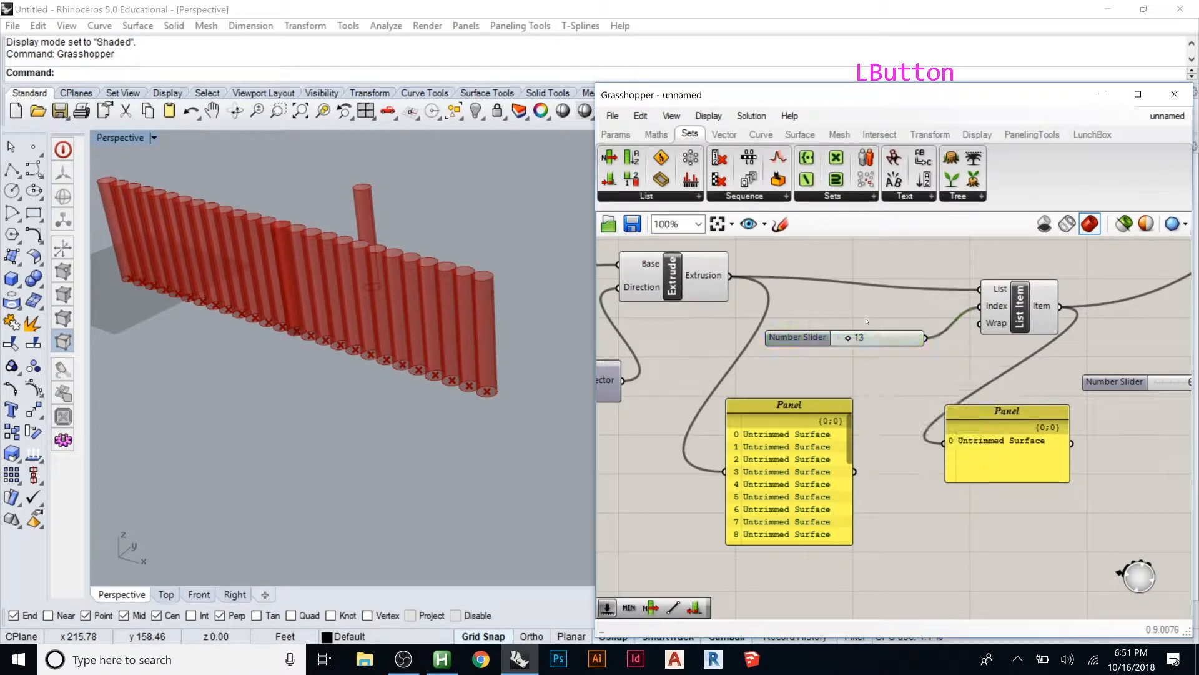
Place a Sequence component over List Item's index slider and delete it again
click(698, 196)
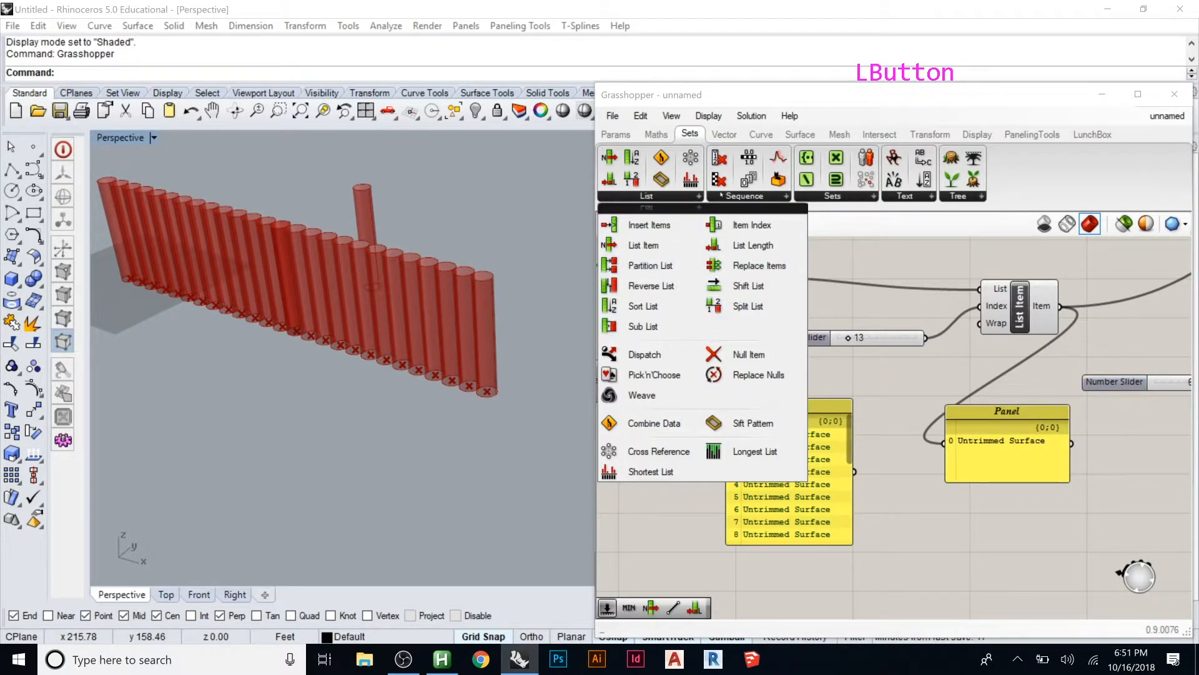
click(747, 196)
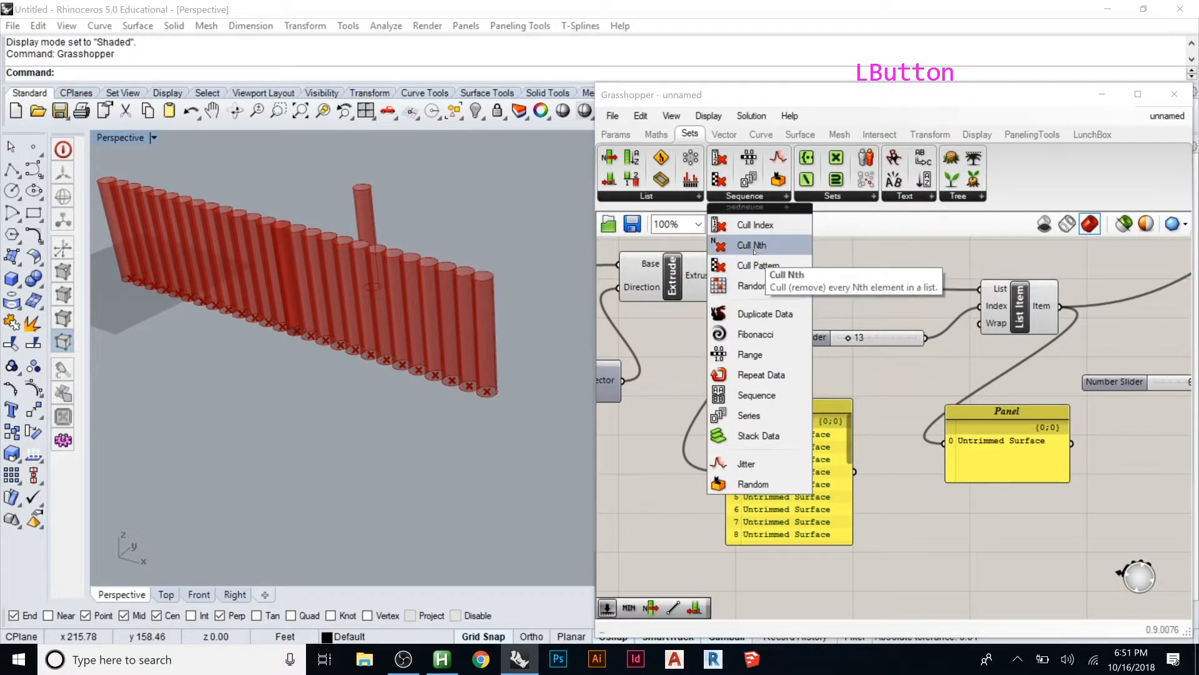
click(758, 396)
click(799, 305)
drag(782, 292, 855, 325)
click(871, 331)
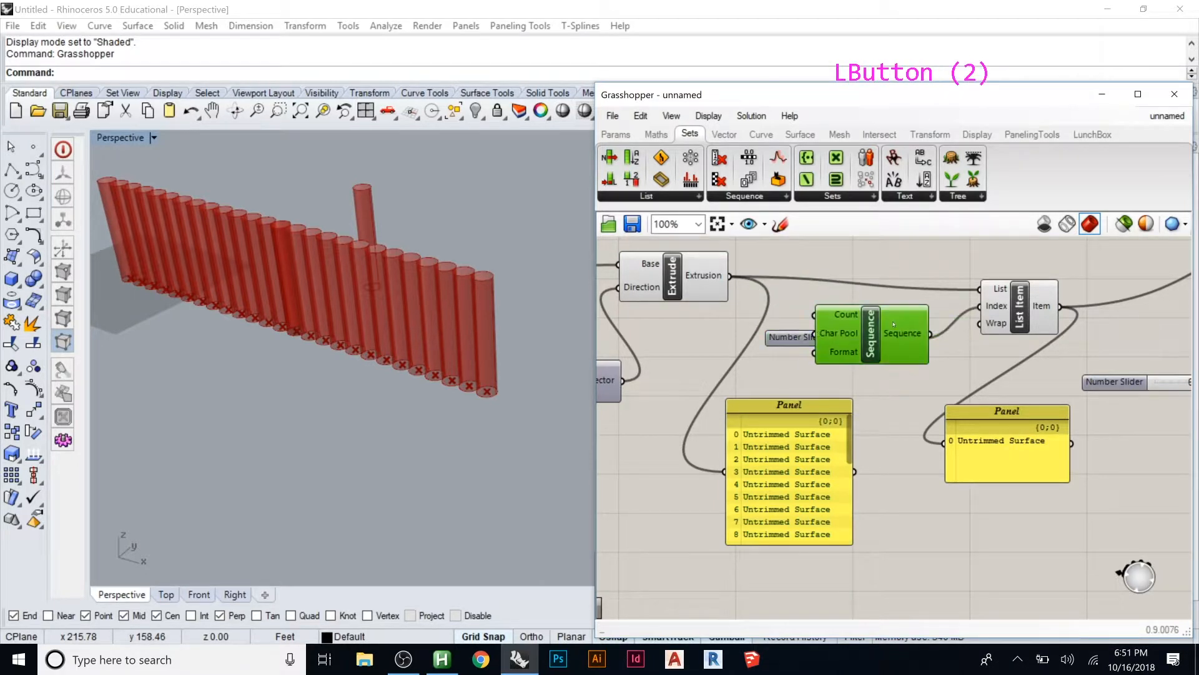
key(Delete)
Add a Series component between Extrude and List Item, and feed its Start input from Extrude's Extrusion output
scroll(877, 323, down, 3)
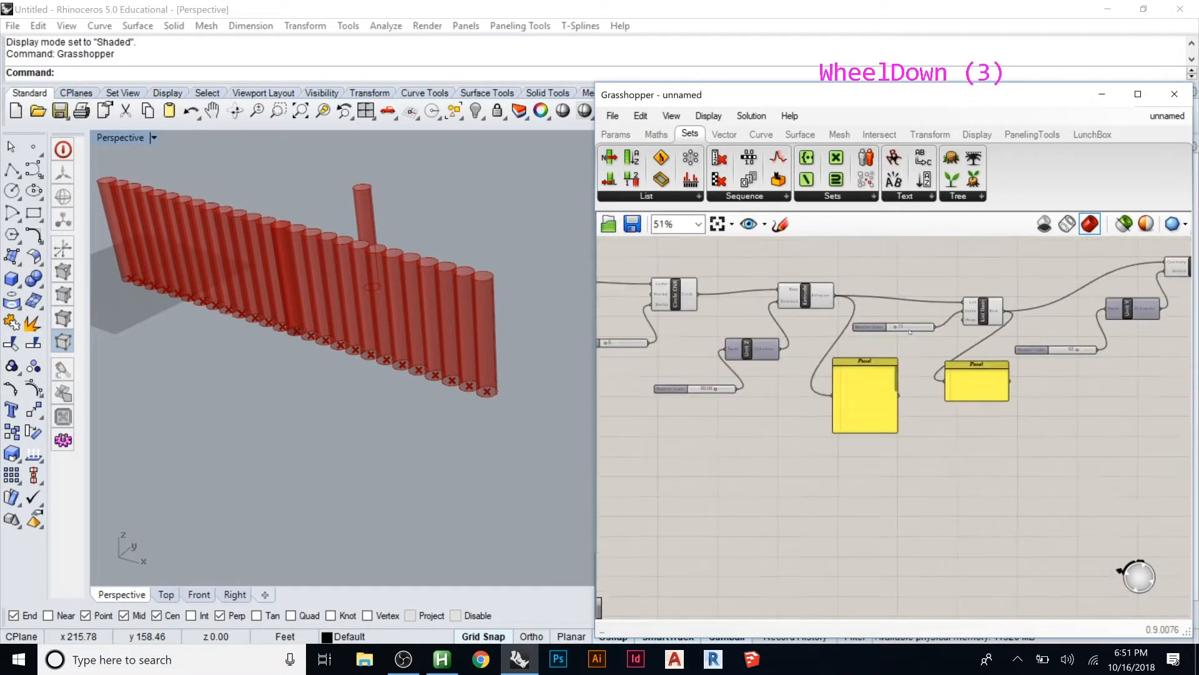
click(752, 348)
scroll(959, 330, down, 2)
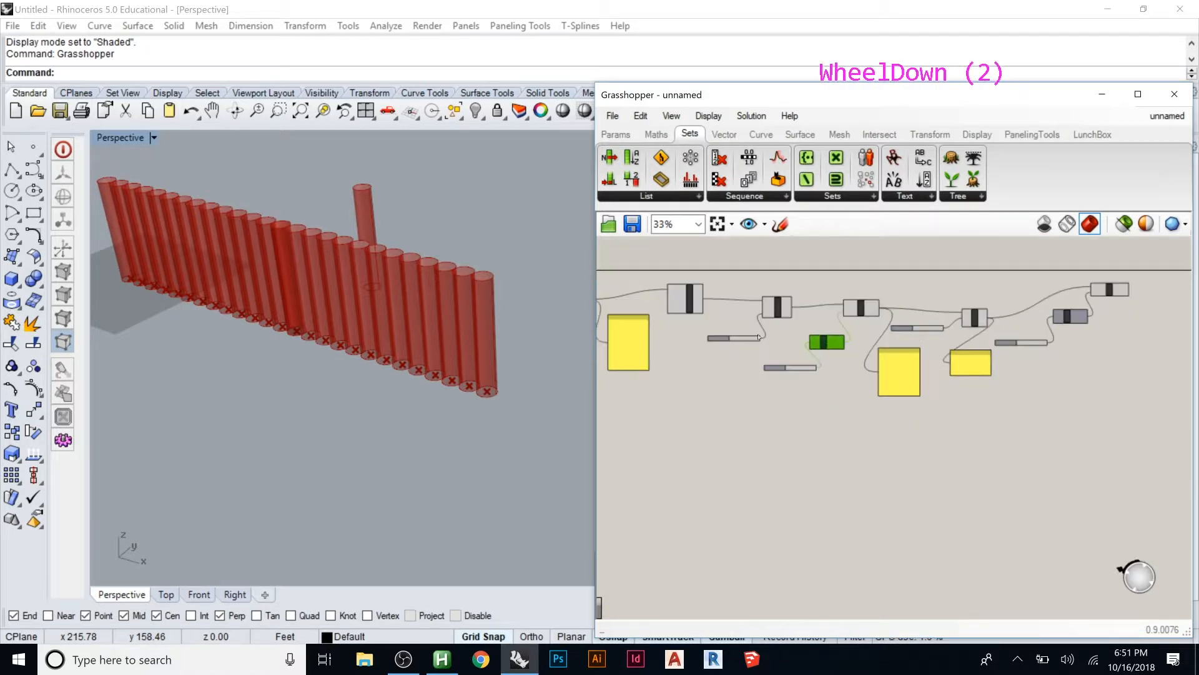
scroll(912, 329, up, 5)
scroll(825, 300, down, 1)
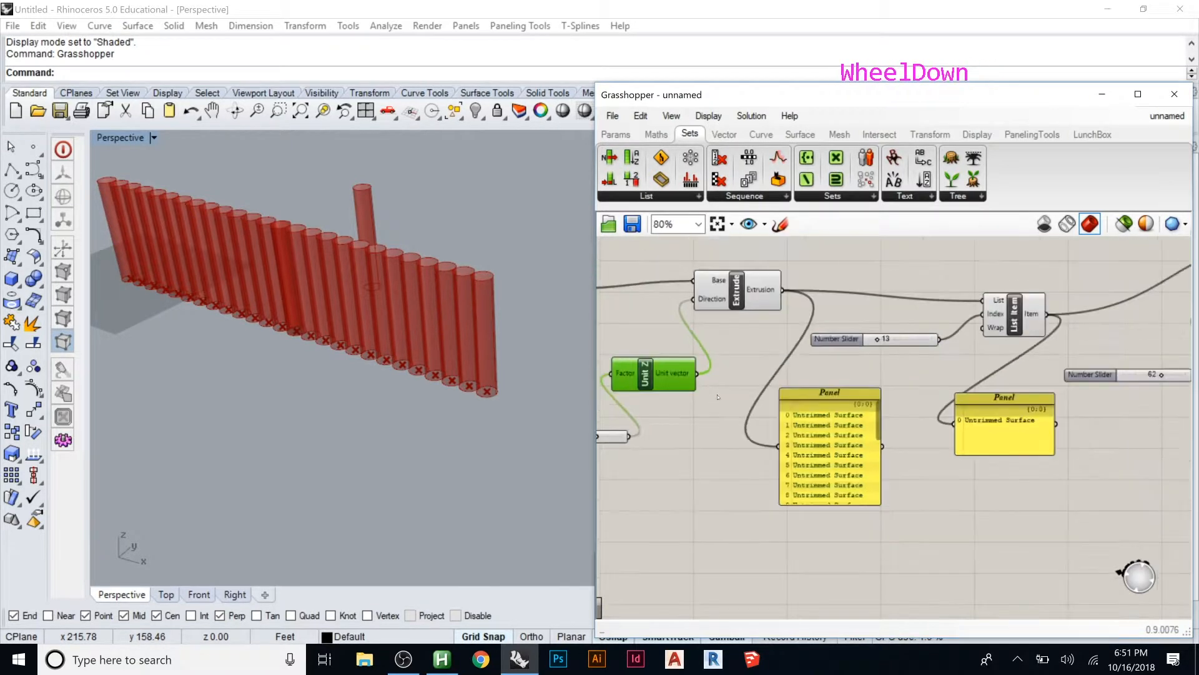
scroll(815, 294, up, 2)
double_click(876, 310)
text(series)
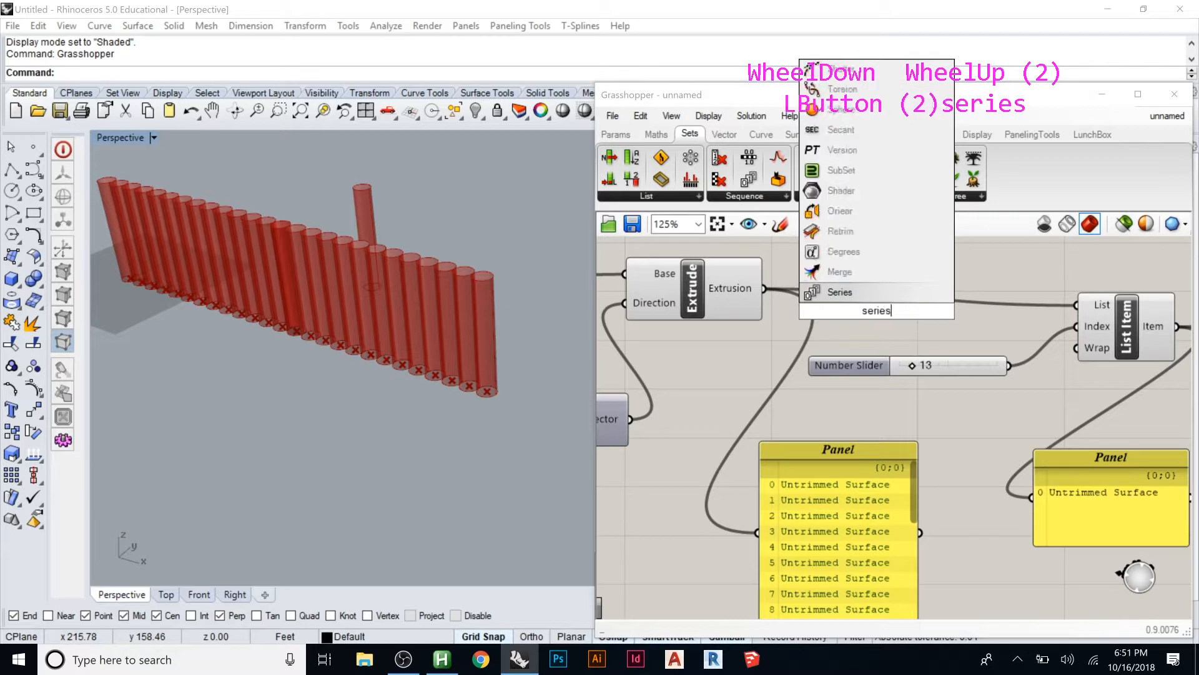
key(Return)
drag(916, 314, 894, 342)
drag(762, 288, 961, 332)
click(1010, 340)
Move the index slider down and left of Series, and feed Series' Step input from a new number slider of value 3
drag(836, 362, 753, 382)
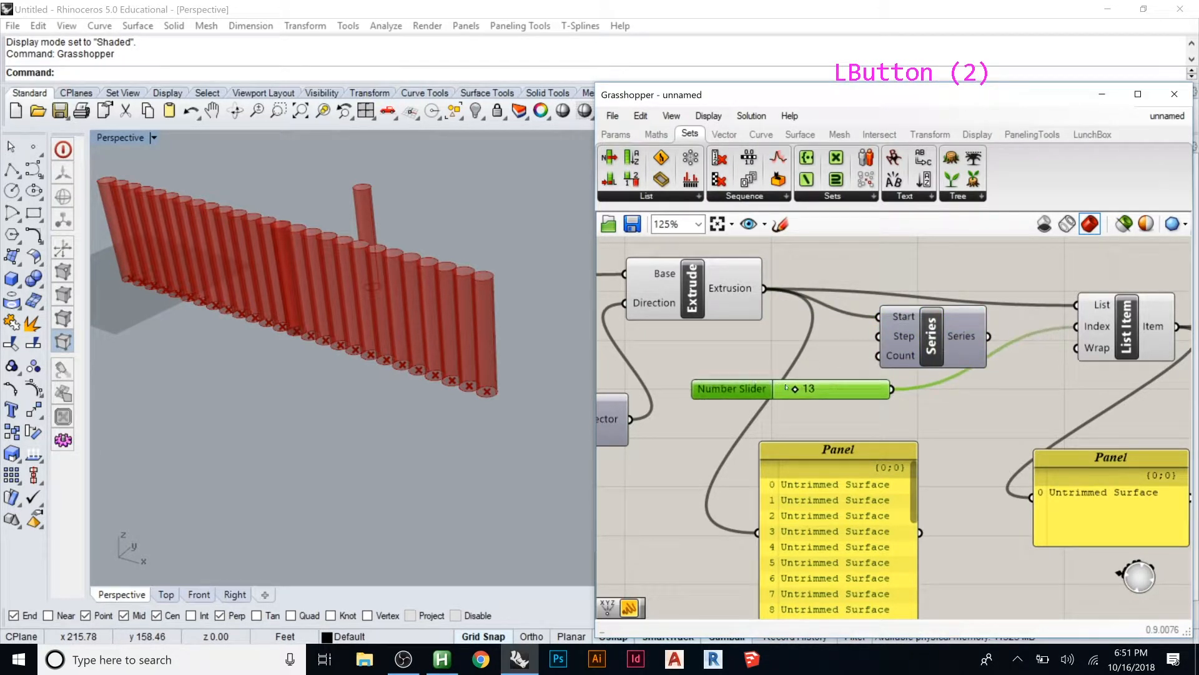
double_click(758, 351)
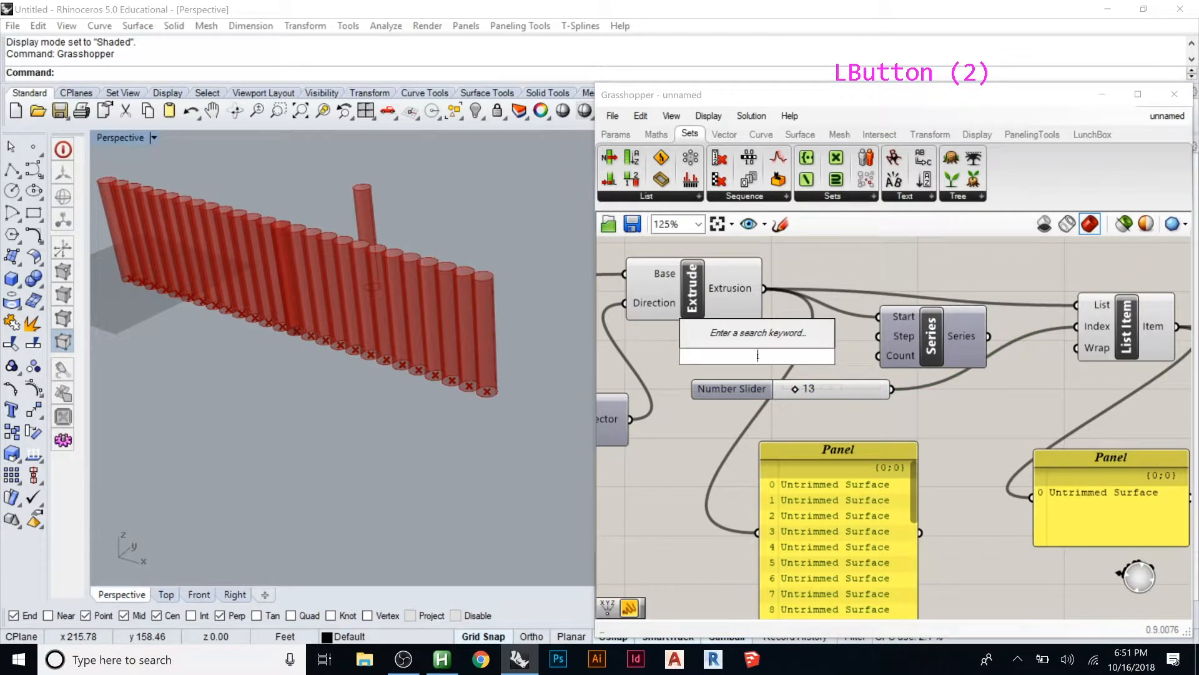
text(3)
key(Return)
drag(859, 355, 912, 350)
Feed the second Panel from the Series output and enlarge that Panel downward to show about ten rows
scroll(687, 343, down, 1)
scroll(1025, 435, up, 1)
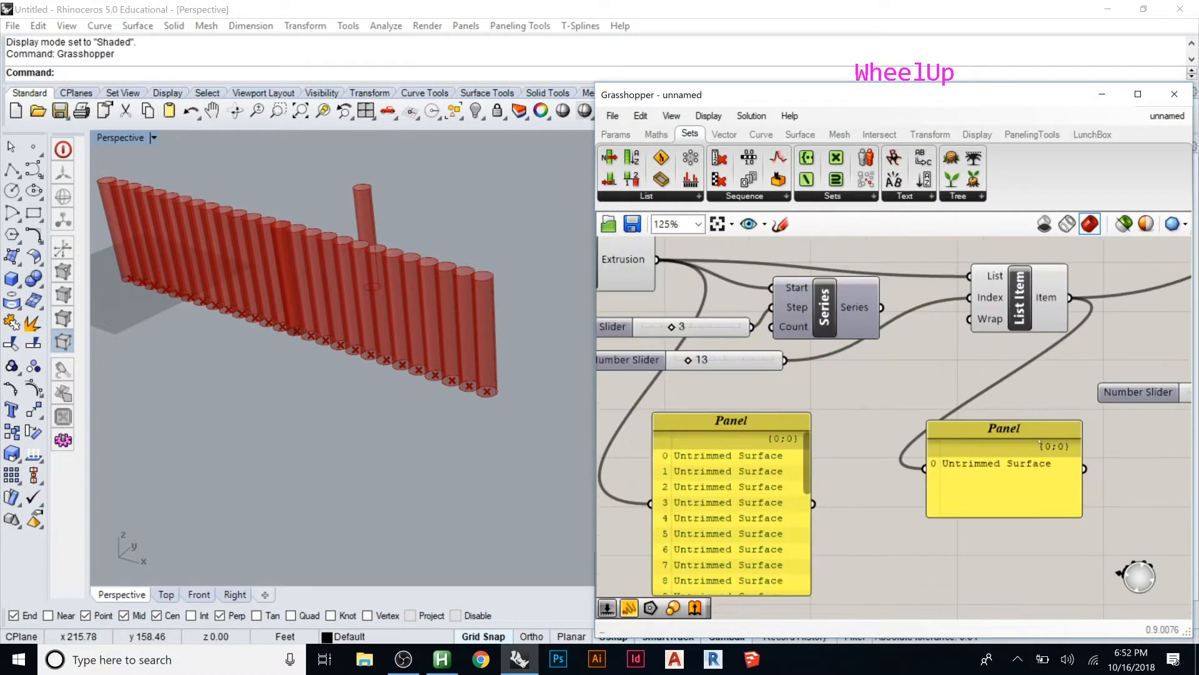
drag(881, 307, 924, 468)
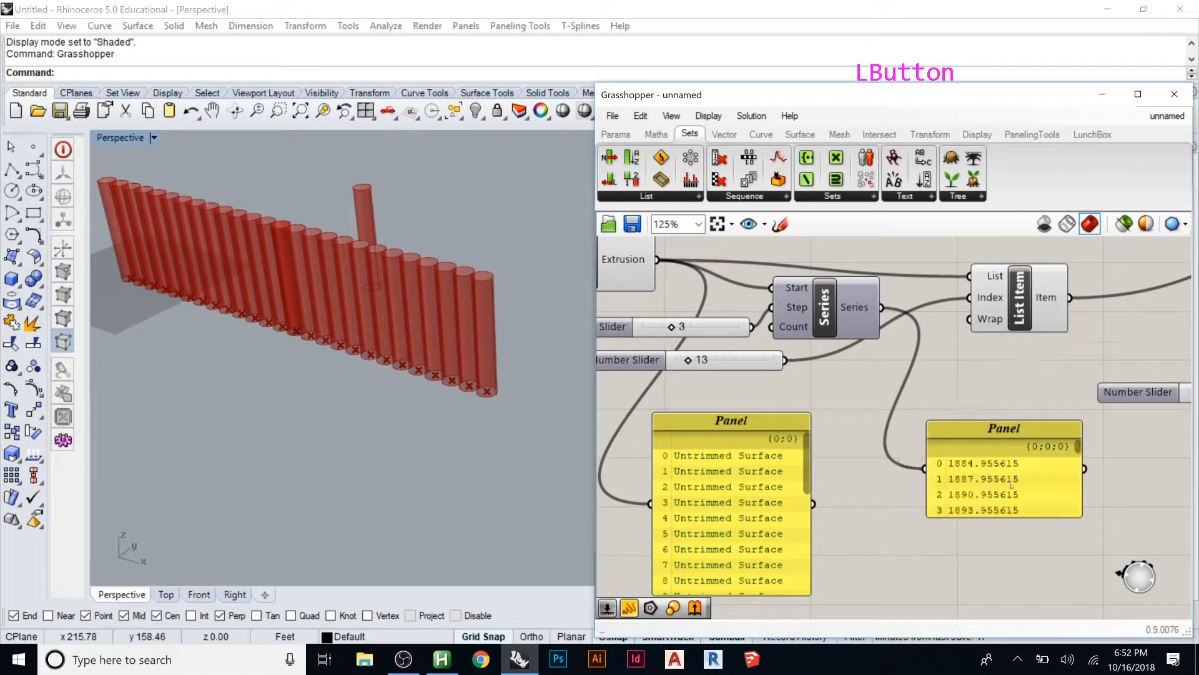
drag(1076, 514, 1090, 609)
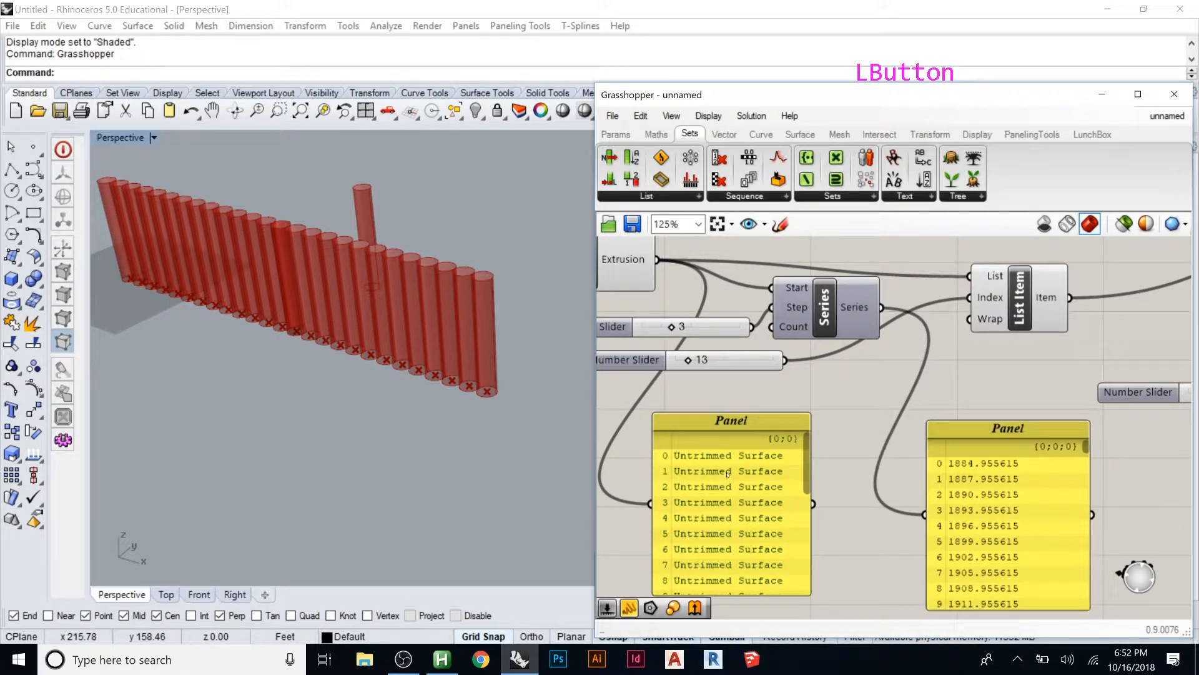
Wire the Series output into List Item's Index input and adjust the spacing of Move, List Item and Series
drag(882, 308, 970, 299)
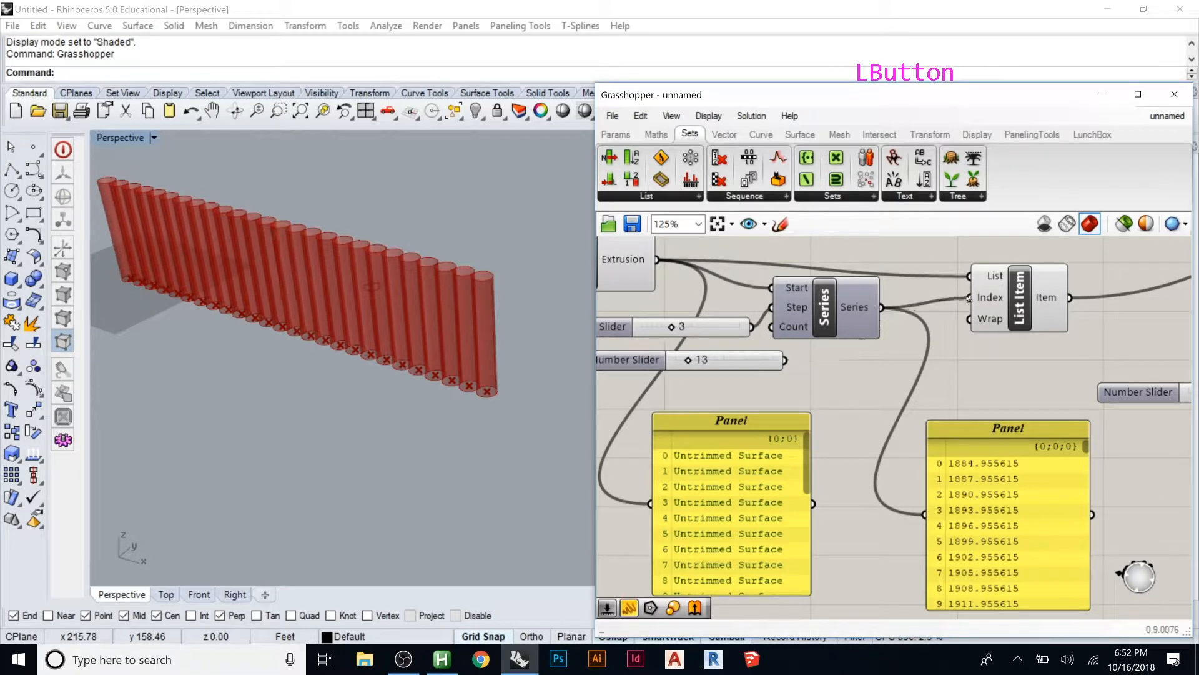
scroll(765, 305, down, 3)
click(872, 290)
click(862, 279)
scroll(660, 313, down, 2)
click(973, 273)
drag(974, 273, 980, 267)
drag(811, 311, 832, 299)
drag(751, 311, 782, 311)
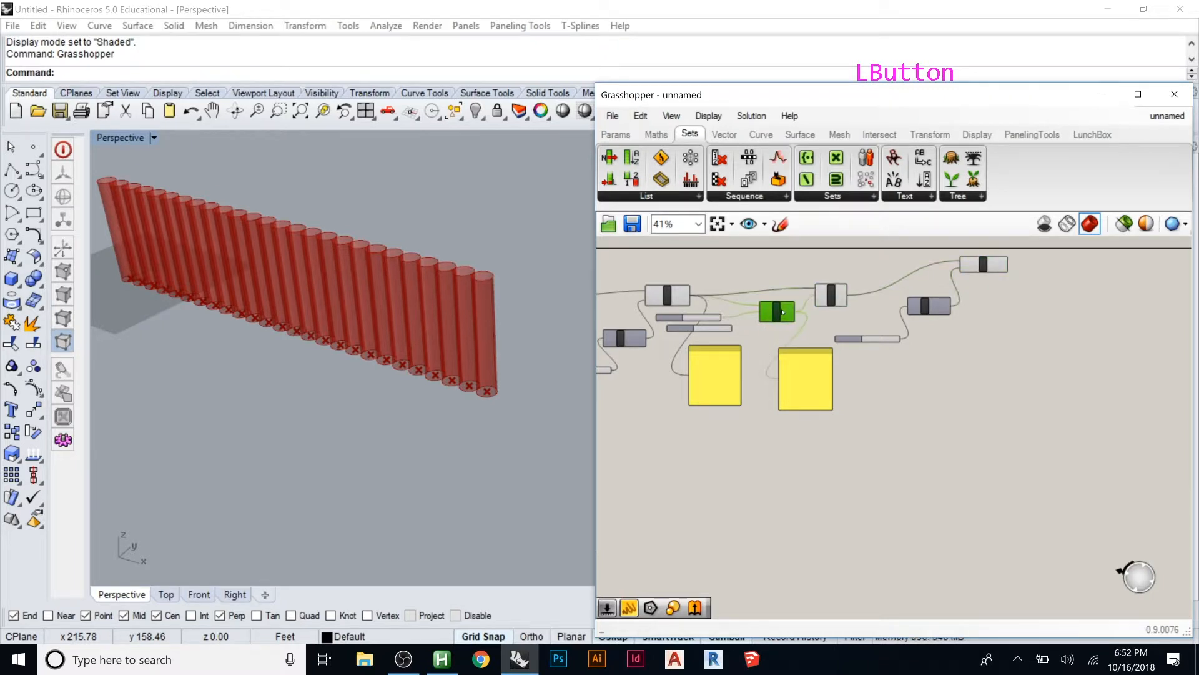
Rewire the second Panel to List Item's Item output and examine the listed items
click(795, 378)
scroll(795, 377, up, 4)
scroll(795, 377, up, 1)
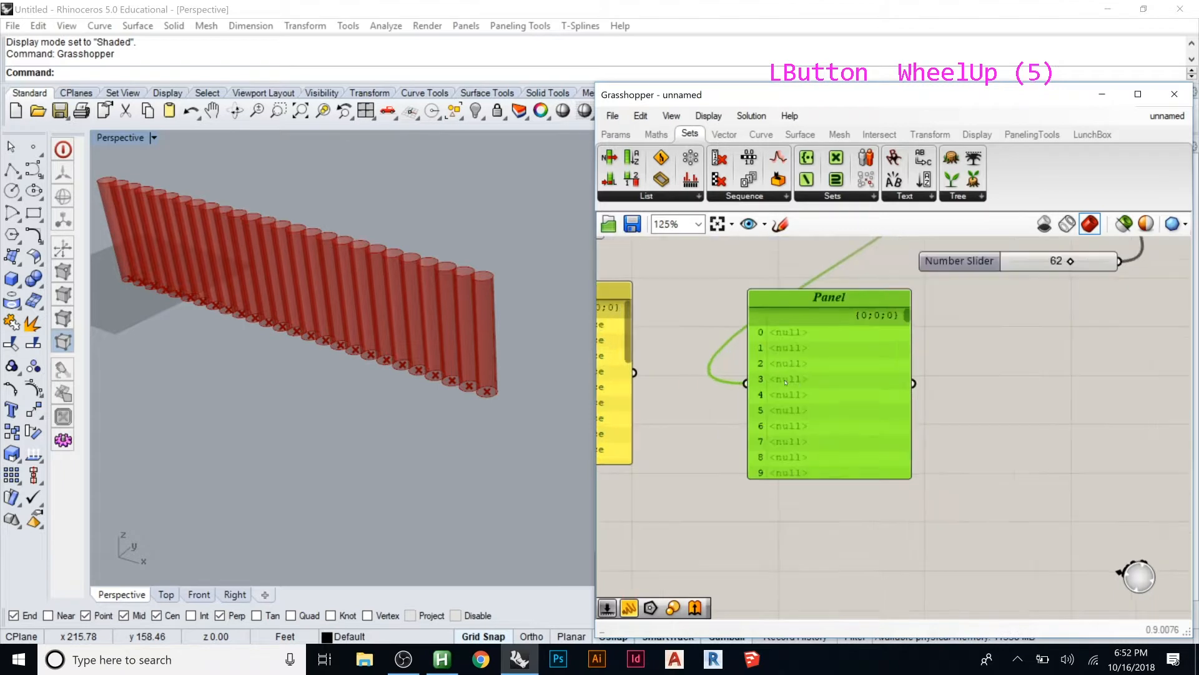
click(906, 375)
scroll(906, 375, down, 4)
scroll(843, 300, up, 4)
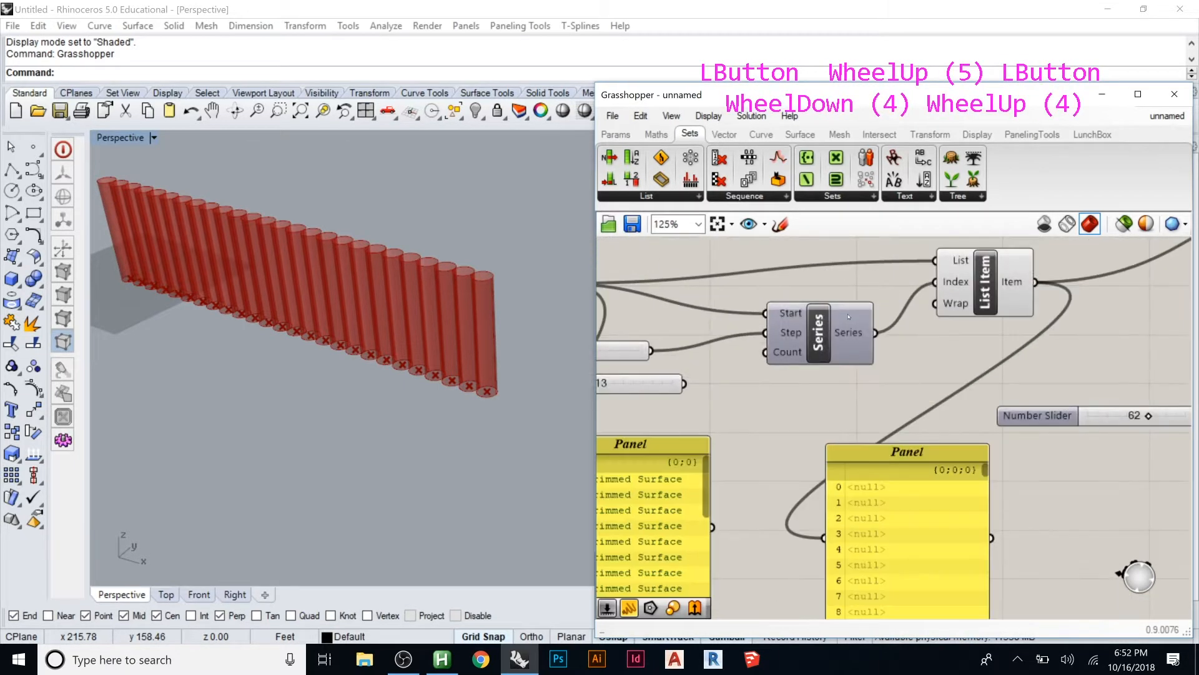
Delete the Series component and nudge Extrude slightly up and right
click(841, 328)
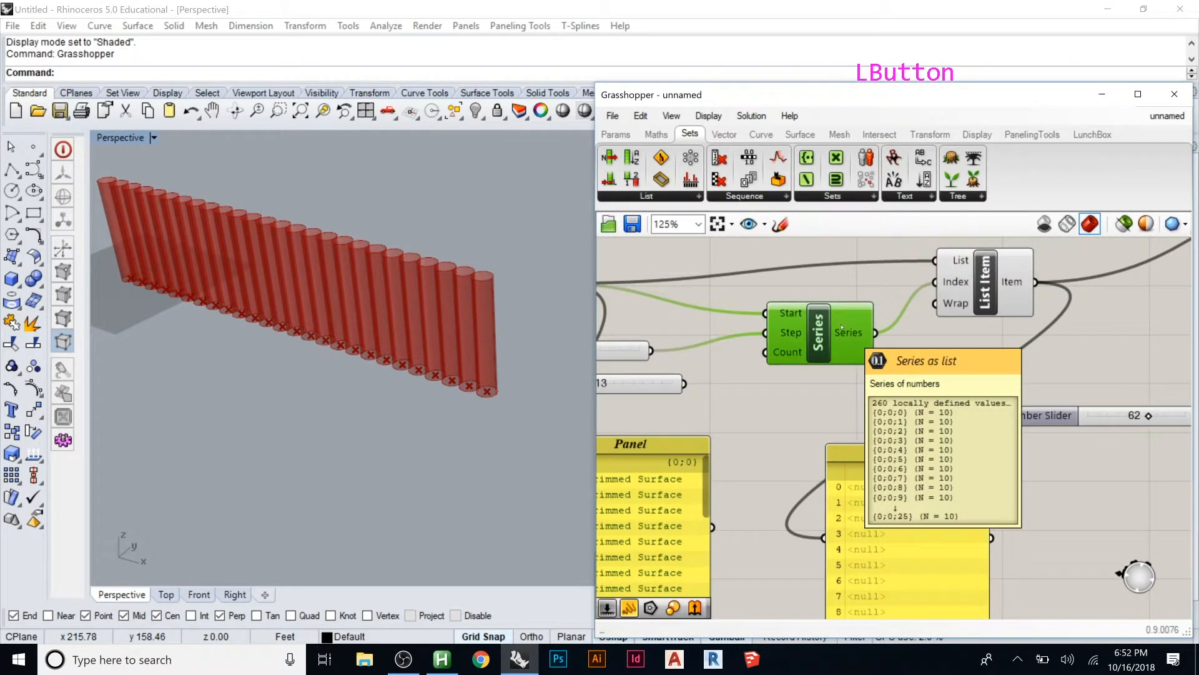
key(Delete)
scroll(943, 288, down, 2)
scroll(663, 298, up, 1)
click(663, 298)
drag(663, 298, 675, 286)
click(955, 351)
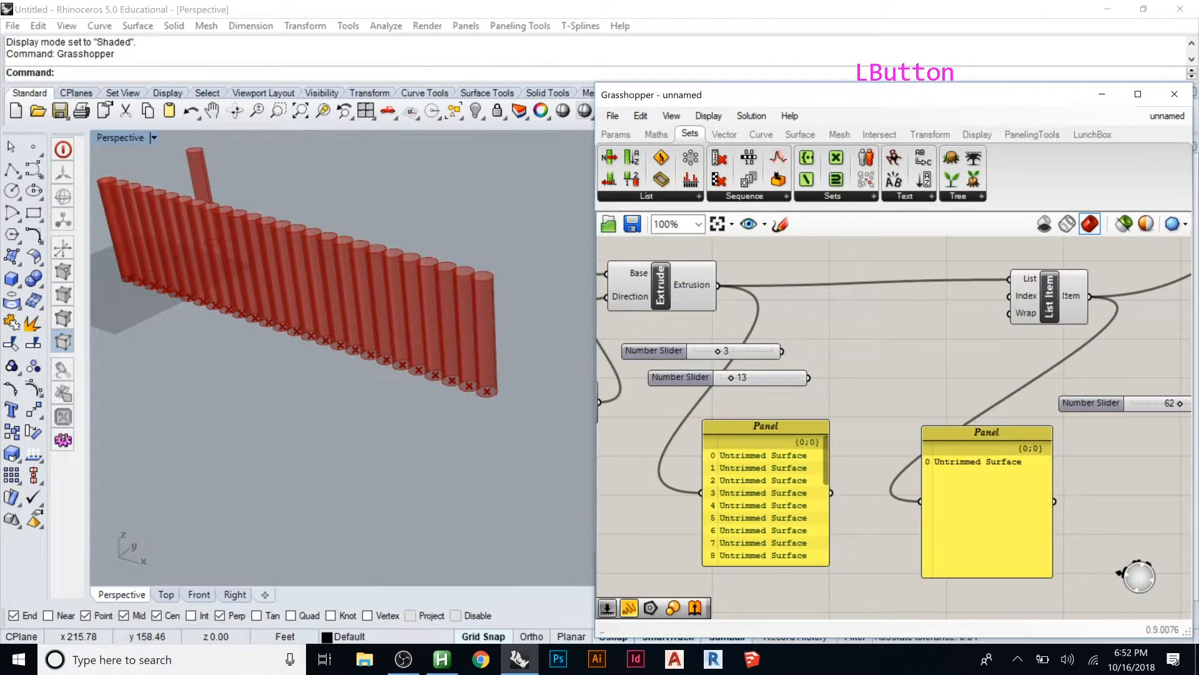
Move List Item down and left so that it sits above the second Panel
click(1042, 302)
drag(1031, 302, 984, 342)
click(859, 322)
click(1026, 301)
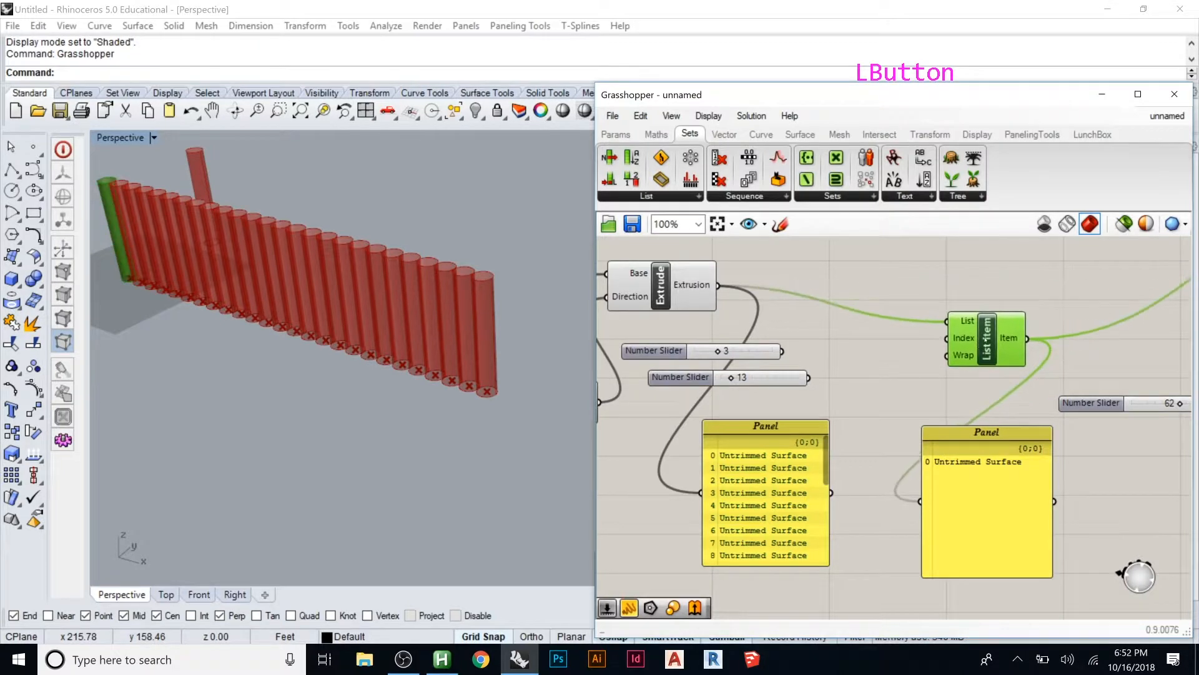
scroll(812, 300, down, 1)
scroll(813, 300, up, 1)
scroll(812, 299, down, 2)
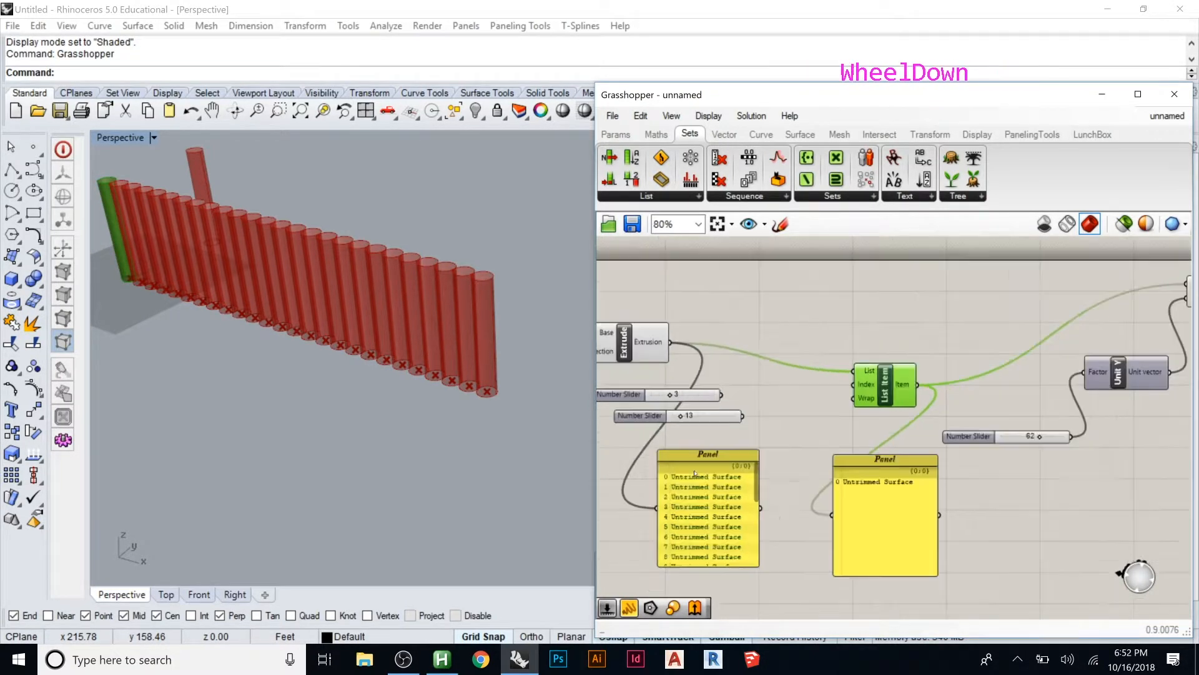
Undo the last four changes so that the deleted Series component is back beside List Item
key(ctrl+z)
key(ctrl+z)
key(ctrl+z)
key(ctrl+z)
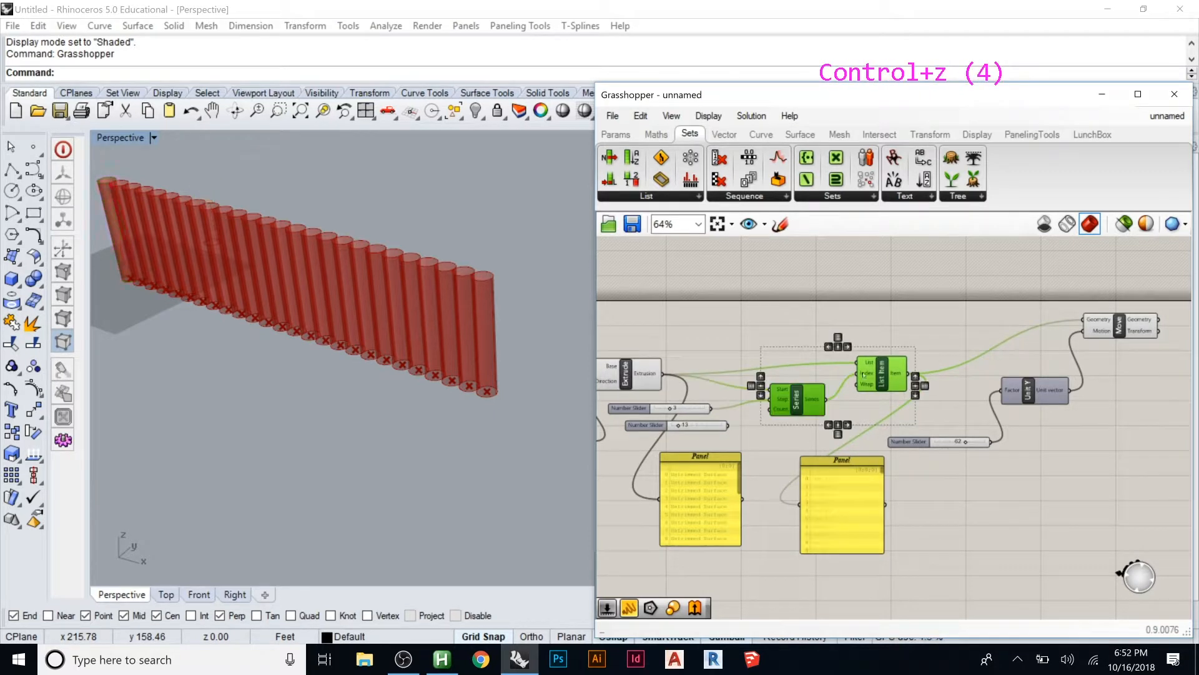
click(849, 342)
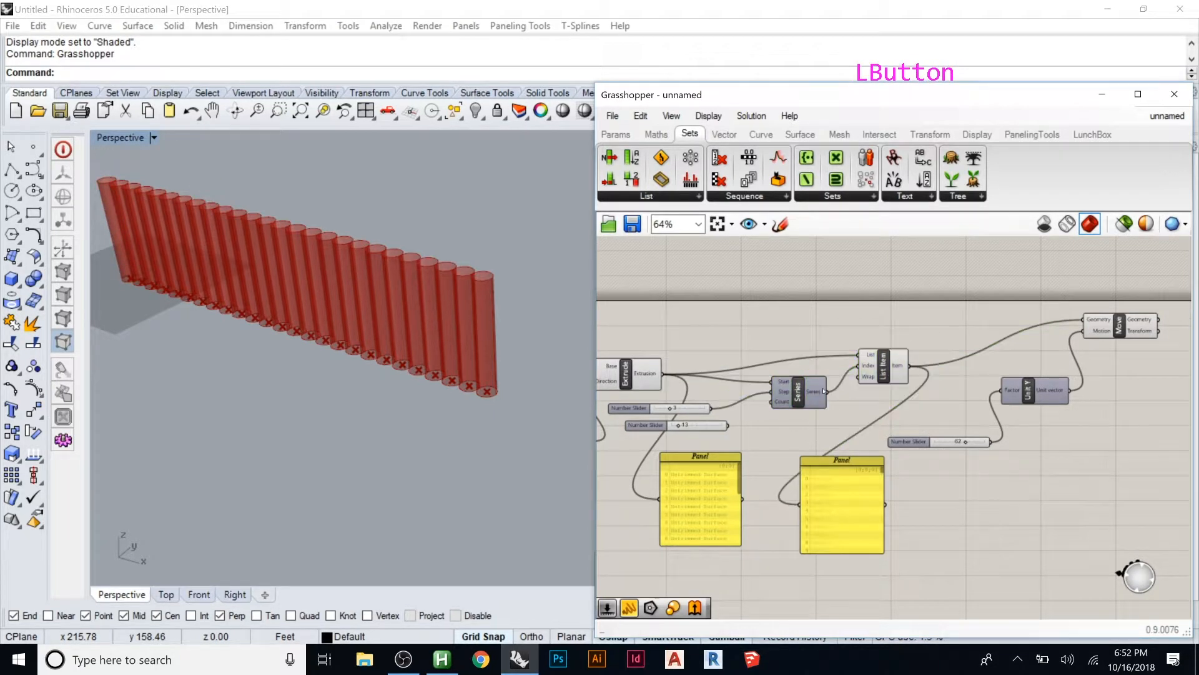
Try wiring the Series output into Move's Geometry input and spread Series and List Item apart
drag(825, 391, 1083, 320)
drag(879, 360, 913, 370)
click(966, 348)
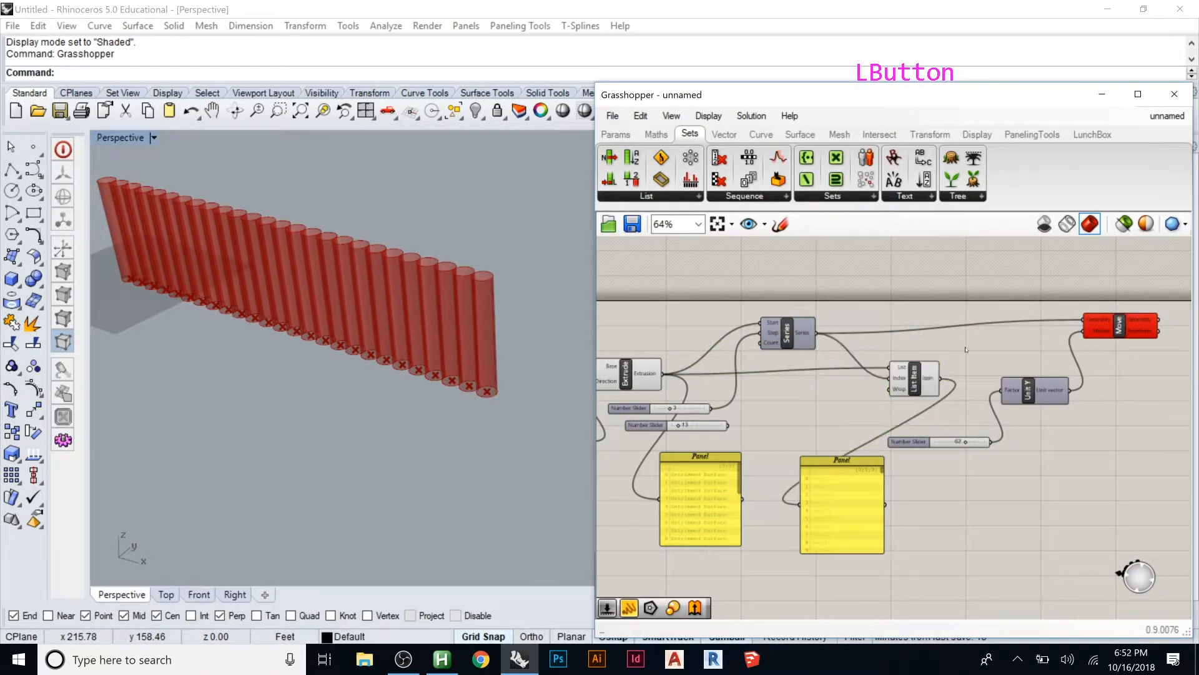
Delete the Series component together with its wires
mouse_move(811, 333)
click(788, 333)
key(Delete)
Add a Cull Pattern component, feed Extrude's Extrusion output into its List input and wire its output to Move's Geometry
double_click(750, 331)
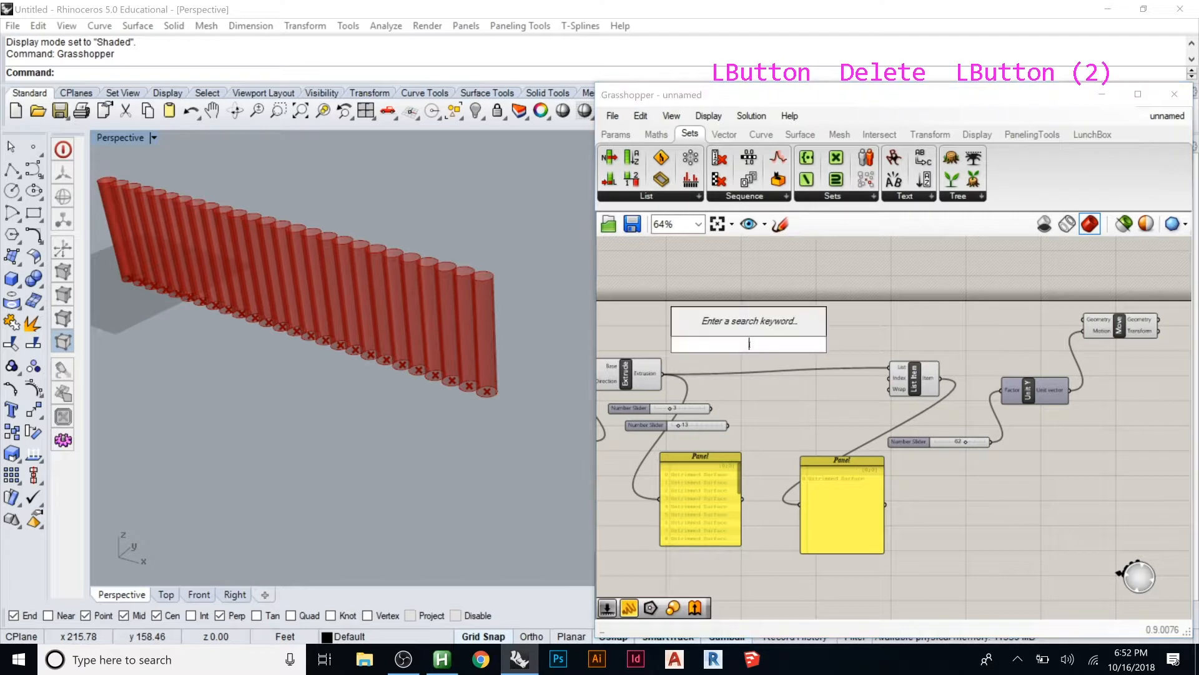
text(cull)
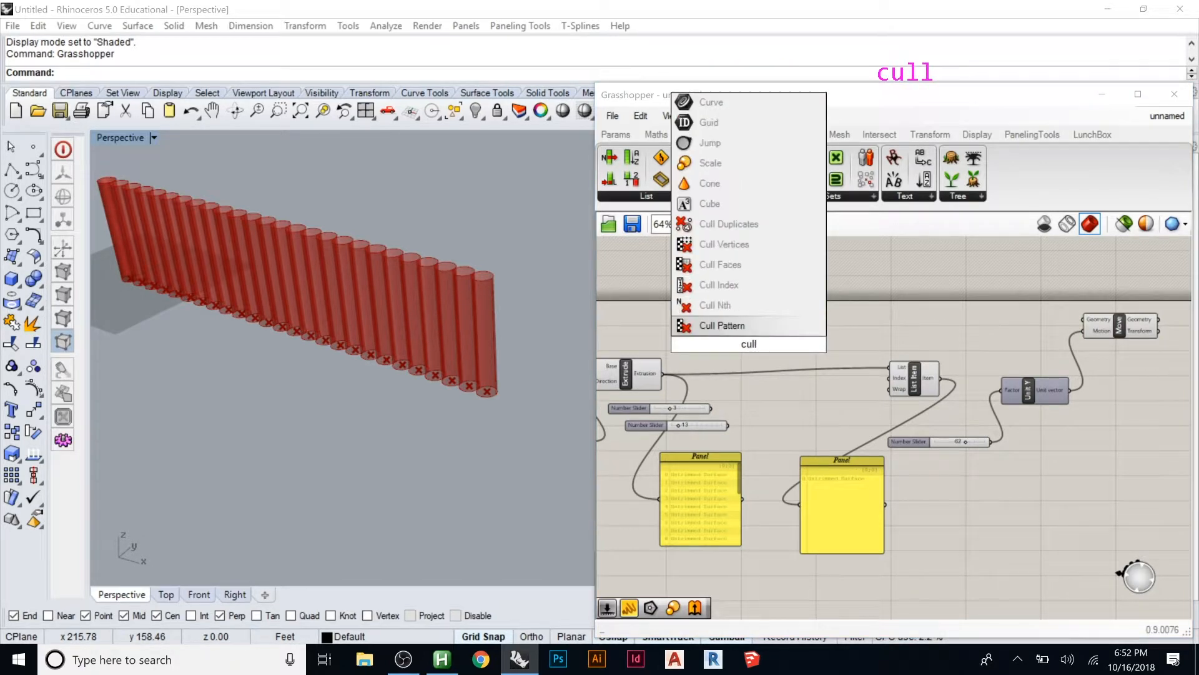
click(768, 326)
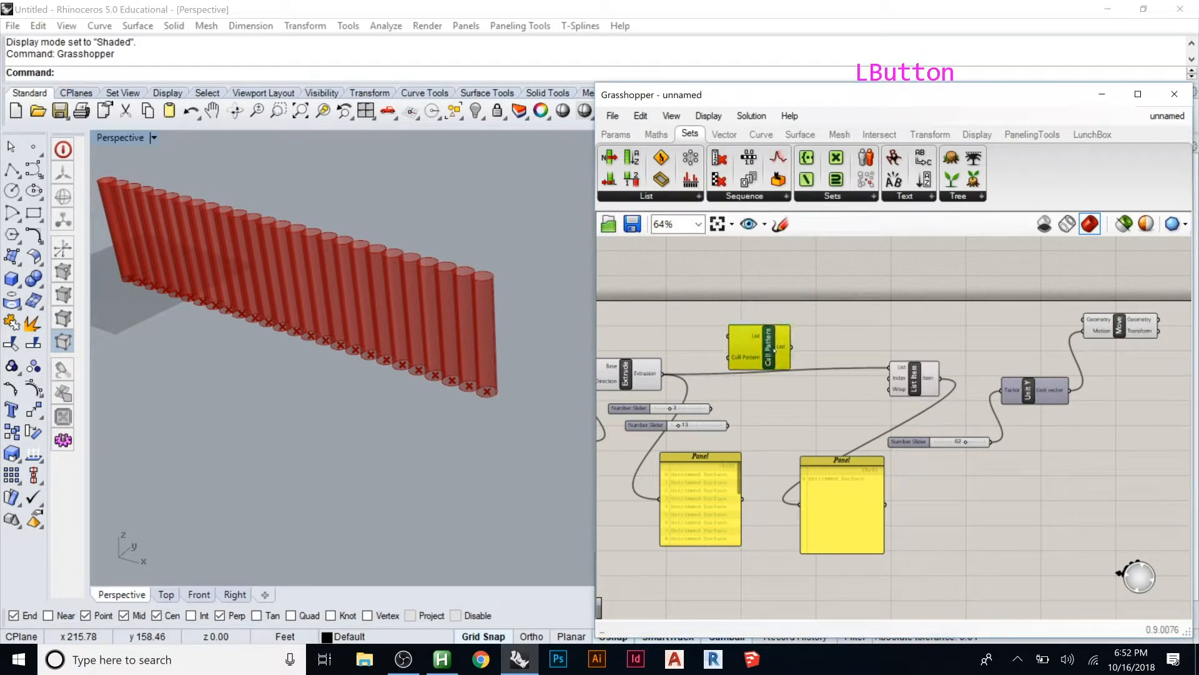
drag(728, 337, 663, 374)
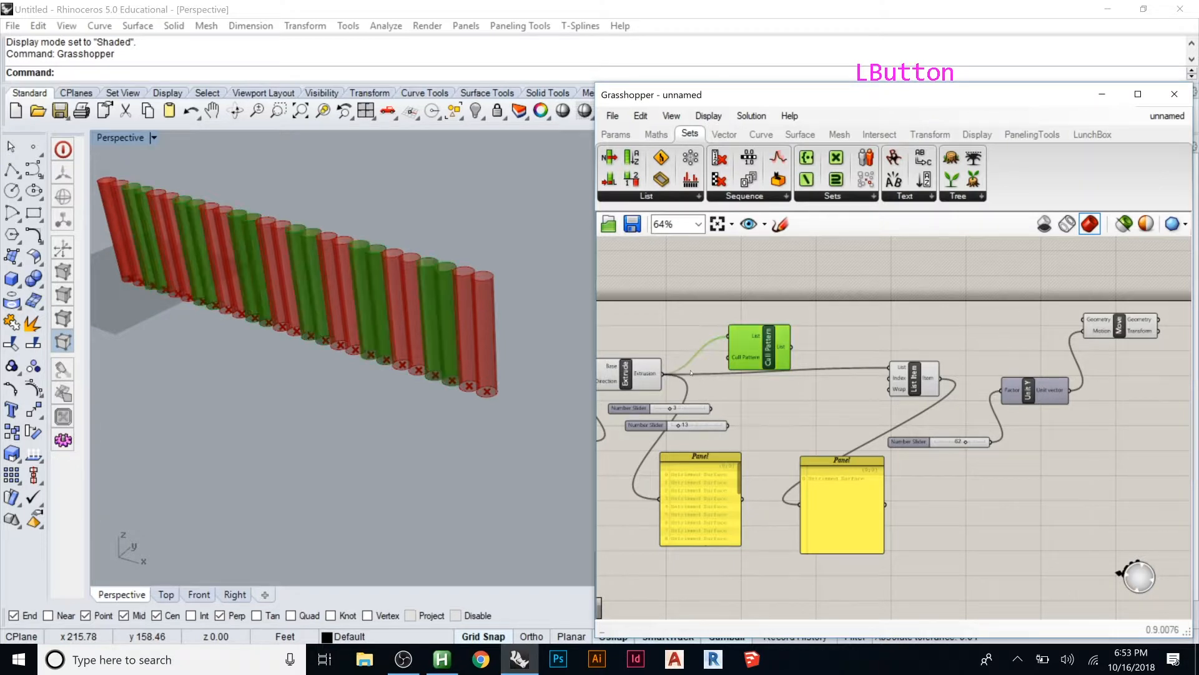
drag(792, 347, 1093, 321)
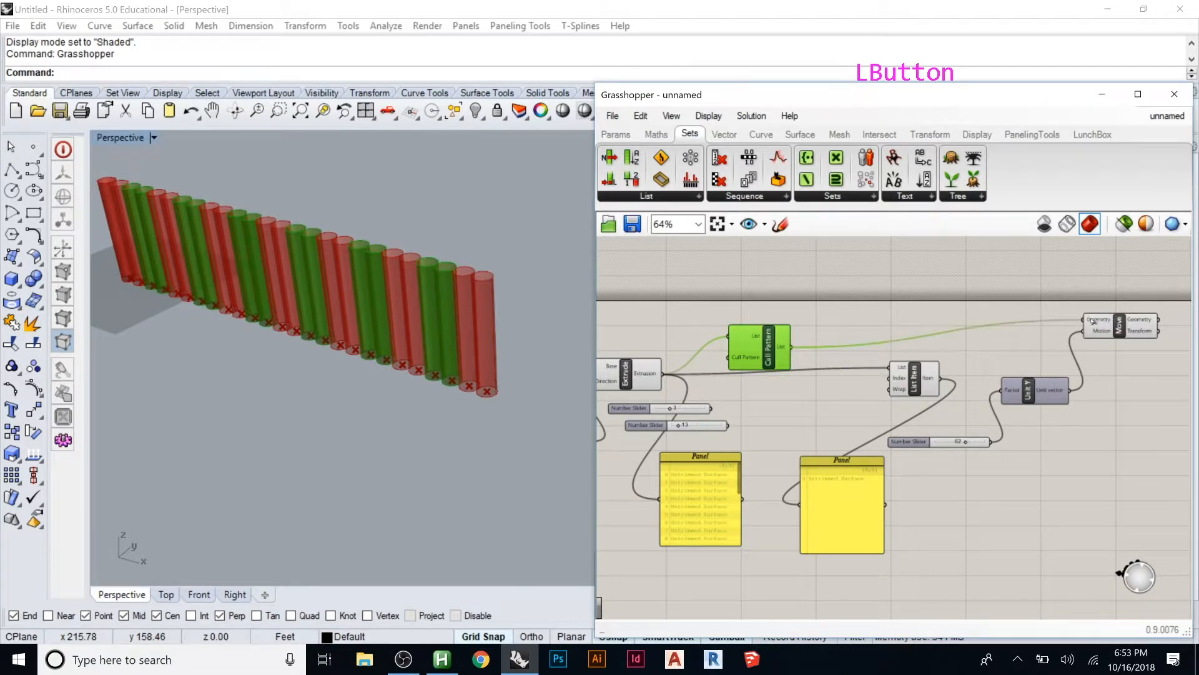
Delete the List Item component and reposition Cull Pattern between Extrude and Move
drag(764, 356, 788, 346)
drag(913, 376, 818, 391)
key(Delete)
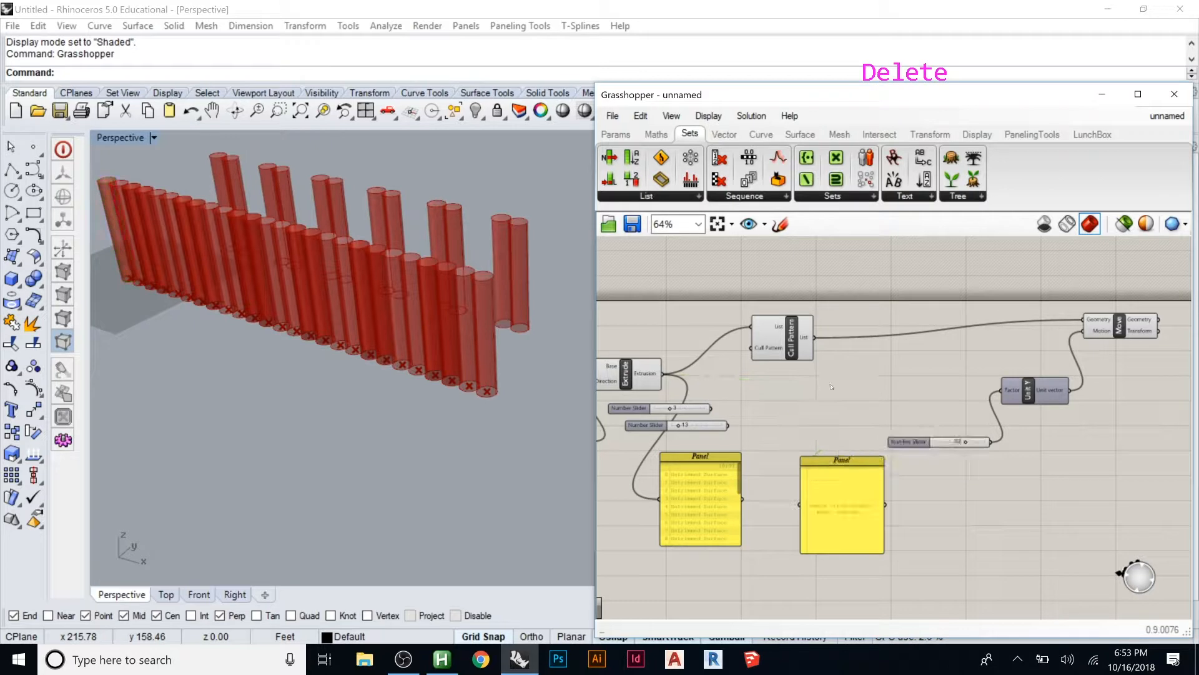
scroll(771, 380, up, 2)
click(762, 353)
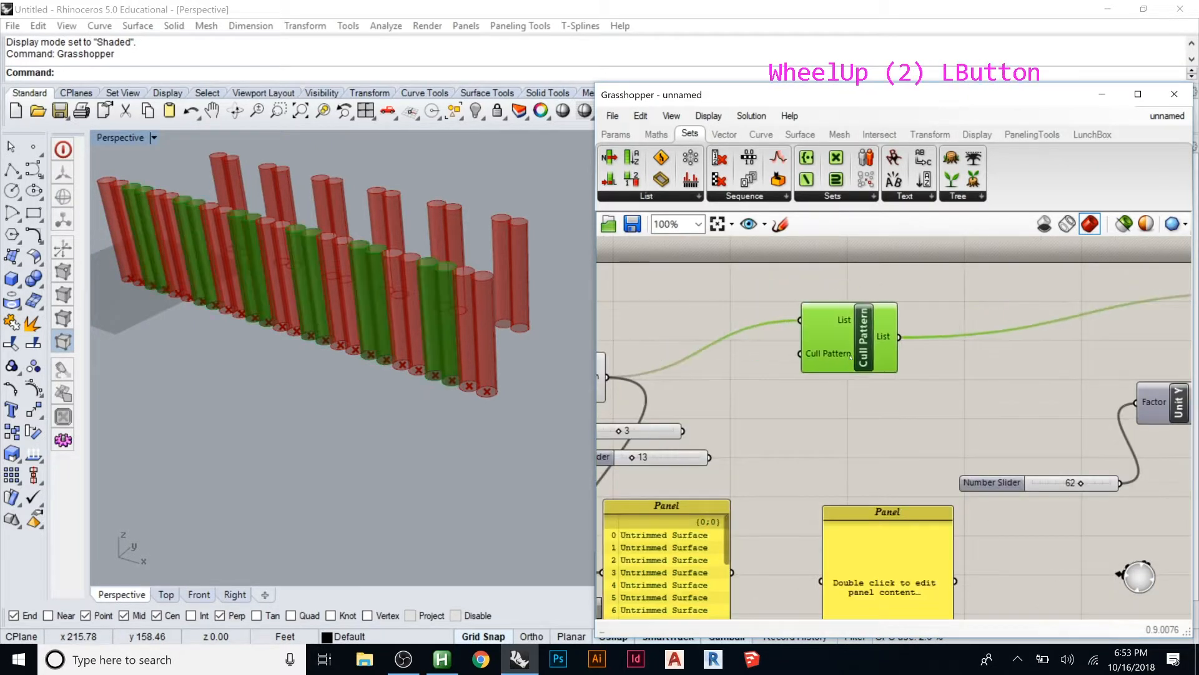
drag(848, 351, 821, 337)
click(853, 394)
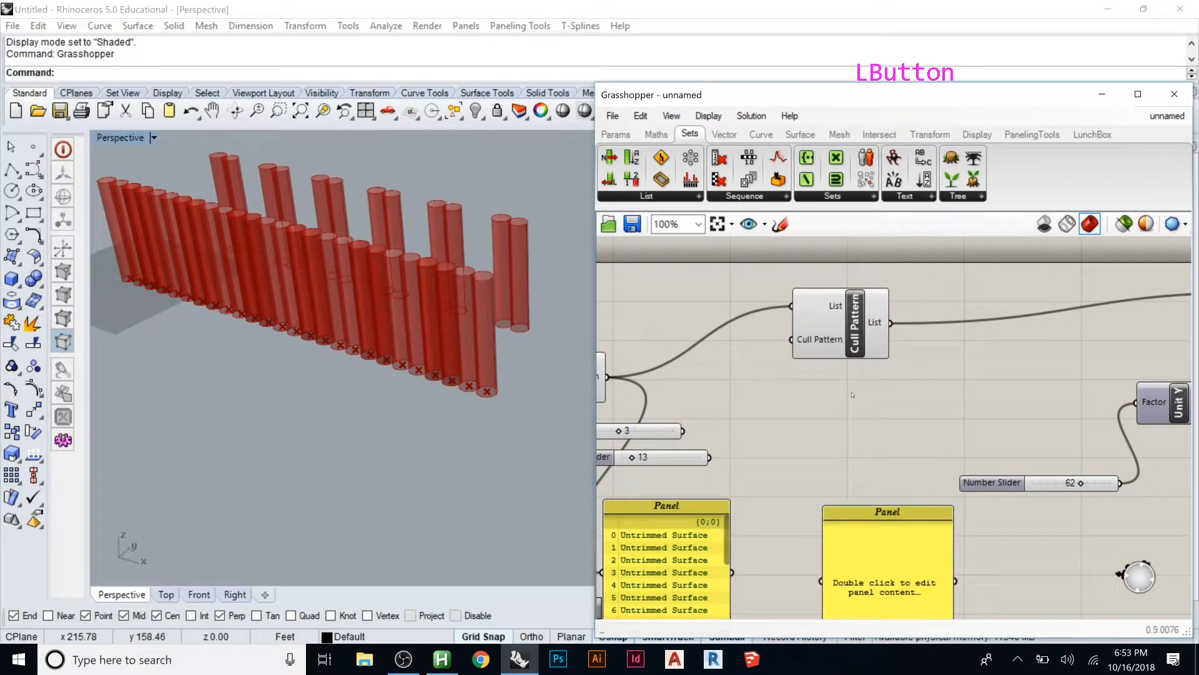
Try to insert True after the first False in the Boolean list of Cull Pattern's pattern input
click(823, 347)
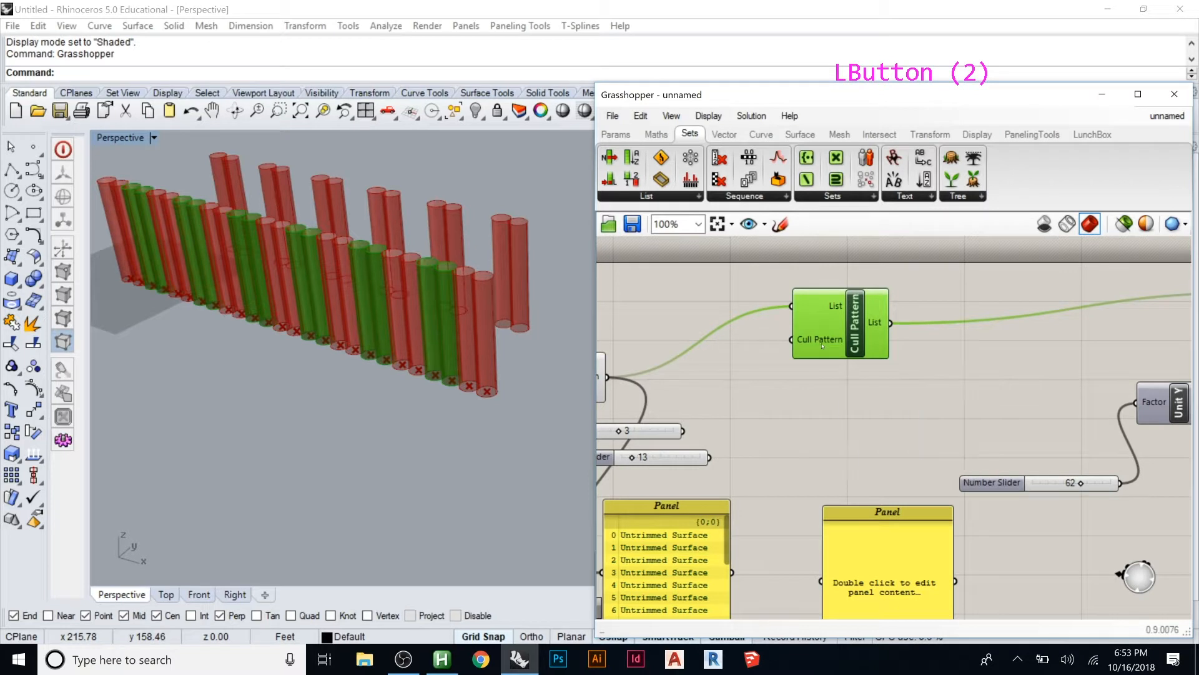
double_click(822, 343)
right_click(805, 342)
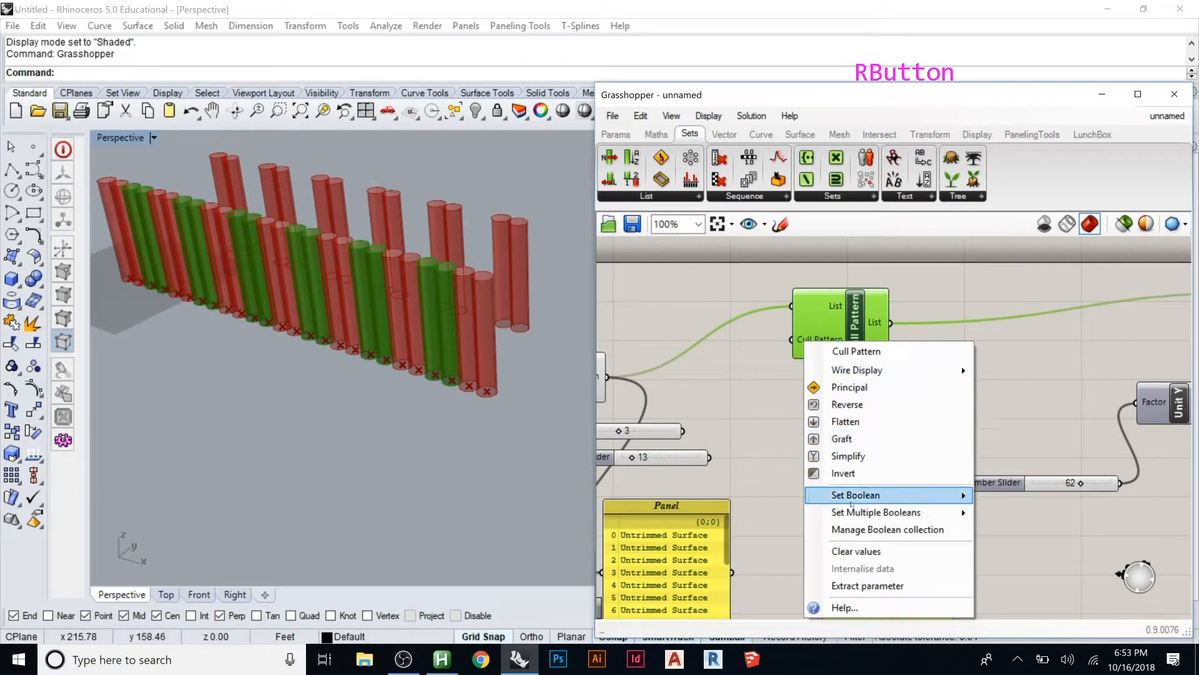
mouse_move(853, 499)
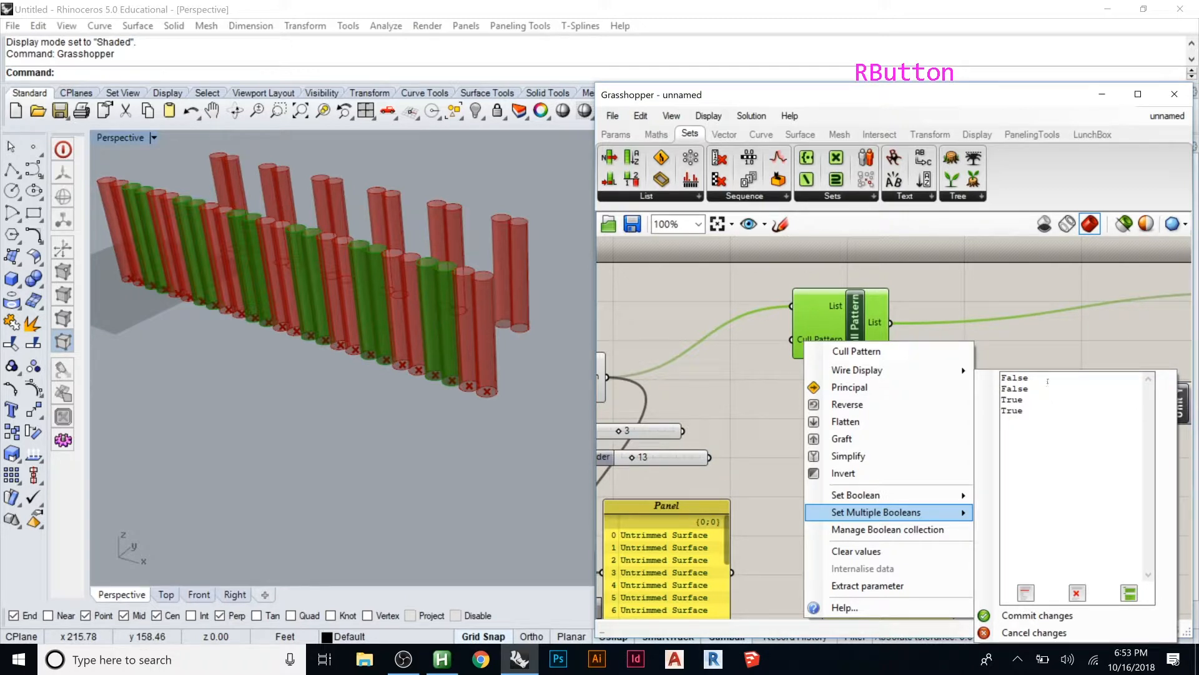
click(1048, 381)
key(Return)
text(True)
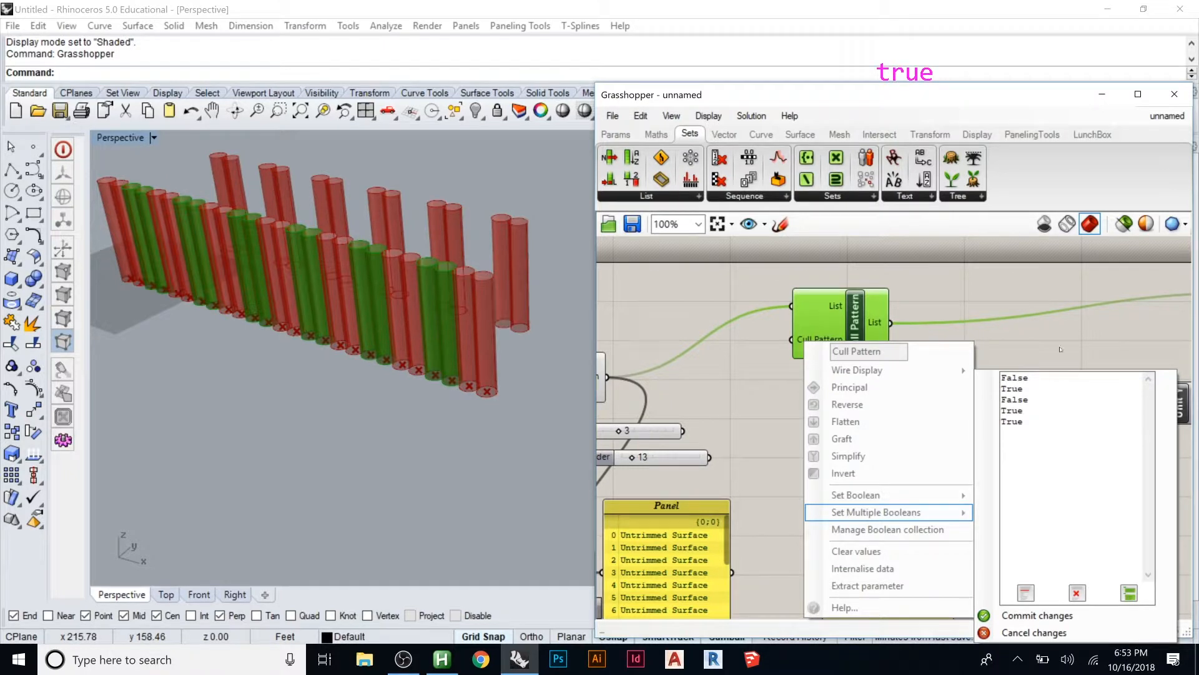
click(1060, 349)
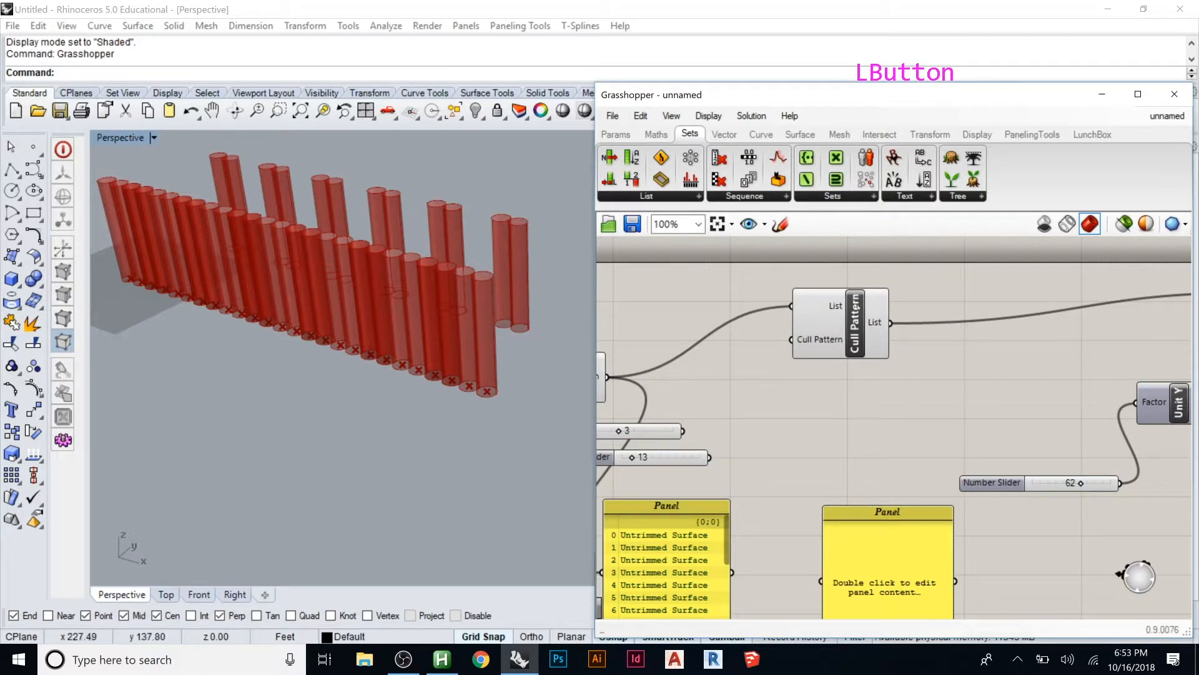
Set Cull Pattern's Boolean list to False, True, False, True, True and commit the changes
click(842, 323)
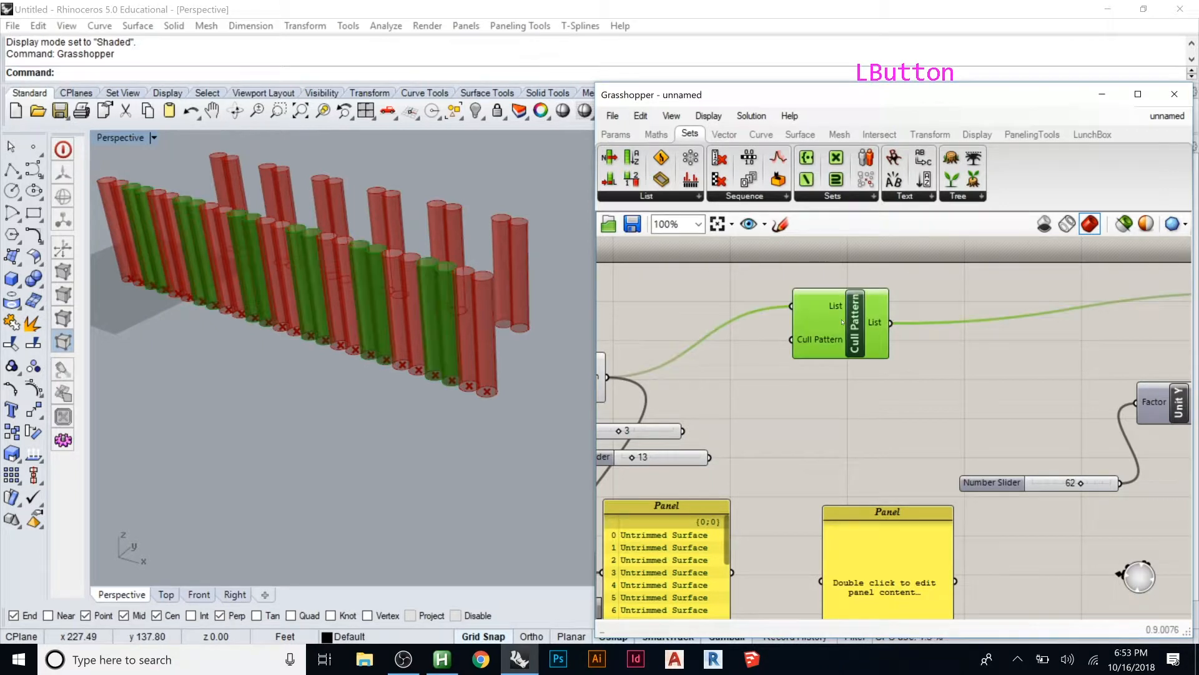
right_click(816, 340)
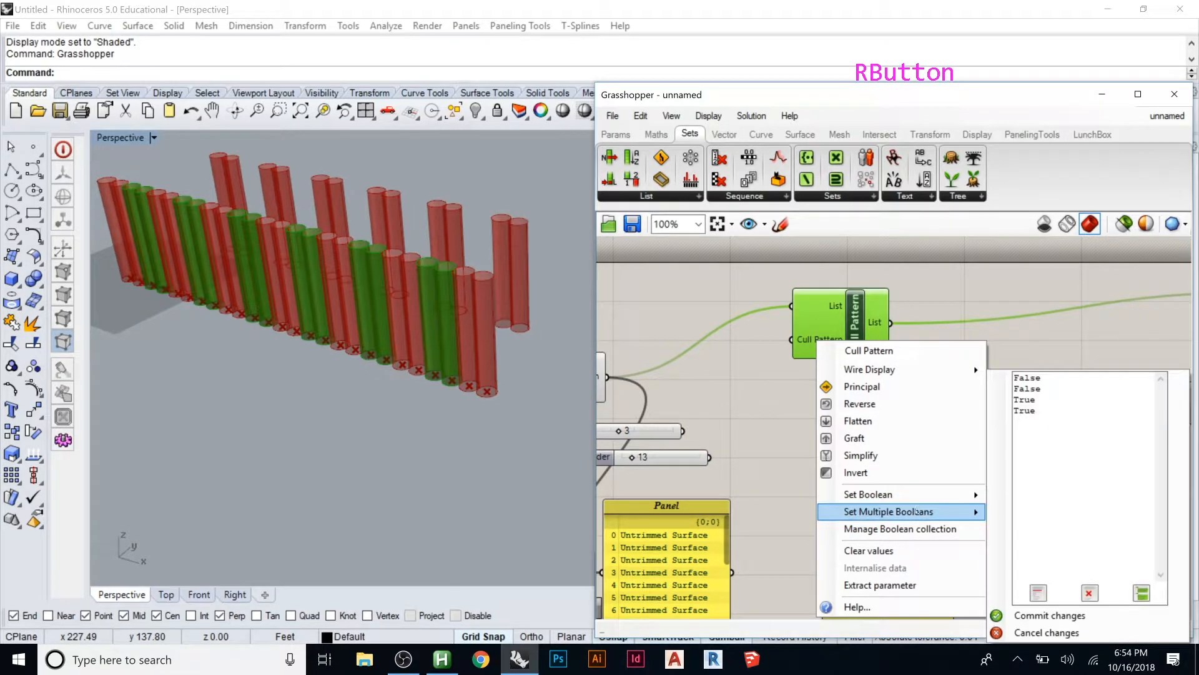
click(1065, 376)
click(1066, 376)
click(1065, 376)
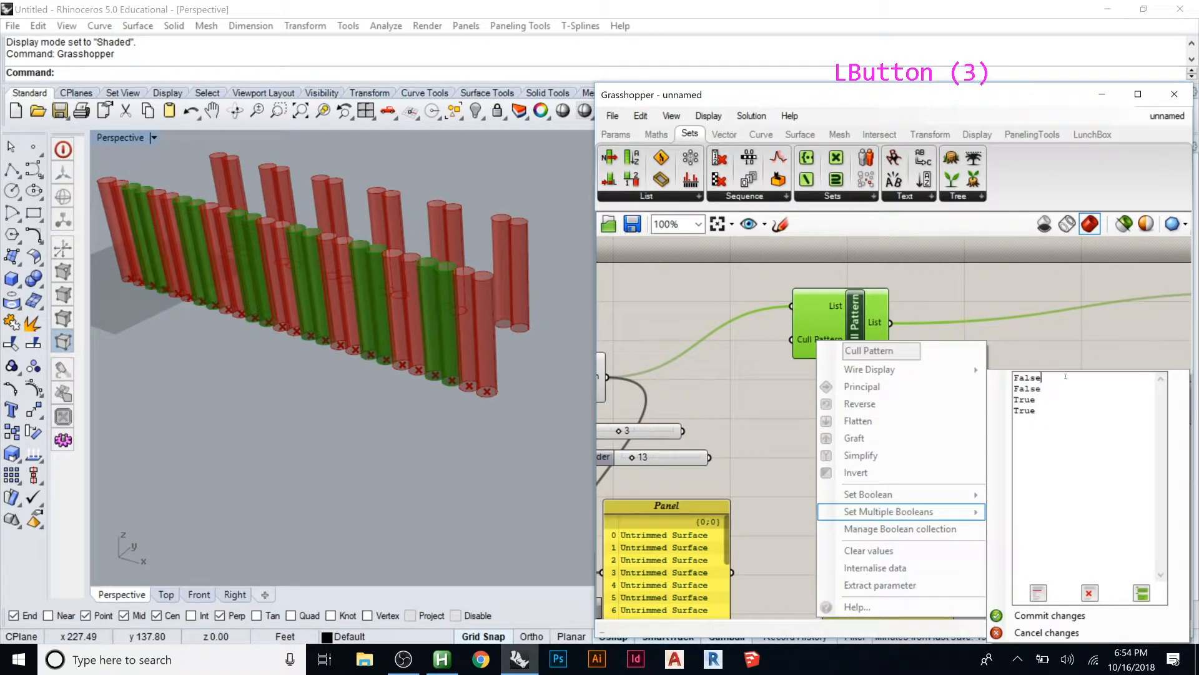
key(Return)
text(true)
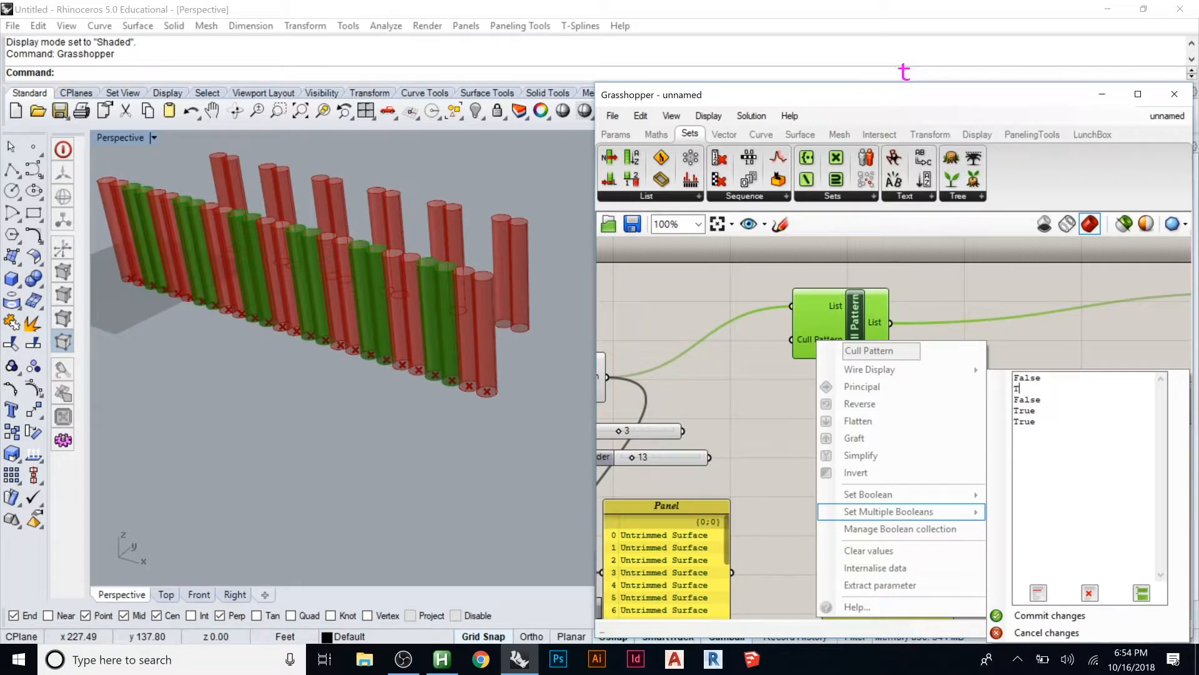
click(1052, 618)
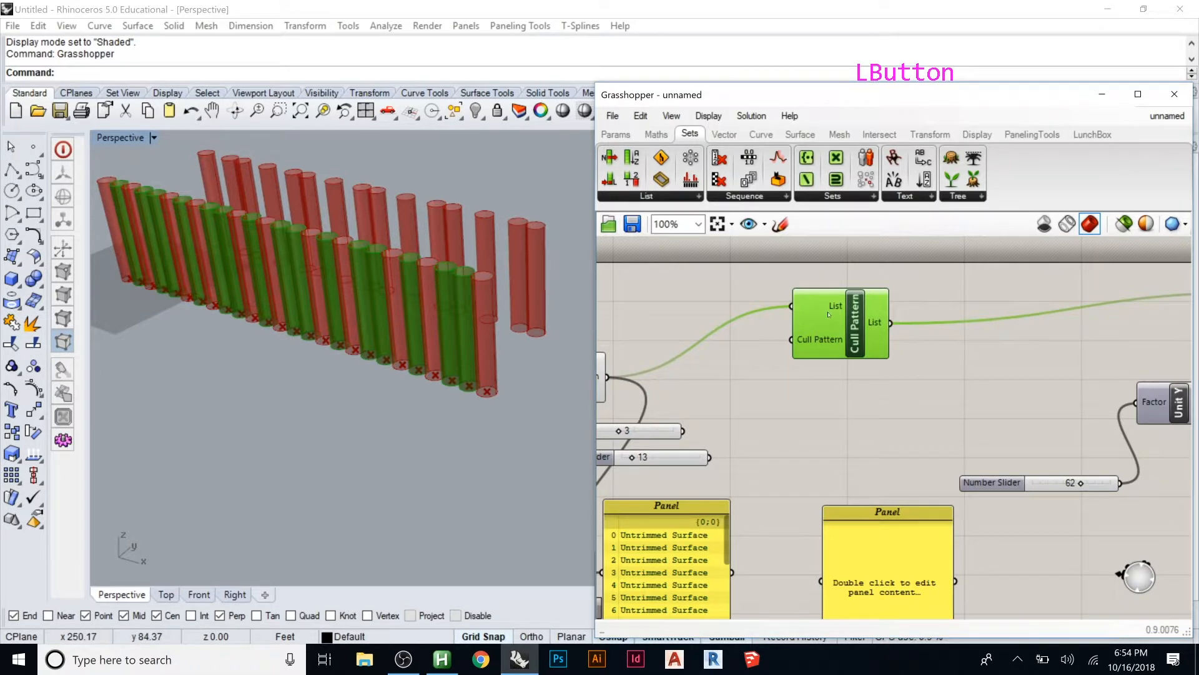
Replace the Cull Pattern component with a Cull Nth component in the same area
drag(828, 315, 852, 325)
key(Delete)
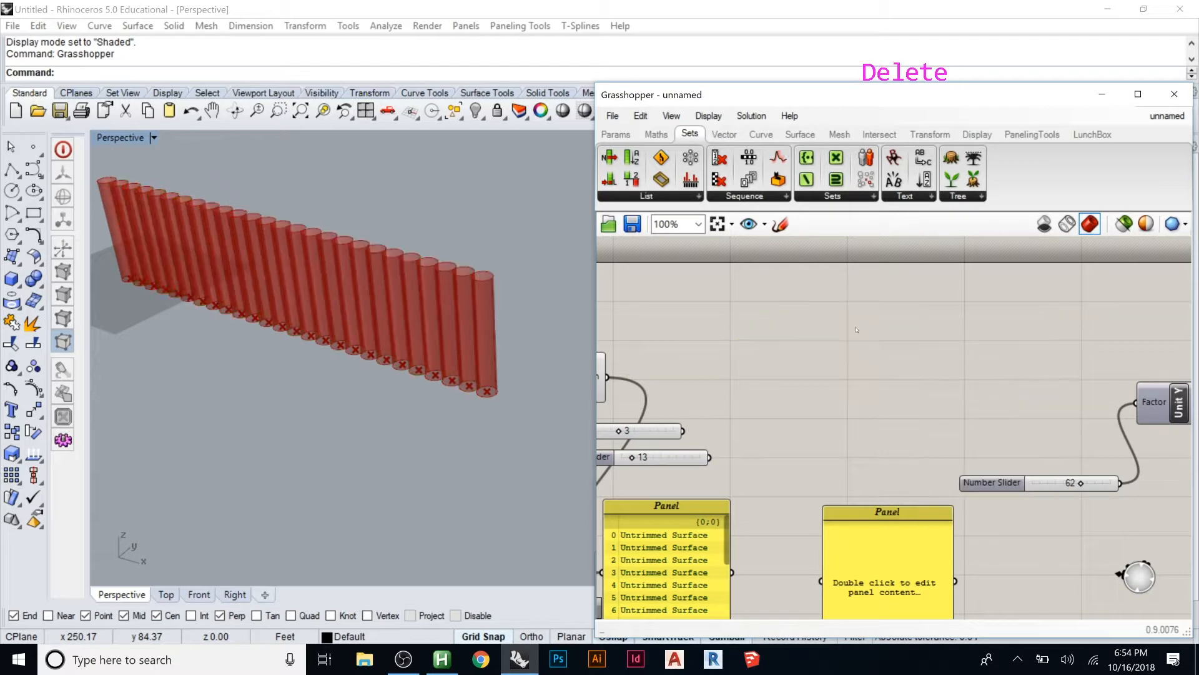
double_click(858, 327)
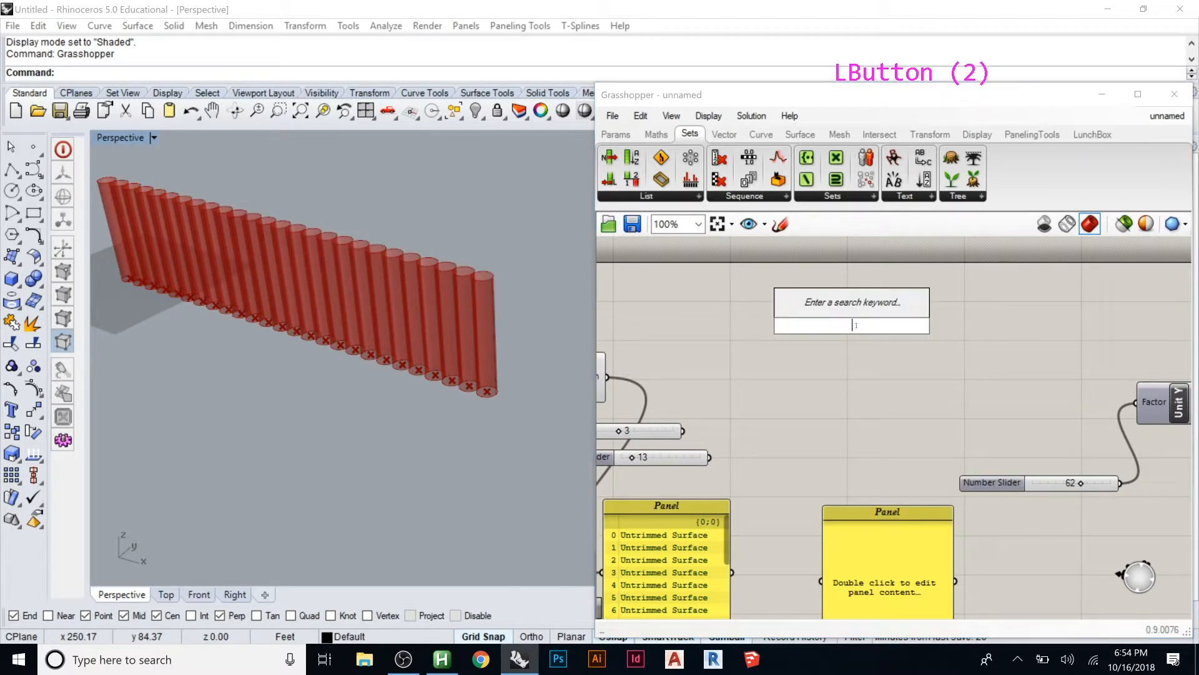
text(culln)
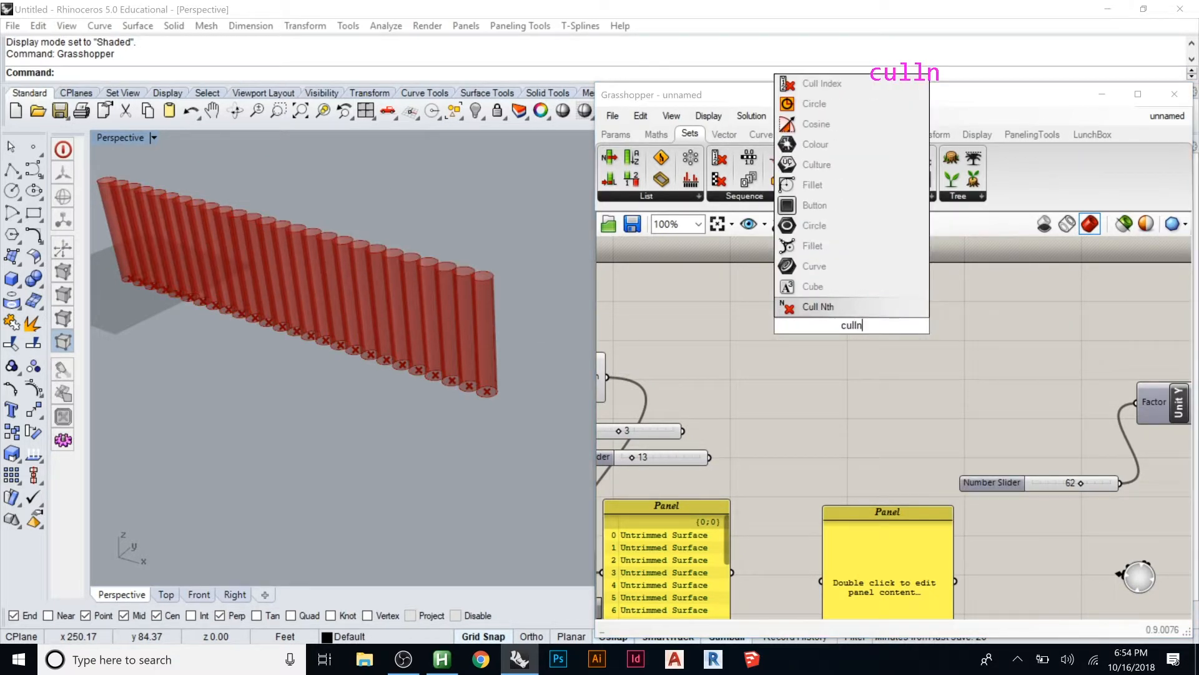
click(872, 308)
drag(873, 312, 872, 328)
Wire Extrude's Extrusion output into Cull Nth's List input and Cull Nth's List output into Move's Geometry input
scroll(961, 325, down, 1)
drag(689, 365, 831, 325)
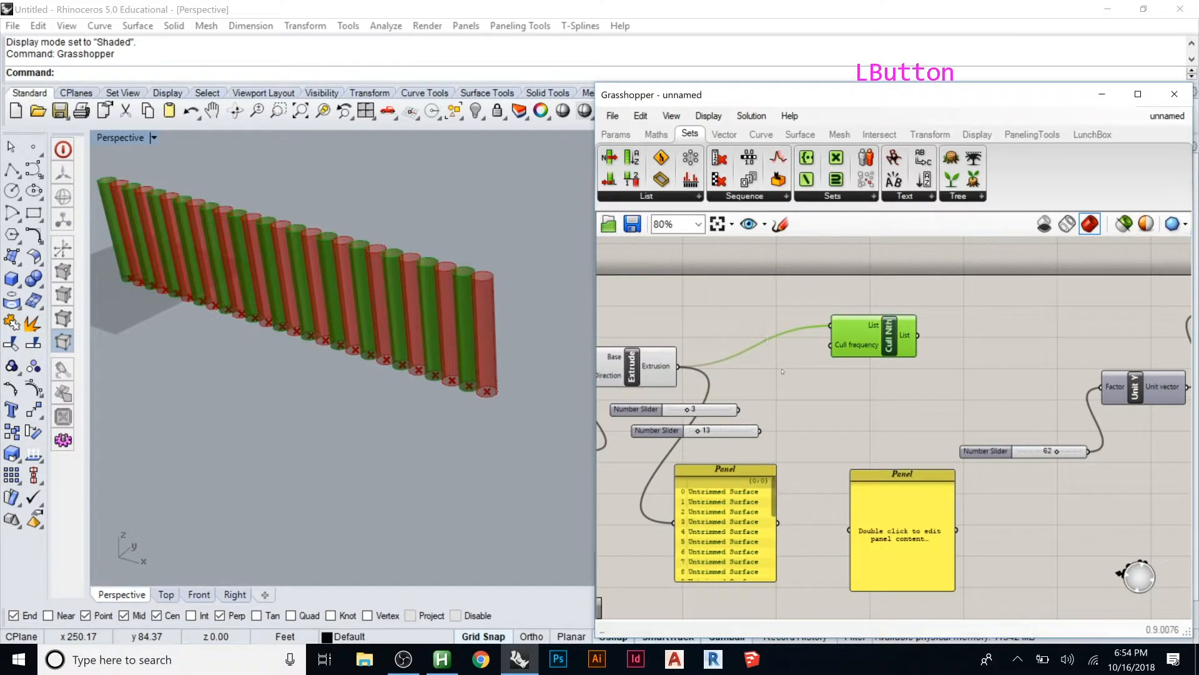
drag(917, 335, 1127, 298)
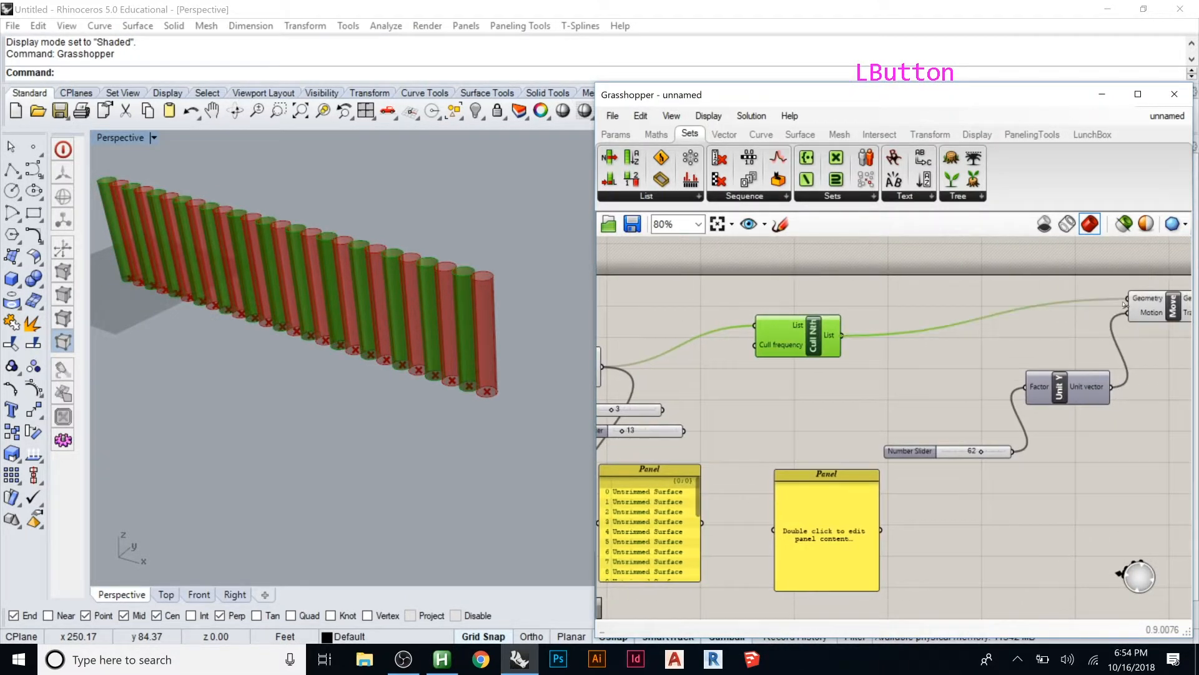
Add a number slider with the value 3 and wire it into Cull Nth's Cull frequency input
drag(764, 347, 812, 348)
double_click(772, 368)
text(3)
key(Return)
drag(830, 379, 839, 344)
click(811, 391)
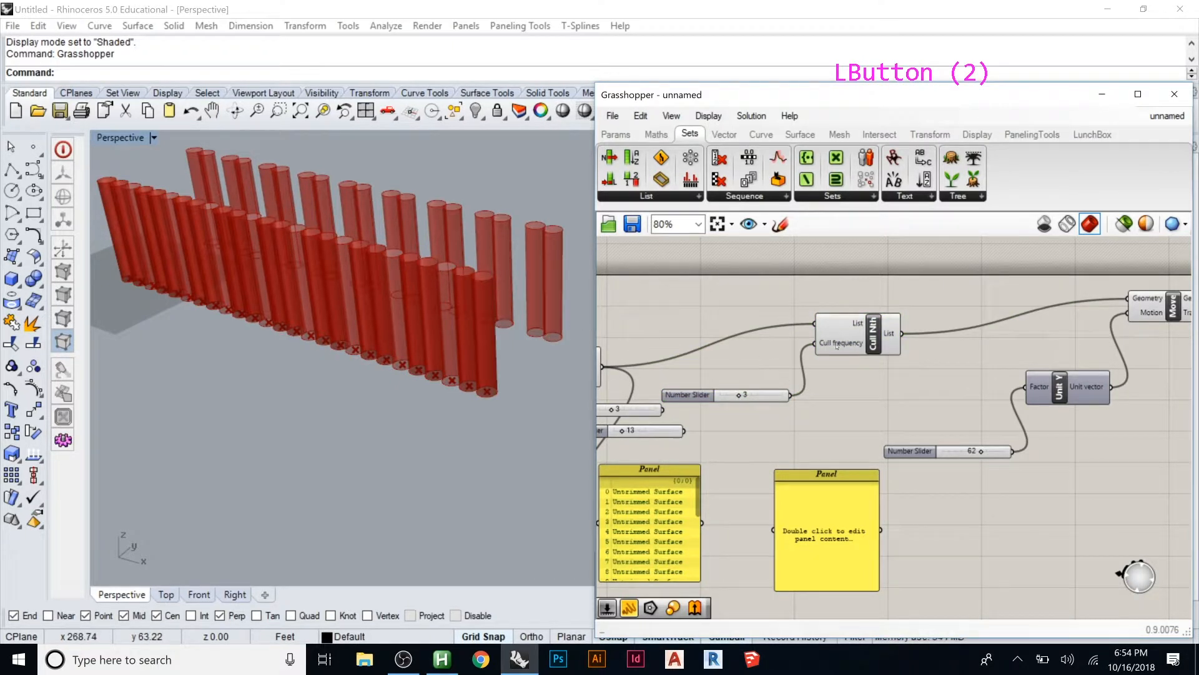
Shift Cull Nth slightly to the right and set its Cull frequency slider to 7
mouse_move(838, 345)
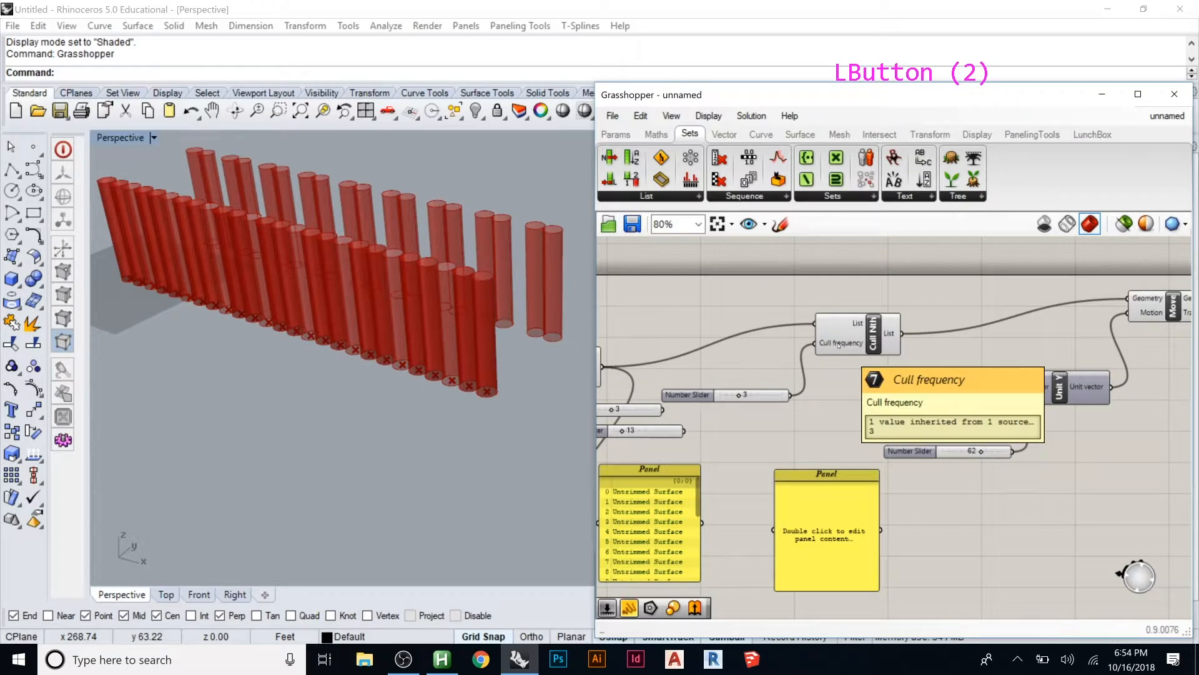
mouse_move(895, 333)
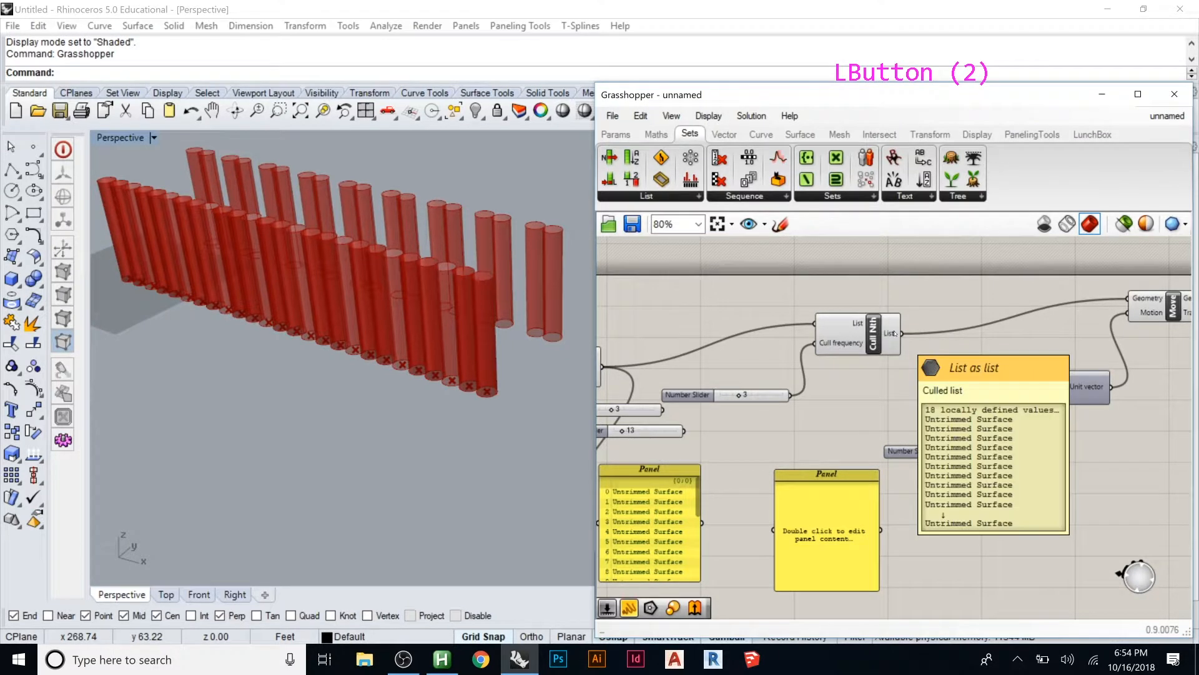
drag(859, 343, 882, 337)
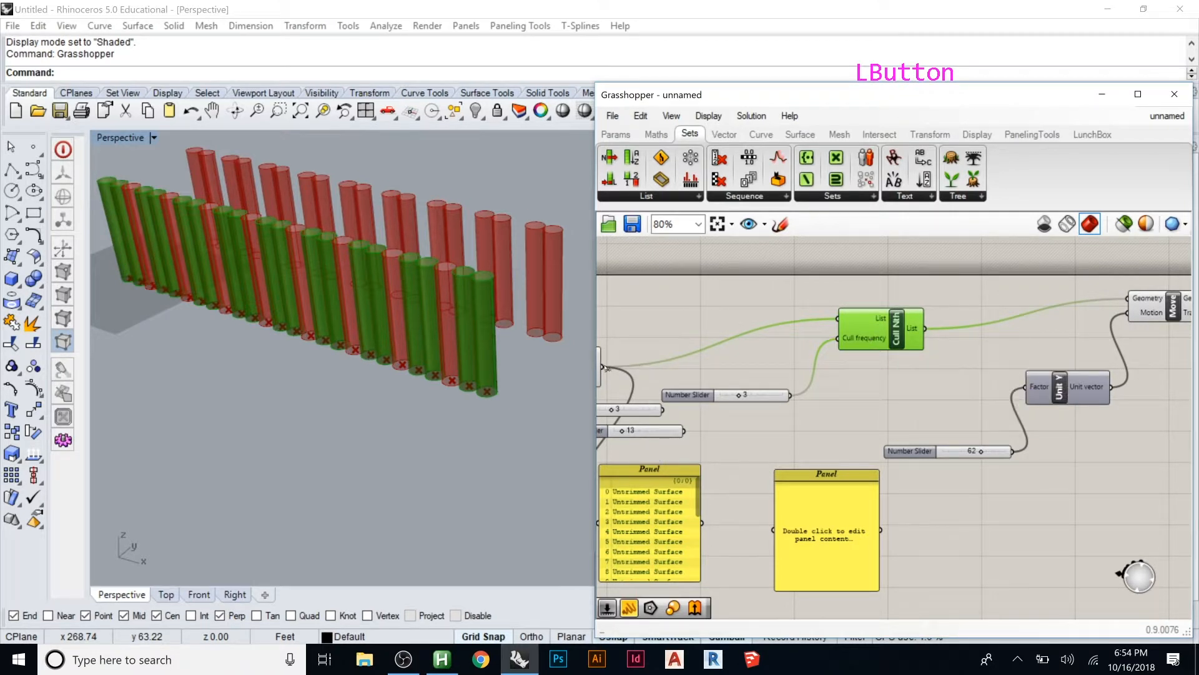
mouse_move(362, 269)
right_down()
mouse_move(335, 265)
mouse_move(379, 269)
right_up()
scroll(382, 269, down, 2)
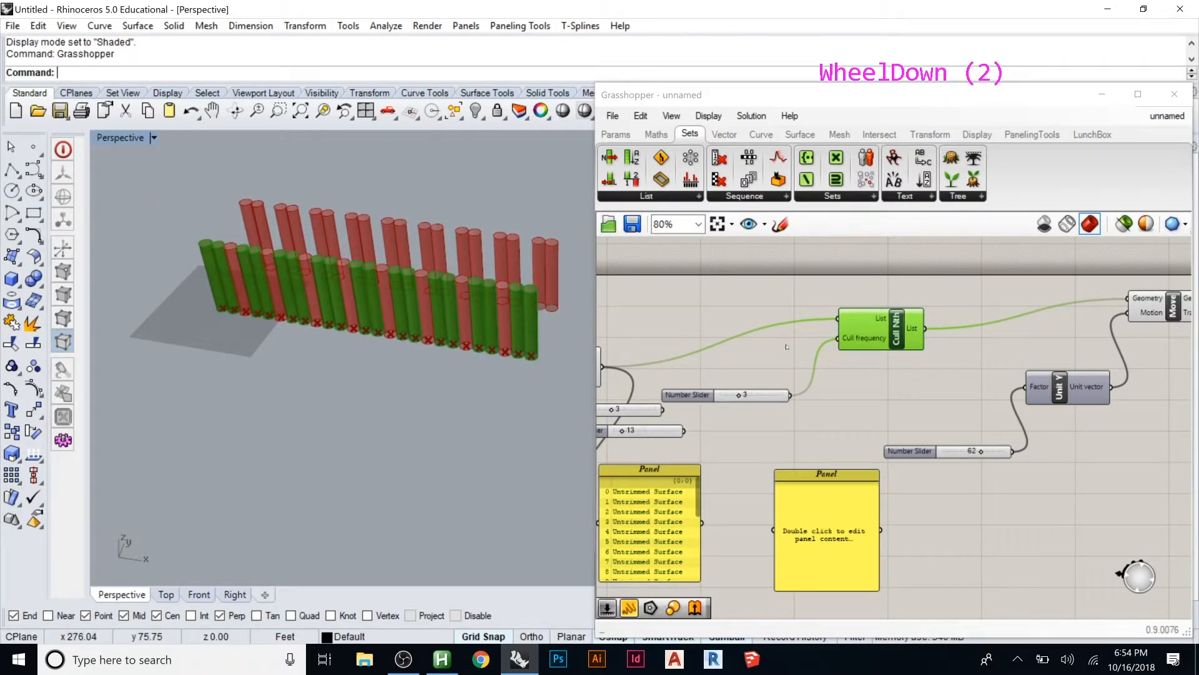
drag(739, 396, 761, 395)
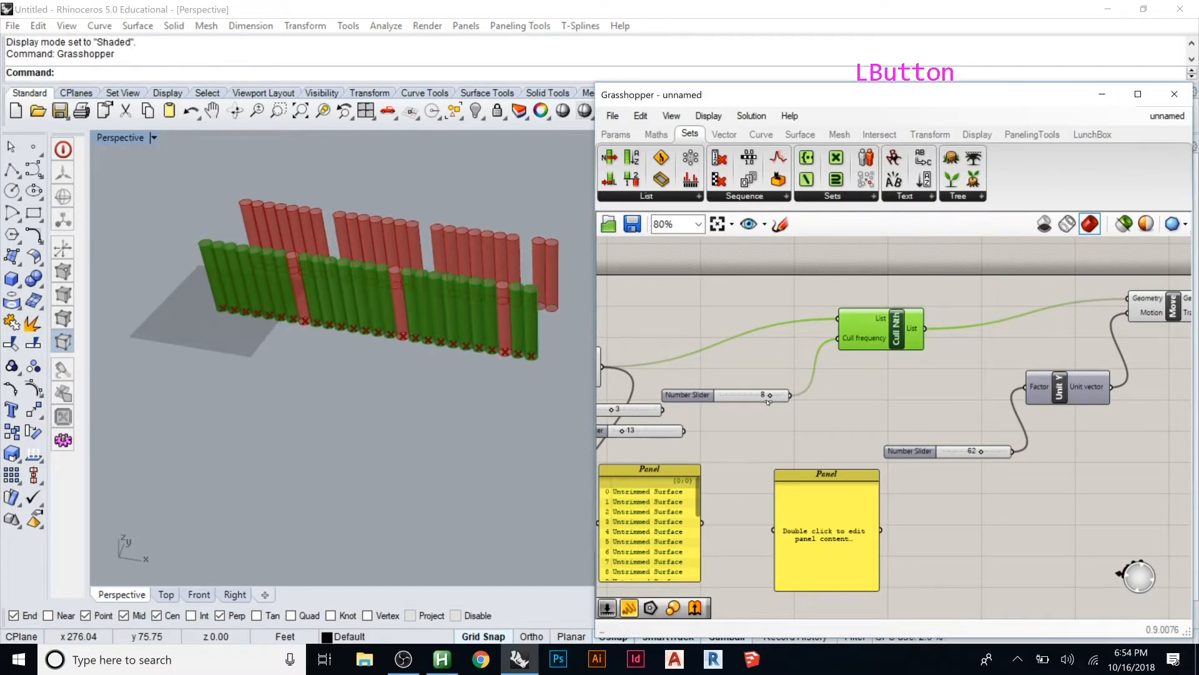
drag(768, 402, 754, 390)
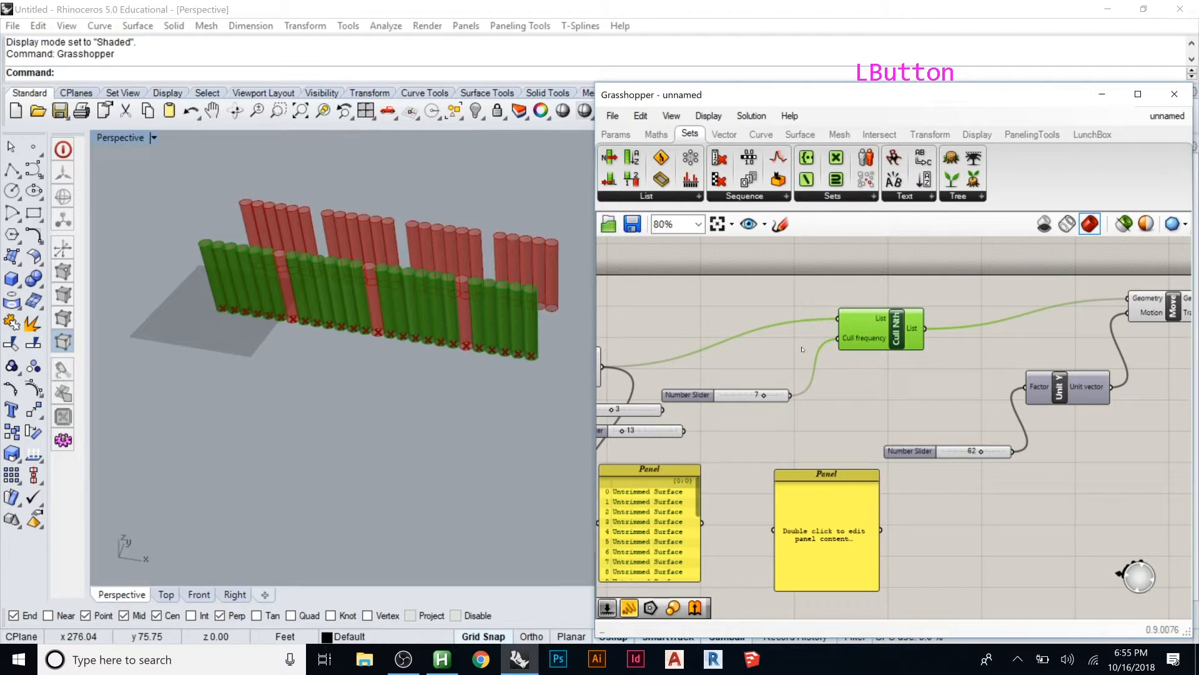
Nudge the Move component slightly down and left, and view the shifted cylinders from a more frontal angle
scroll(732, 343, down, 2)
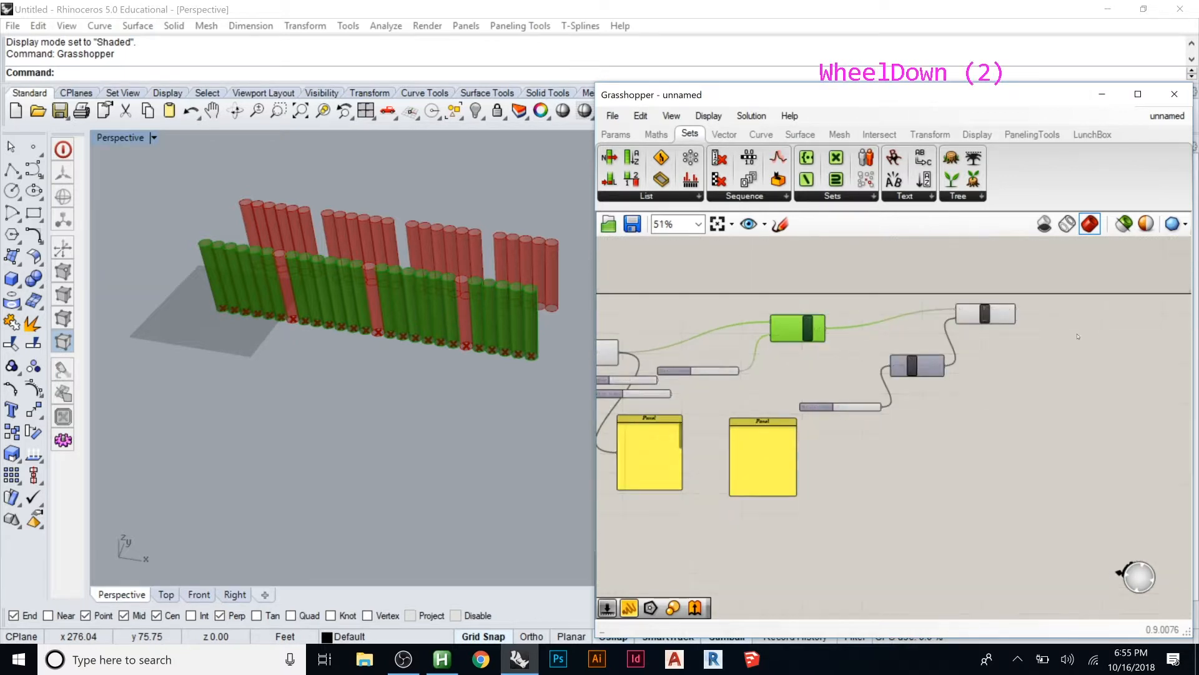
scroll(968, 345, up, 2)
click(948, 309)
drag(944, 307, 937, 316)
click(965, 385)
right_drag(503, 281, 863, 352)
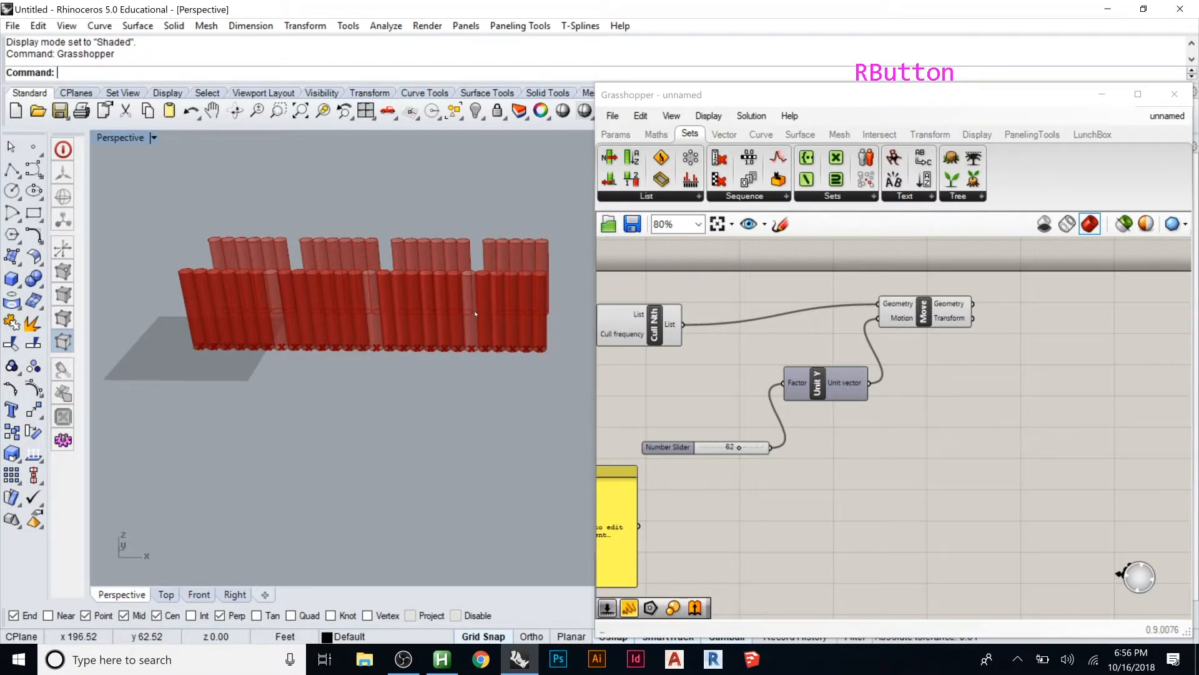
Select Cull Nth to highlight the cylinders it keeps and set its Cull frequency slider to 5
click(661, 325)
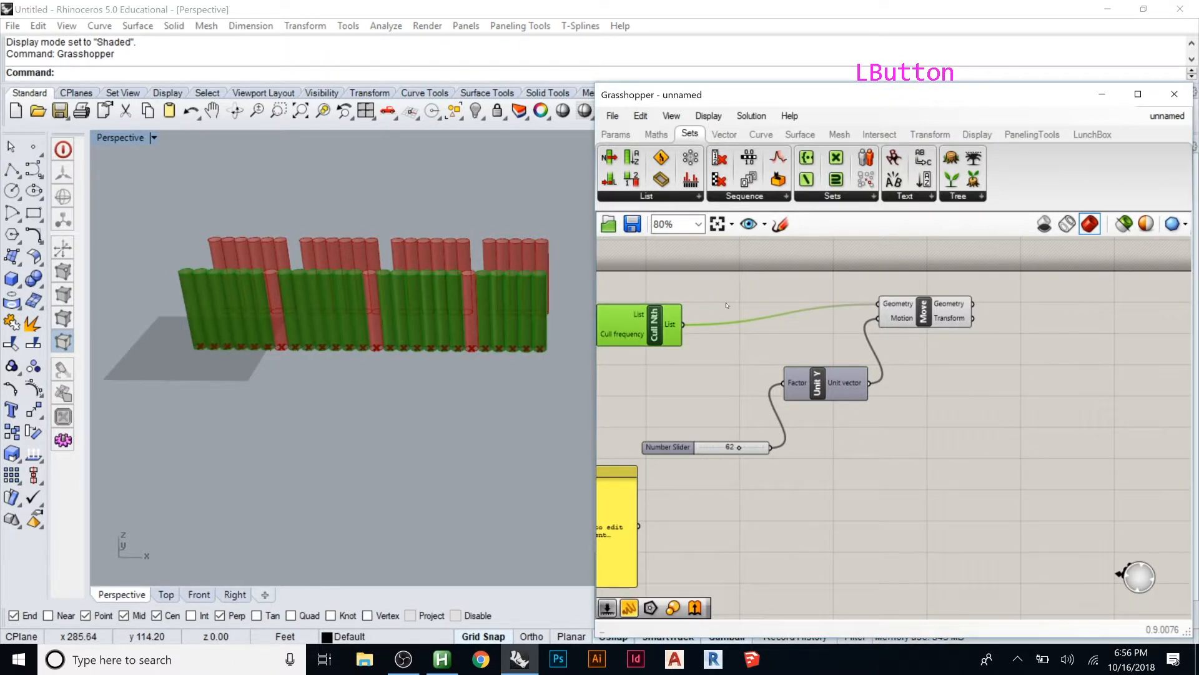
click(493, 226)
click(492, 225)
click(392, 232)
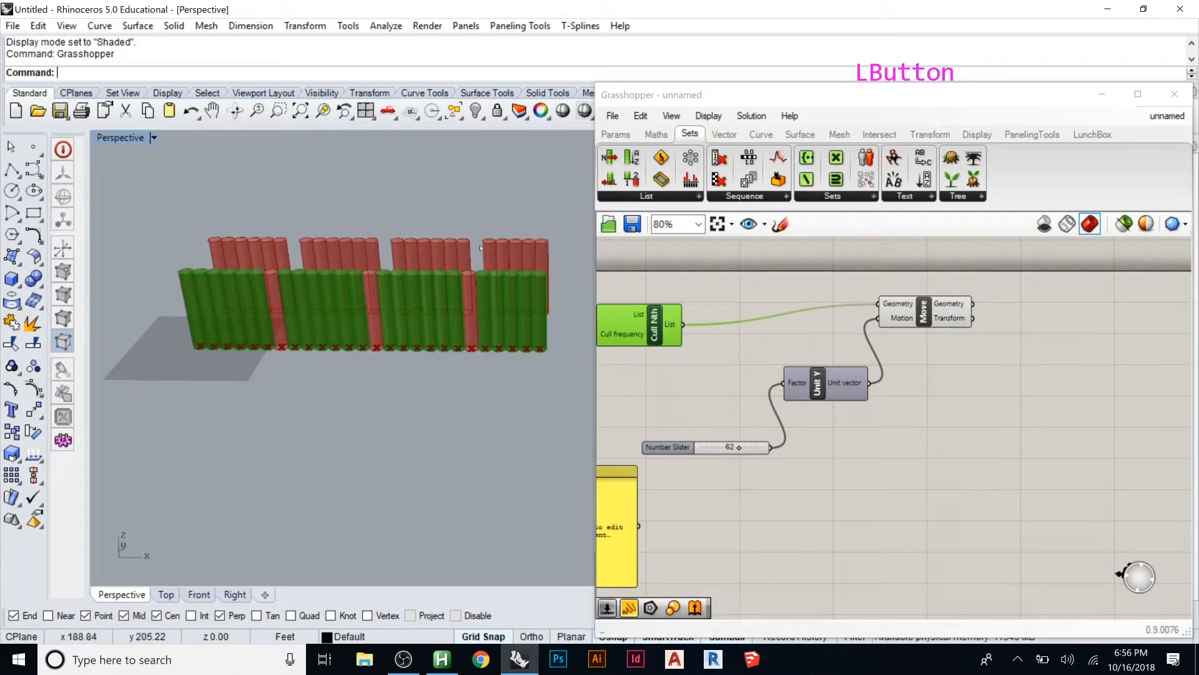
click(662, 321)
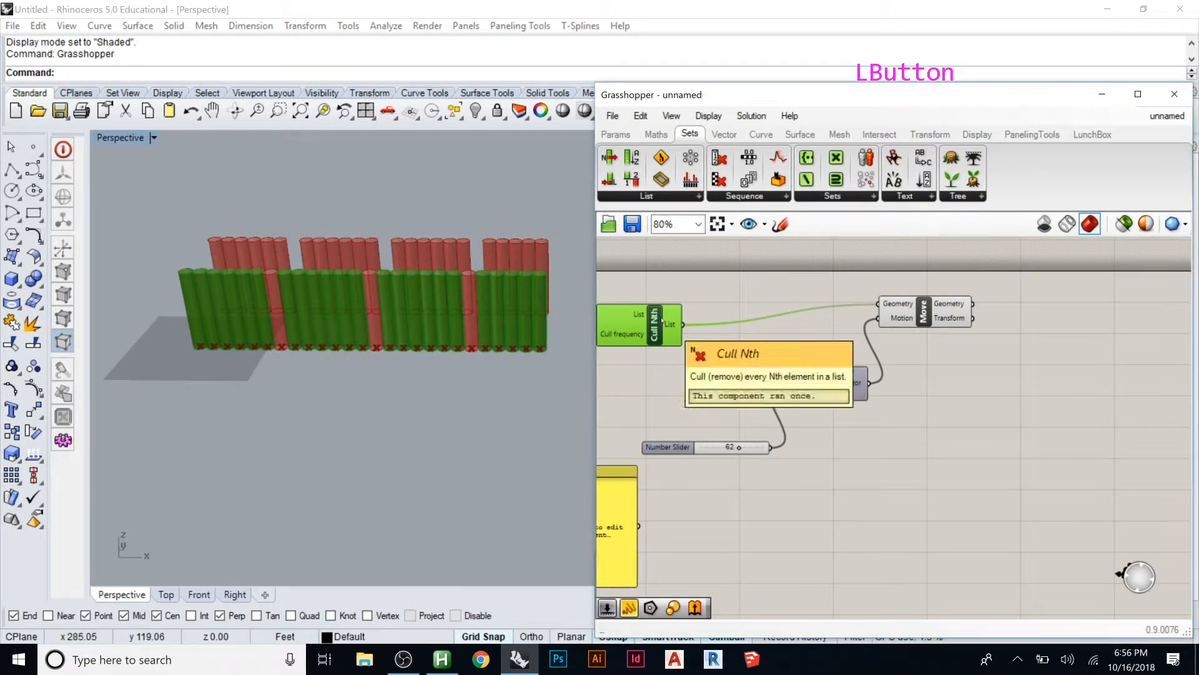
scroll(698, 324, down, 2)
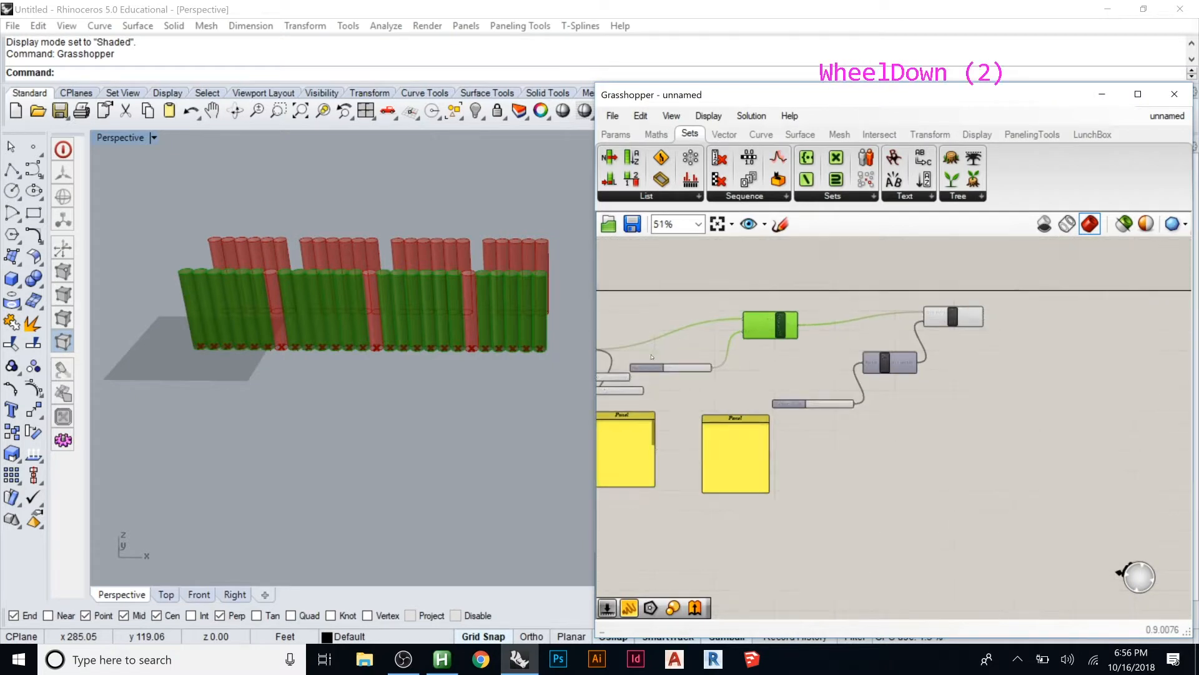
scroll(750, 382, up, 3)
drag(739, 378, 722, 379)
click(762, 331)
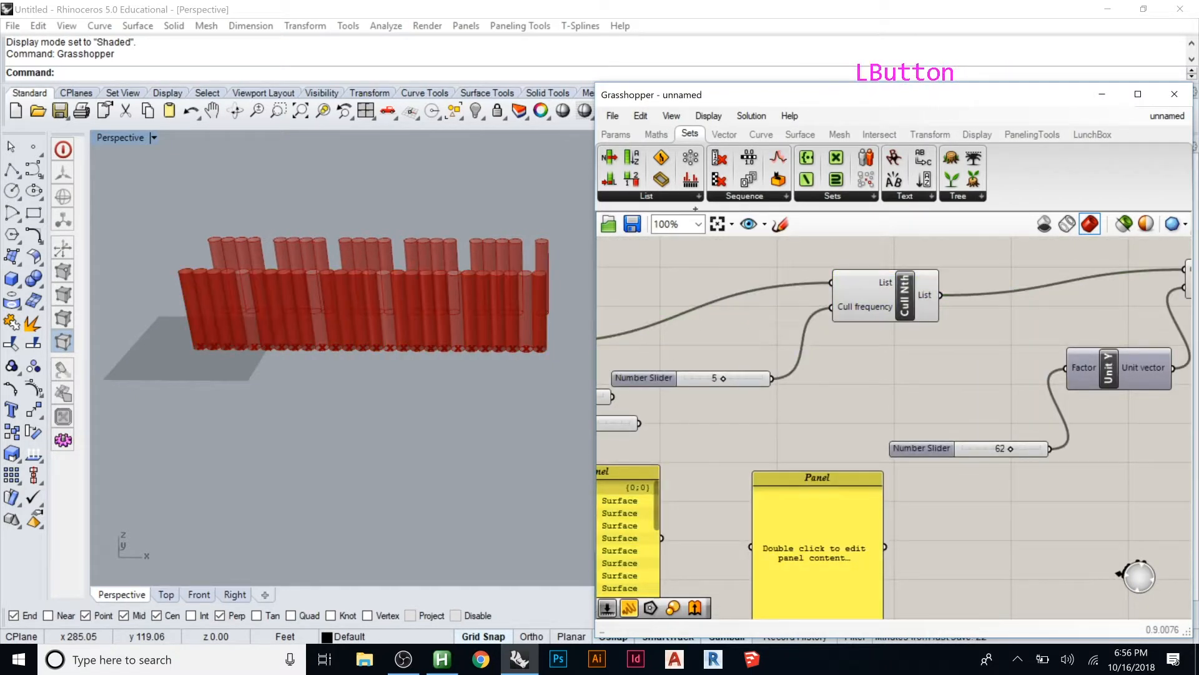
Add a Dispatch component to the canvas directly below Cull Nth and check its Dispatch pattern input
click(757, 198)
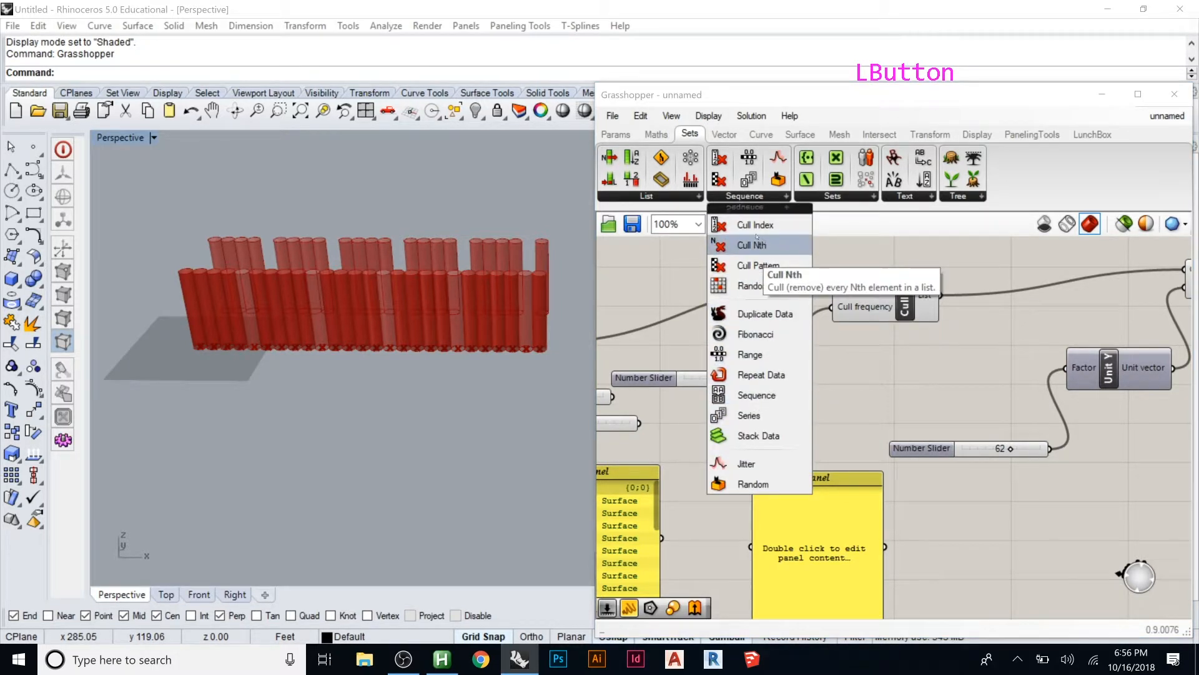
click(665, 196)
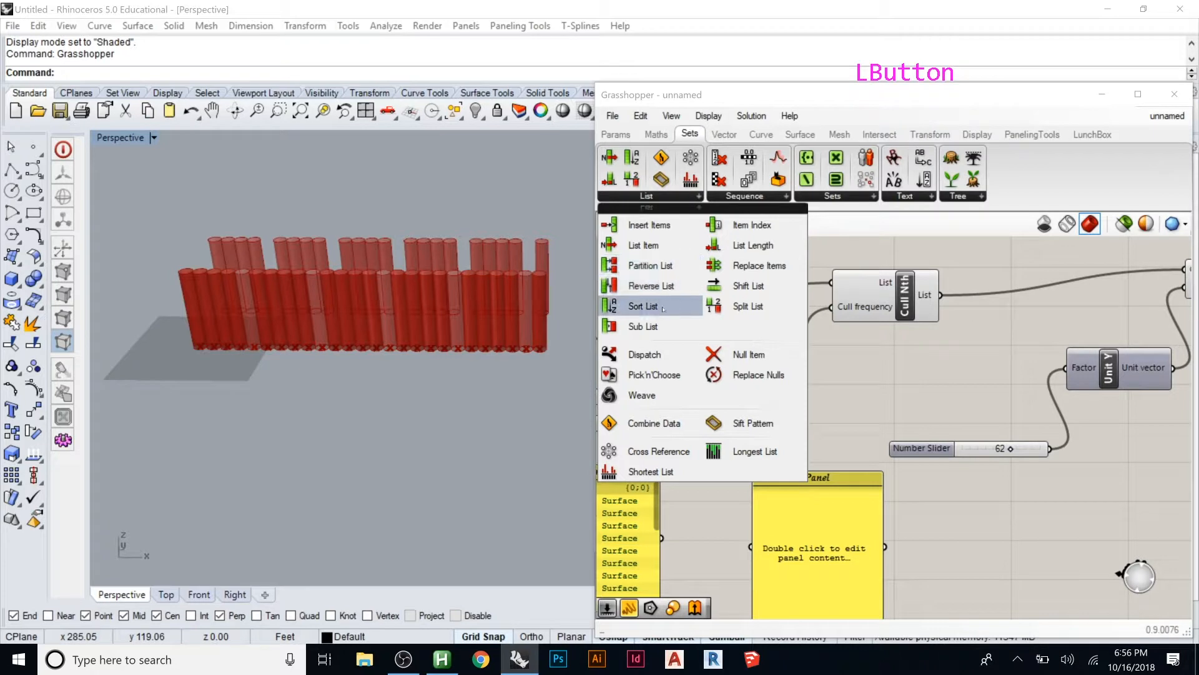
drag(645, 354, 905, 369)
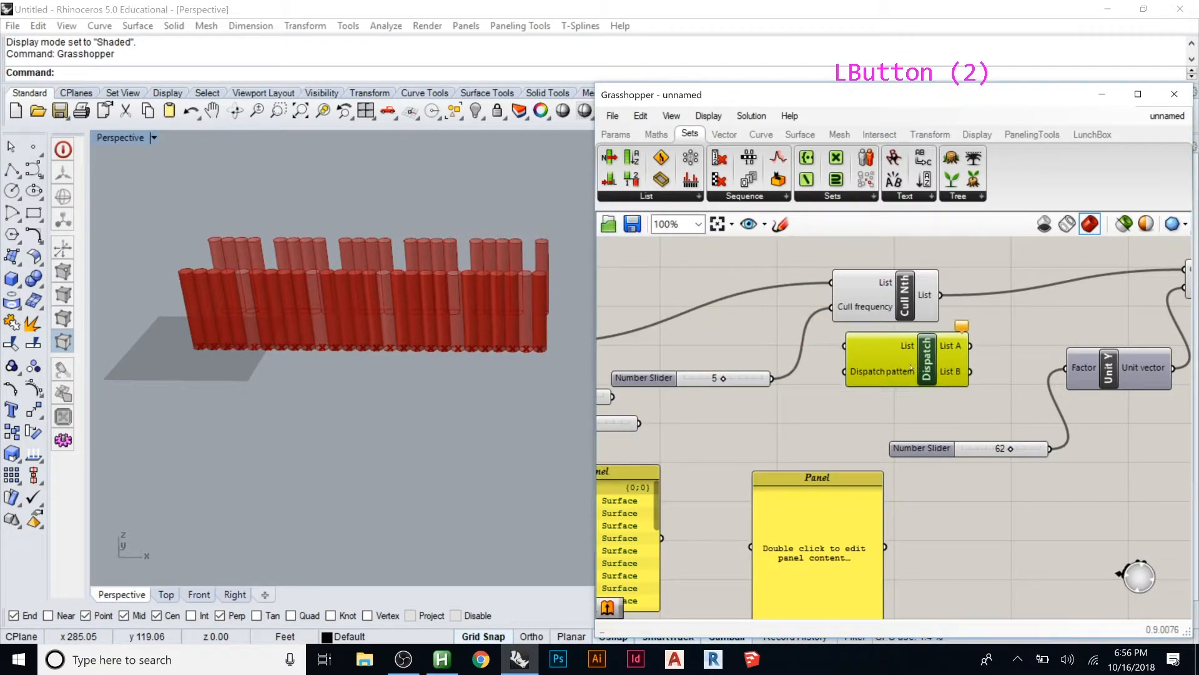
click(906, 313)
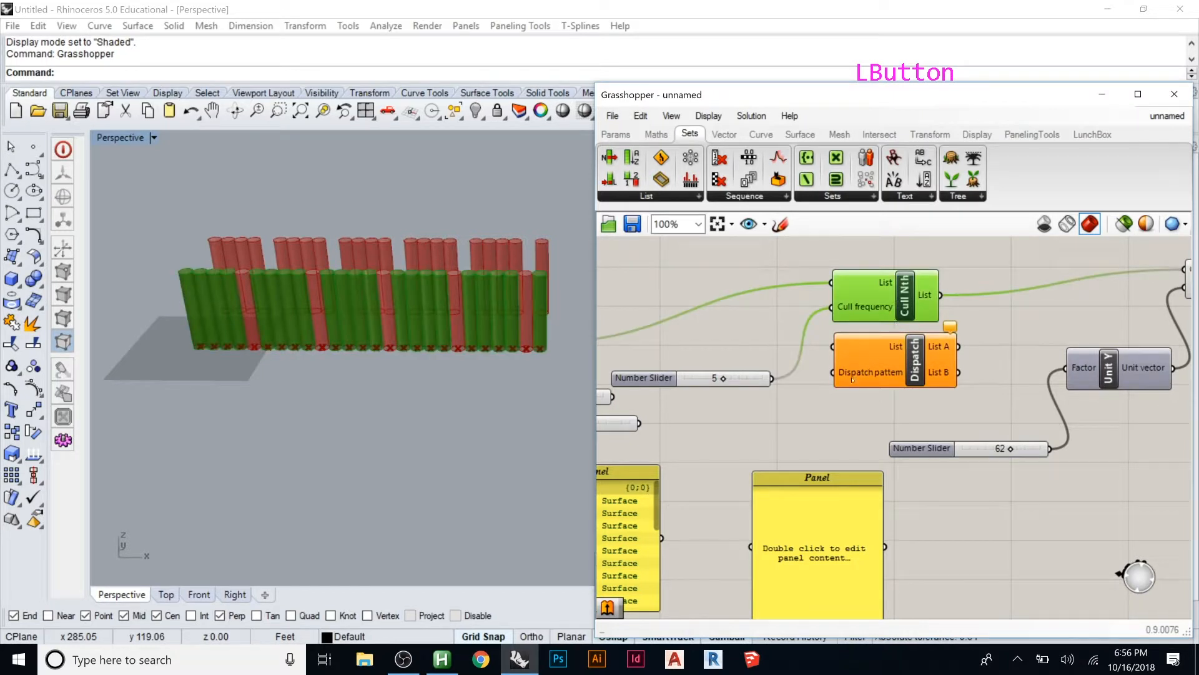
mouse_move(864, 371)
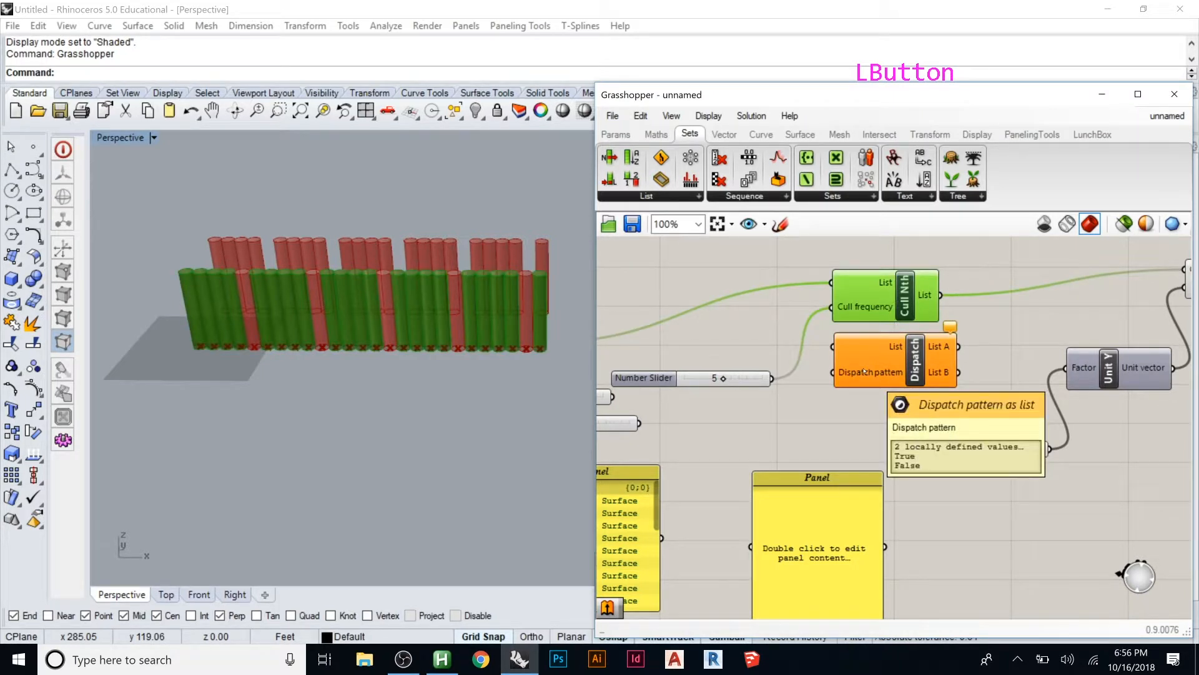
drag(880, 334, 875, 322)
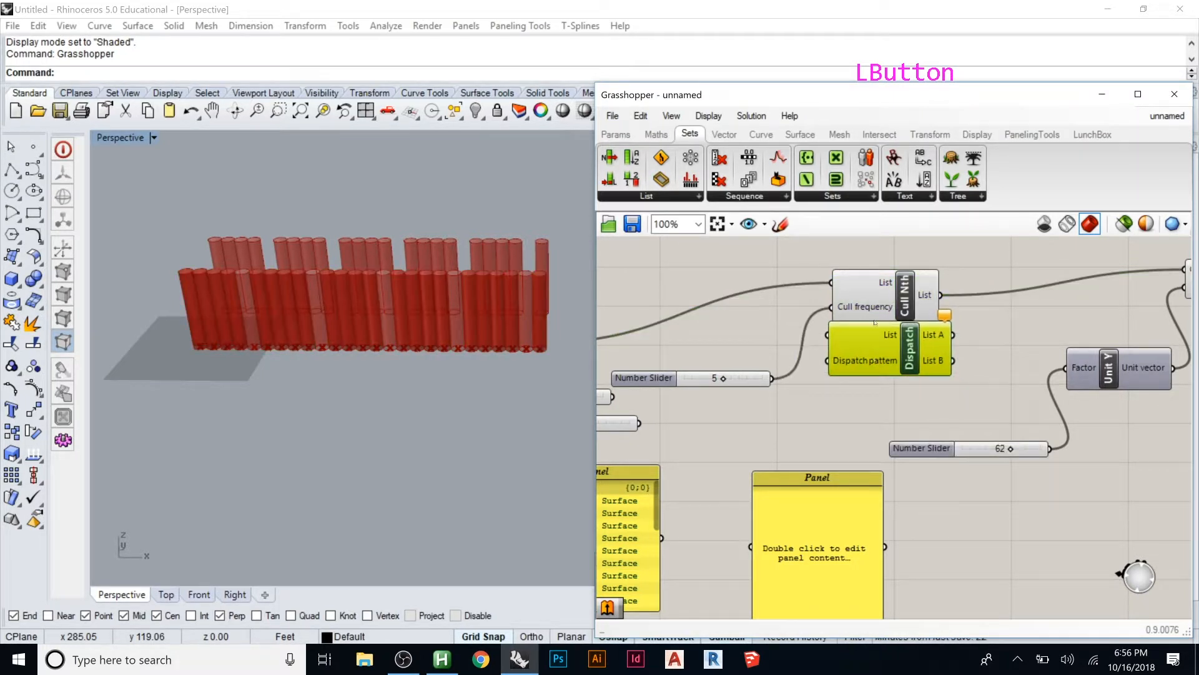
Delete Cull Nth and wire Extrude's Extrusion output into Dispatch's List input
click(882, 295)
key(Delete)
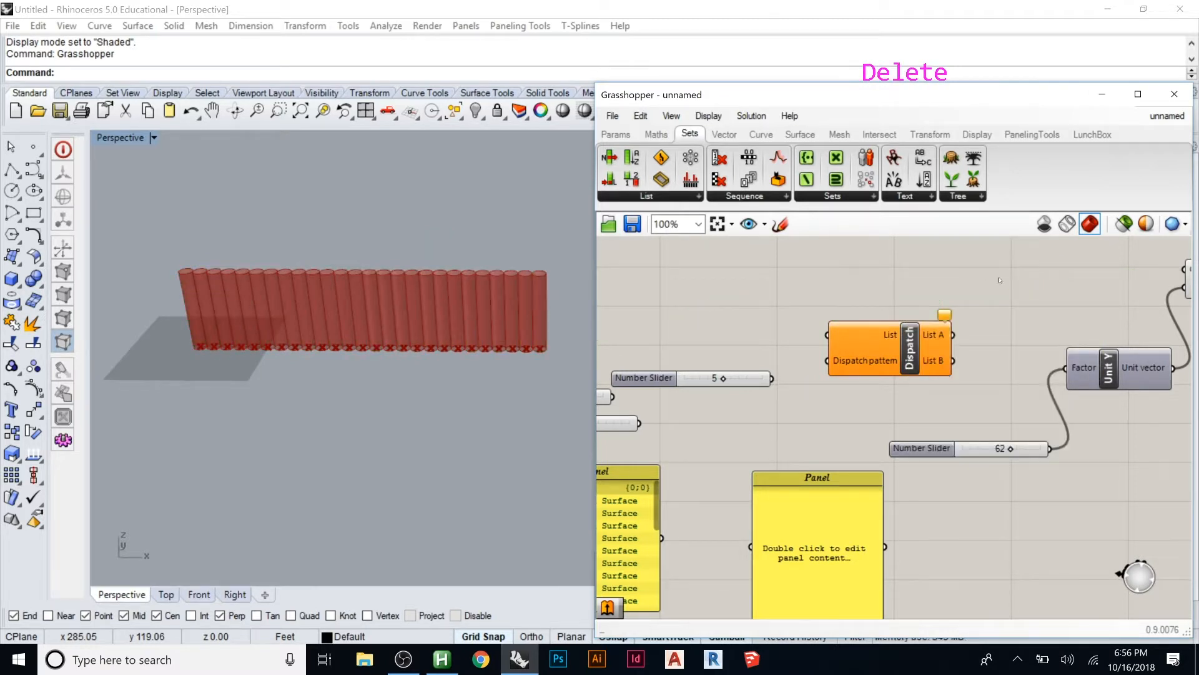
scroll(1000, 288, down, 2)
drag(629, 329, 882, 294)
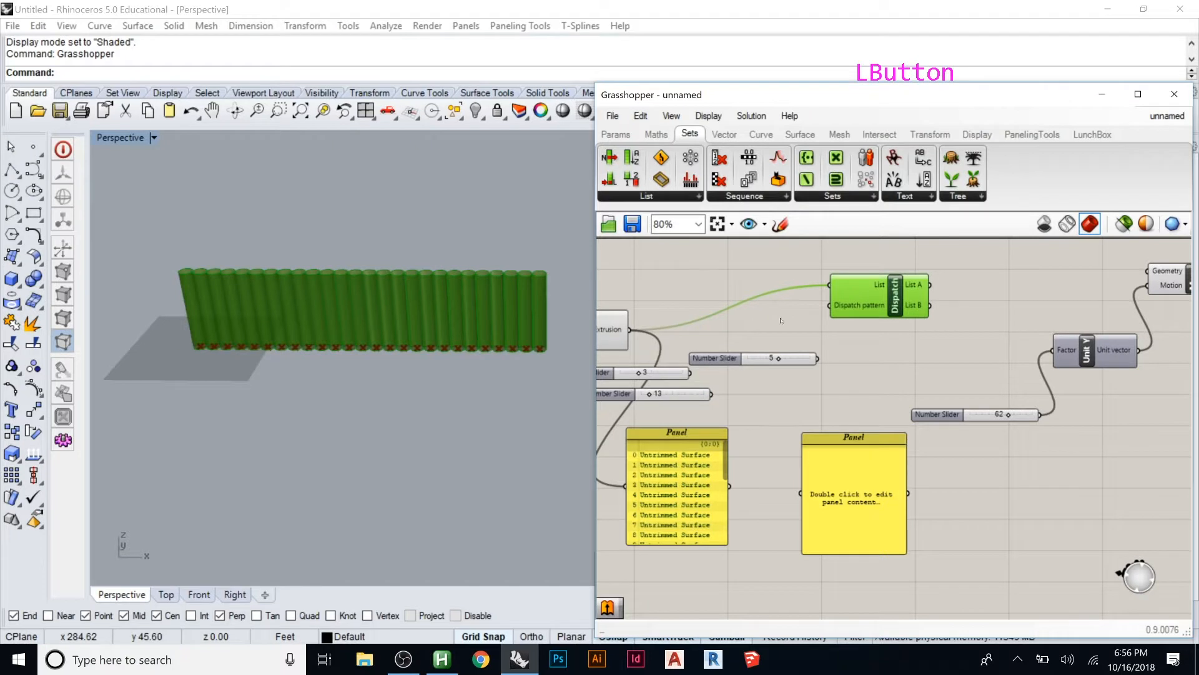
Check Dispatch's outputs and pattern, and wire its List A output into Move's Geometry input
scroll(780, 321, down, 2)
scroll(784, 294, up, 3)
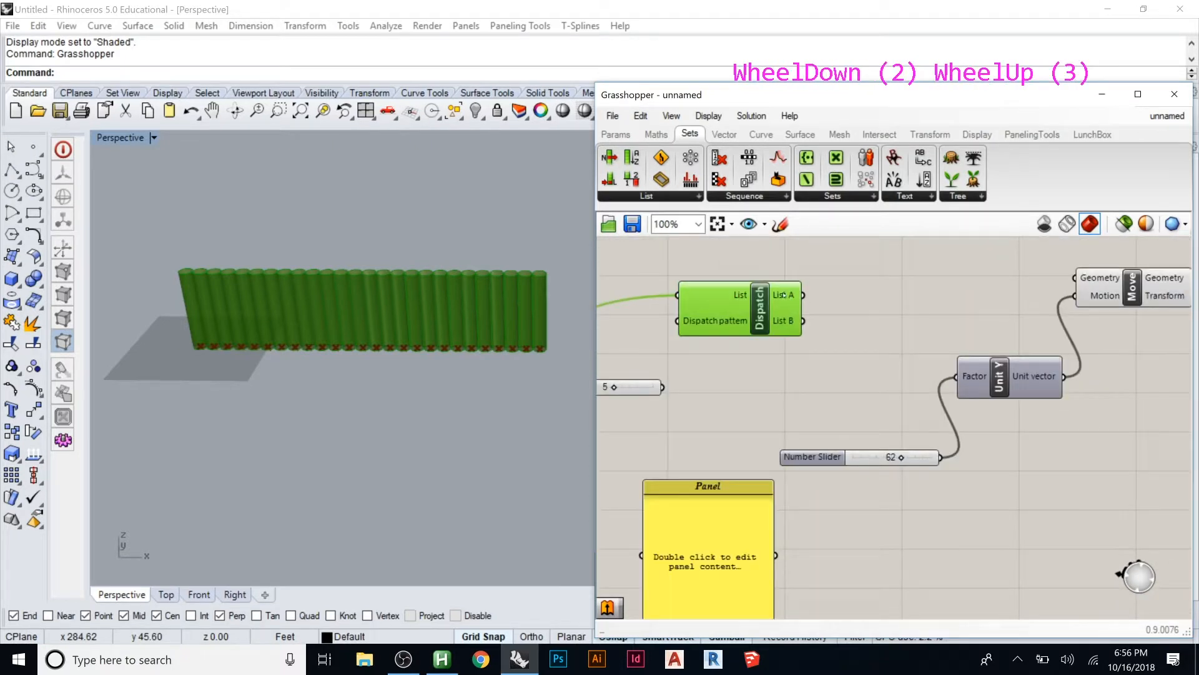
mouse_move(784, 295)
mouse_move(784, 320)
mouse_move(732, 323)
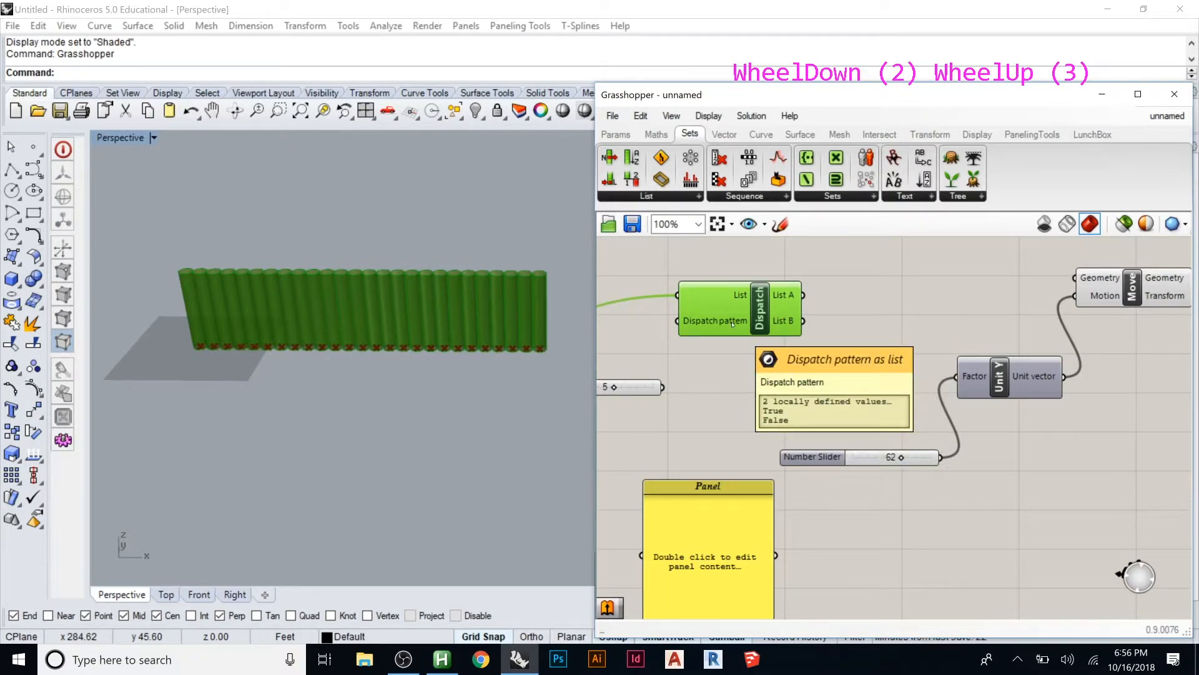
drag(804, 295, 1066, 276)
right_drag(313, 287, 325, 317)
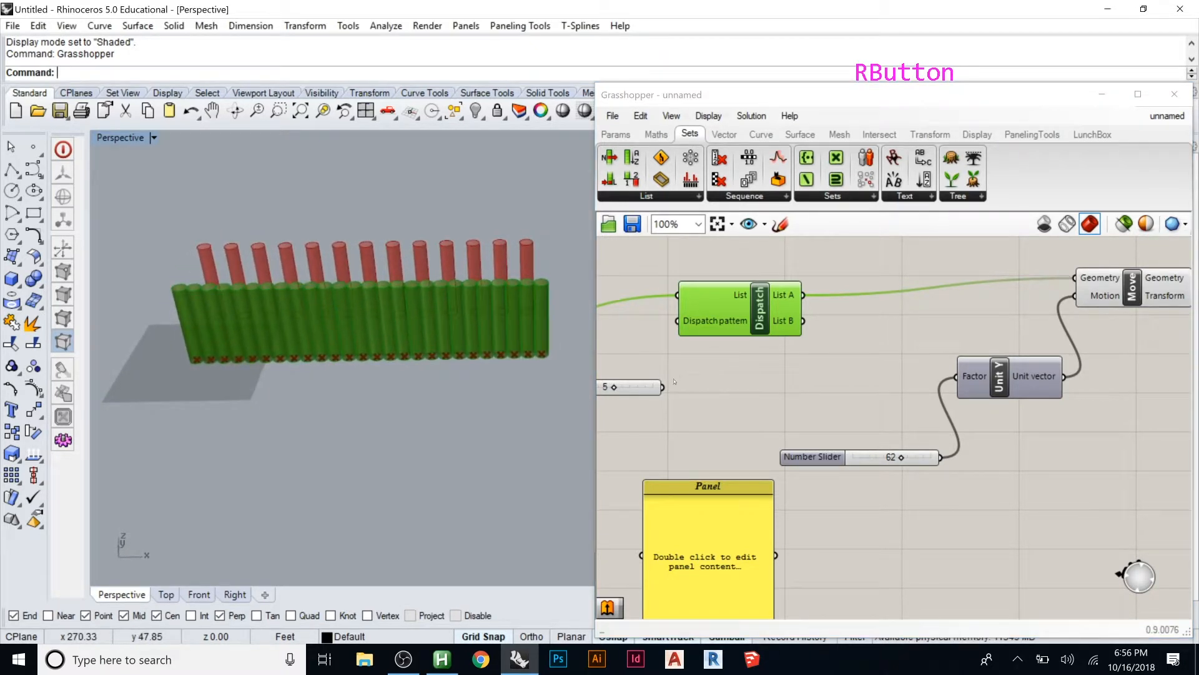
Try the former Cull frequency slider as the source of Dispatch's Dispatch pattern input
drag(662, 387, 678, 321)
click(725, 360)
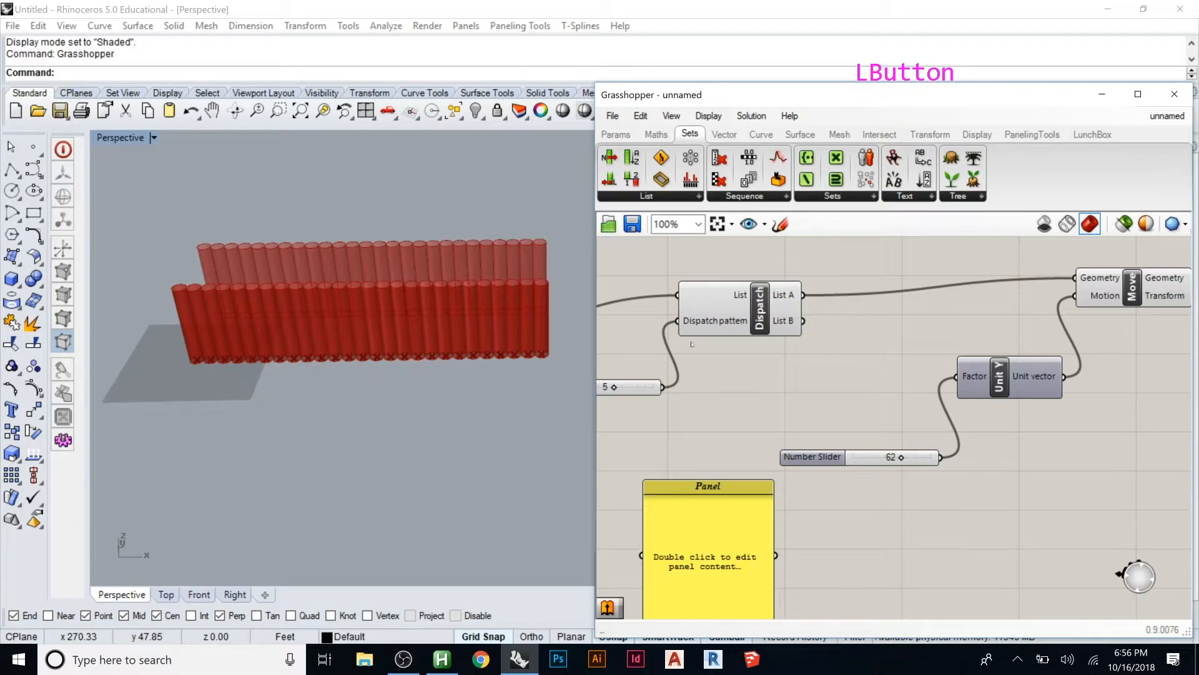
scroll(1006, 294, down, 2)
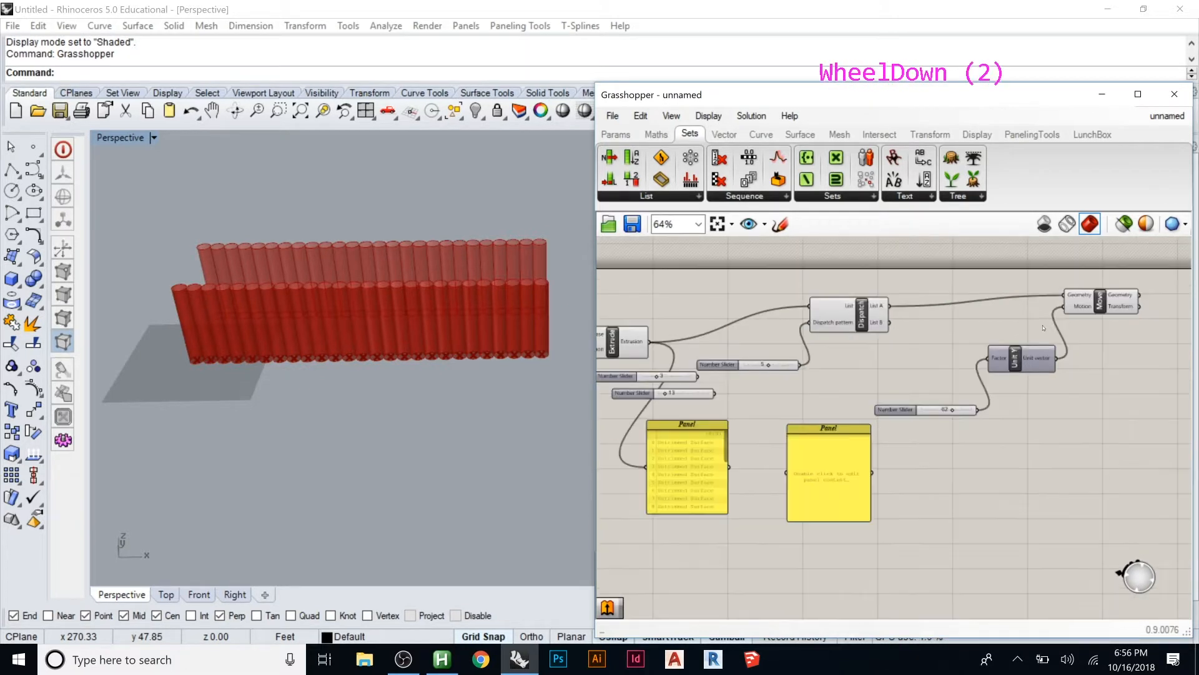
scroll(786, 379, up, 3)
Delete the number slider wired into Dispatch's Dispatch pattern input
drag(786, 379, 747, 379)
click(790, 377)
key(Delete)
Set Dispatch's pattern booleans to True, True, True, True, False and commit the changes
right_click(897, 298)
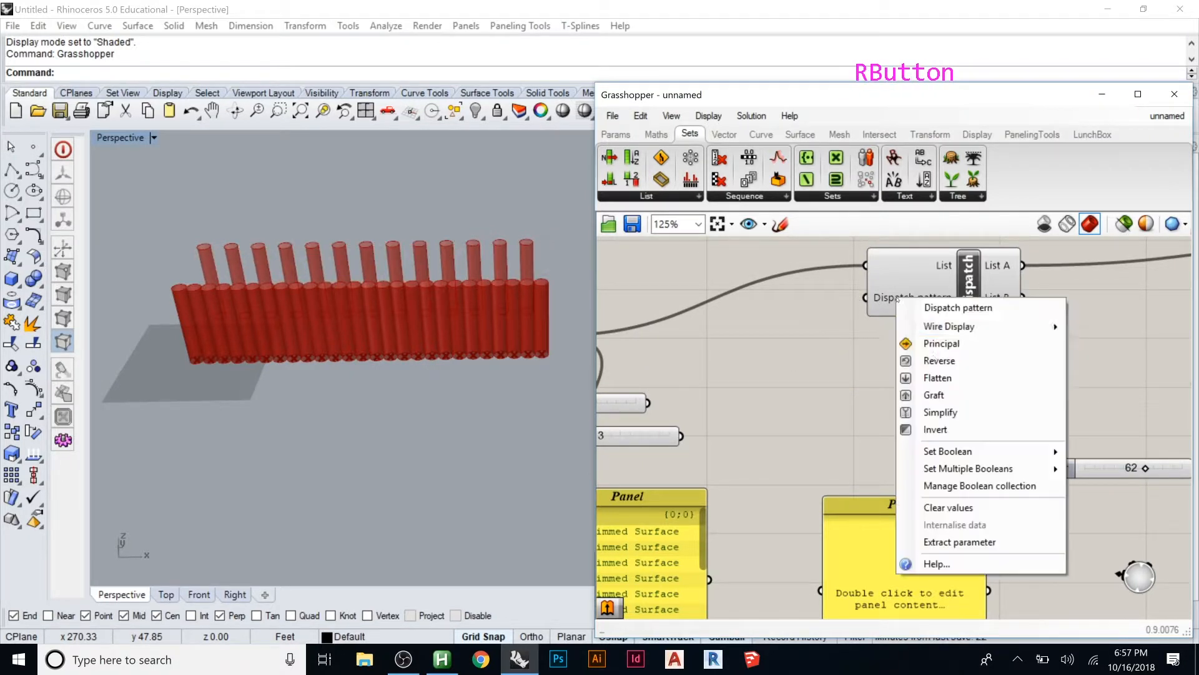
mouse_move(975, 469)
click(760, 378)
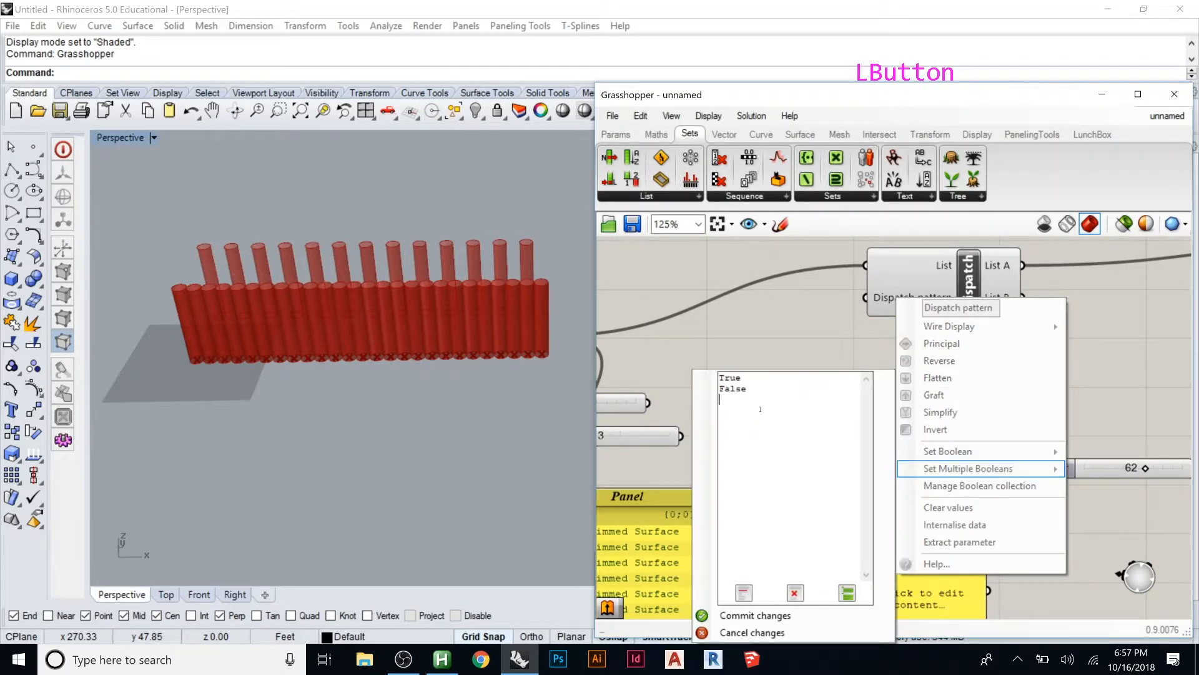
click(760, 378)
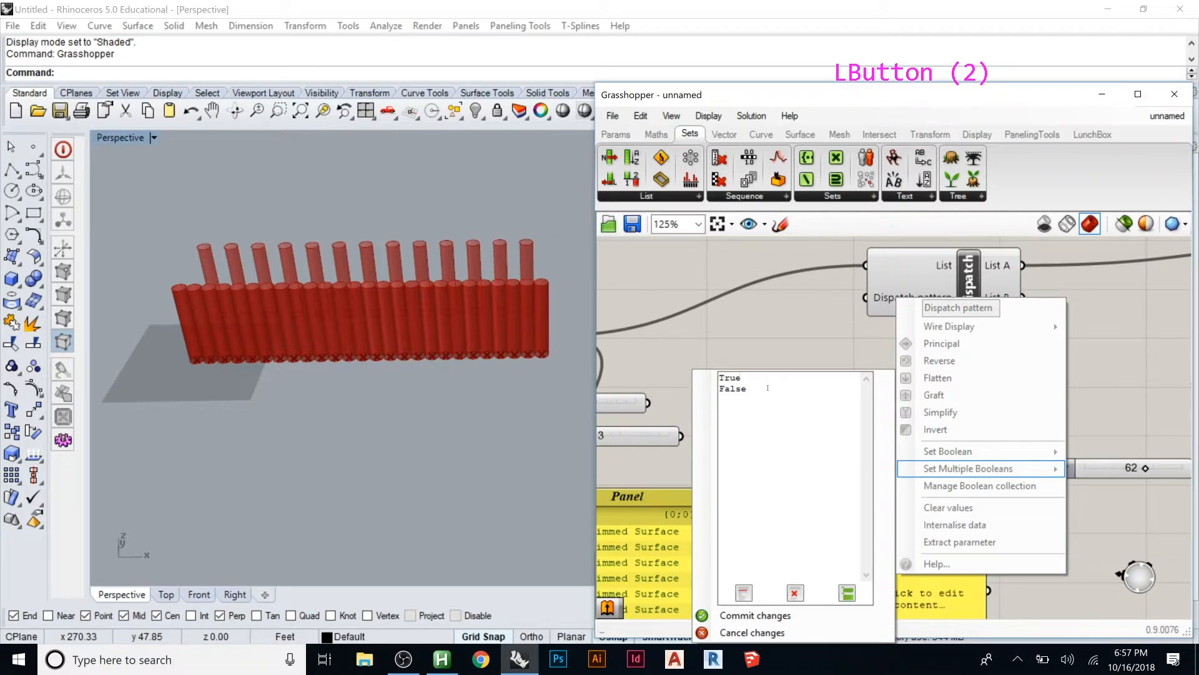
key(Return)
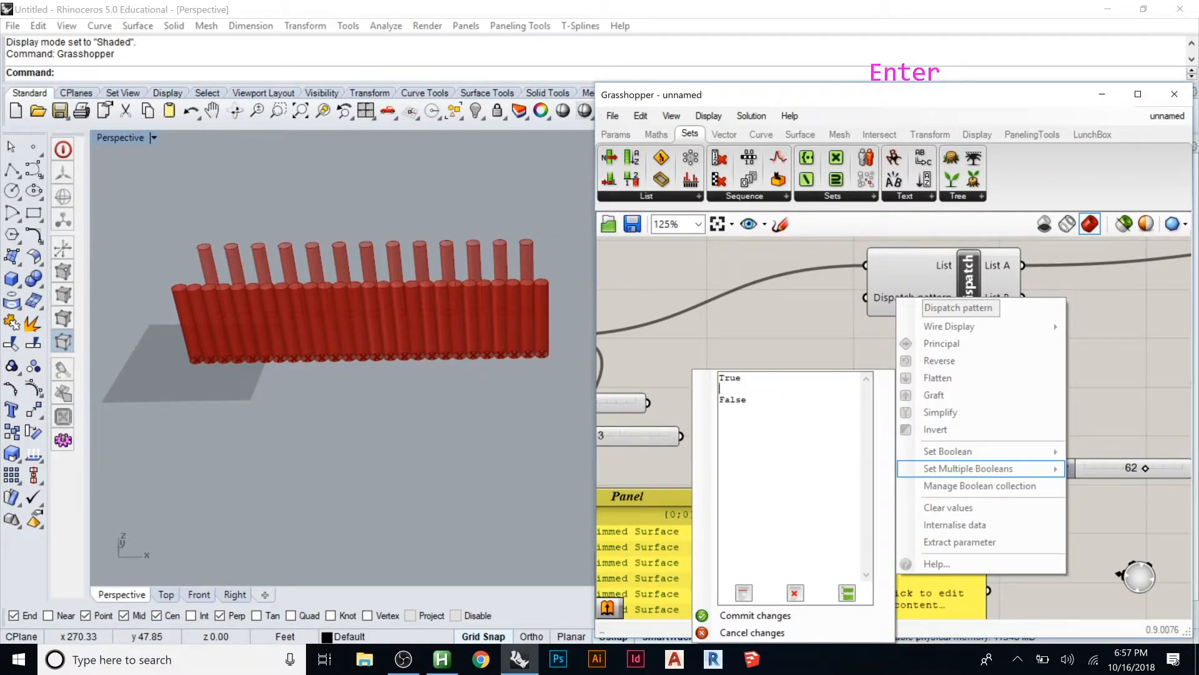
text(True)
key(BackSpace)
key(BackSpace)
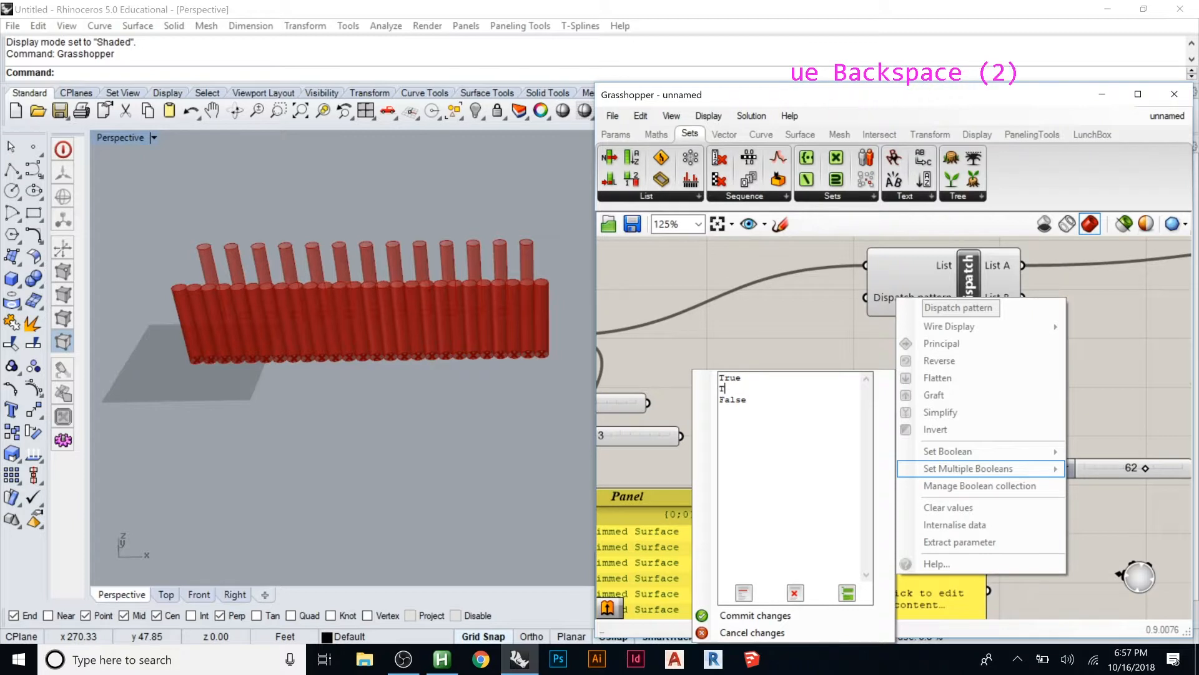
text(rue)
key(Return)
text(True)
key(Return)
text(True)
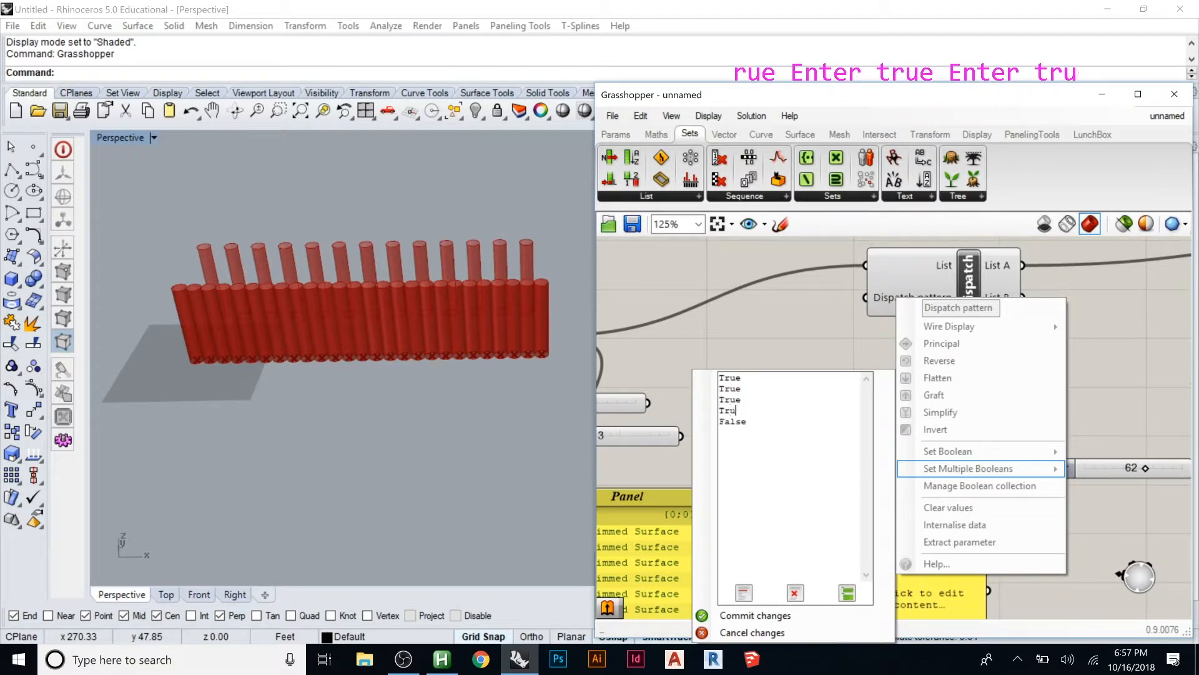
click(758, 614)
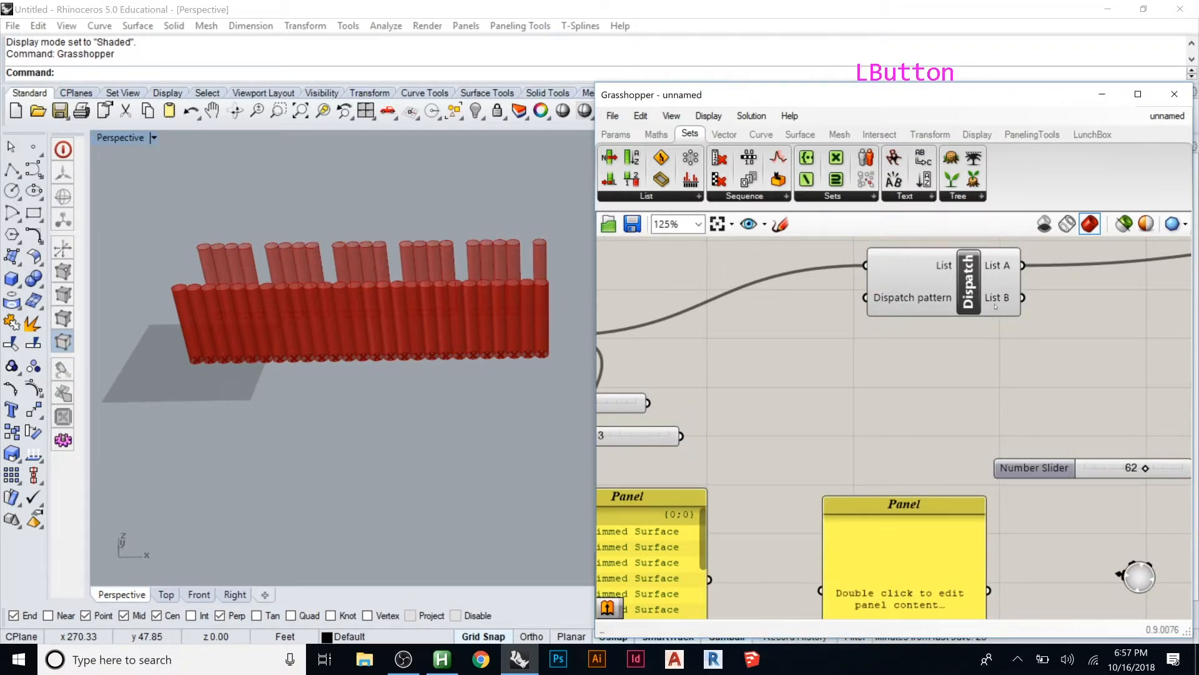
Check Dispatch's List A and List B outputs, and shift the Move, Unit Y and slider group up and right
mouse_move(1005, 297)
mouse_move(1010, 268)
drag(998, 298, 956, 299)
scroll(723, 340, down, 3)
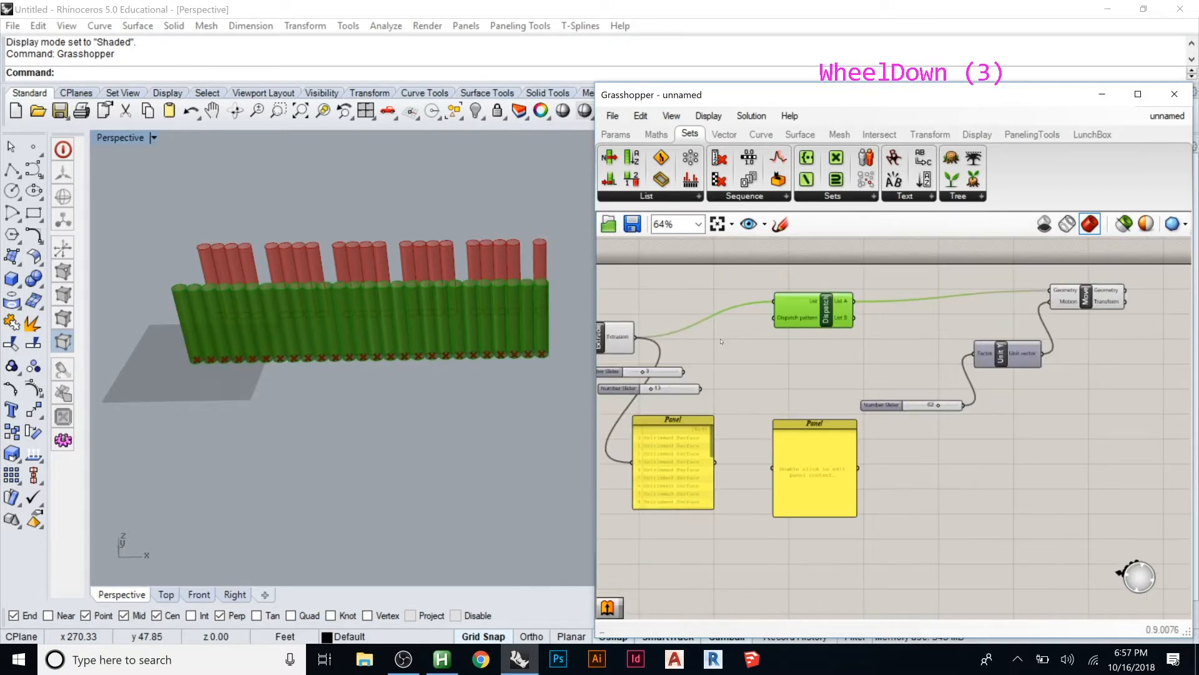
scroll(983, 313, up, 1)
drag(1173, 284, 812, 466)
drag(998, 375, 1057, 347)
Duplicate the Move, Unit Y and slider group below the original and wire Dispatch's List B output into the copied Move's Geometry input
scroll(743, 259, down, 2)
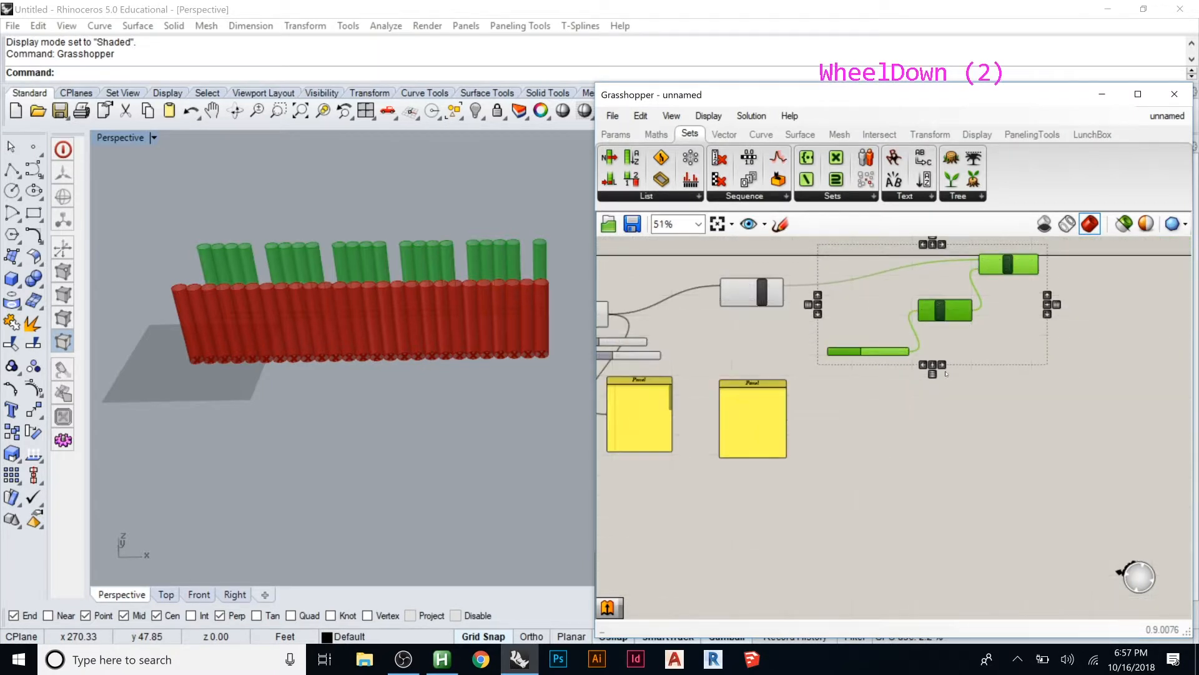
key(ctrl+c)
key(ctrl+v)
drag(932, 309, 937, 441)
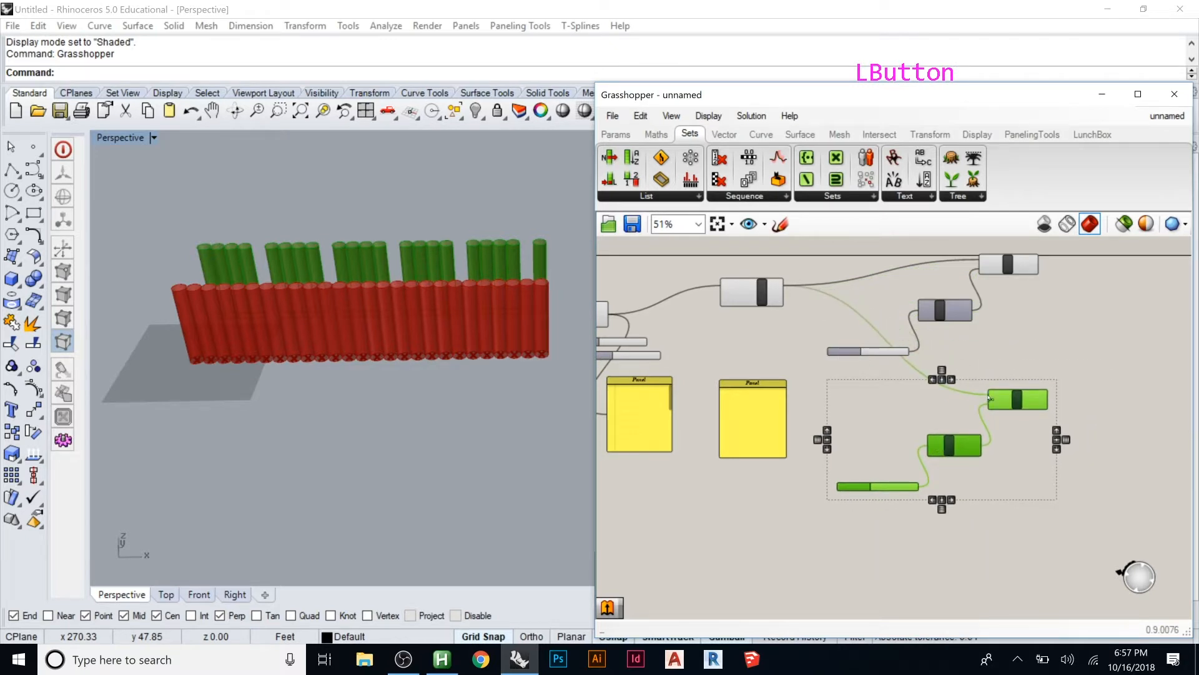
drag(786, 298, 989, 395)
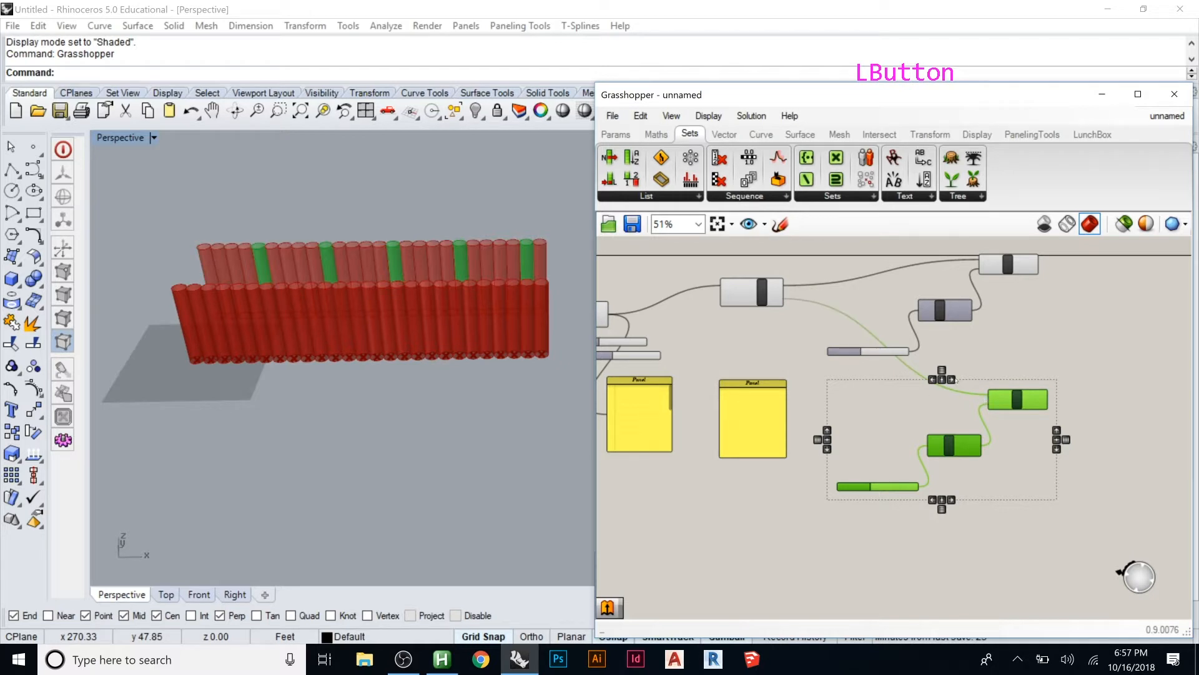
Space out the layout by moving the original Move group further right and repositioning Dispatch between Extrude and the two groups
drag(1056, 265, 880, 356)
drag(954, 305, 1056, 311)
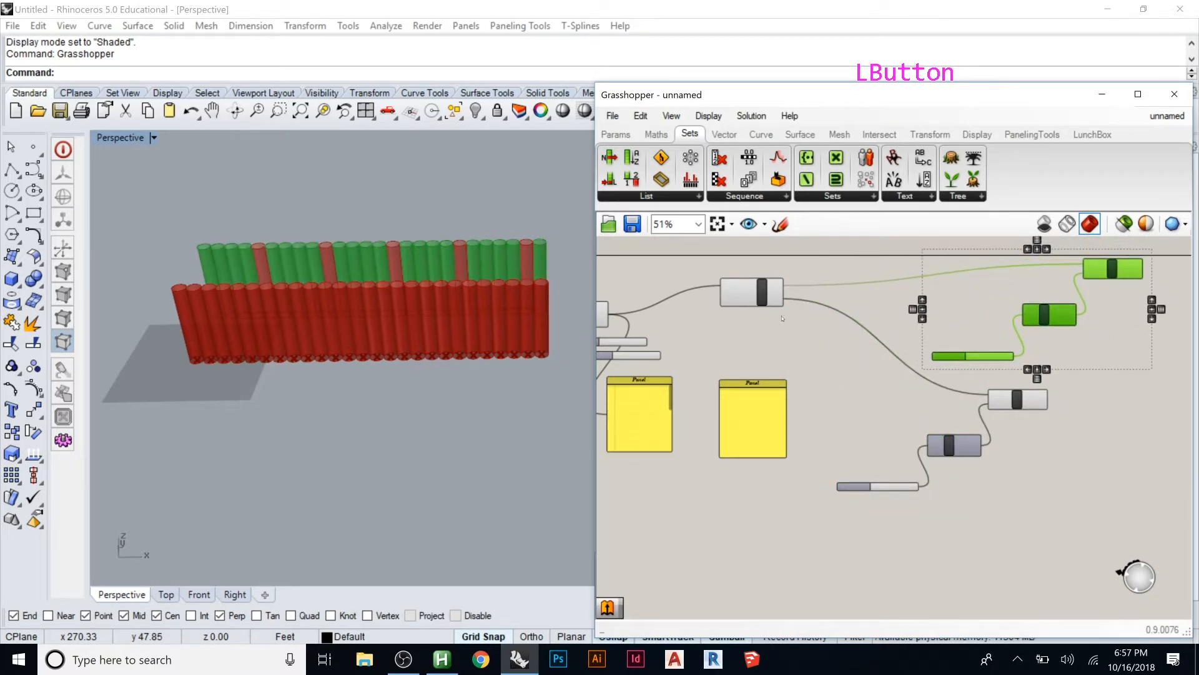
scroll(733, 290, up, 3)
drag(778, 291, 969, 369)
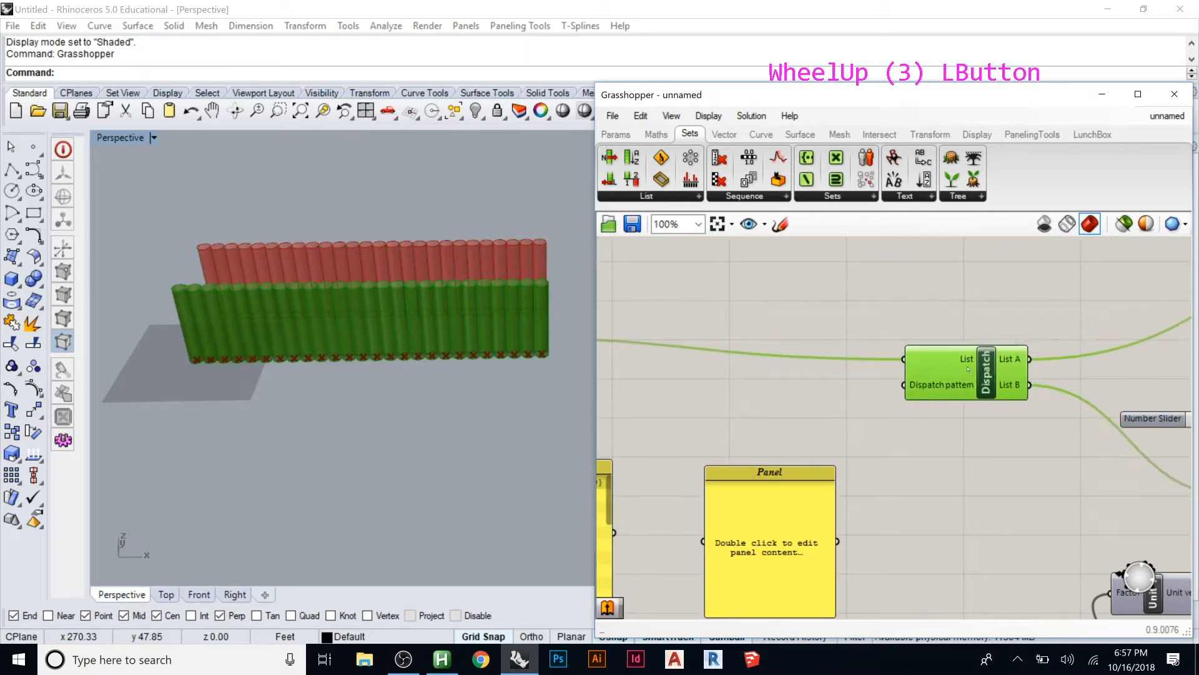
middle_click(1034, 418)
click(1026, 416)
click(1025, 415)
right_drag(953, 400, 650, 368)
scroll(682, 344, down, 1)
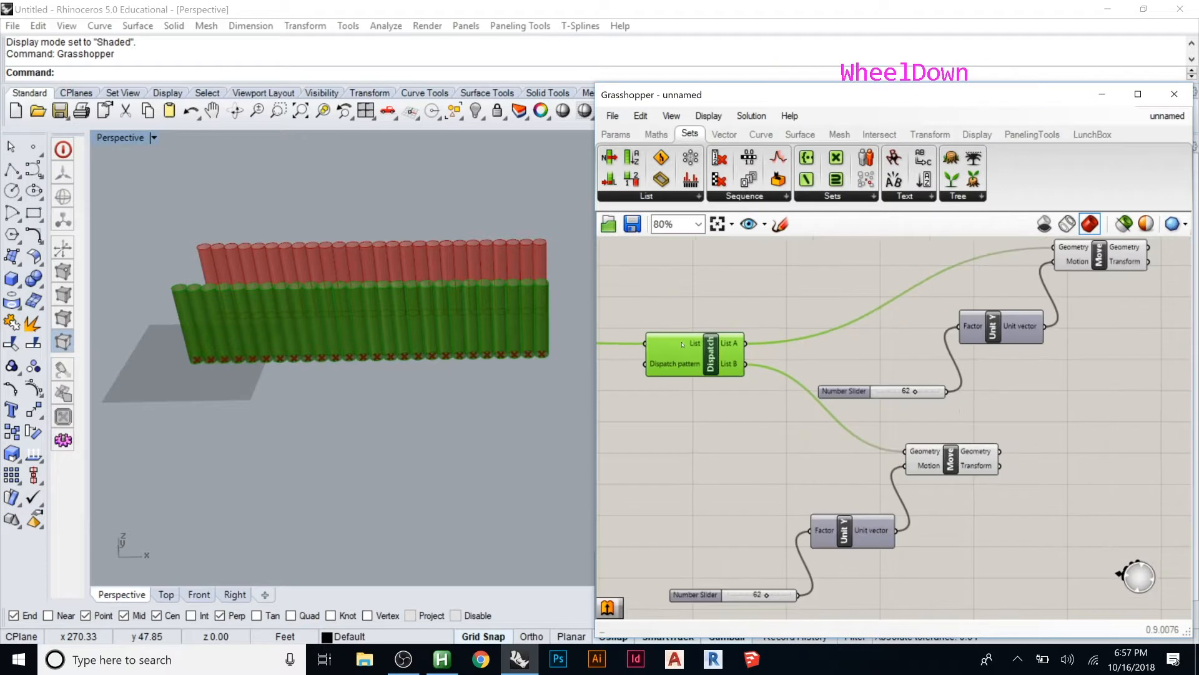
drag(1067, 268, 1051, 272)
Set the copied Unit Y's factor slider to 51 and view the two offset cylinder sets from the side
click(950, 459)
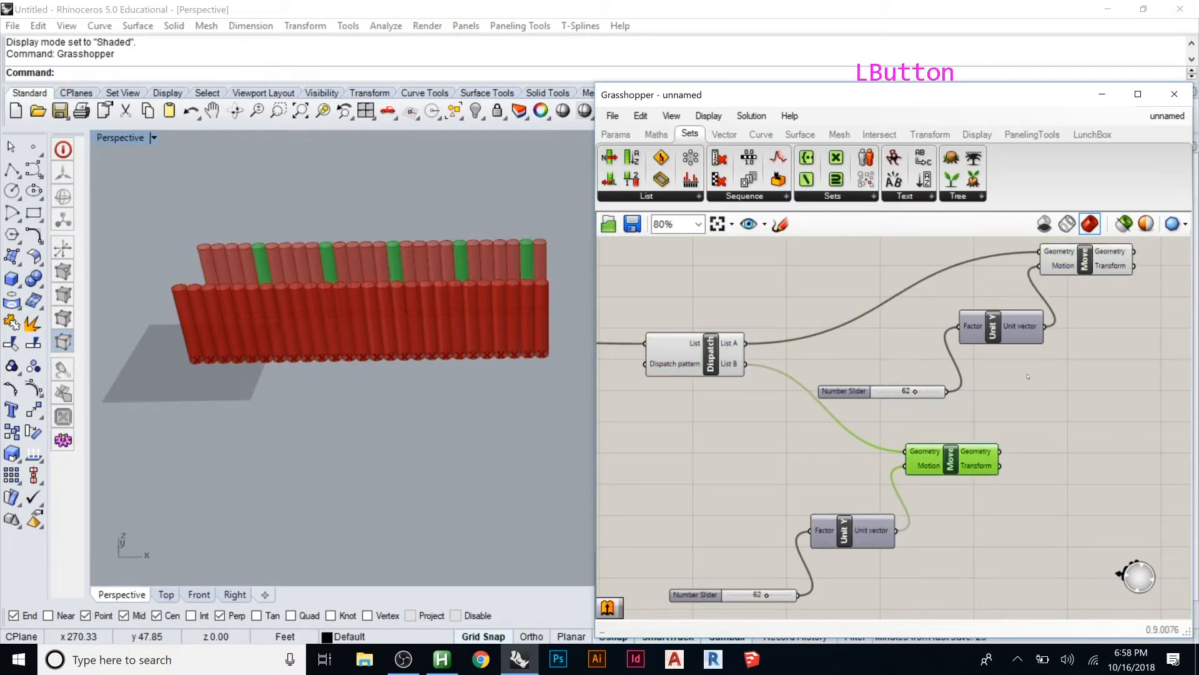
scroll(814, 554, down, 1)
scroll(814, 554, up, 2)
click(807, 554)
drag(807, 554, 799, 552)
right_drag(431, 302, 450, 331)
scroll(336, 315, up, 1)
scroll(336, 315, up, 3)
scroll(336, 315, down, 1)
Set Dispatch's boolean pattern to True, True, False, True, False and view the regrouped cylinders in perspective
click(840, 324)
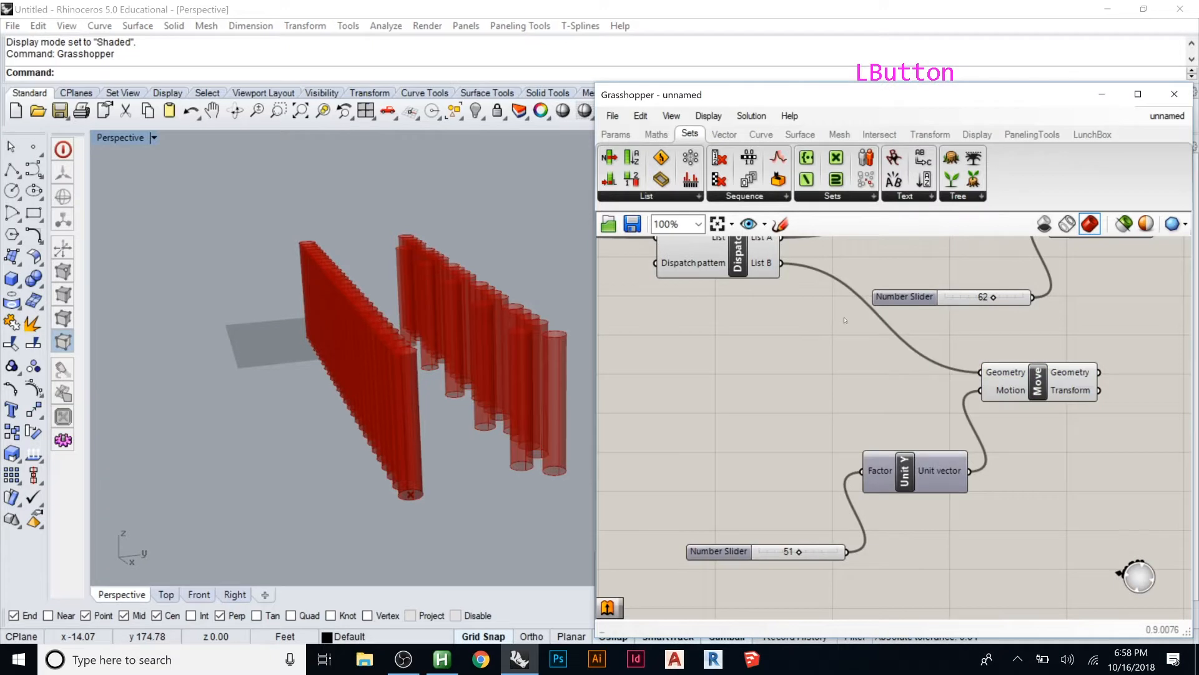
click(884, 453)
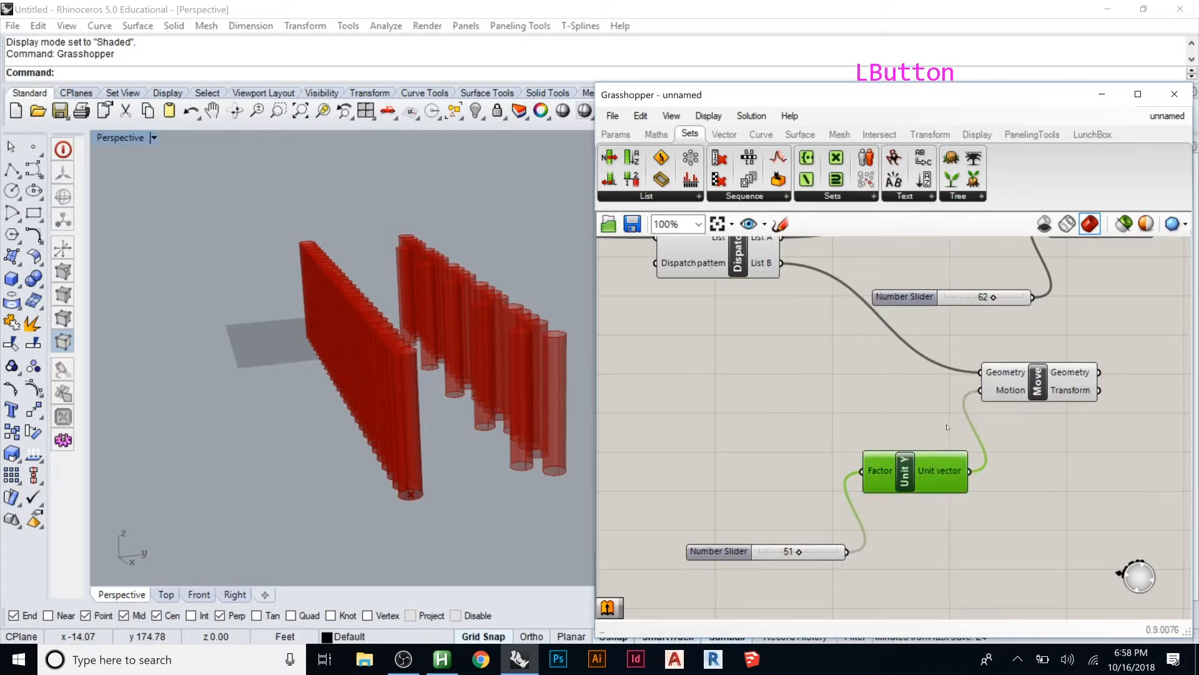
click(993, 381)
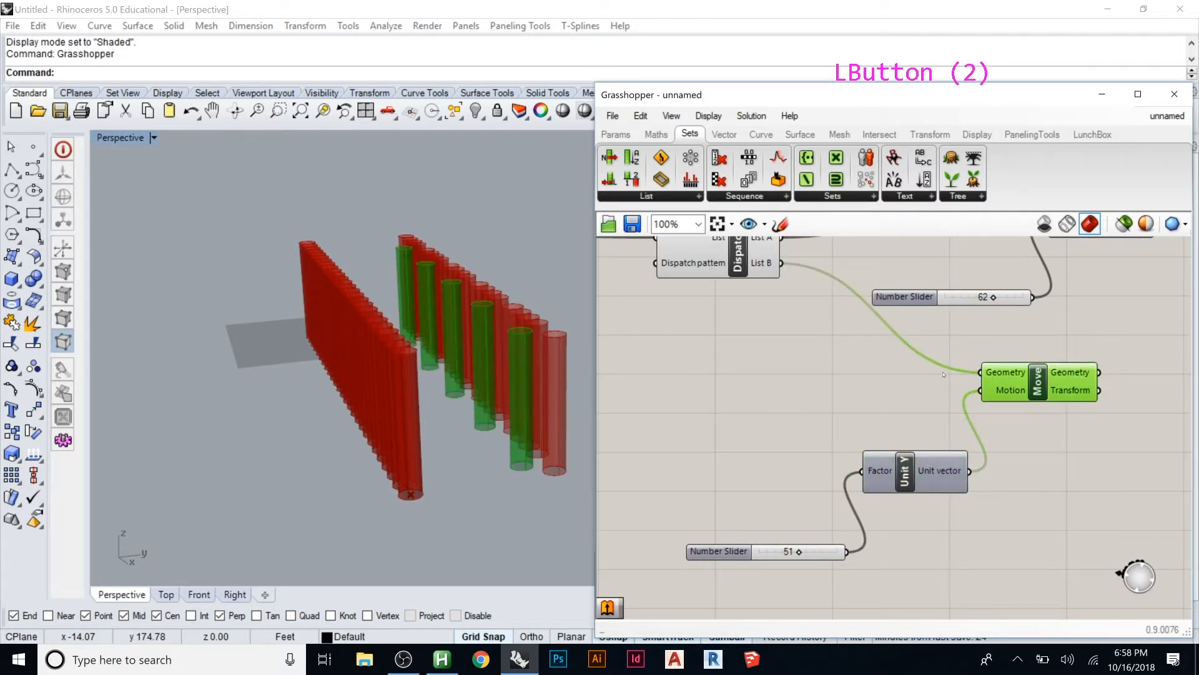
right_click(705, 265)
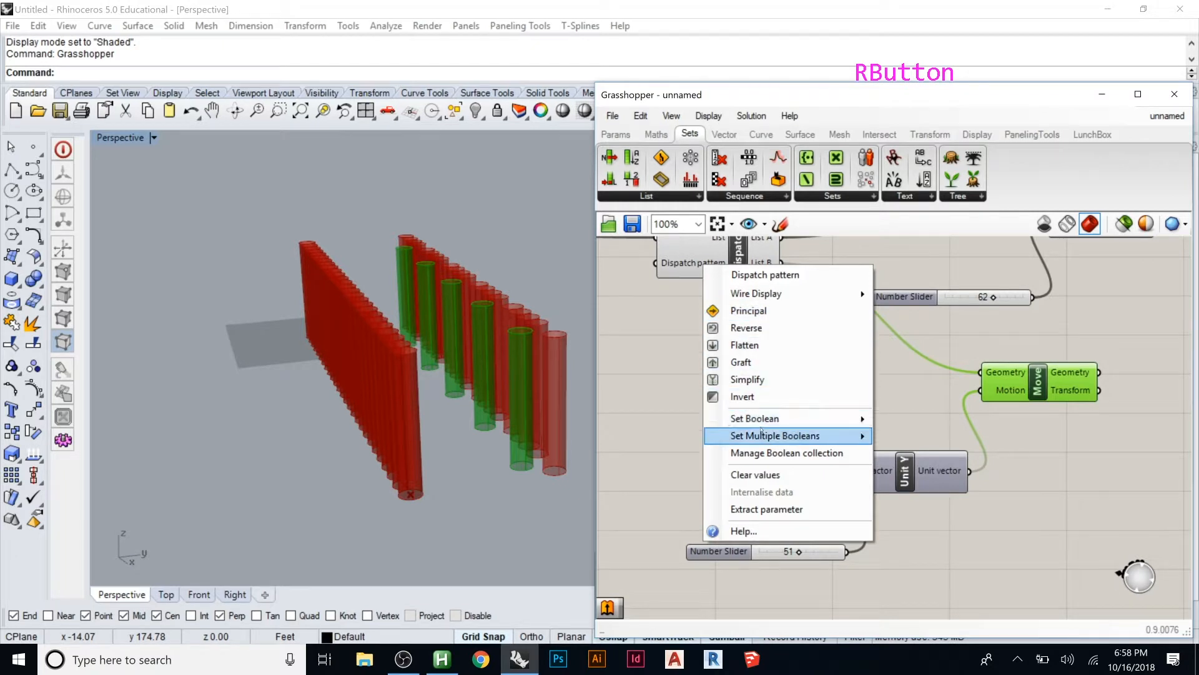
mouse_move(850, 430)
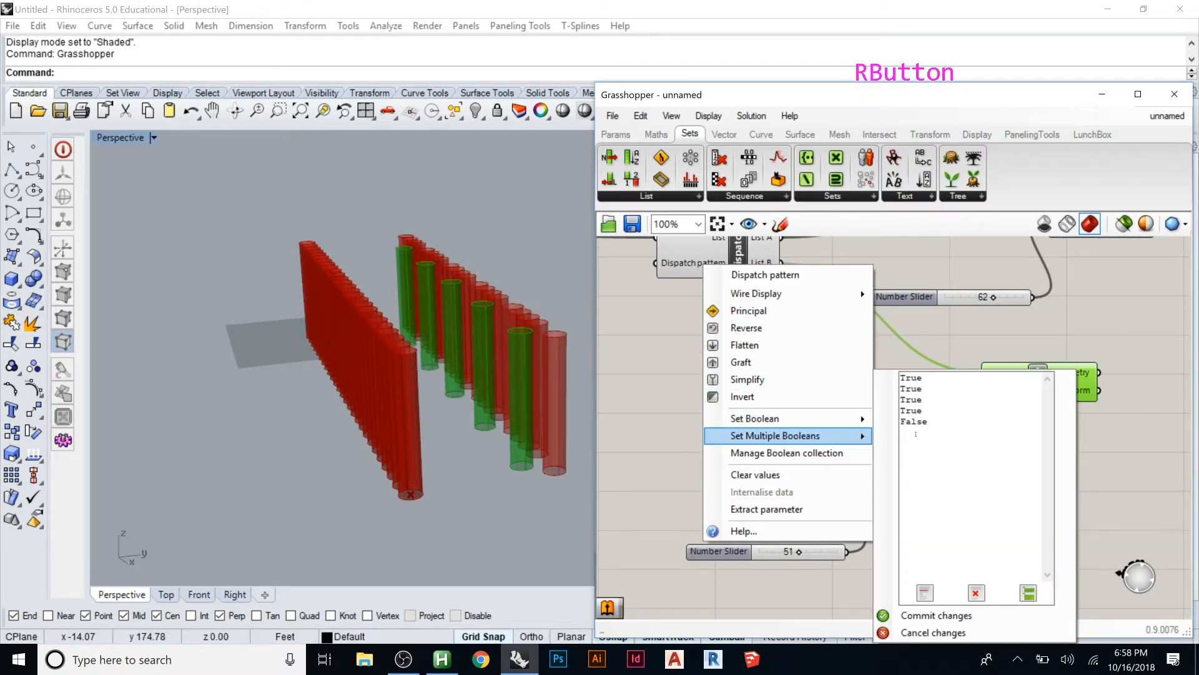
click(942, 413)
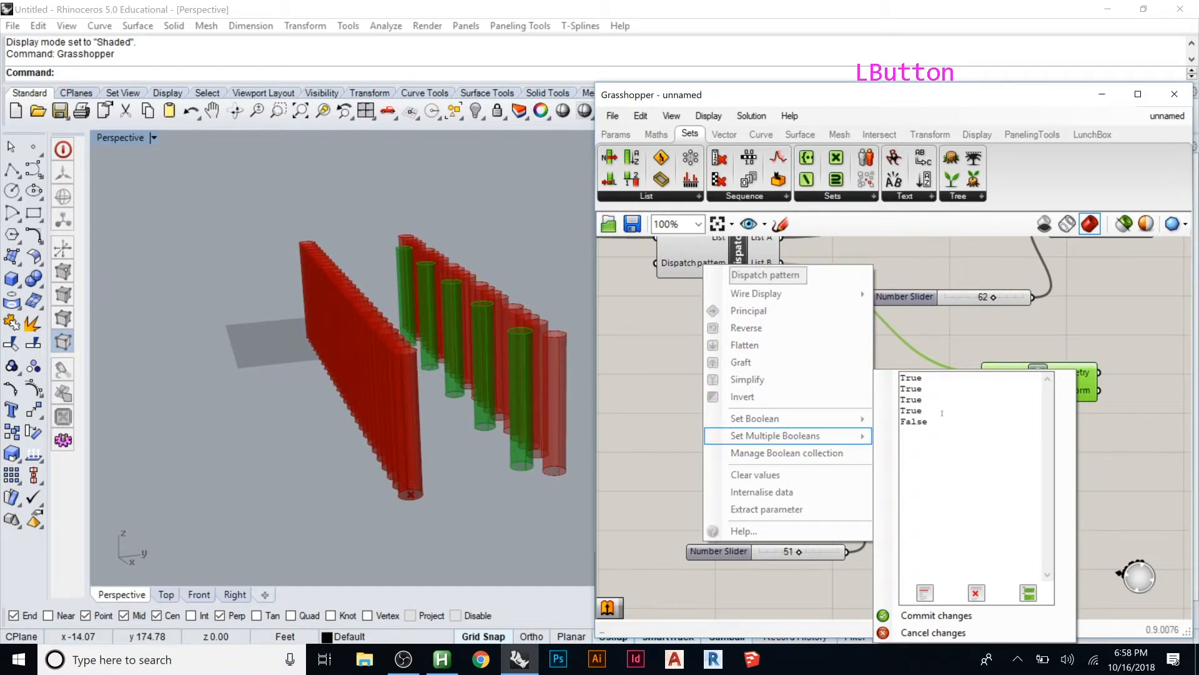
drag(940, 396, 884, 405)
text(False)
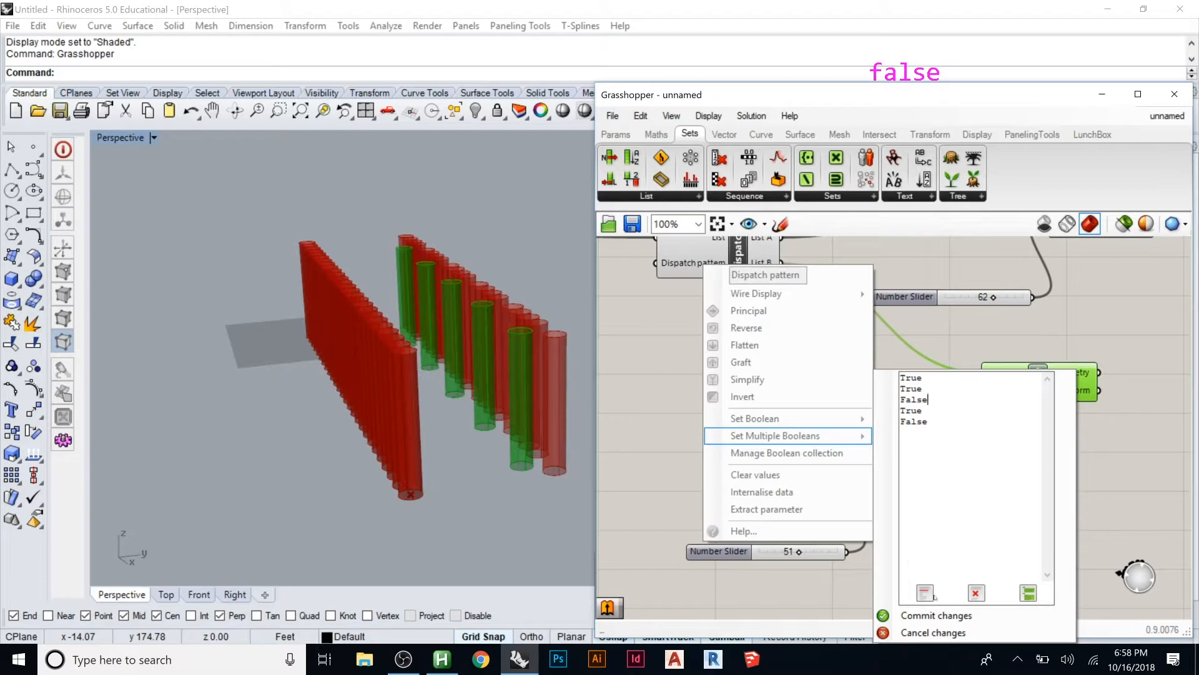
click(936, 615)
right_drag(455, 361, 599, 400)
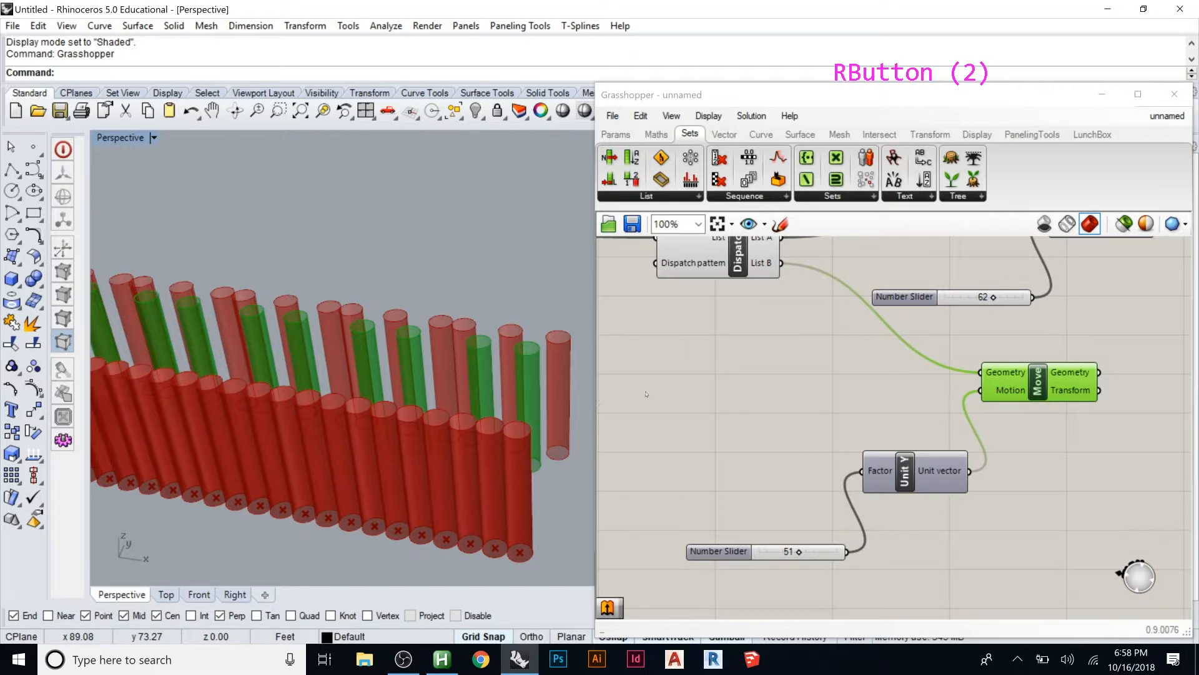
Adjust Dispatch's position on the canvas between Extrude and the two Move groups
click(844, 375)
scroll(1070, 361, down, 4)
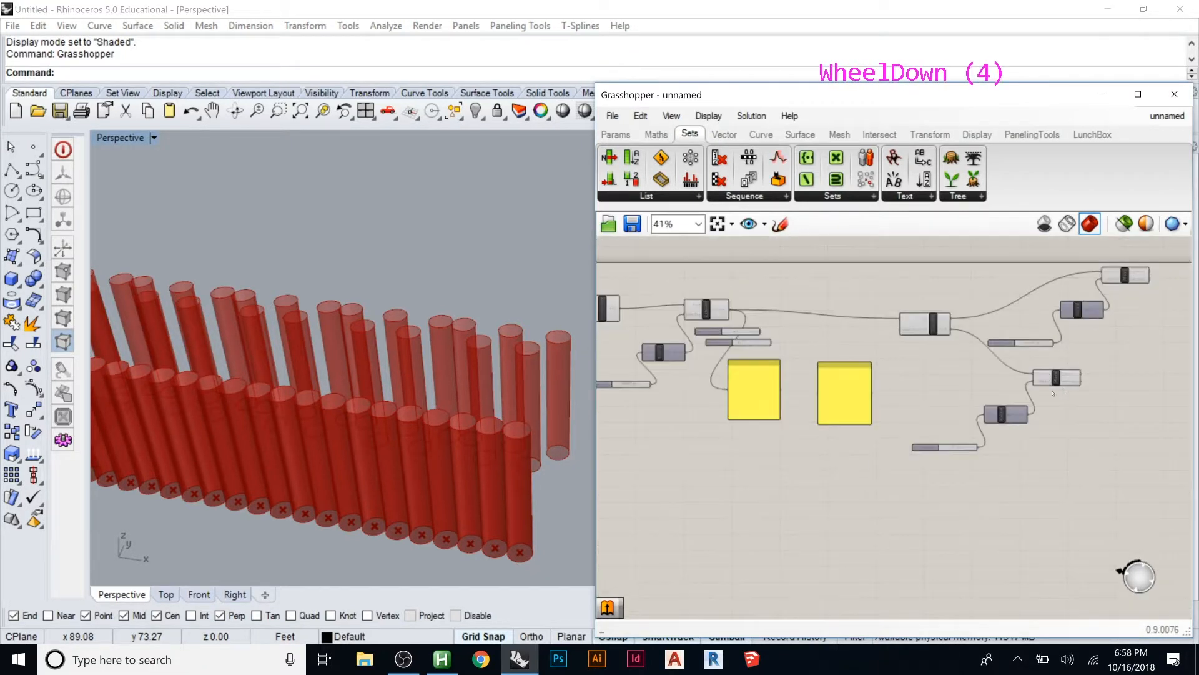
scroll(1007, 357, up, 3)
click(1007, 357)
click(969, 351)
drag(969, 351, 976, 337)
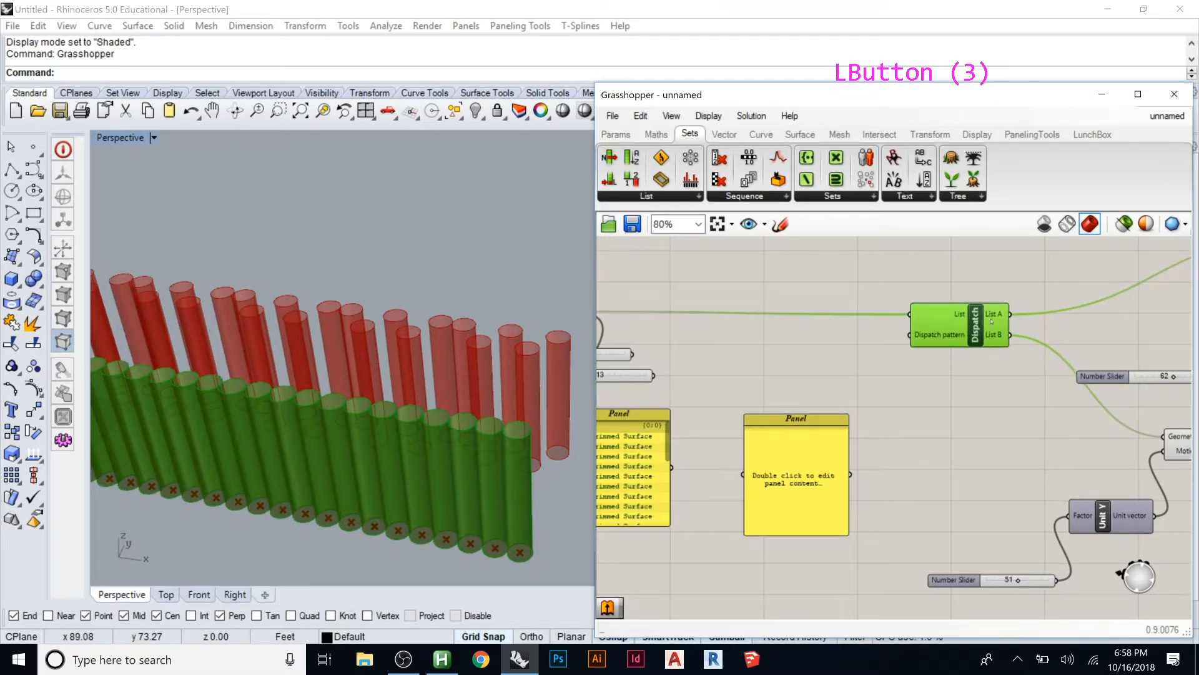
scroll(991, 321, down, 1)
click(865, 293)
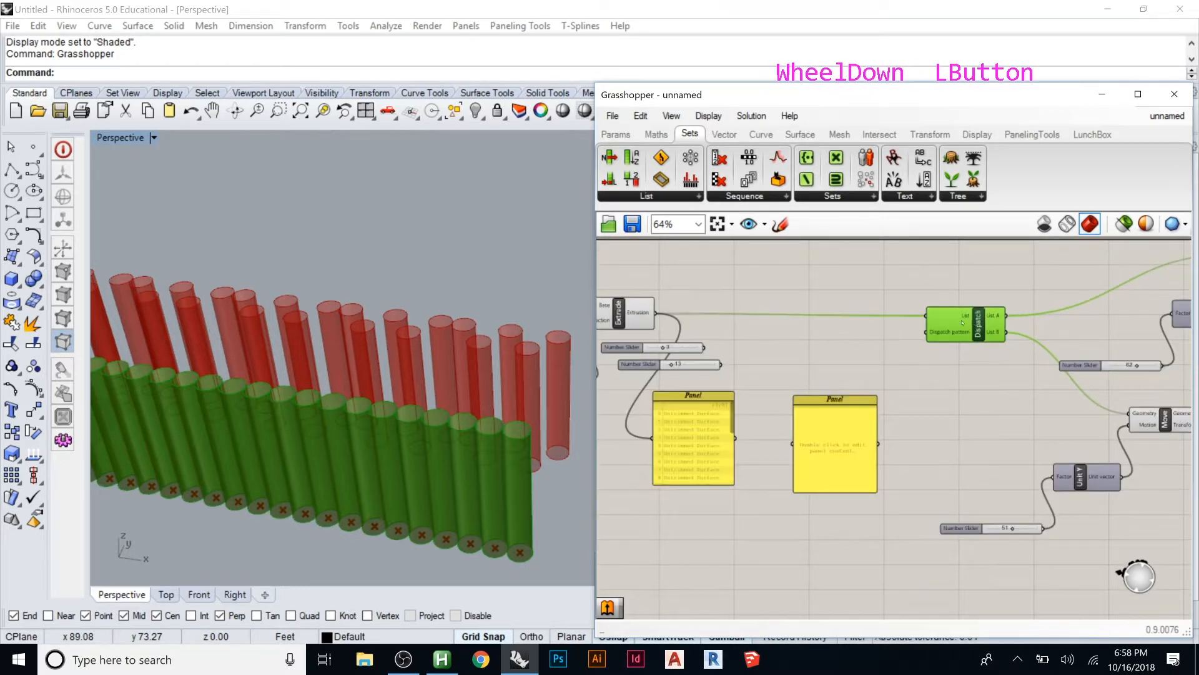
Search for "greater than", add the Larger Than component and place it above the wire between Extrude and Dispatch
double_click(866, 293)
text(less)
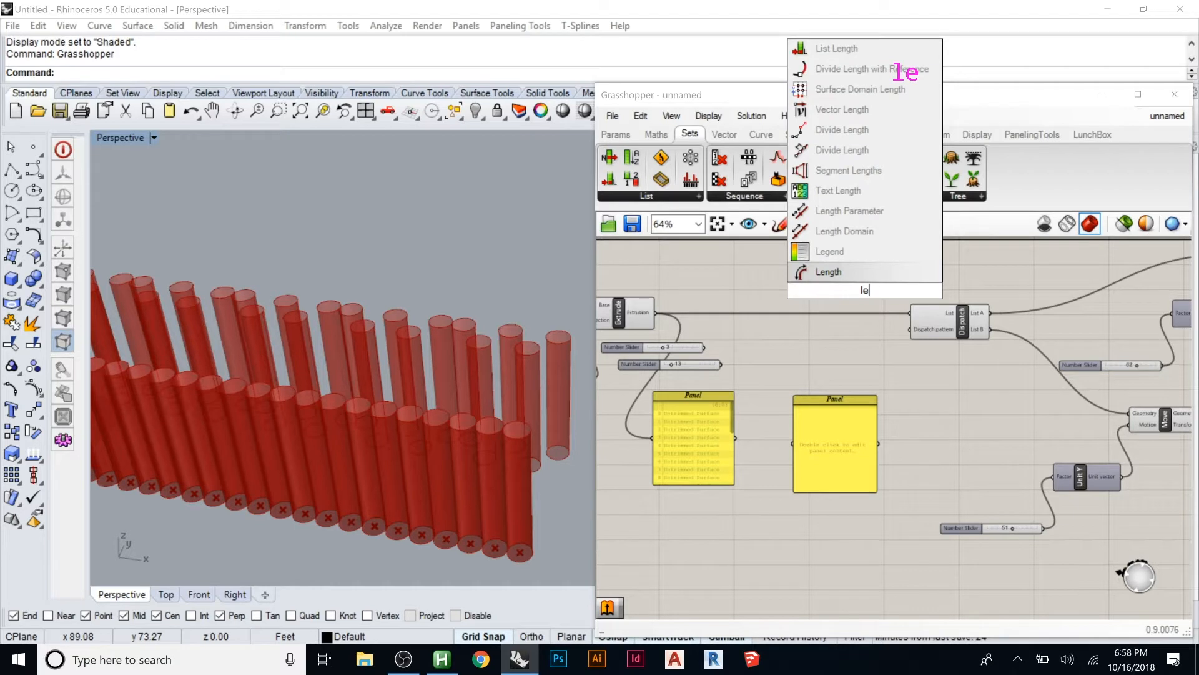
key(BackSpace)
key(BackSpace)
key(BackSpace)
key(BackSpace)
text(greater)
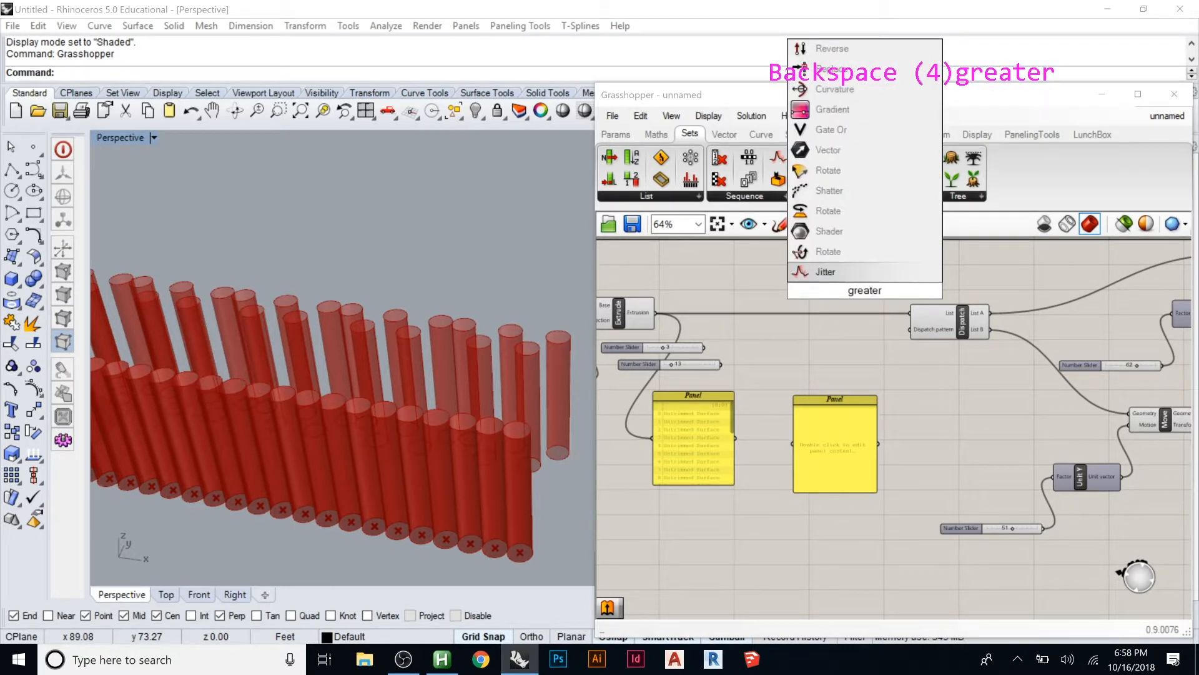
text( tha)
key(BackSpace)
text(han)
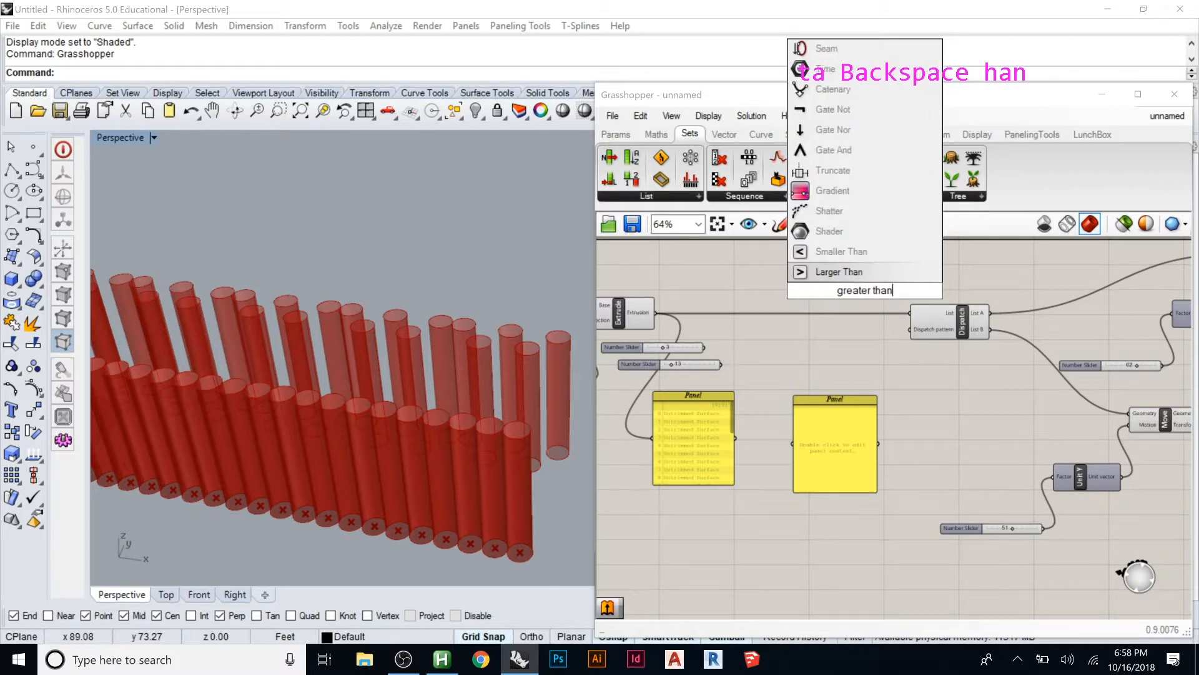
click(839, 272)
drag(849, 289, 790, 288)
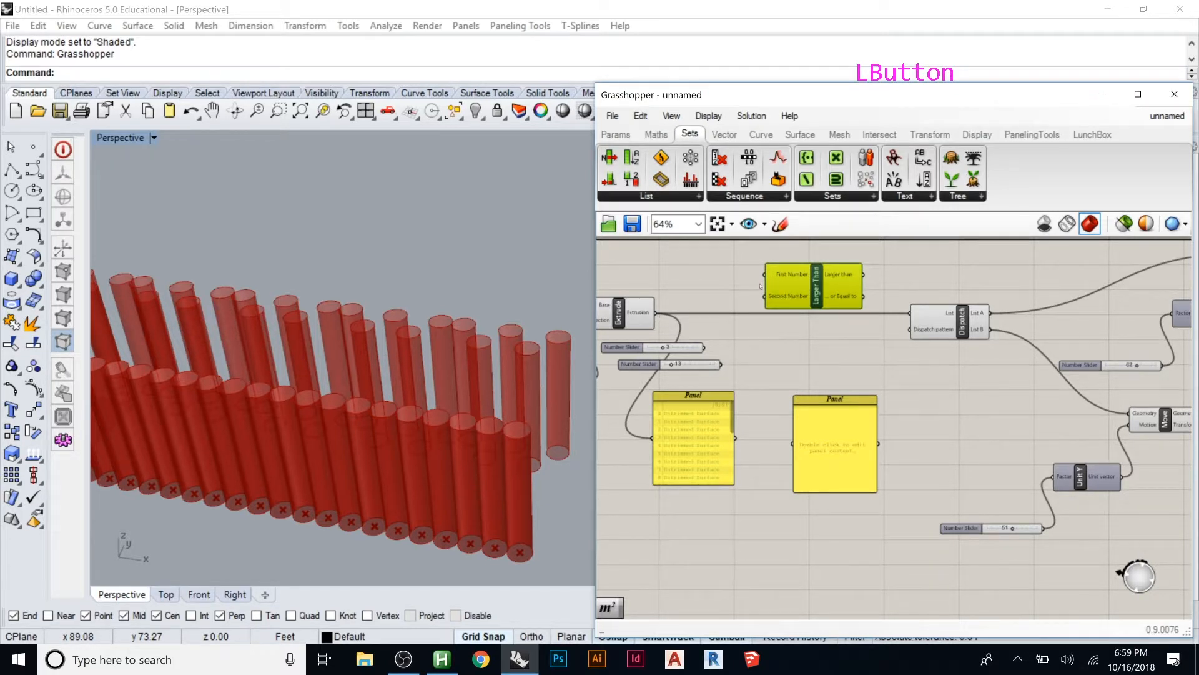
mouse_move(788, 275)
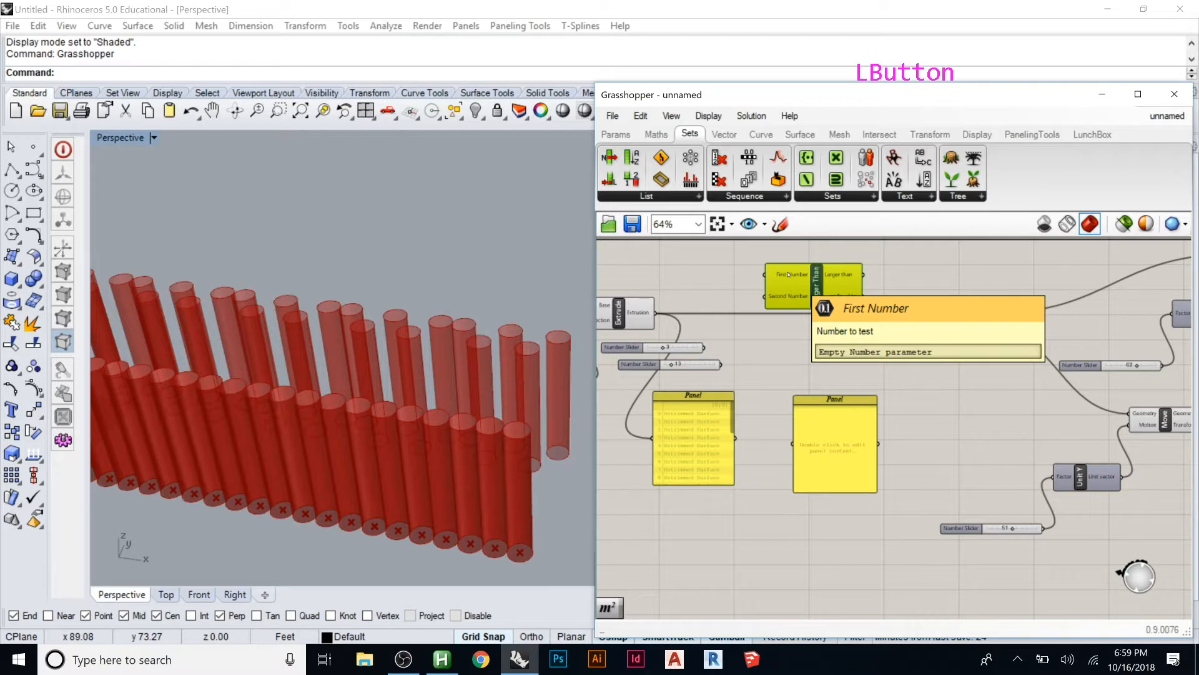
drag(797, 286, 797, 289)
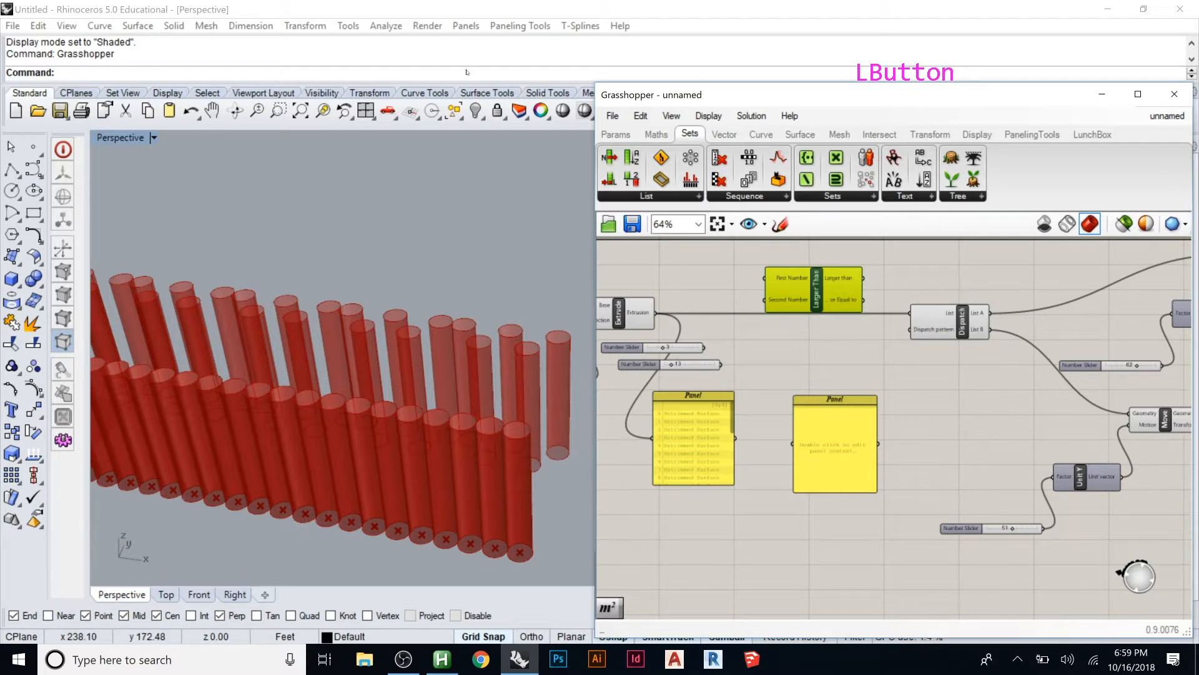
Open the Lists and Filters definition from the GH Definitions folder
click(612, 116)
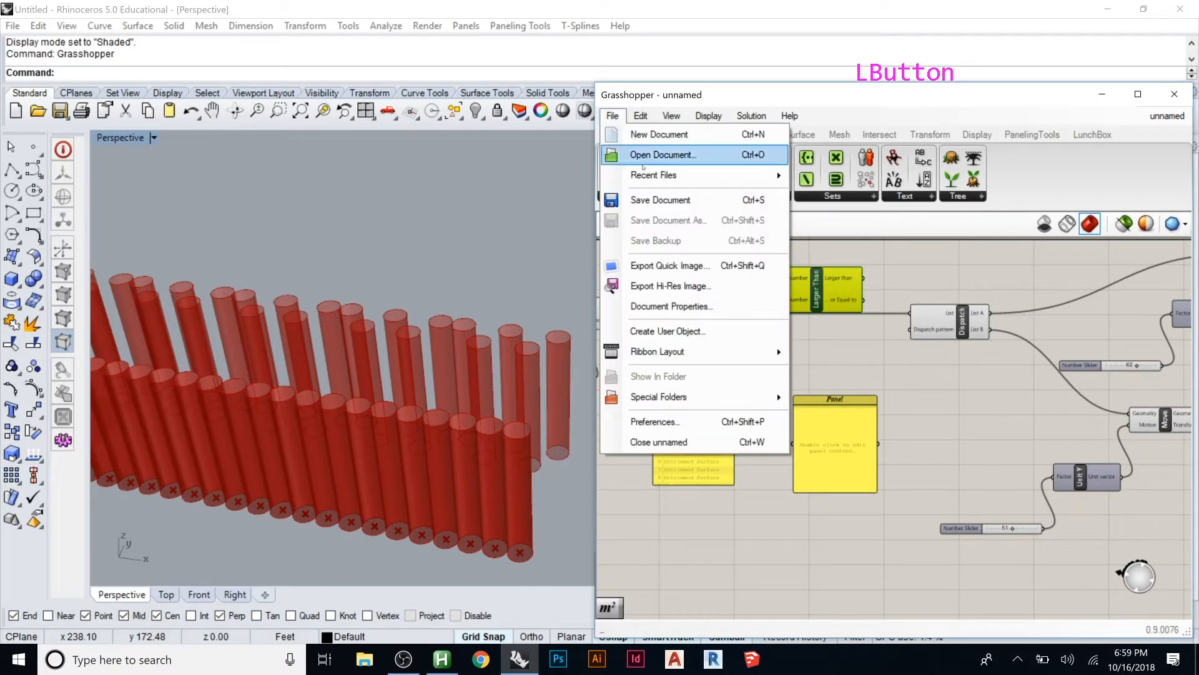
click(641, 115)
click(613, 115)
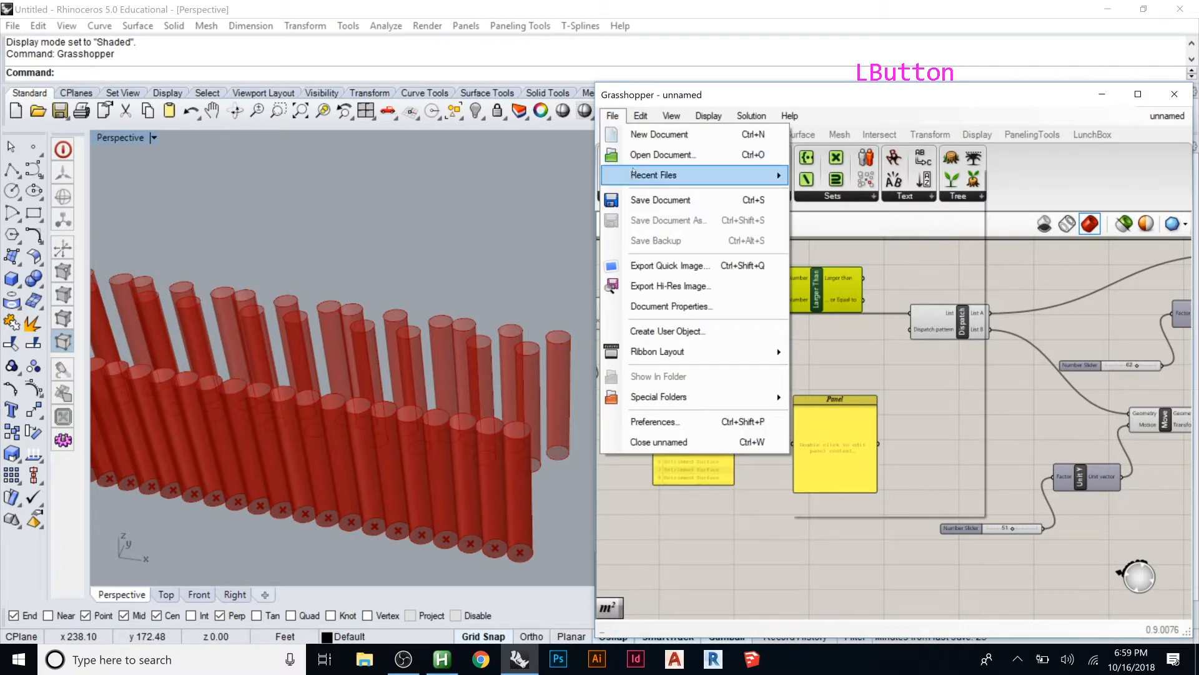
click(643, 154)
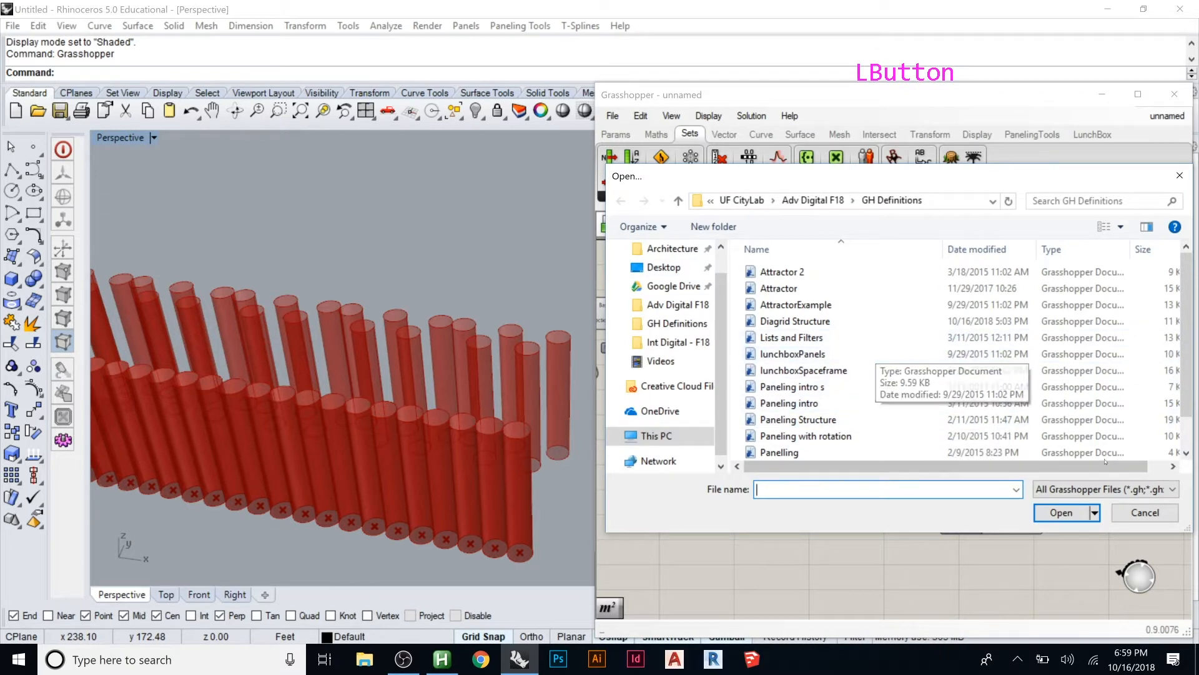
click(773, 338)
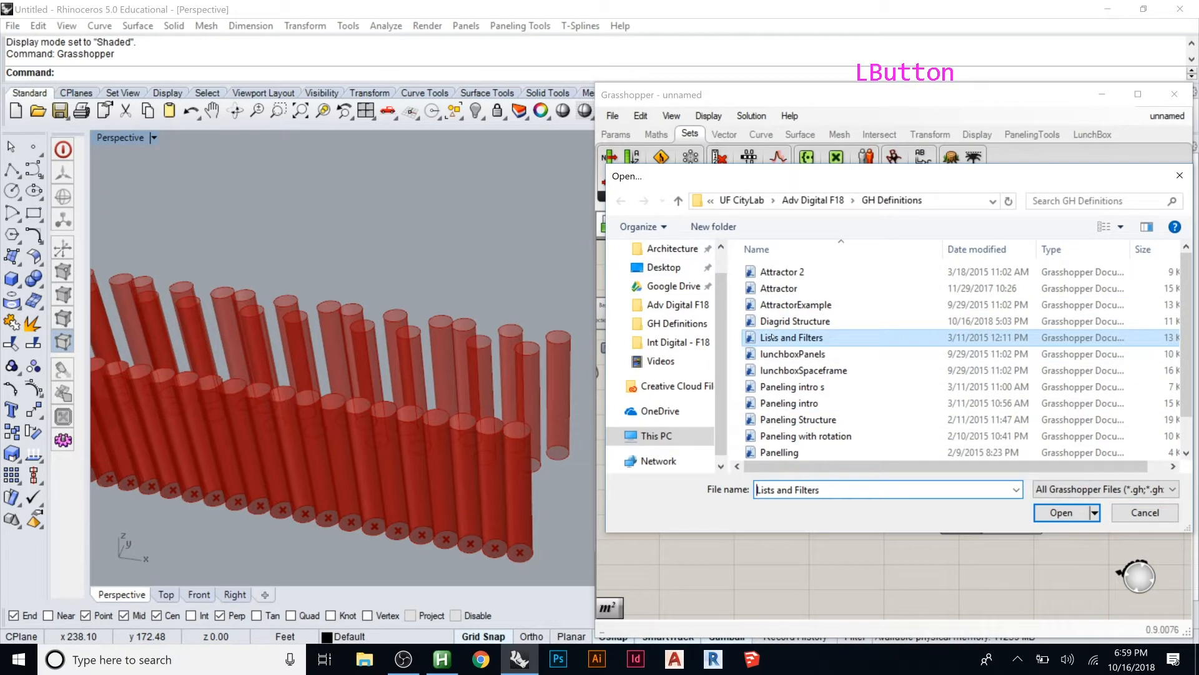
double_click(774, 337)
Examine the Circle parameter at the start of the definition and the cylinders generated in the perspective view
click(822, 263)
scroll(822, 263, down, 2)
scroll(822, 263, down, 4)
scroll(742, 312, up, 6)
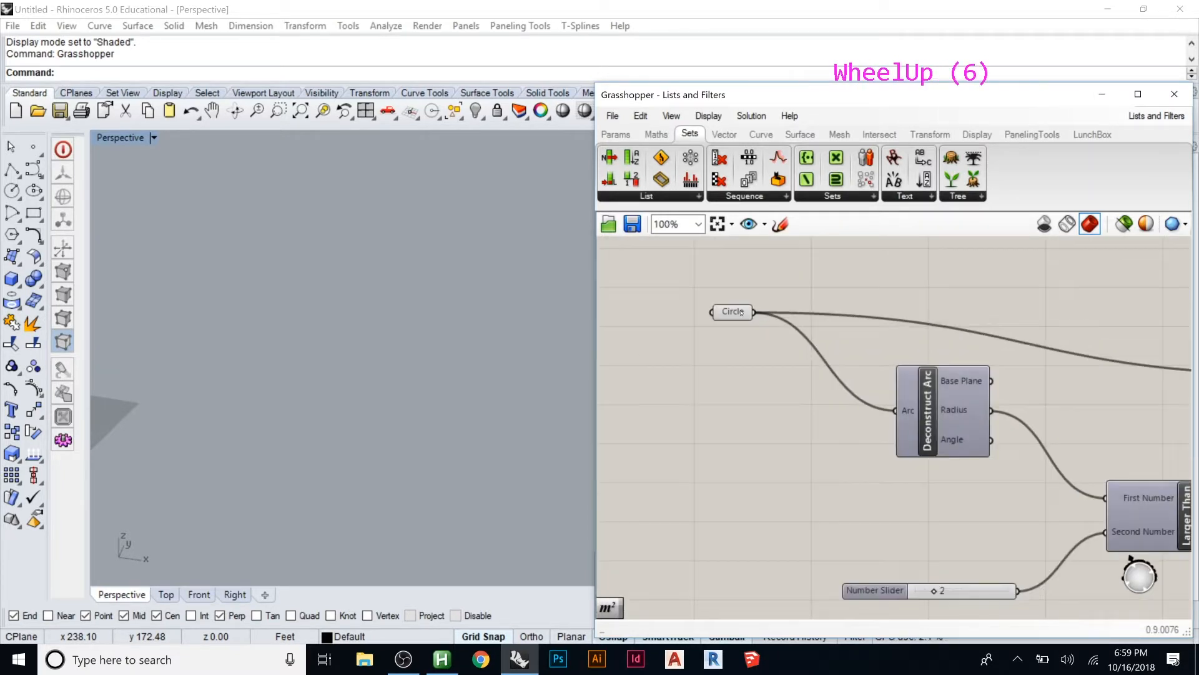
scroll(741, 311, up, 3)
click(727, 313)
click(439, 322)
scroll(440, 321, down, 5)
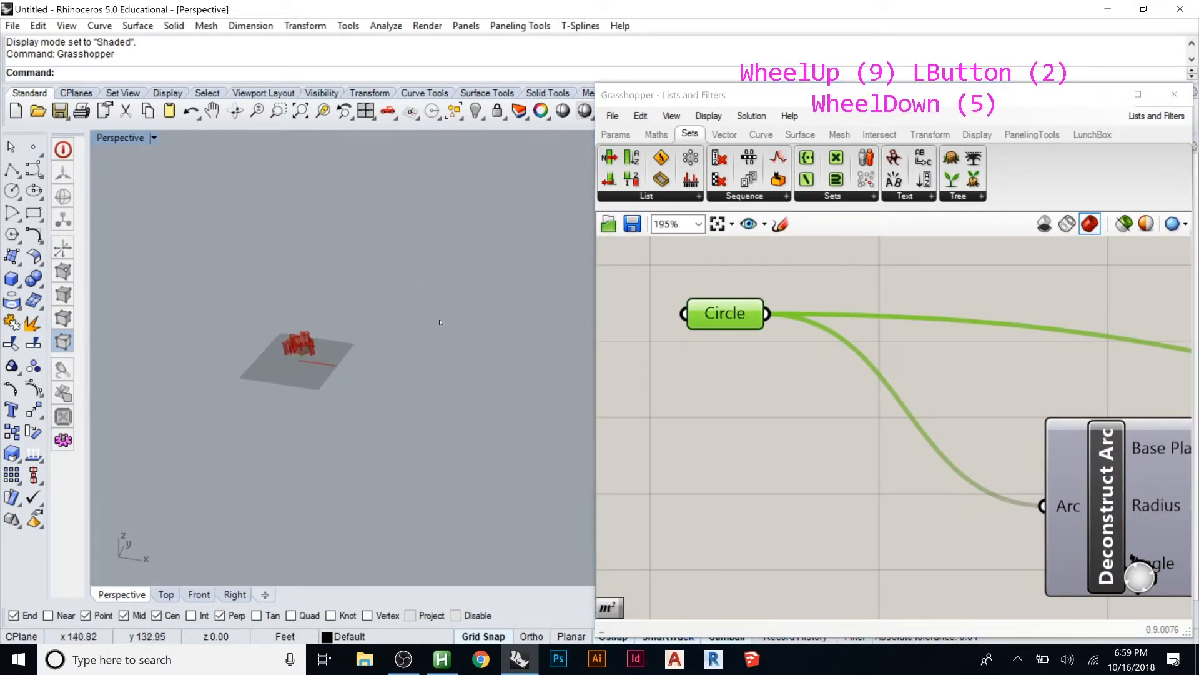
scroll(311, 339, up, 10)
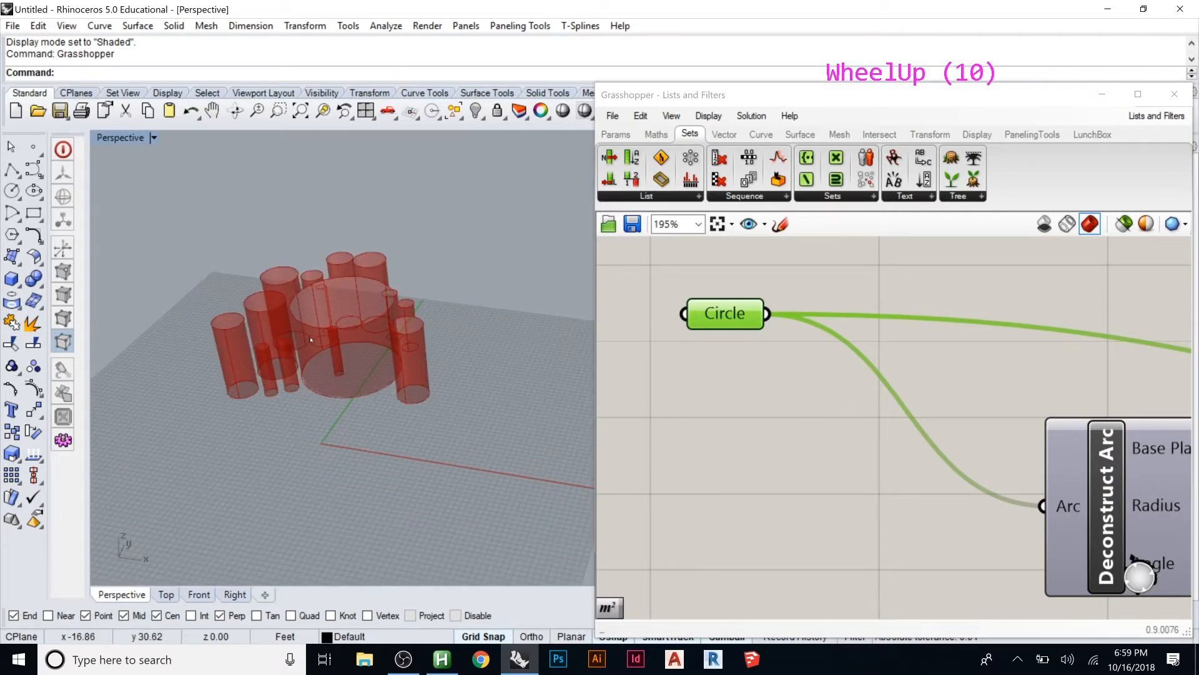
scroll(310, 339, up, 2)
right_drag(311, 339, 319, 346)
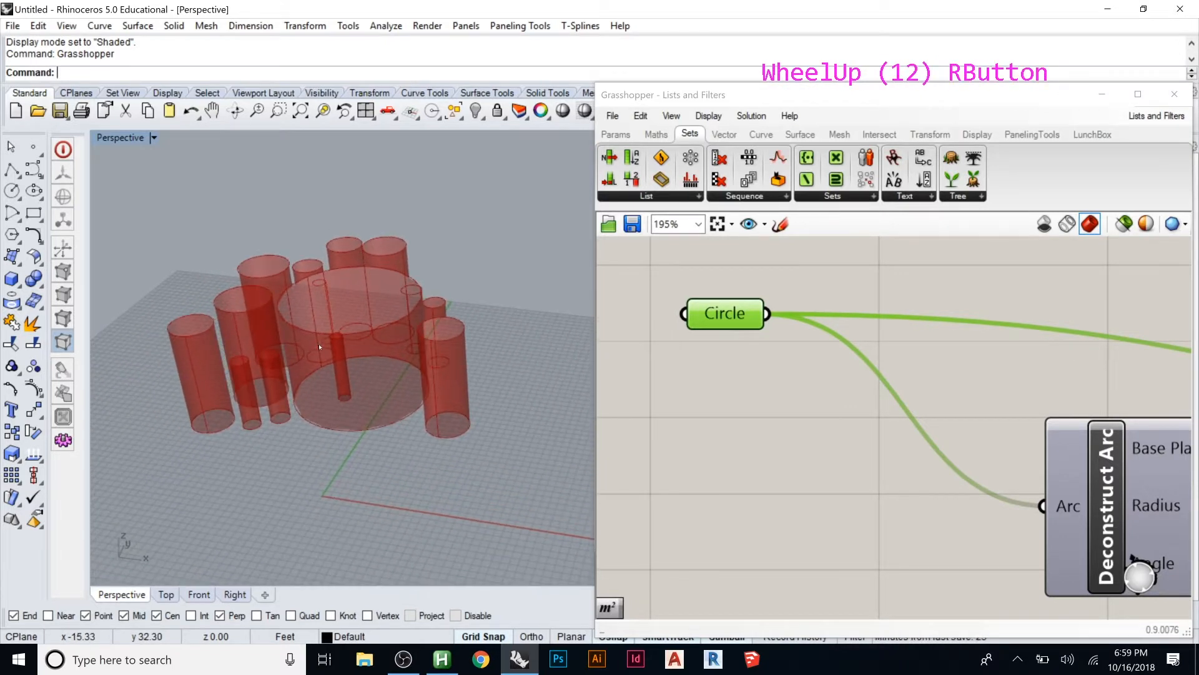
Examine how the Circle parameter feeds Deconstruct Arc, Larger Than and Dispatch
click(701, 345)
scroll(702, 346, down, 1)
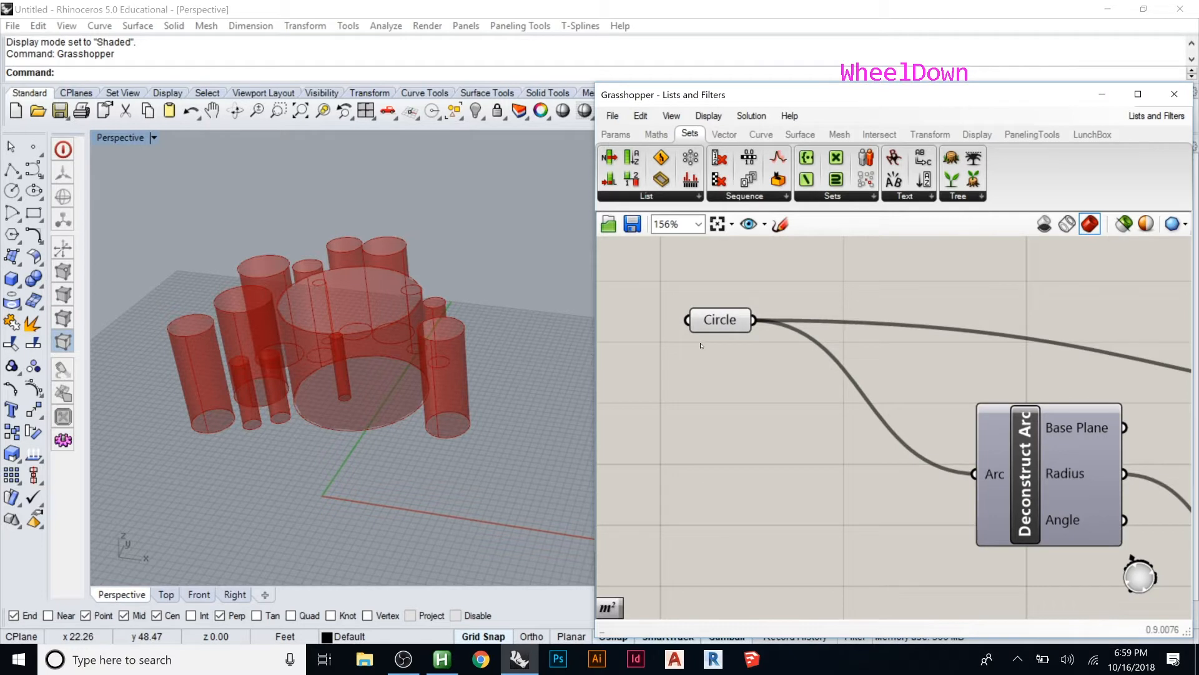
scroll(702, 345, down, 4)
click(704, 330)
scroll(690, 342, down, 2)
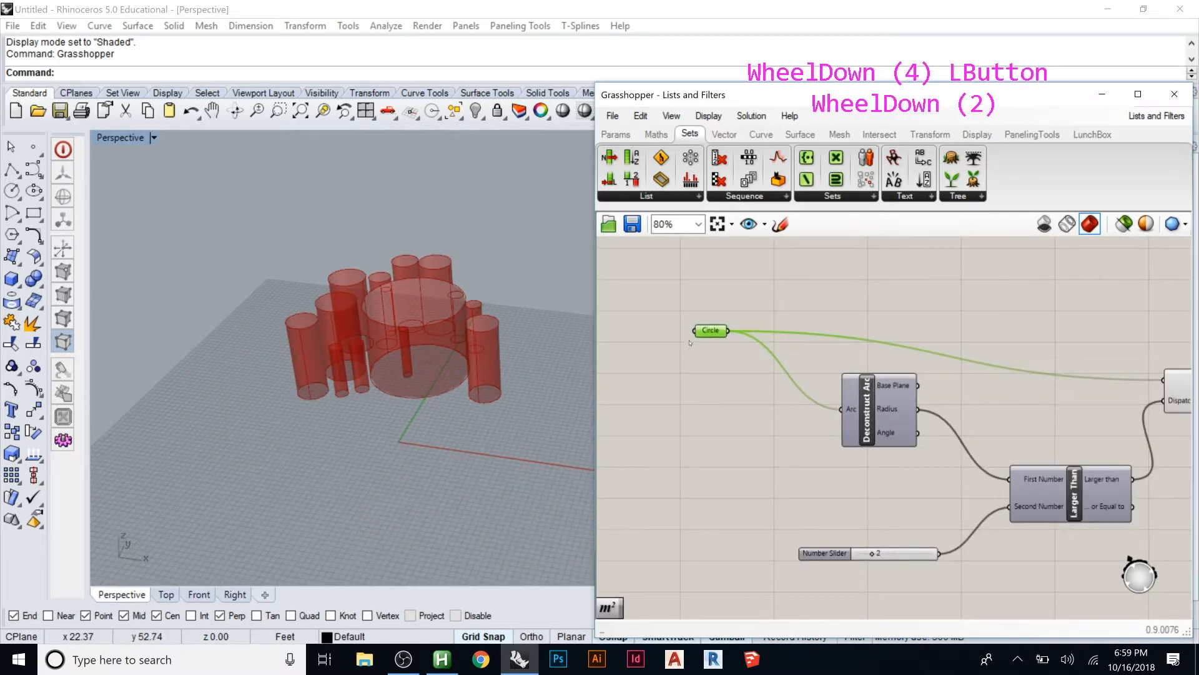
scroll(689, 343, down, 1)
scroll(706, 335, up, 4)
right_click(716, 331)
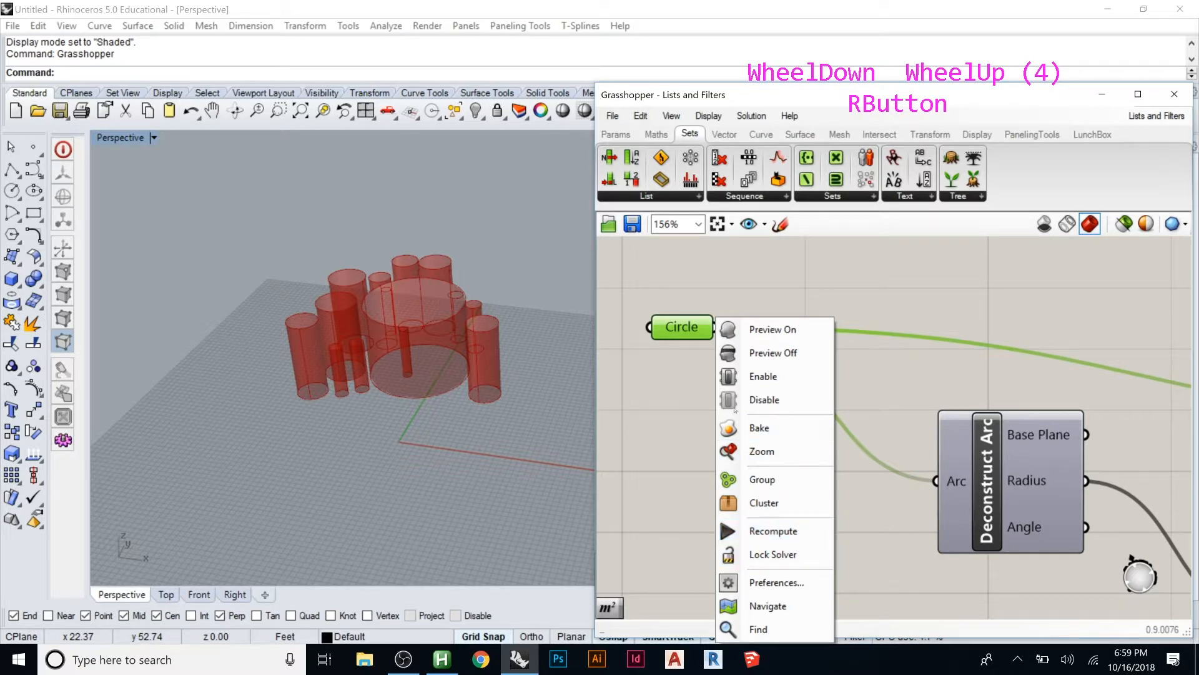
click(708, 321)
Duplicate the Circle parameter and place the copy directly below the original
click(676, 329)
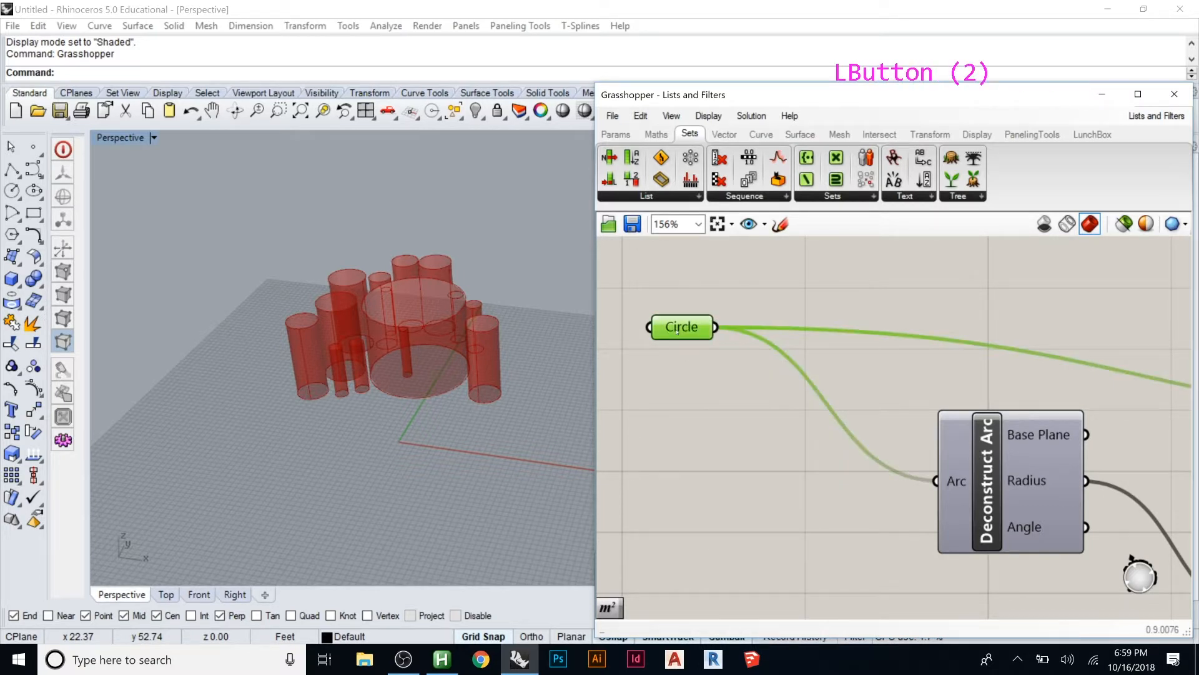
key(ctrl+c)
key(ctrl+v)
drag(691, 344, 675, 438)
Disable the Deconstruct Arc component so that only the input circles are previewed
click(987, 467)
right_click(987, 468)
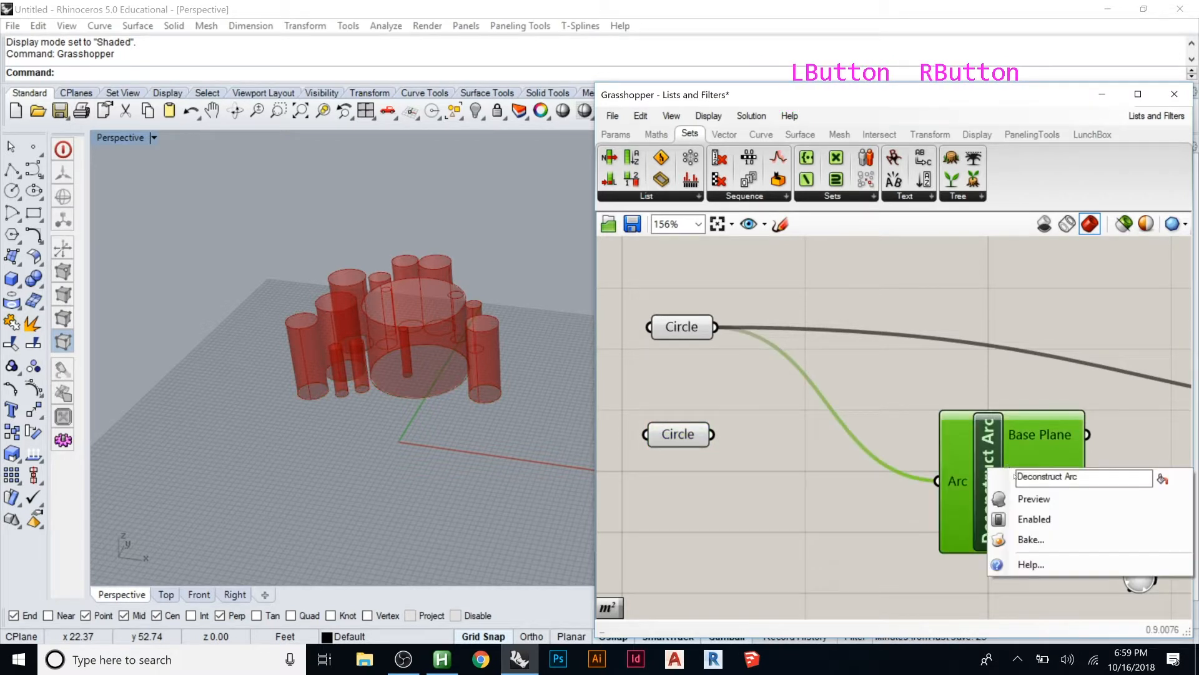
click(1031, 517)
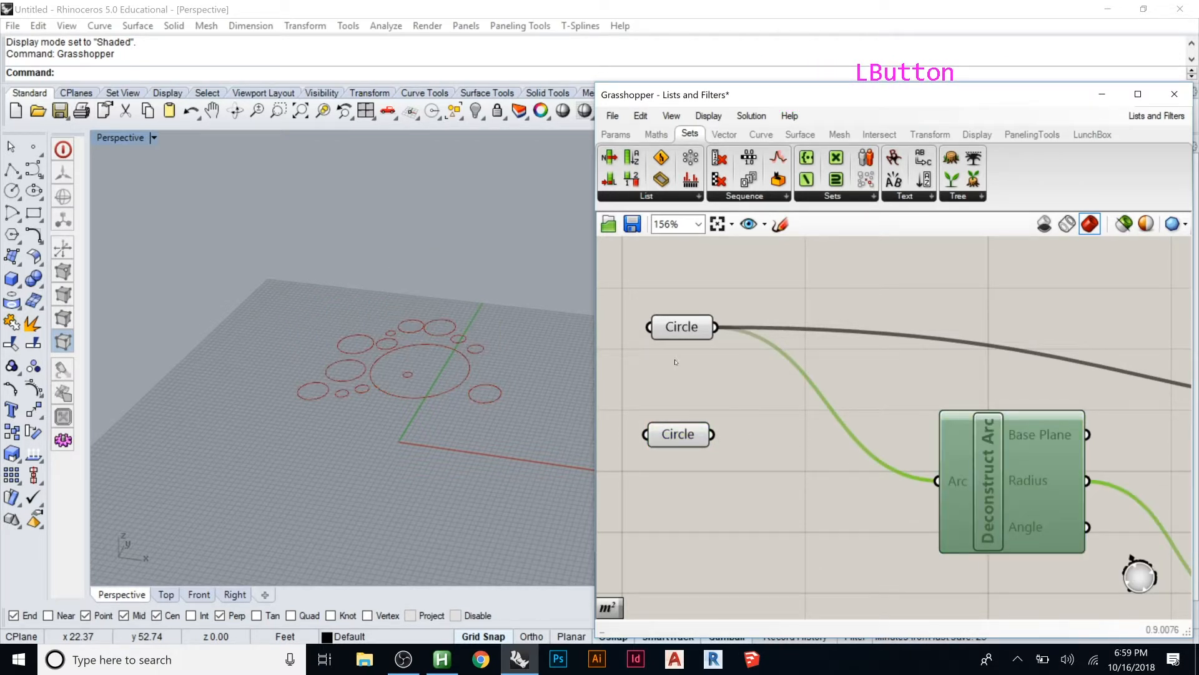
Turn off the original Circle parameter's preview and view the copied parameter's circles up close in perspective
click(681, 326)
right_click(684, 326)
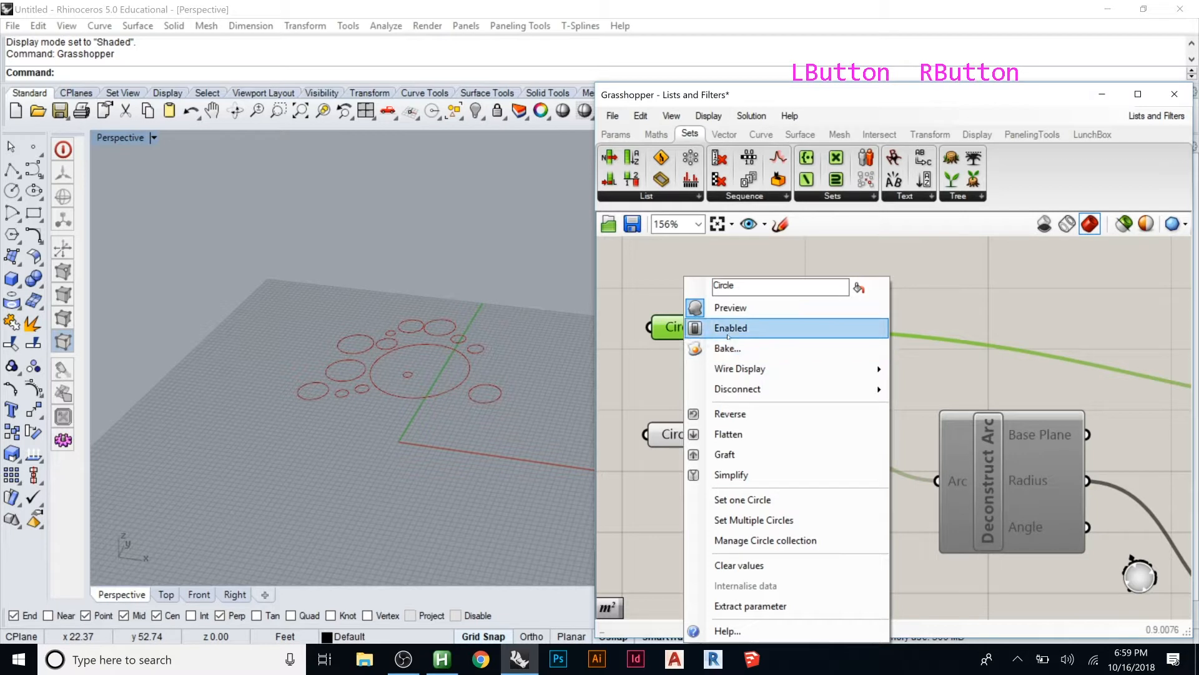
click(738, 313)
click(682, 431)
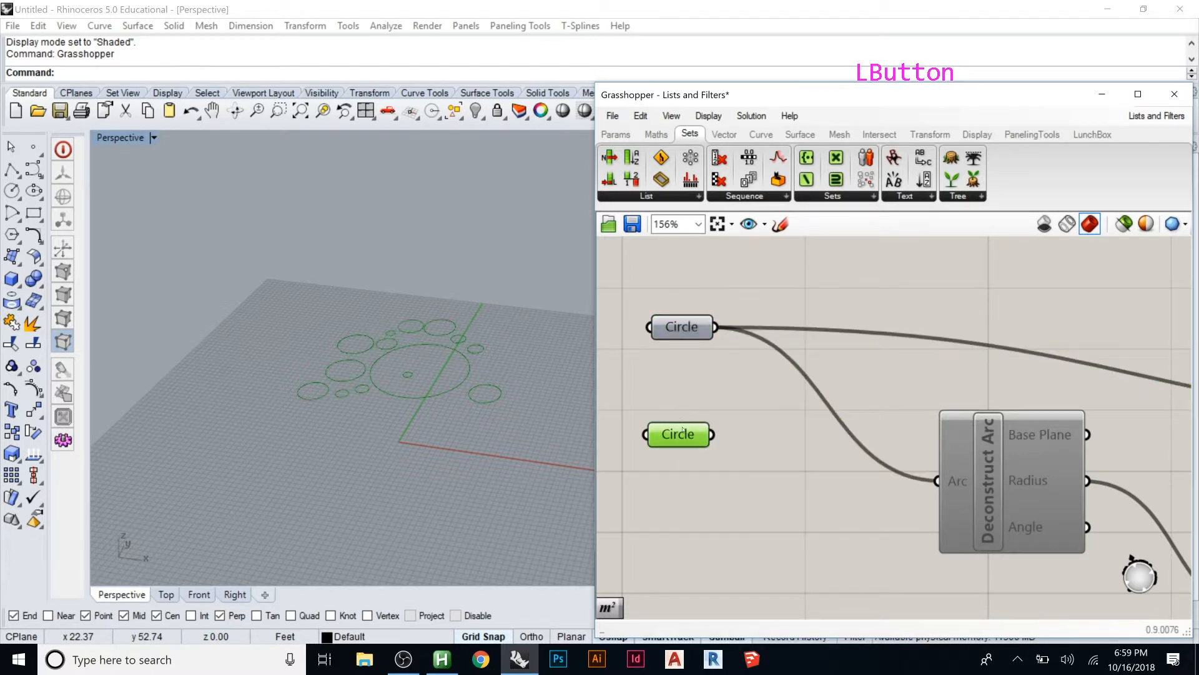
click(694, 378)
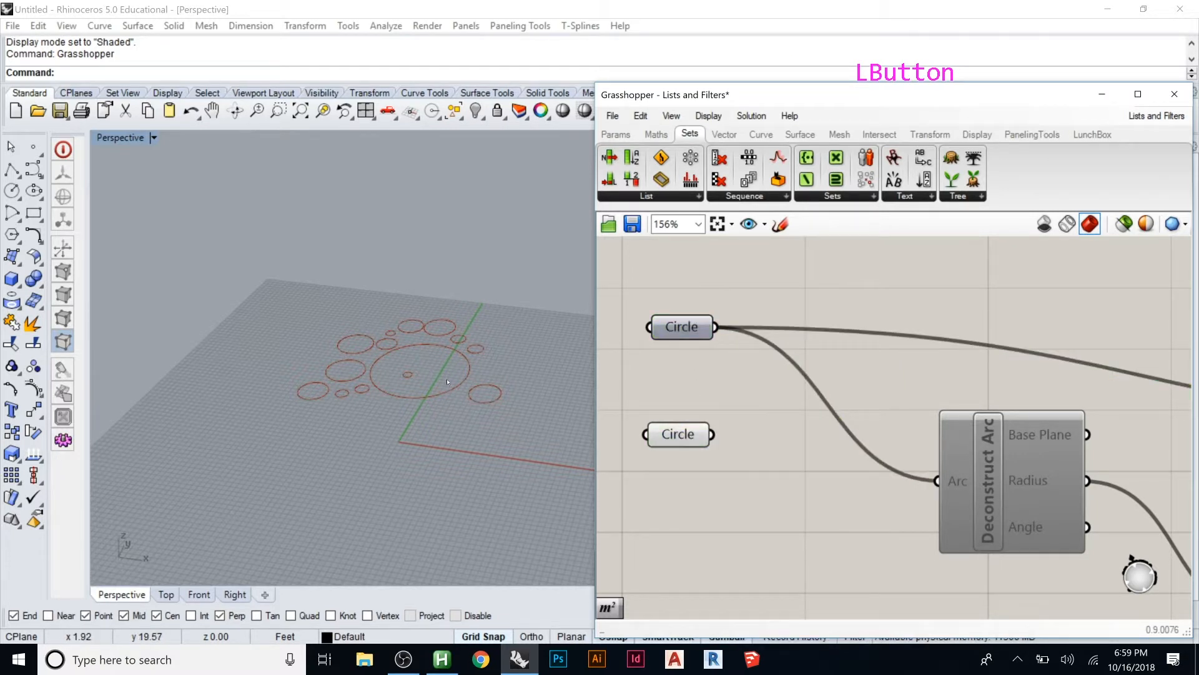
scroll(500, 356, up, 4)
scroll(524, 349, down, 1)
scroll(523, 350, down, 1)
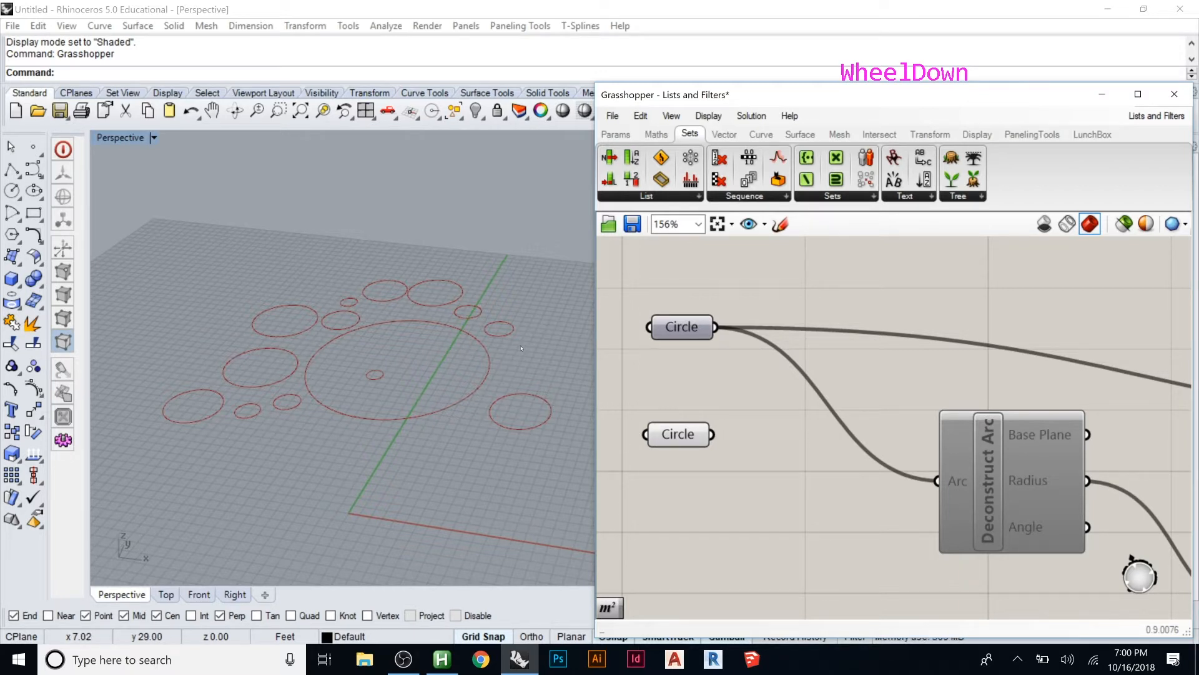
Move the copied Circle parameter to the empty canvas area below the number slider of the Larger Than test
scroll(656, 317, down, 2)
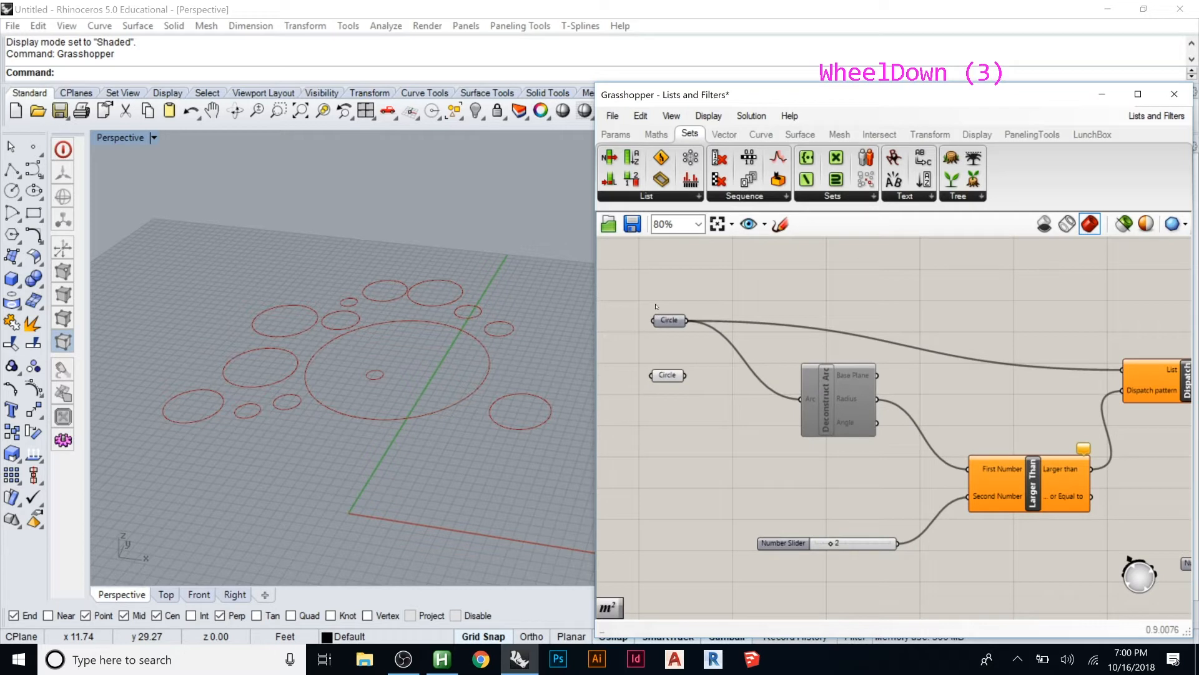
scroll(656, 306, down, 2)
drag(663, 351, 745, 511)
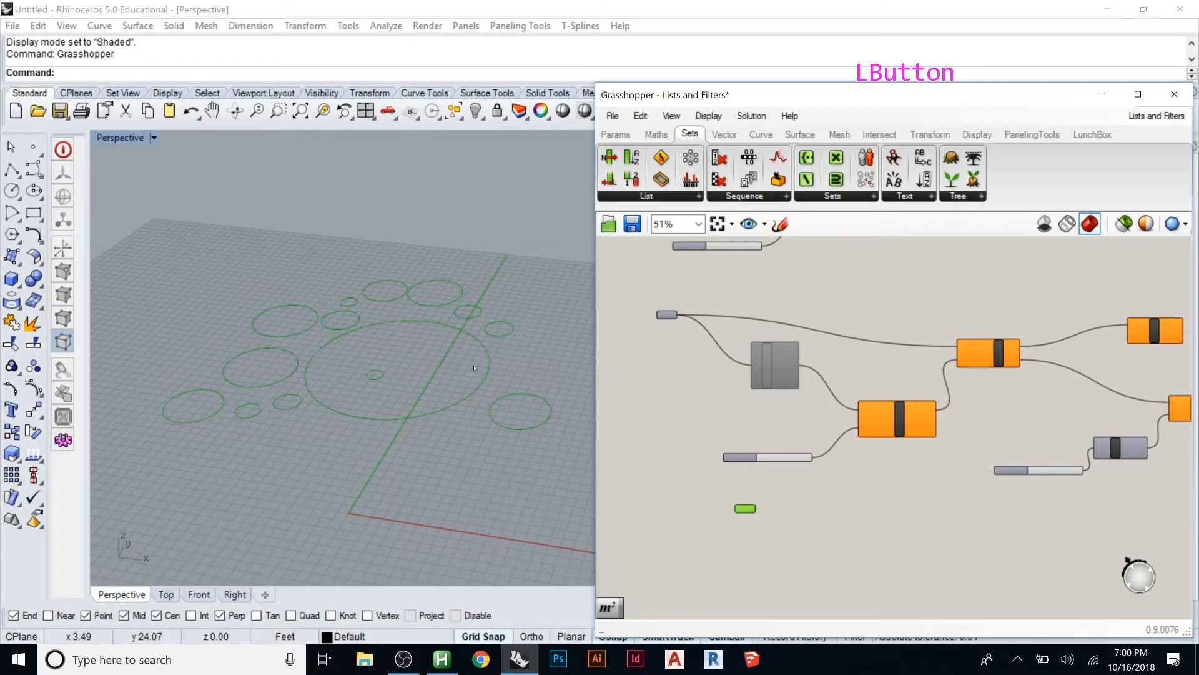
Add a second Deconstruct Arc component beside the copied Circle parameter and wire the Circle output into its Arc input
scroll(757, 367, up, 2)
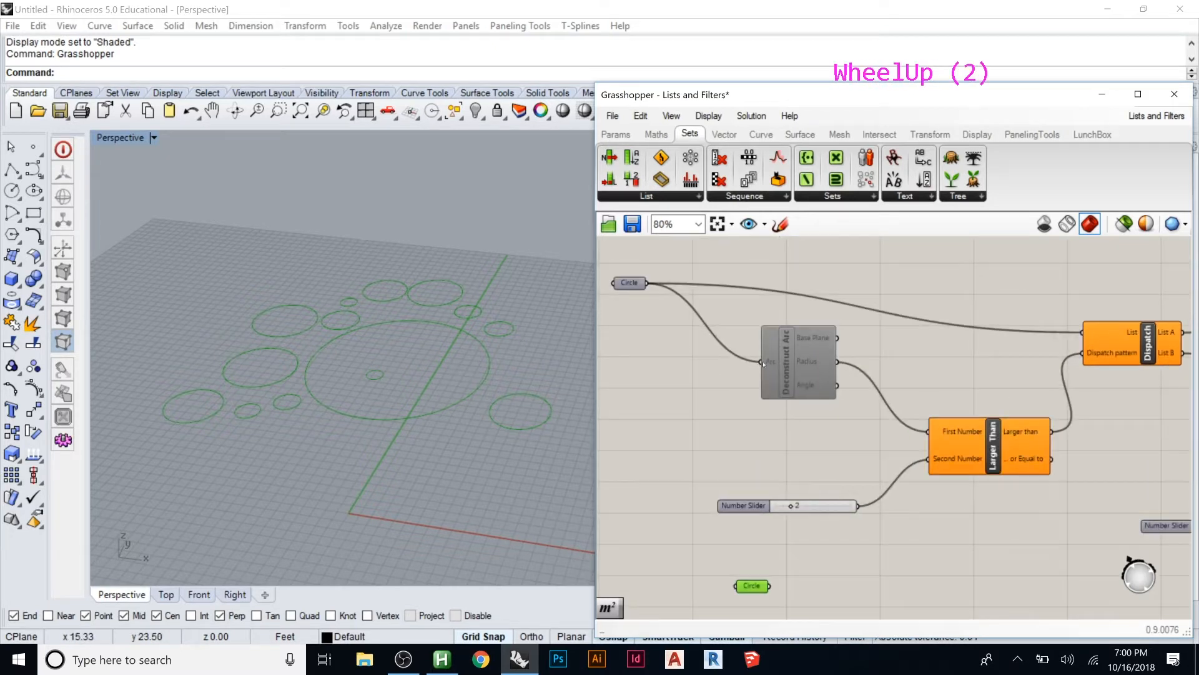
scroll(758, 367, up, 2)
click(750, 367)
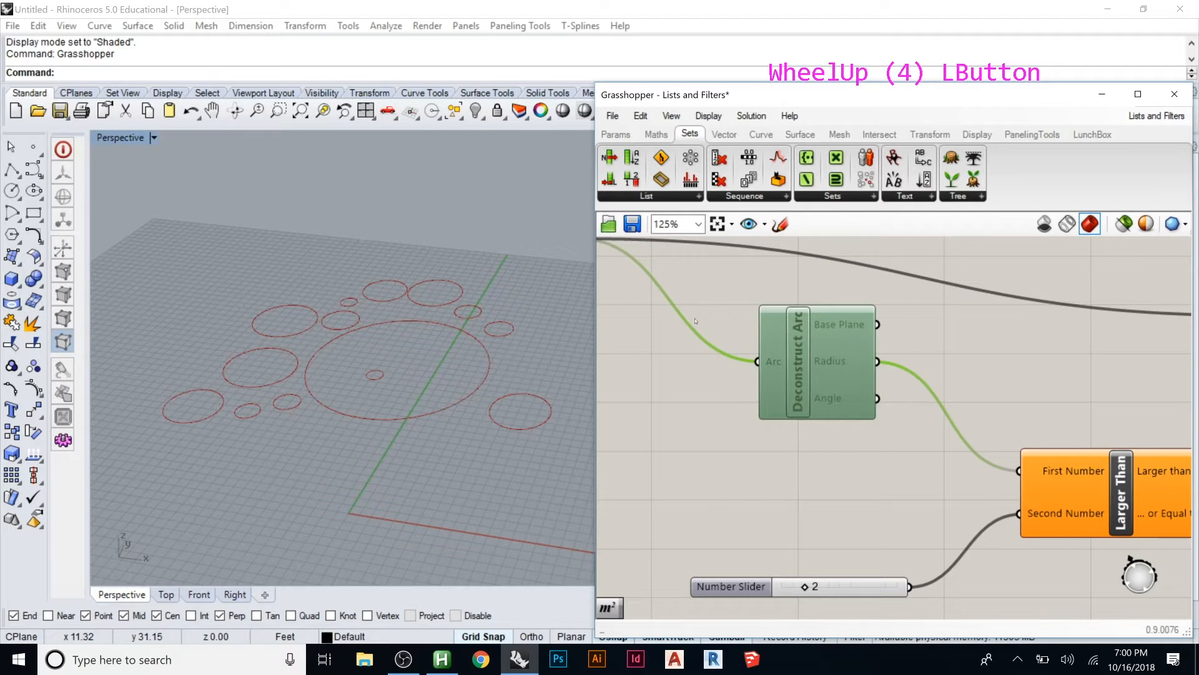
scroll(827, 270, down, 4)
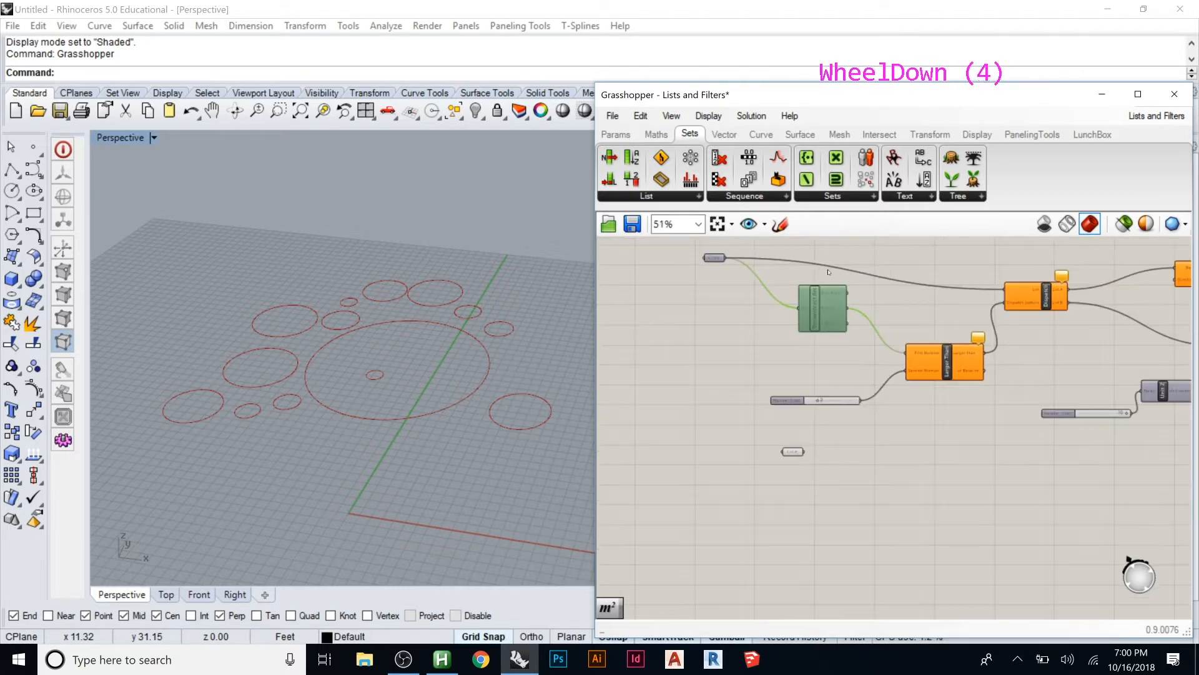
scroll(840, 468, up, 4)
double_click(846, 468)
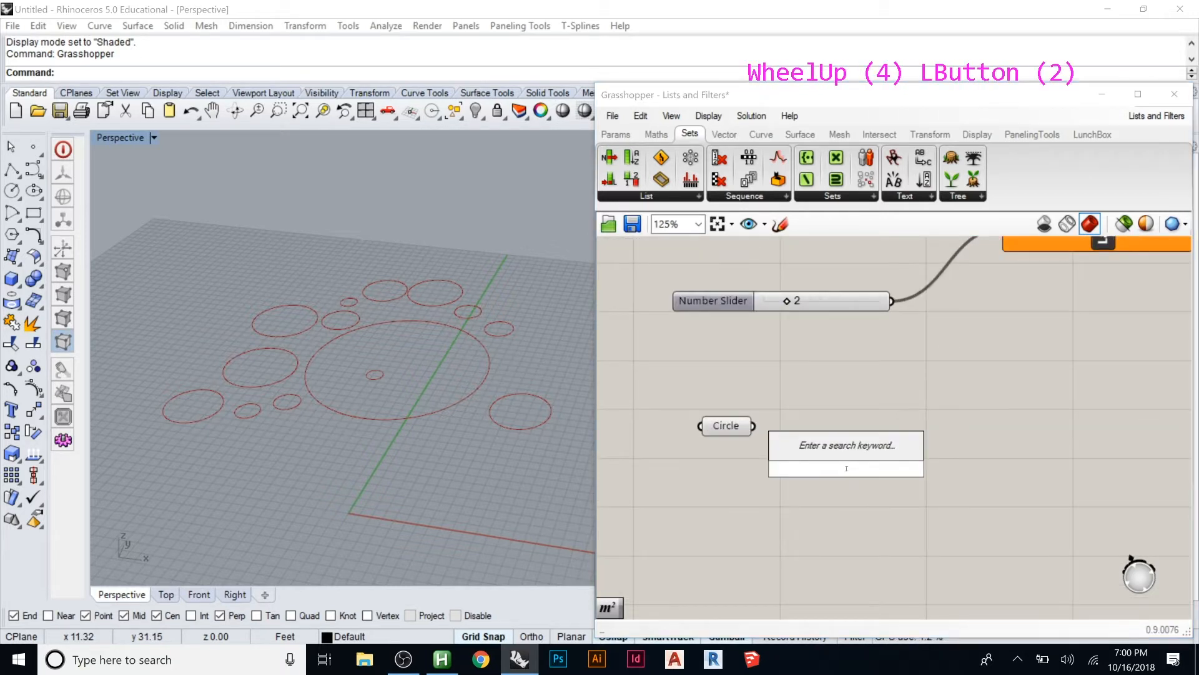
text(deconstruct)
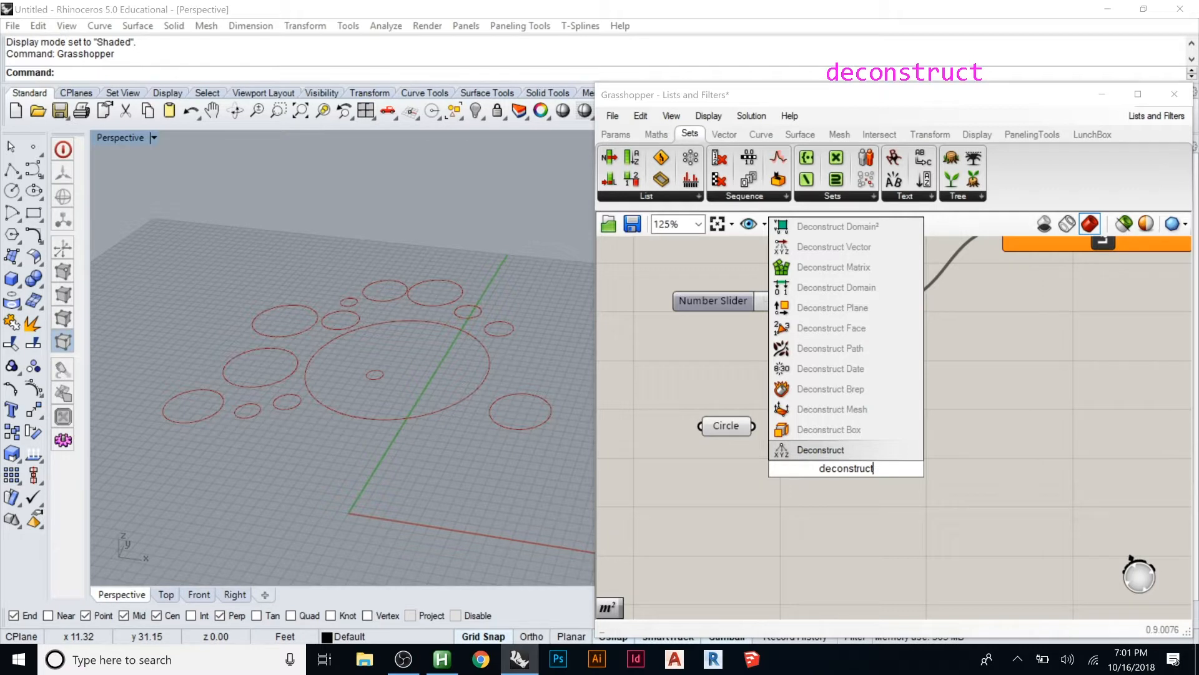
text(ar)
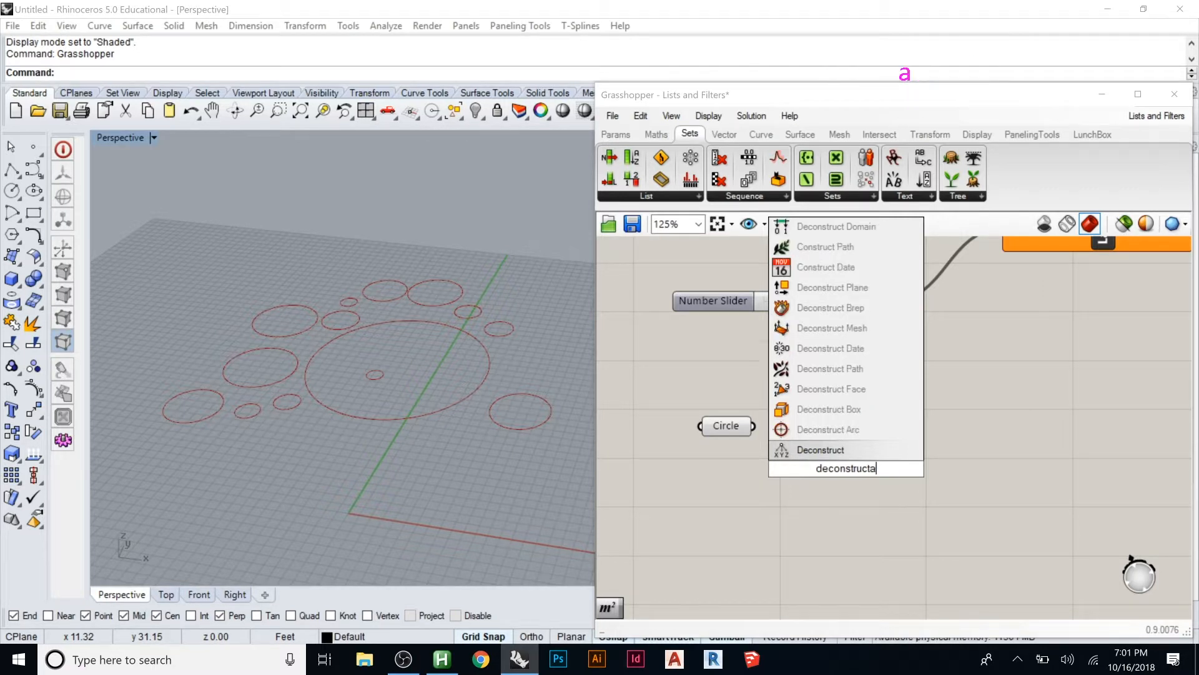
click(831, 430)
drag(832, 431, 903, 429)
drag(754, 427, 858, 463)
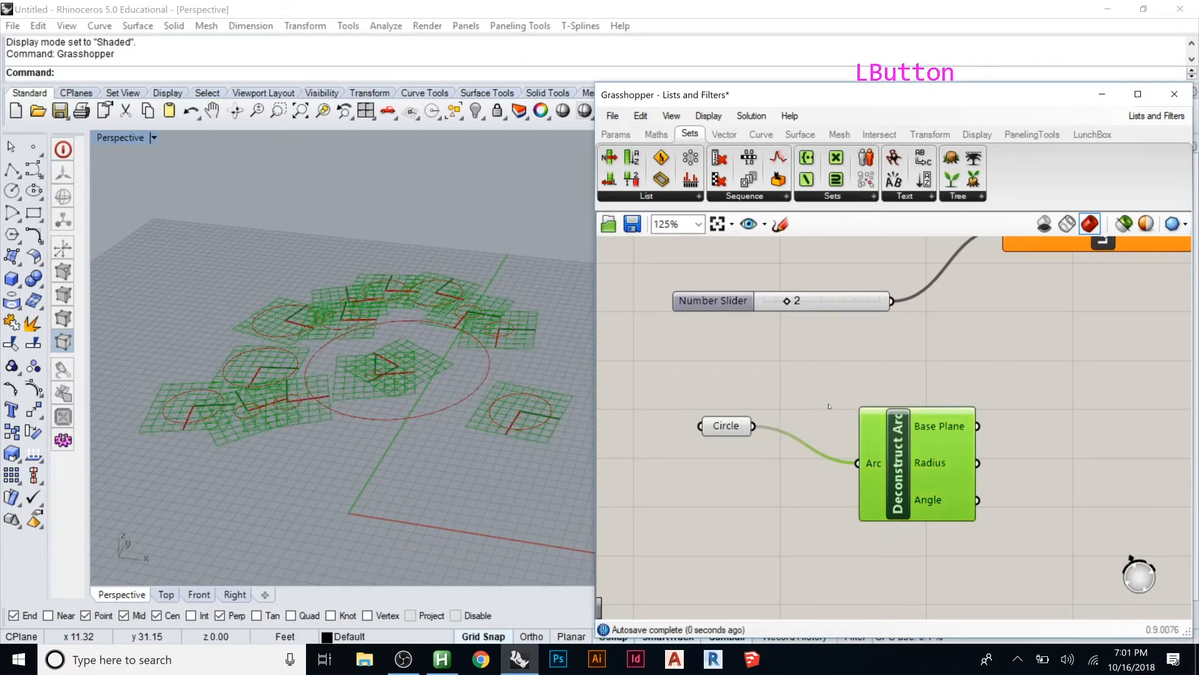
Turn off the preview of the new Deconstruct Arc component
scroll(710, 395, down, 1)
click(865, 437)
right_click(864, 429)
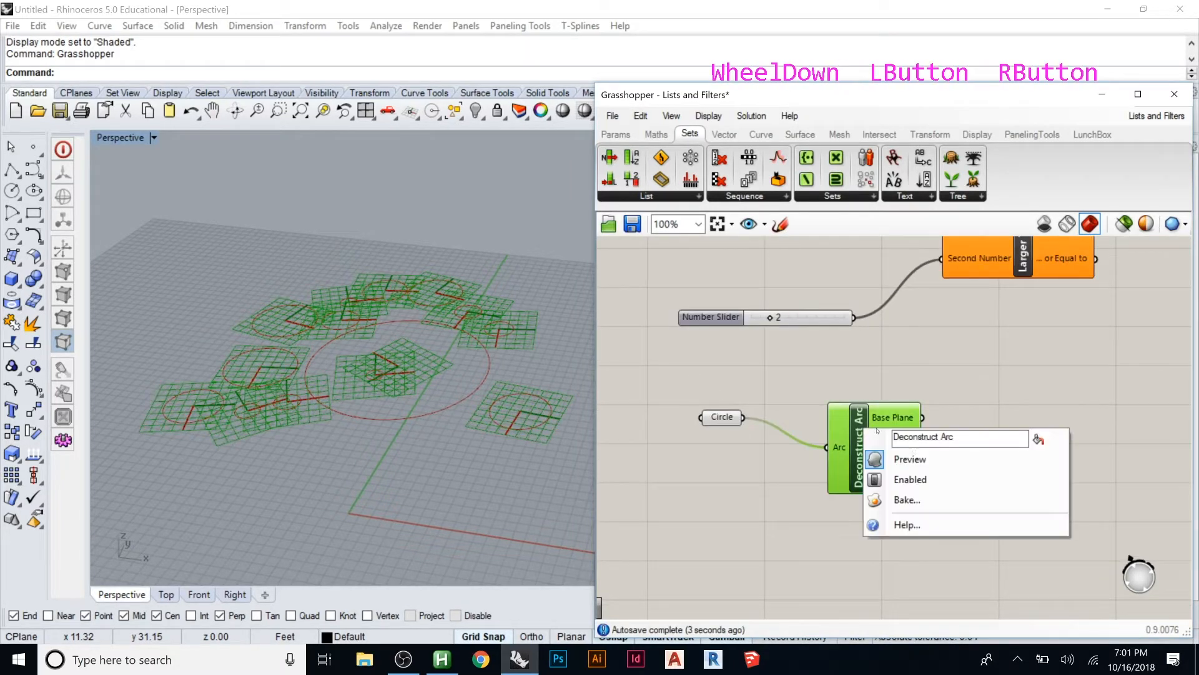
click(923, 462)
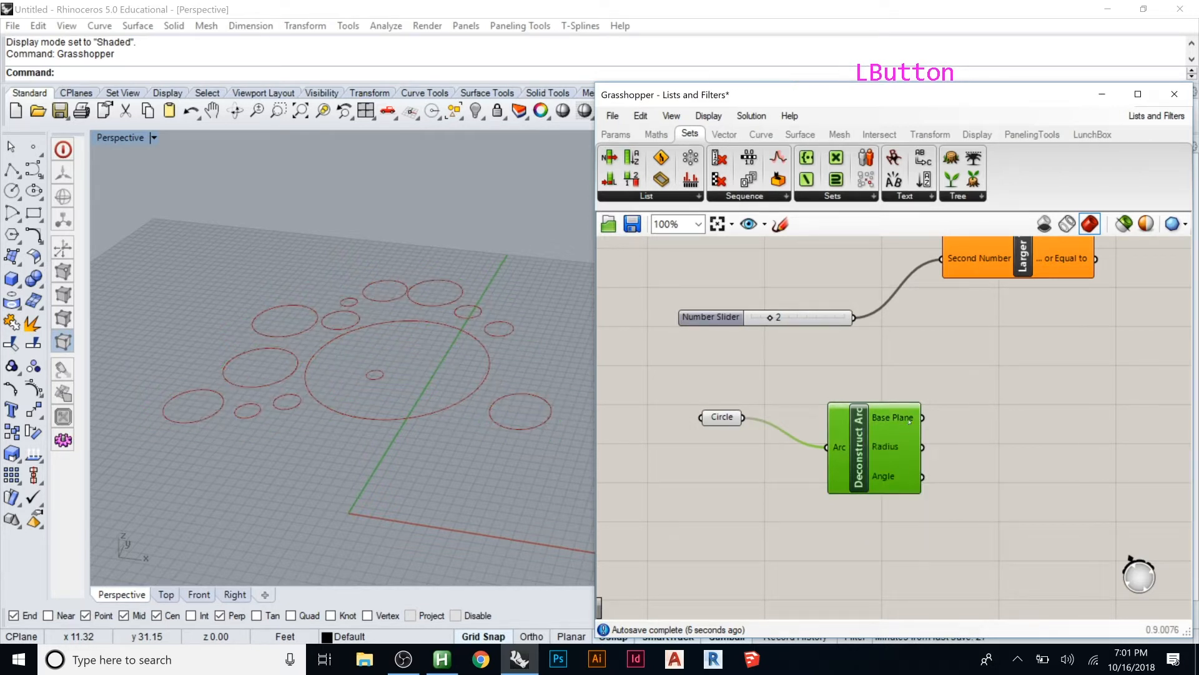
Spread the copied Circle parameter and its Deconstruct Arc apart, placing Deconstruct Arc slightly lower on the canvas
drag(905, 463, 902, 471)
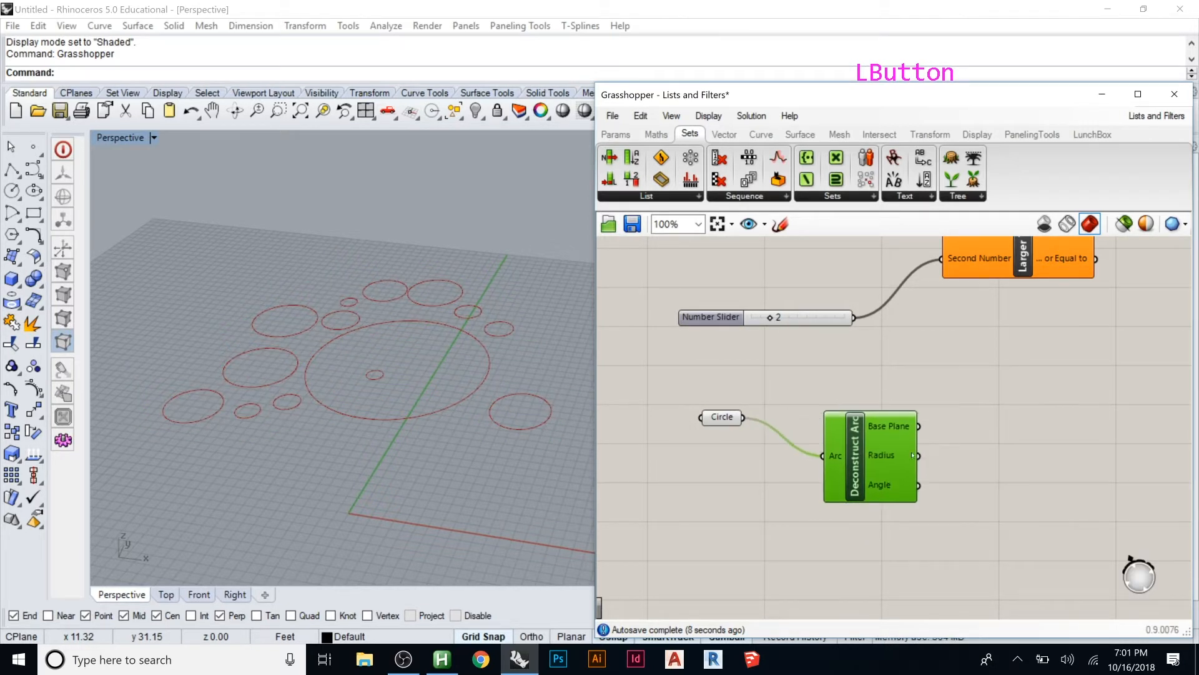
click(876, 397)
scroll(721, 422, down, 1)
click(694, 405)
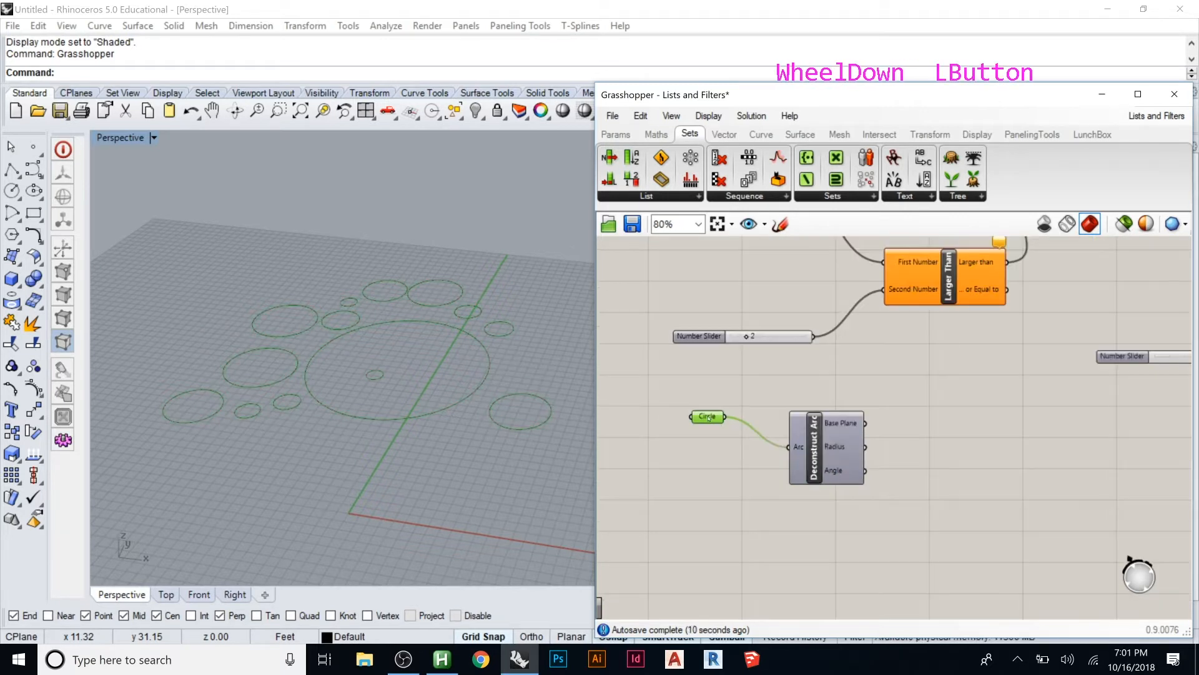
click(833, 451)
drag(833, 451, 825, 460)
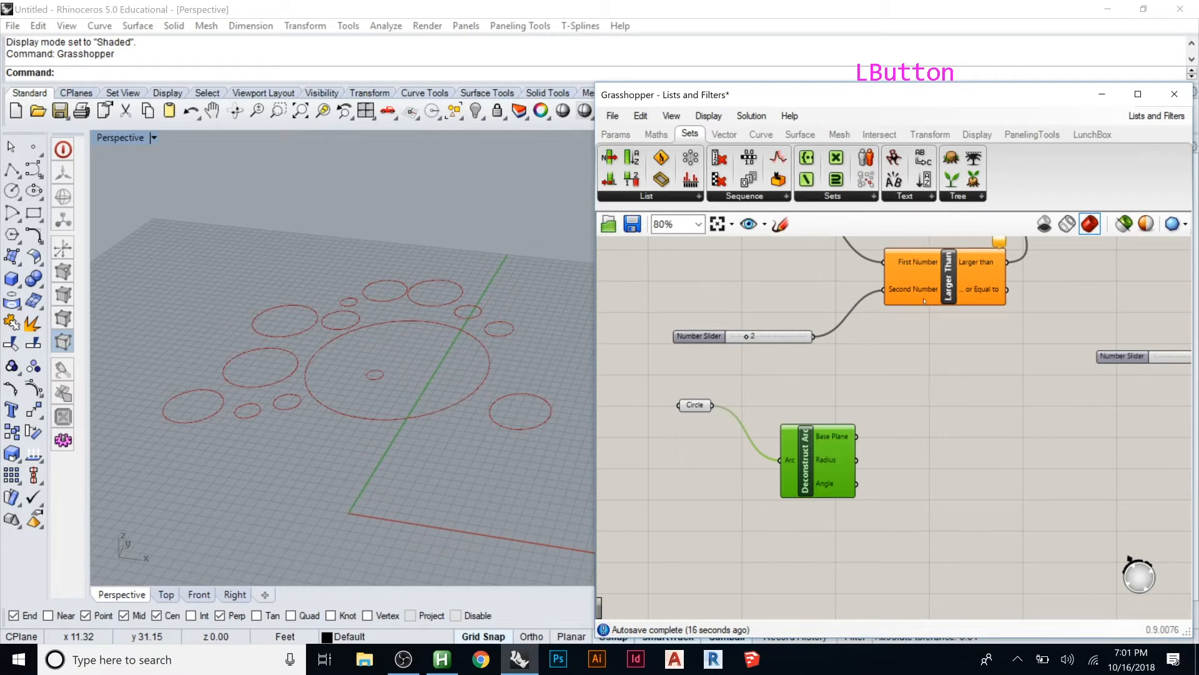
Add a second Larger Than component and place it to the right of the new Deconstruct Arc
double_click(916, 438)
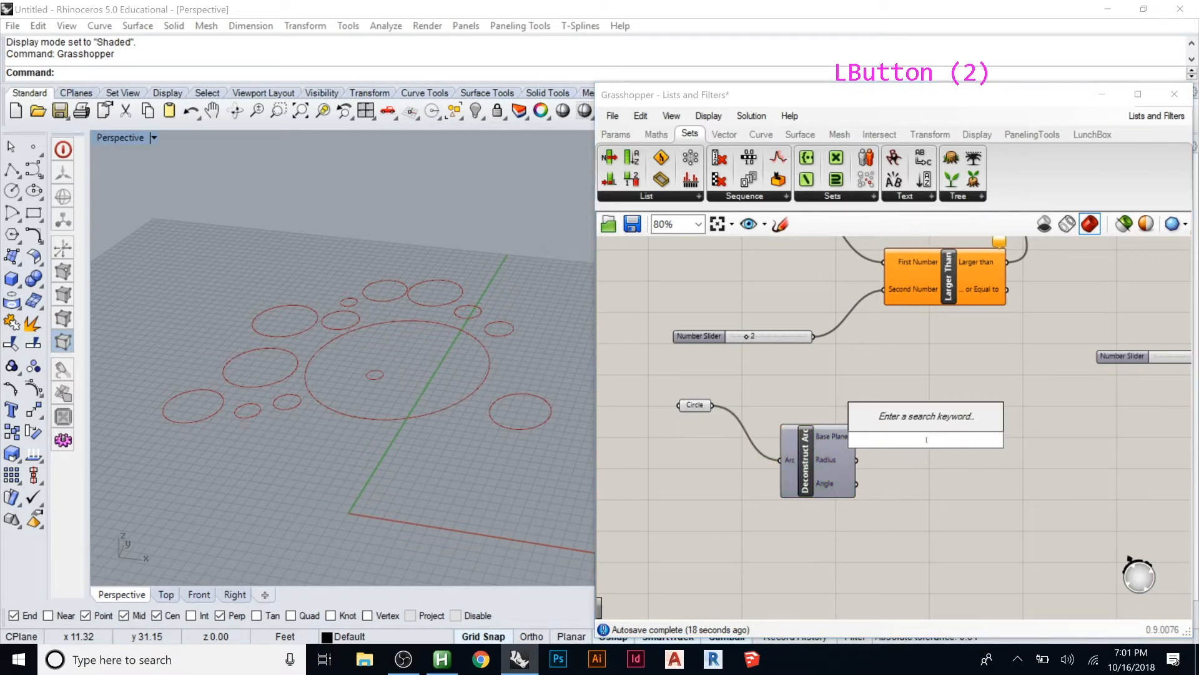
text(larger)
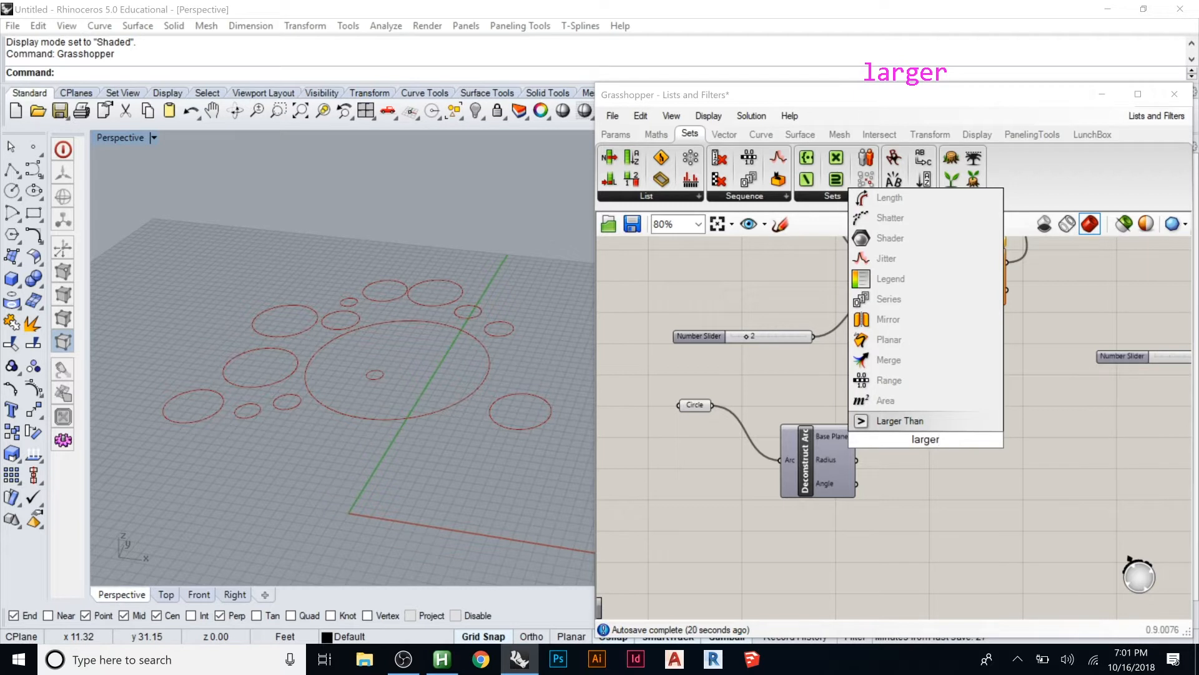
click(912, 420)
drag(931, 445, 978, 454)
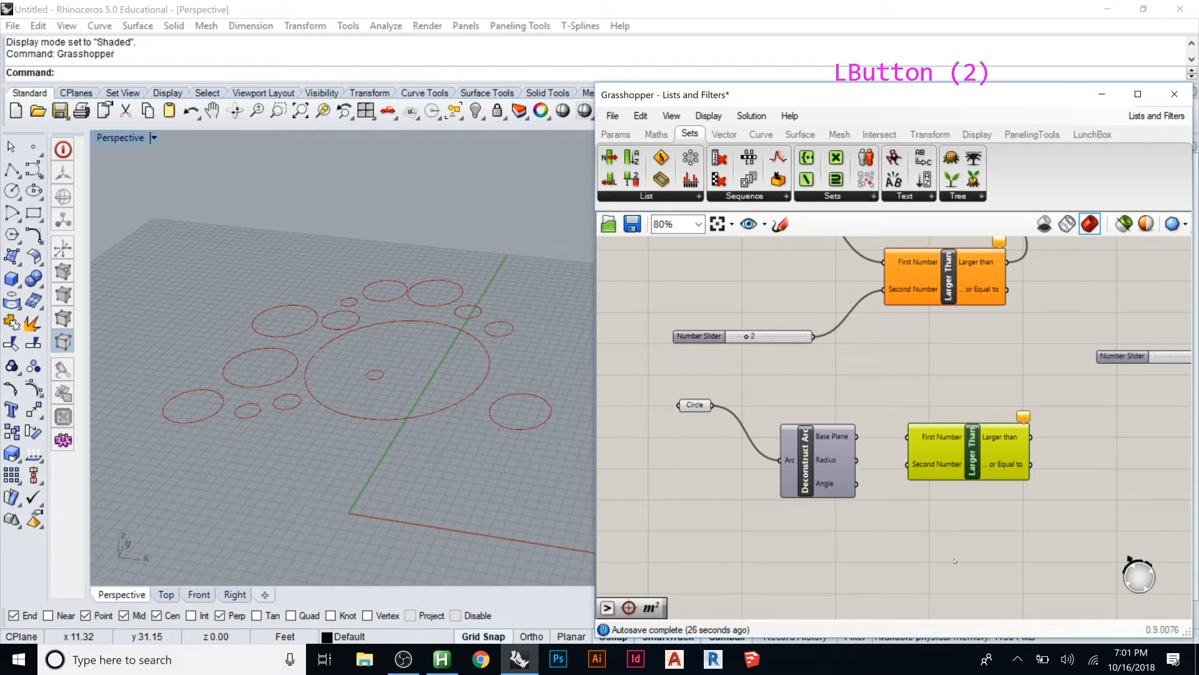
Add a Panel between Deconstruct Arc and Larger Than, widening the gap between them, and feed it the Radius output
scroll(954, 559, up, 1)
double_click(902, 531)
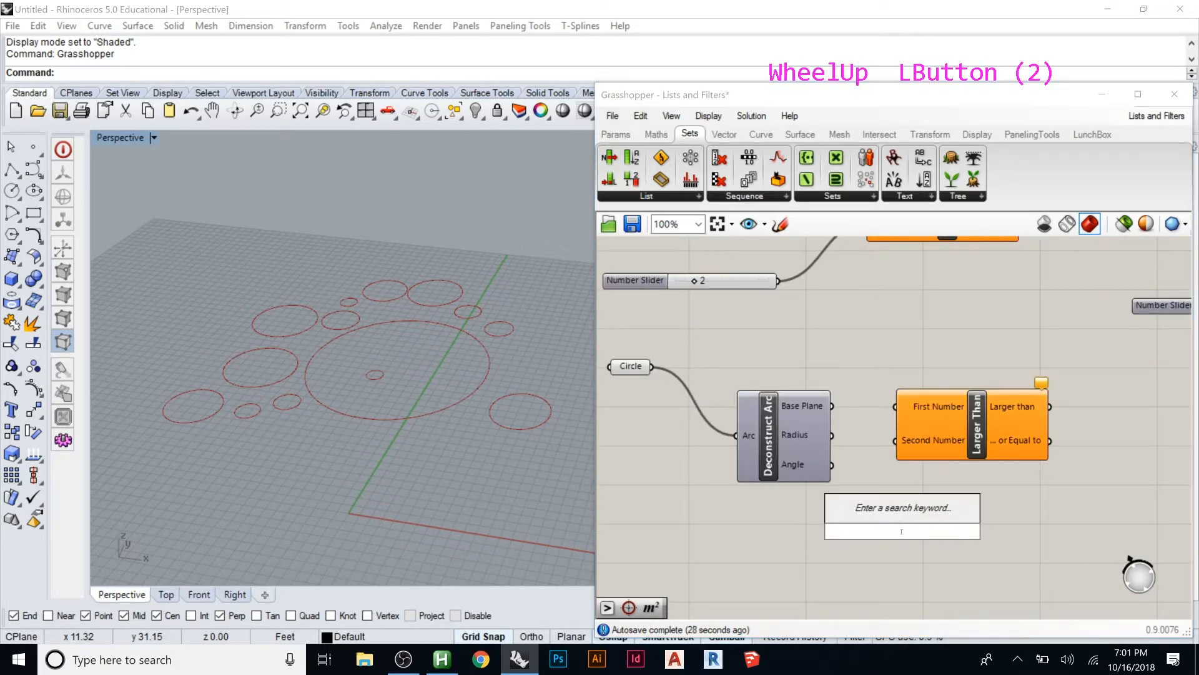
text(panel)
key(Return)
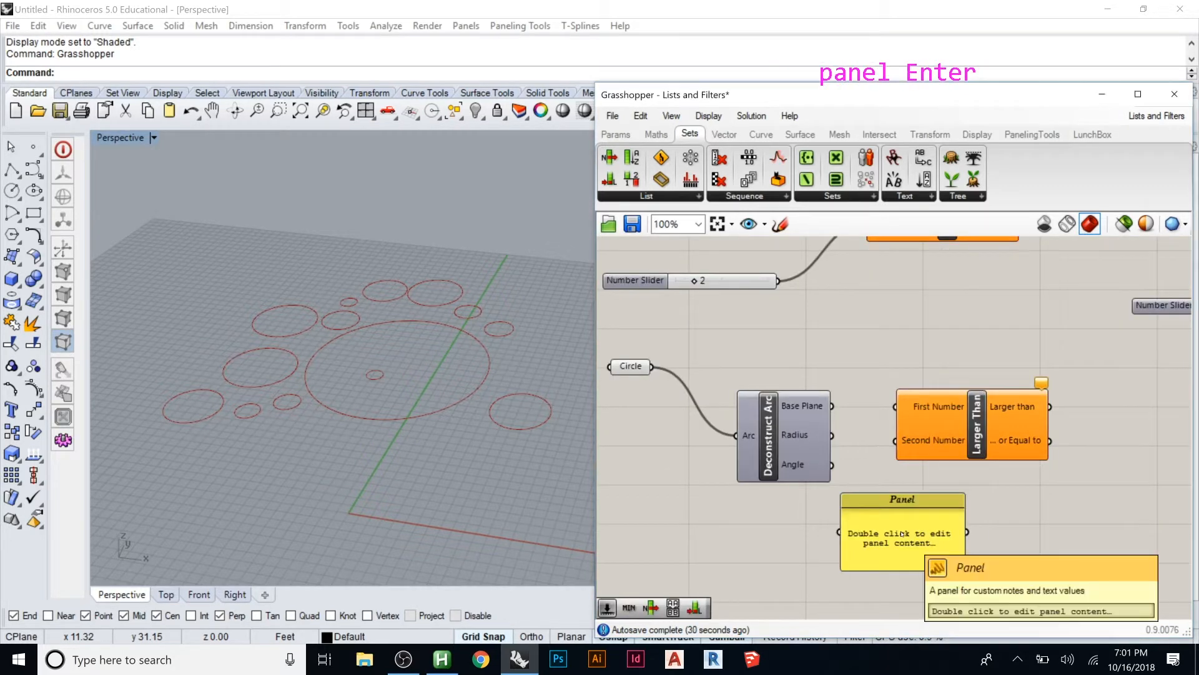
alt+drag(862, 471, 1082, 471)
drag(892, 514, 939, 514)
drag(832, 435, 886, 532)
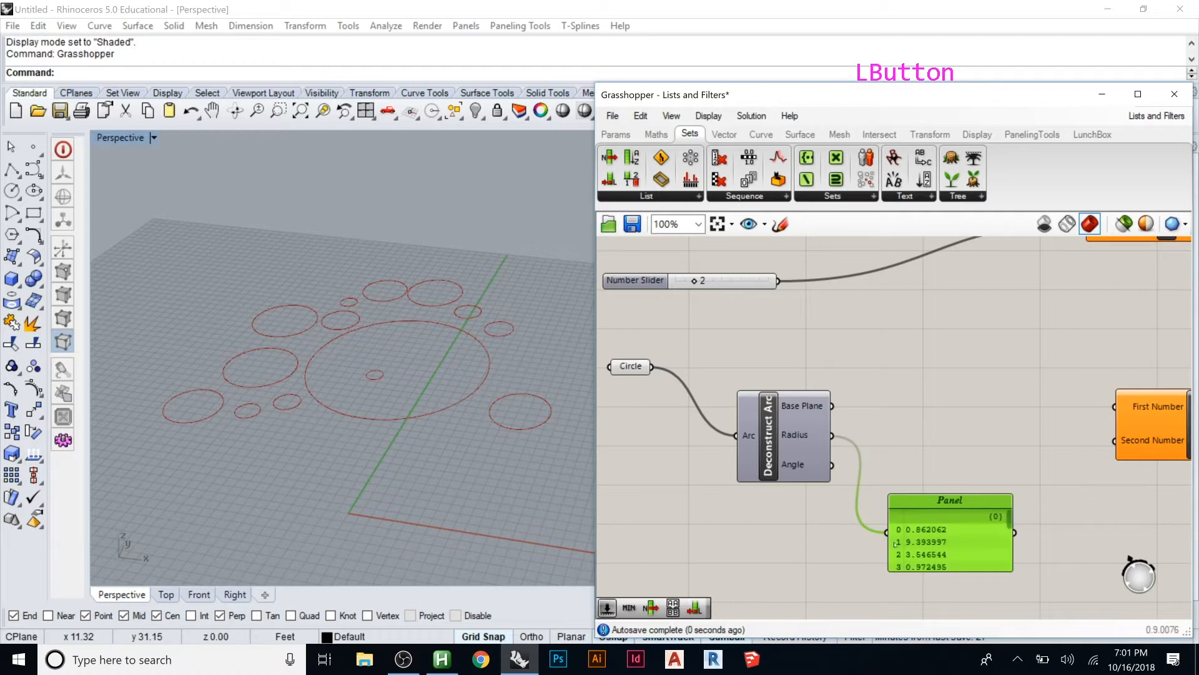
Enlarge the Panel so more entries fit and examine the indexed list of circle radii
drag(1008, 569, 1062, 620)
scroll(854, 351, down, 1)
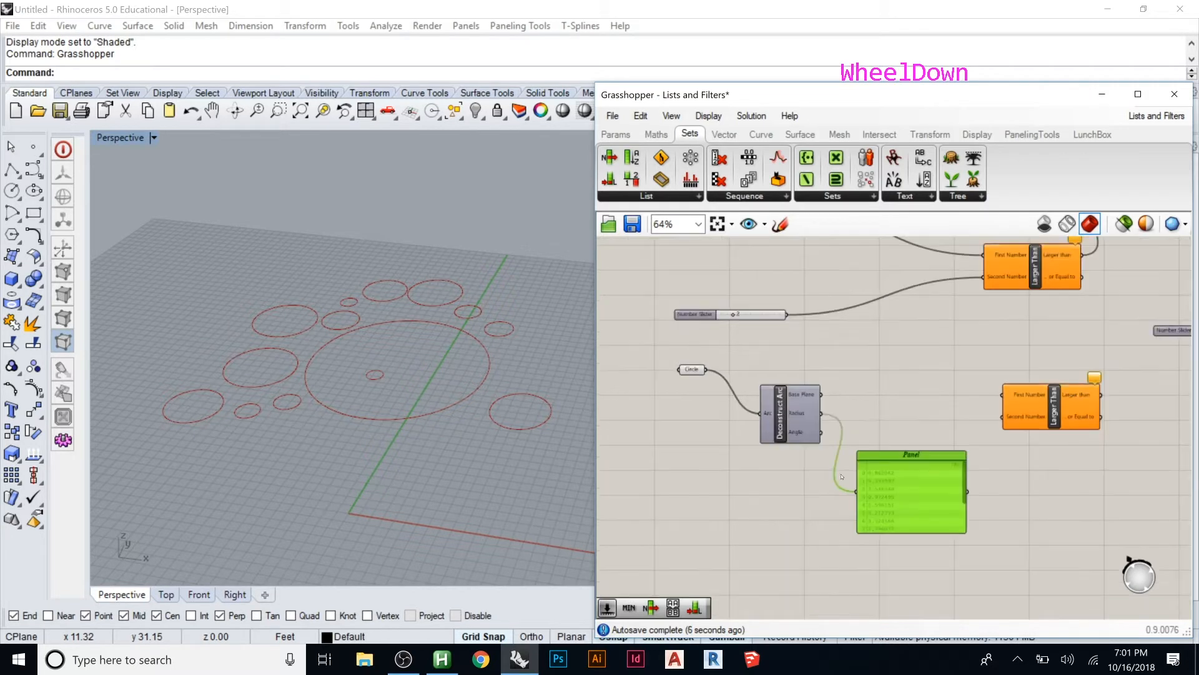
scroll(874, 503, up, 4)
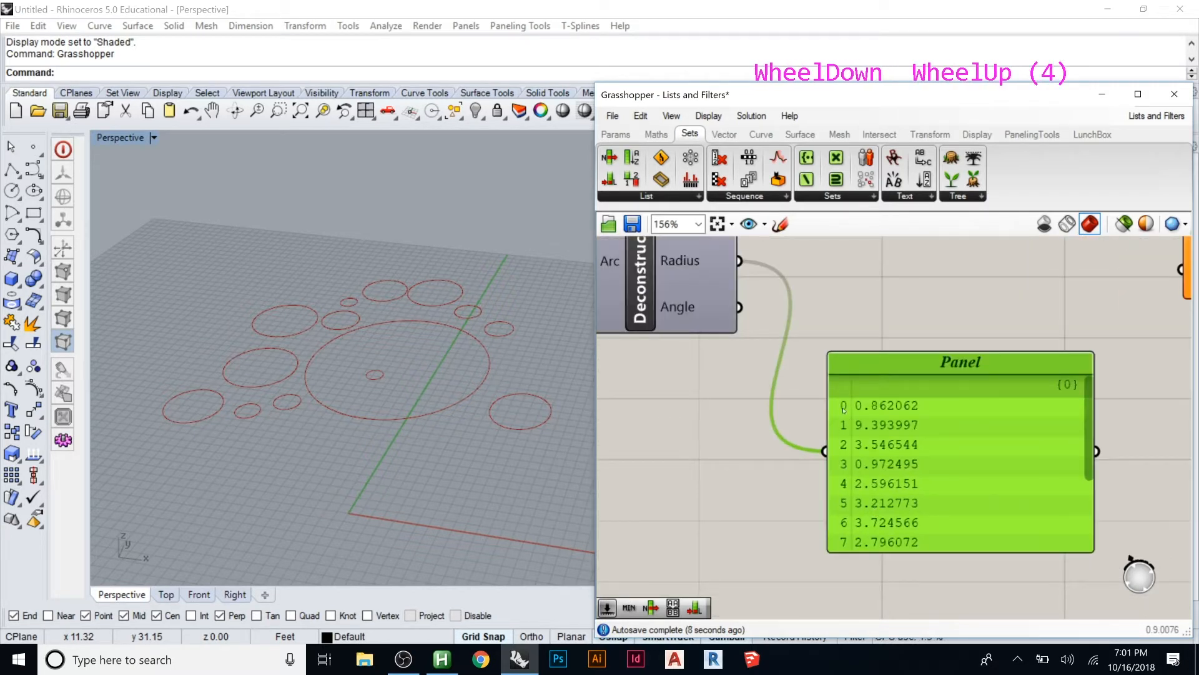
scroll(804, 354, down, 2)
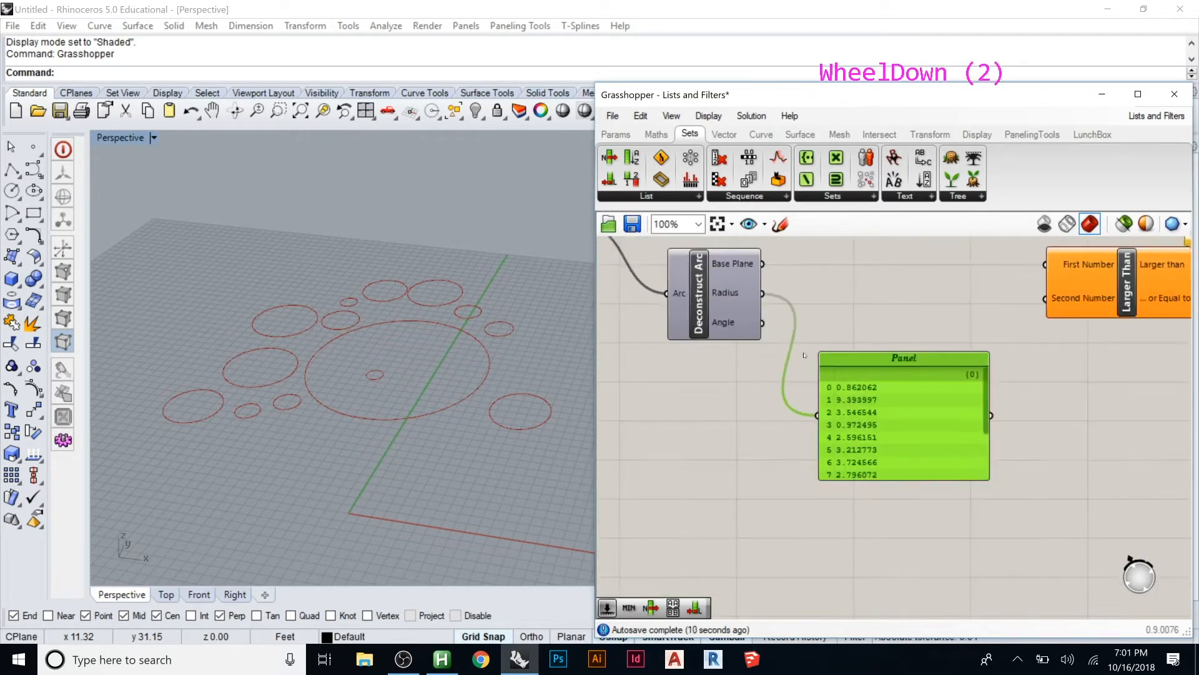
Add a List Item component above the lowered Panel and wire the Radius output into its List input
drag(860, 361, 859, 393)
double_click(870, 352)
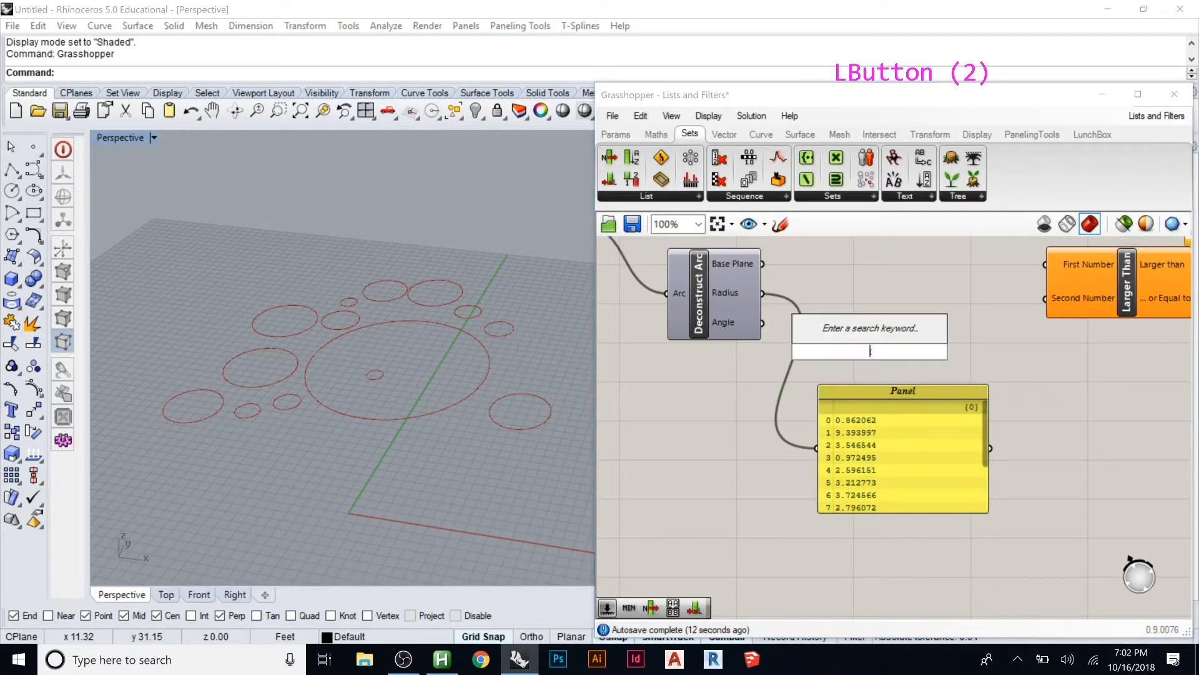
text(list item)
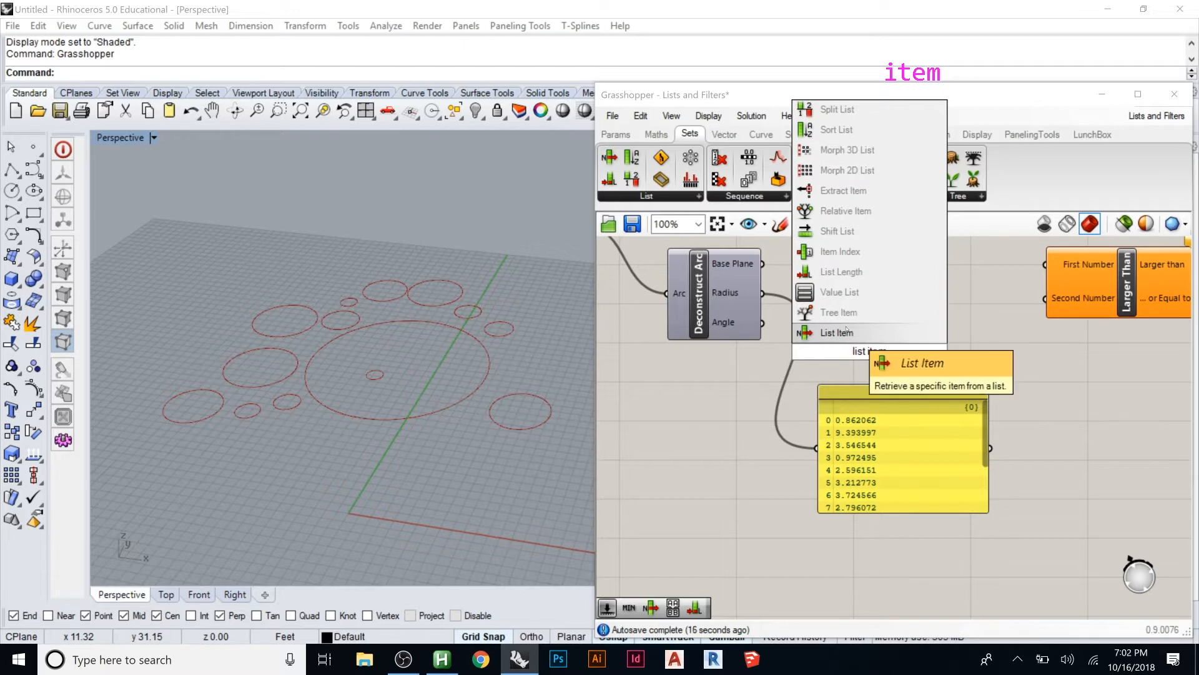
click(846, 331)
drag(865, 353, 882, 332)
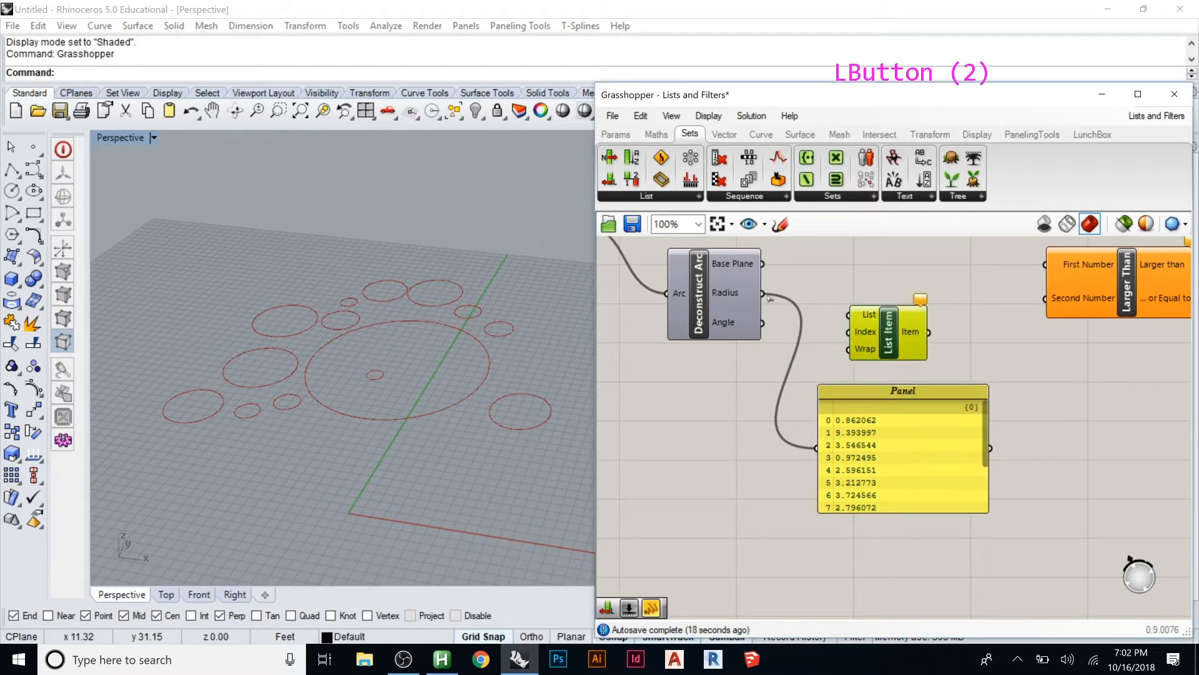
drag(763, 292, 849, 314)
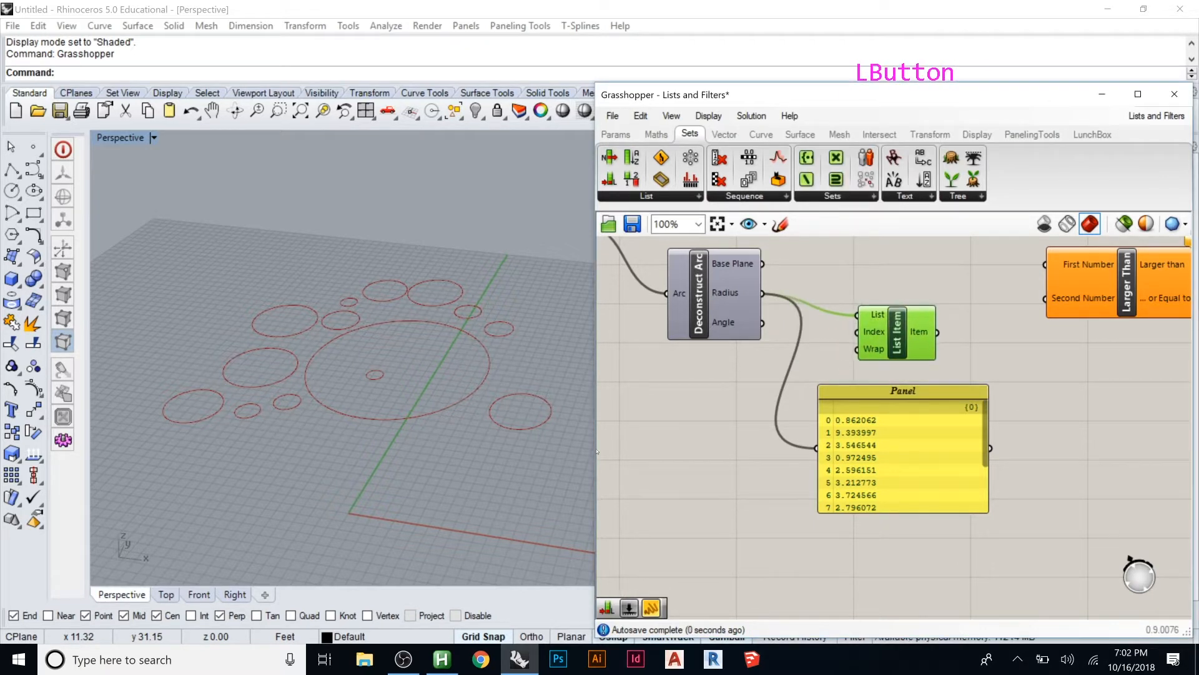
Add a number slider with value 5, connect it to List Item's Index input, and shift List Item slightly upward
double_click(656, 451)
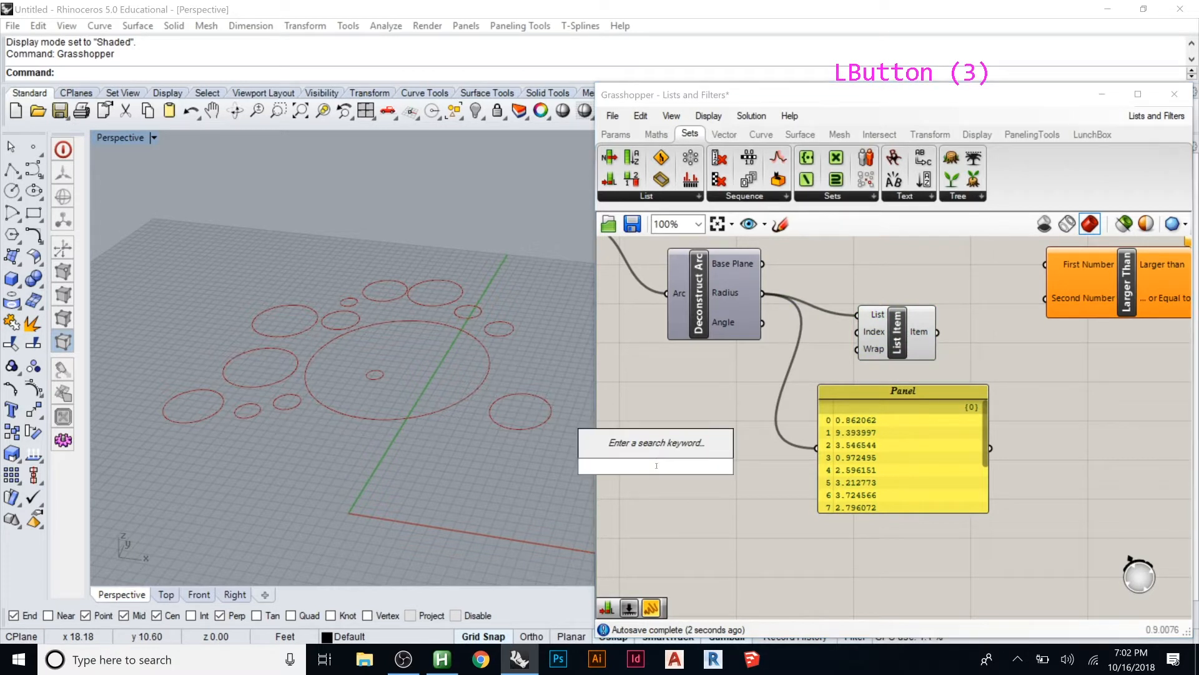
text(5)
key(Return)
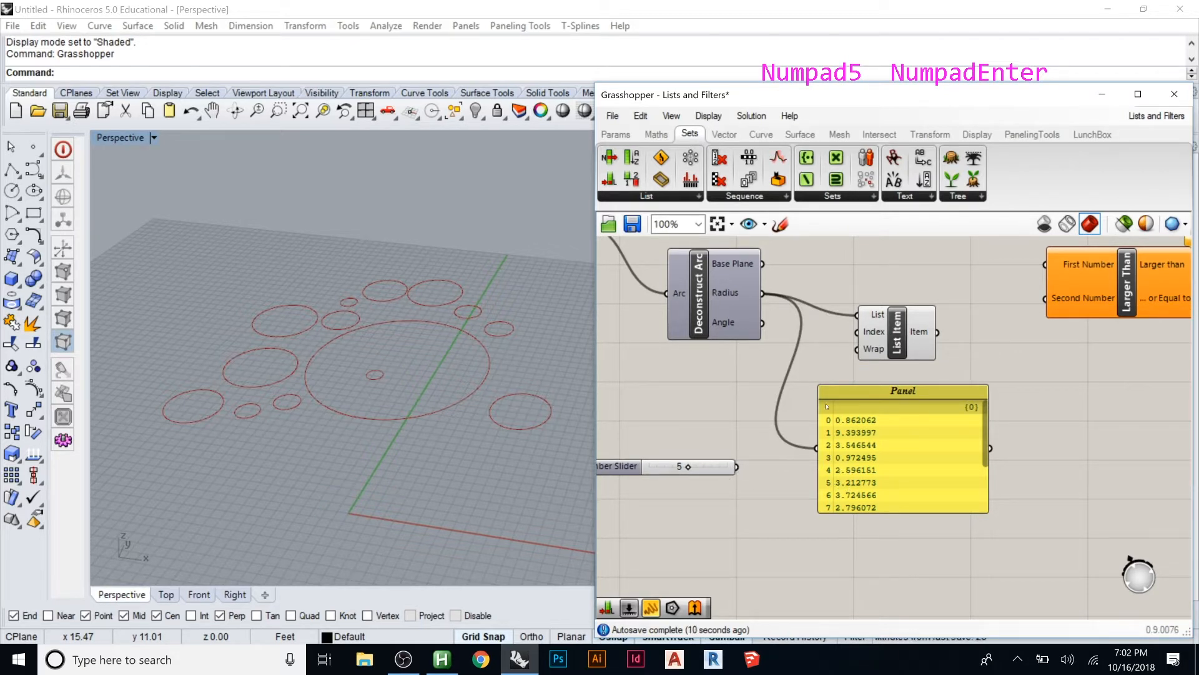
drag(738, 465, 860, 332)
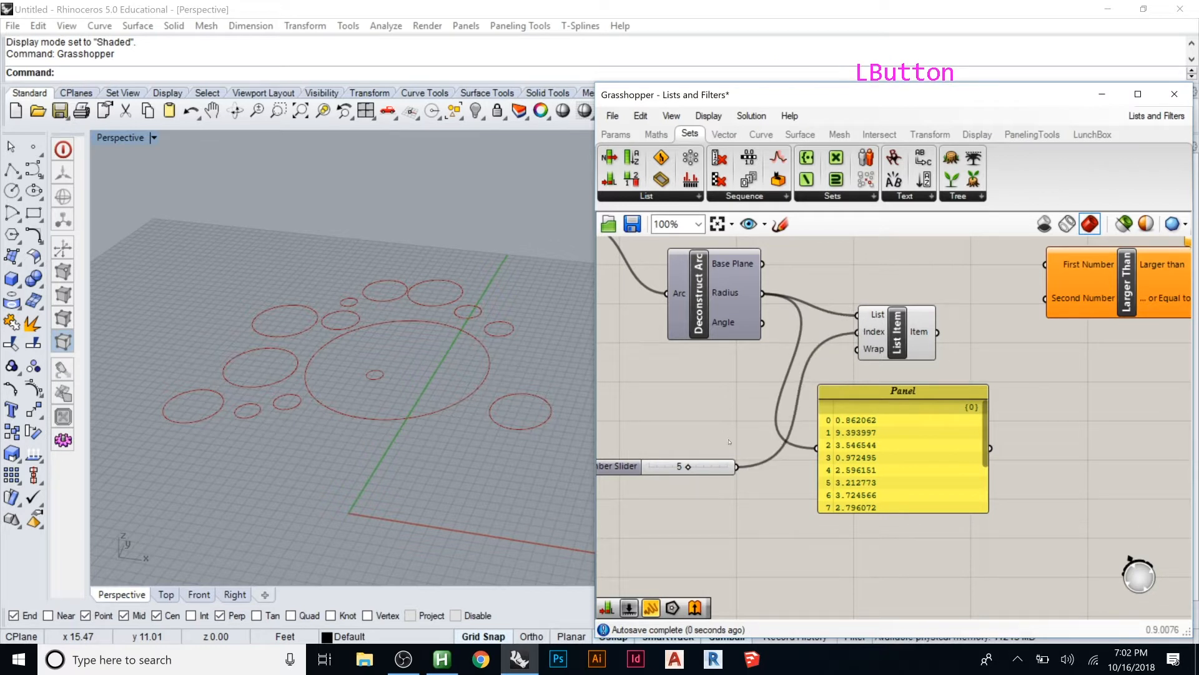
click(920, 349)
drag(921, 349, 932, 326)
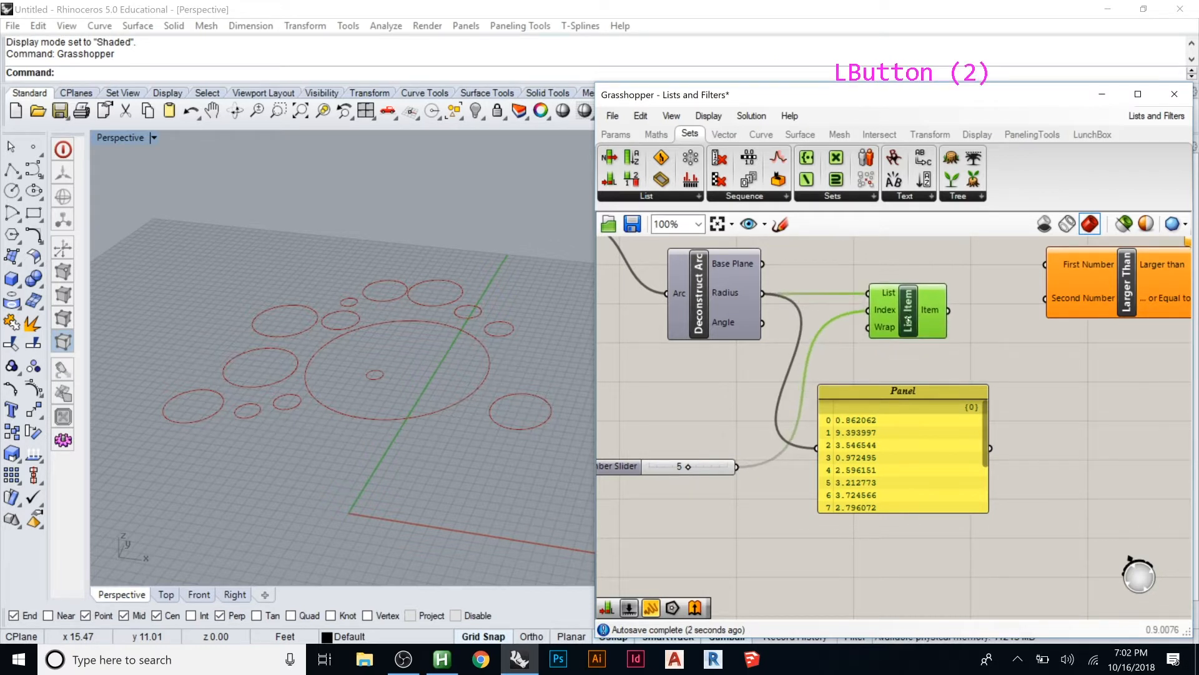
Turn off the copied Circle parameter's preview and select the List Item component
scroll(959, 370, down, 2)
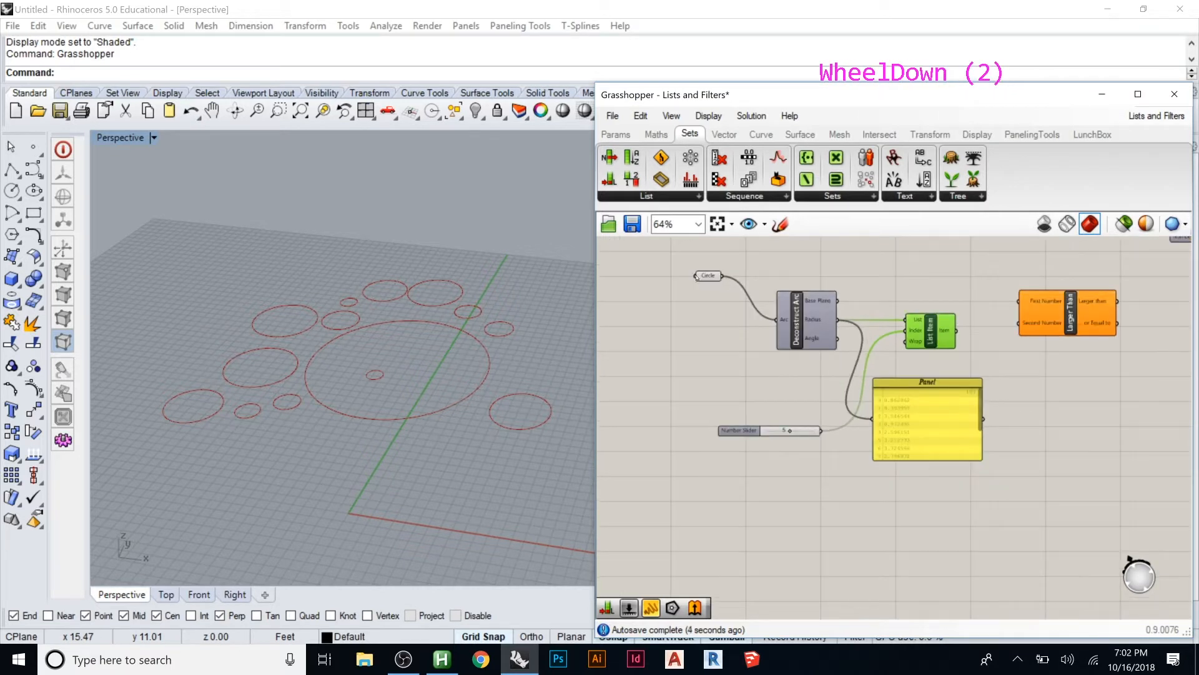
click(705, 276)
right_click(706, 277)
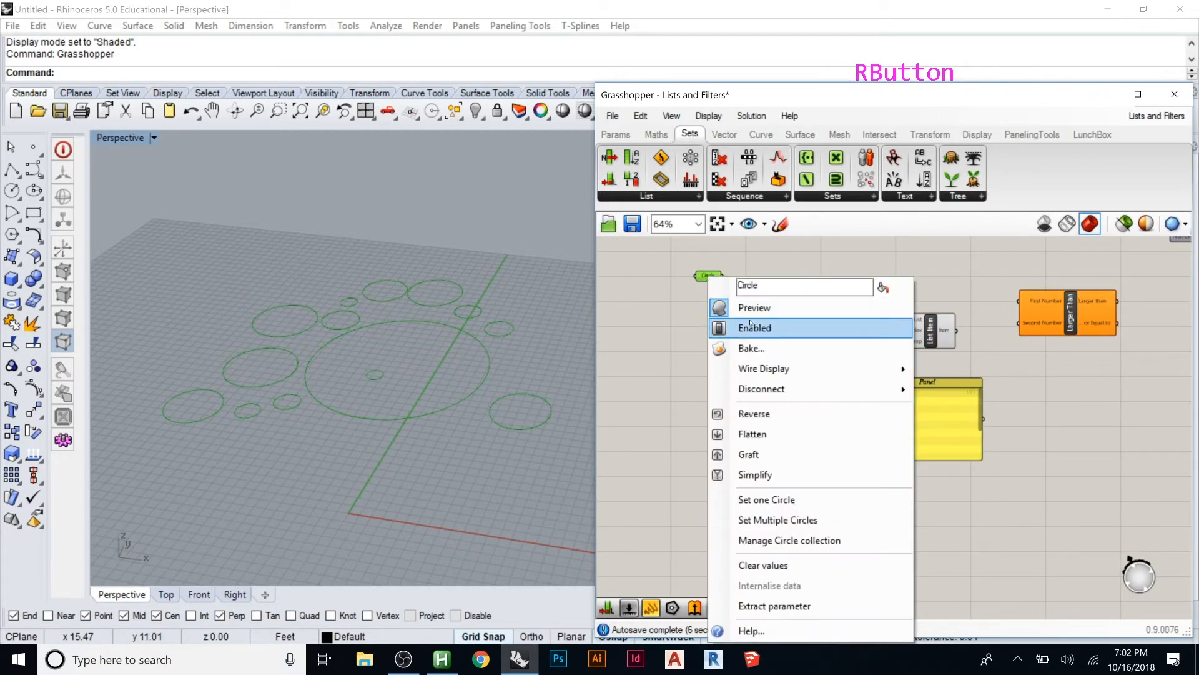
click(756, 309)
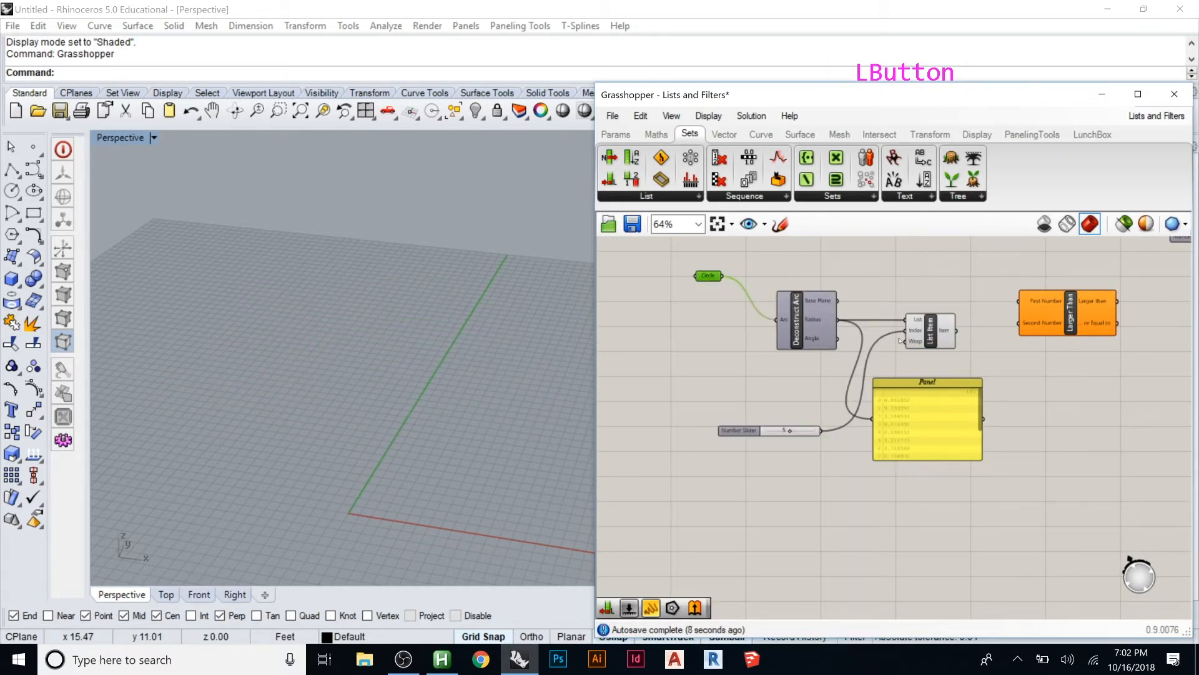
click(931, 338)
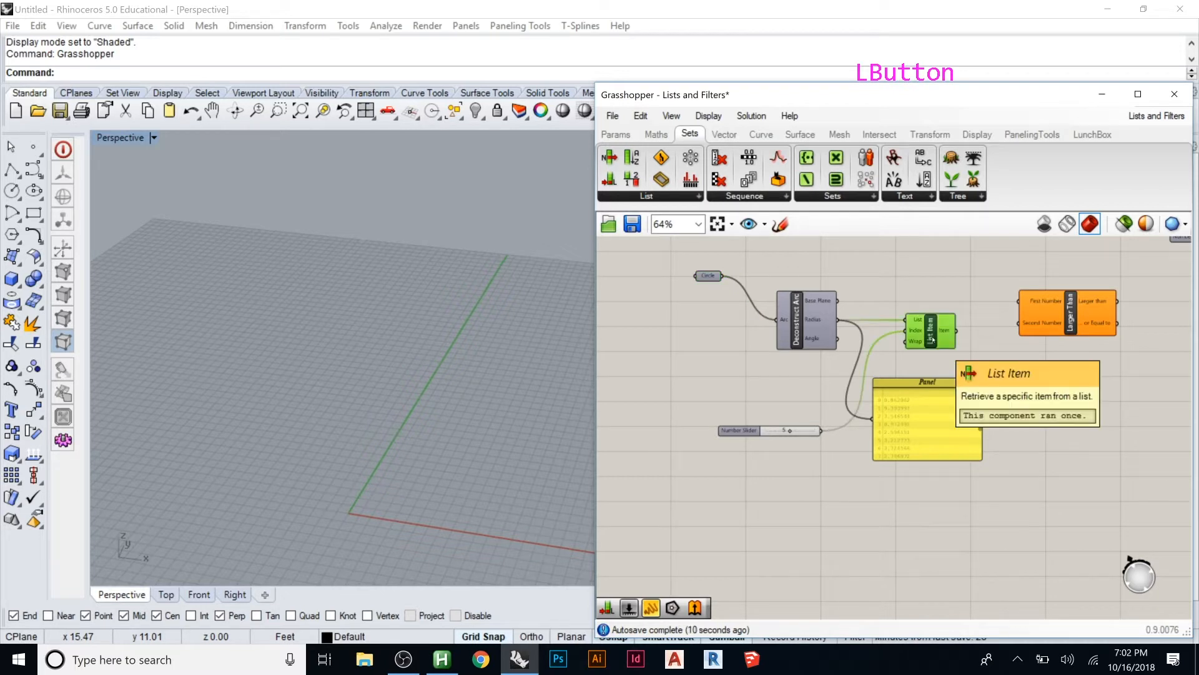
Toggle the preview of the List Item component
right_click(932, 339)
click(932, 340)
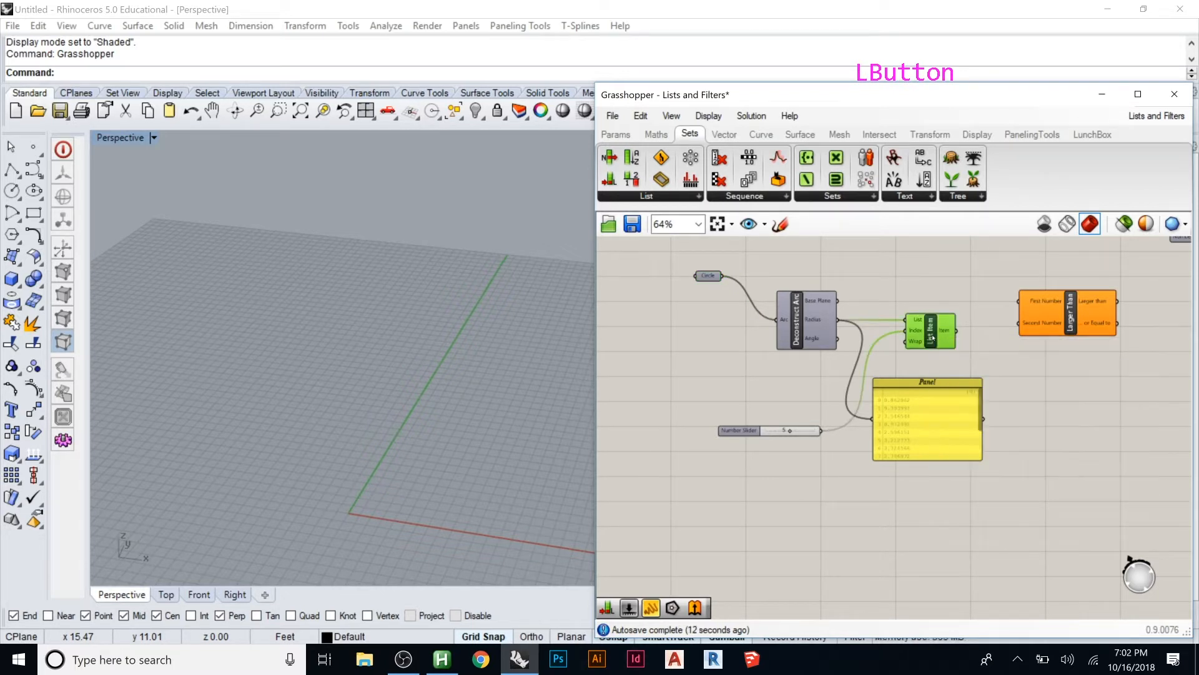
right_click(932, 338)
click(966, 366)
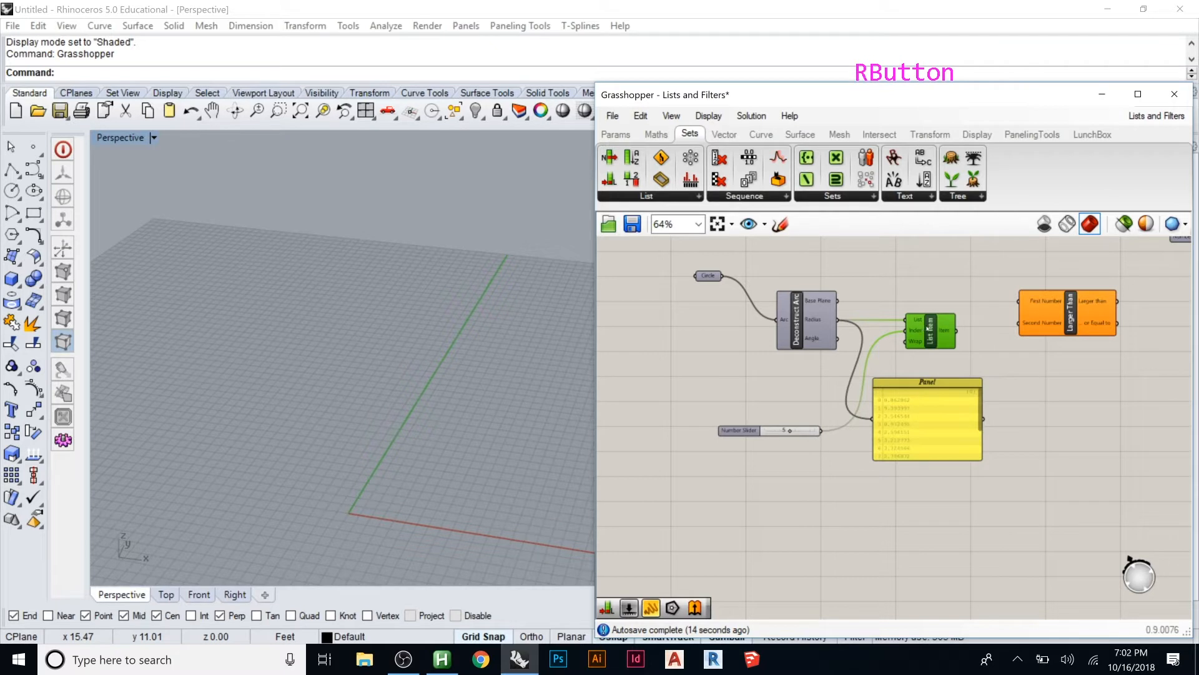
right_click(930, 329)
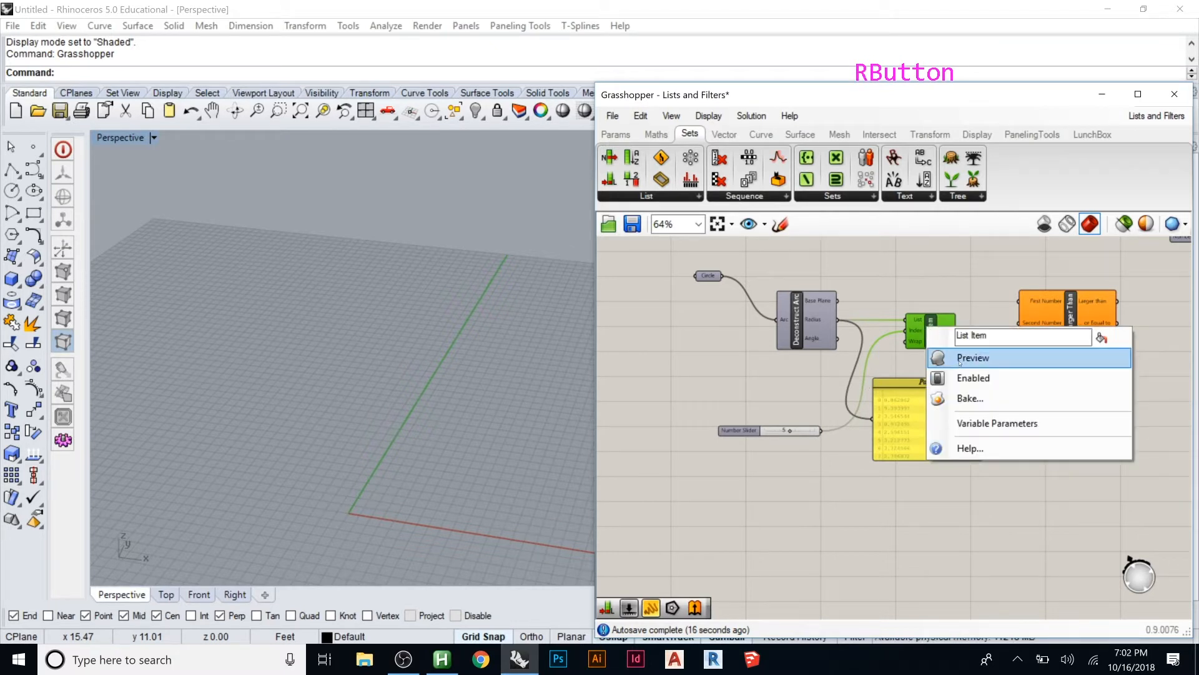
click(959, 363)
Nudge List Item slightly to the right and set its index slider to 3
mouse_move(931, 334)
mouse_down()
mouse_move(934, 324)
mouse_move(934, 334)
mouse_up()
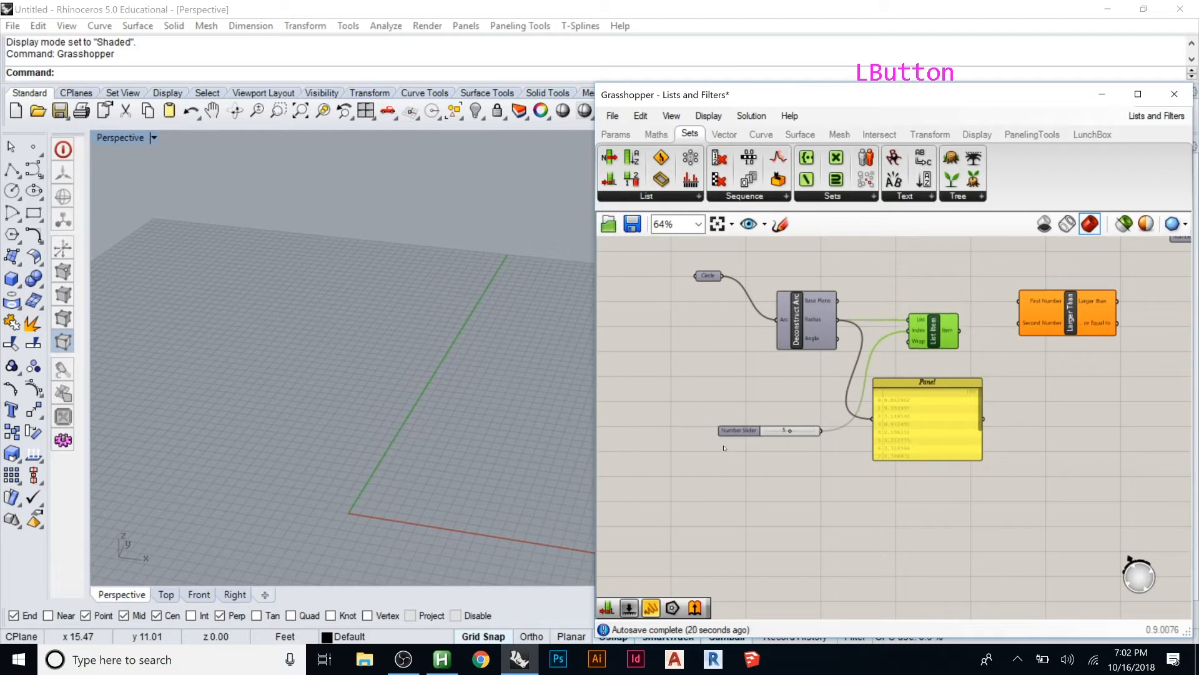
drag(791, 432, 780, 435)
click(863, 293)
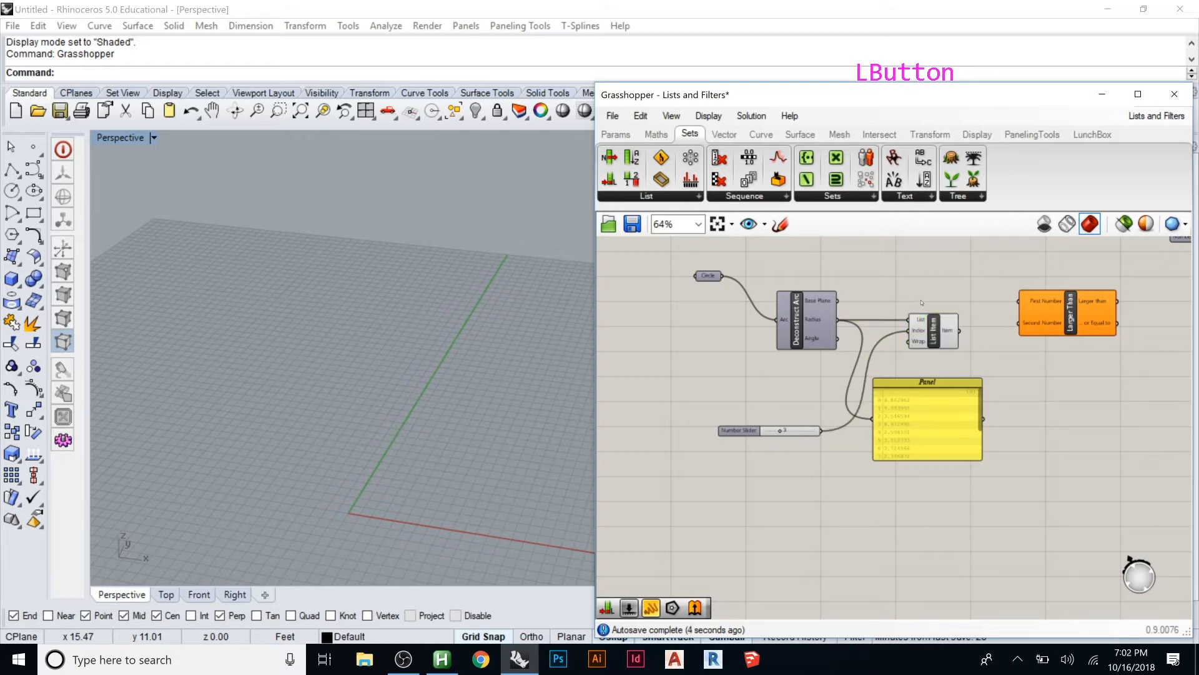
double_click(946, 268)
text(istrio)
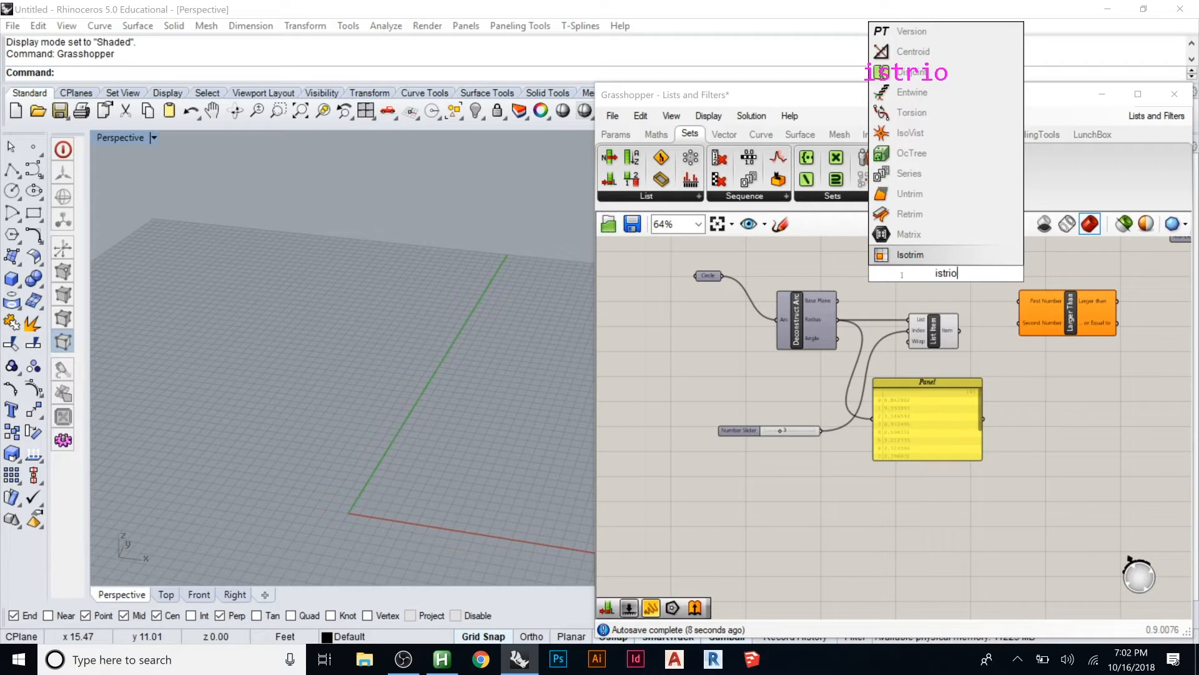
click(930, 255)
click(947, 275)
drag(947, 275, 954, 289)
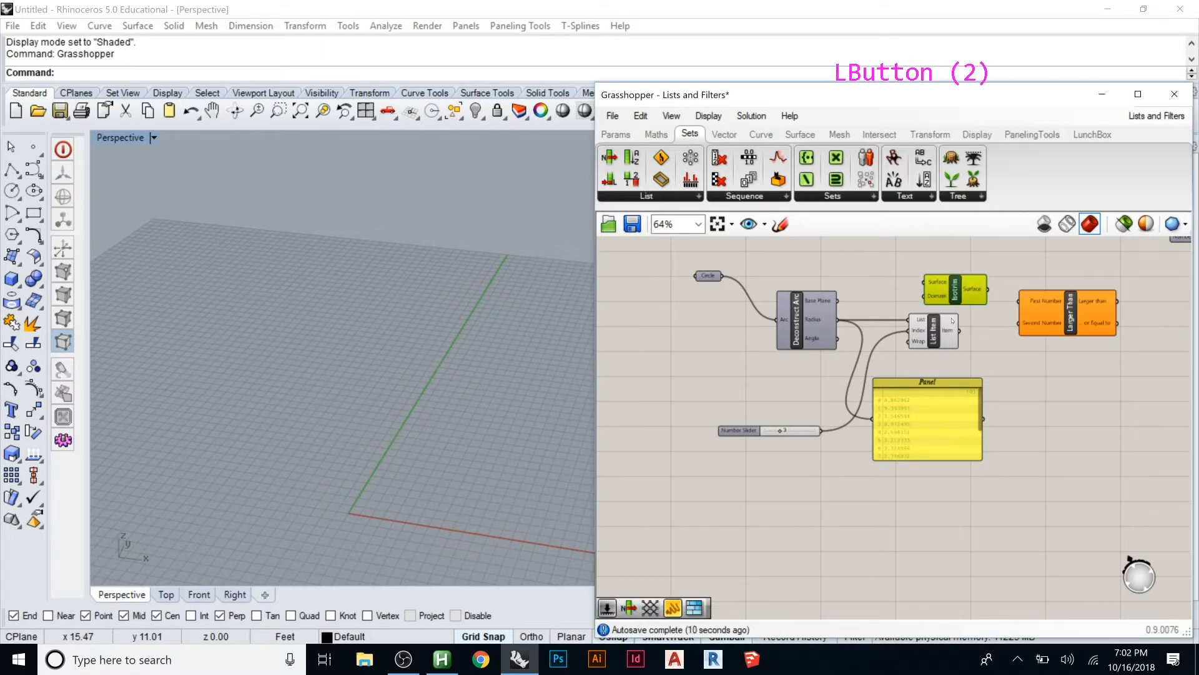
drag(960, 329, 908, 293)
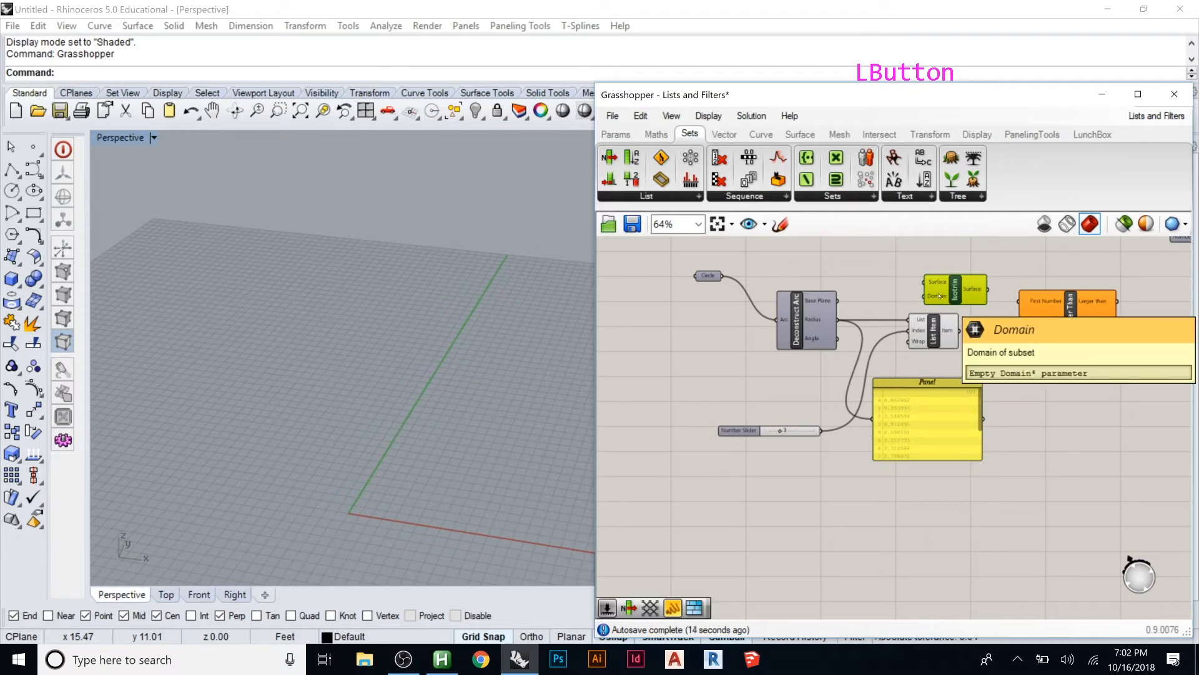
key(Delete)
Delete the List Item component between Deconstruct Arc and Larger Than
click(921, 323)
drag(921, 323, 910, 318)
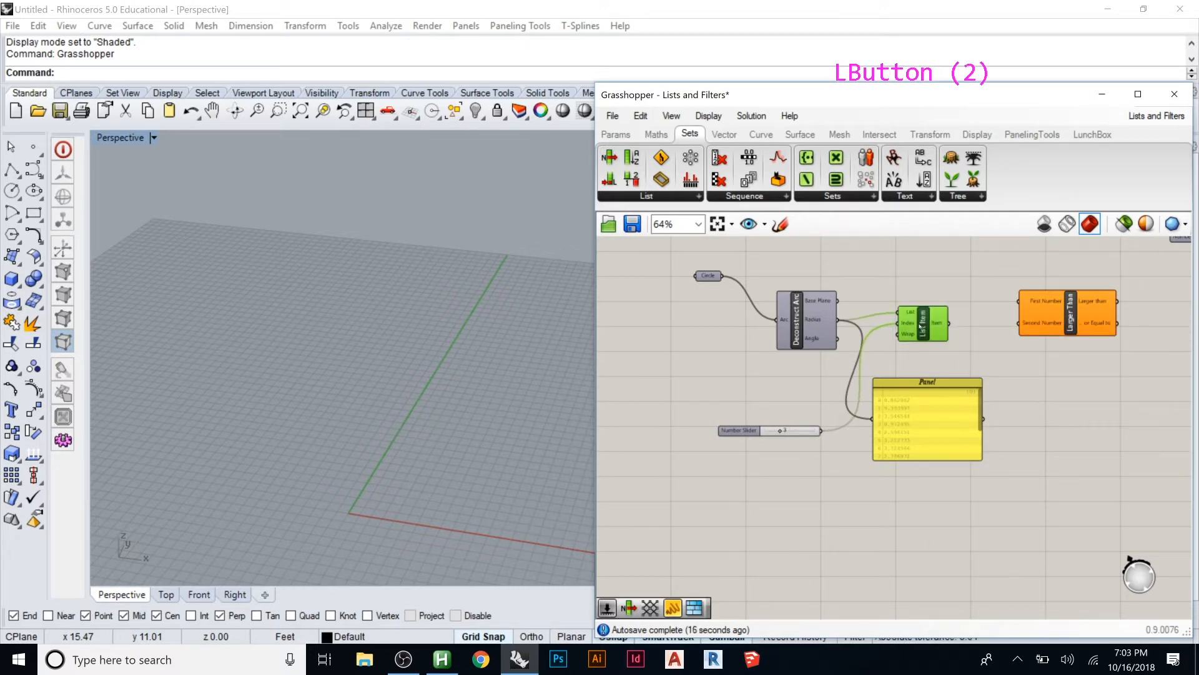
key(Delete)
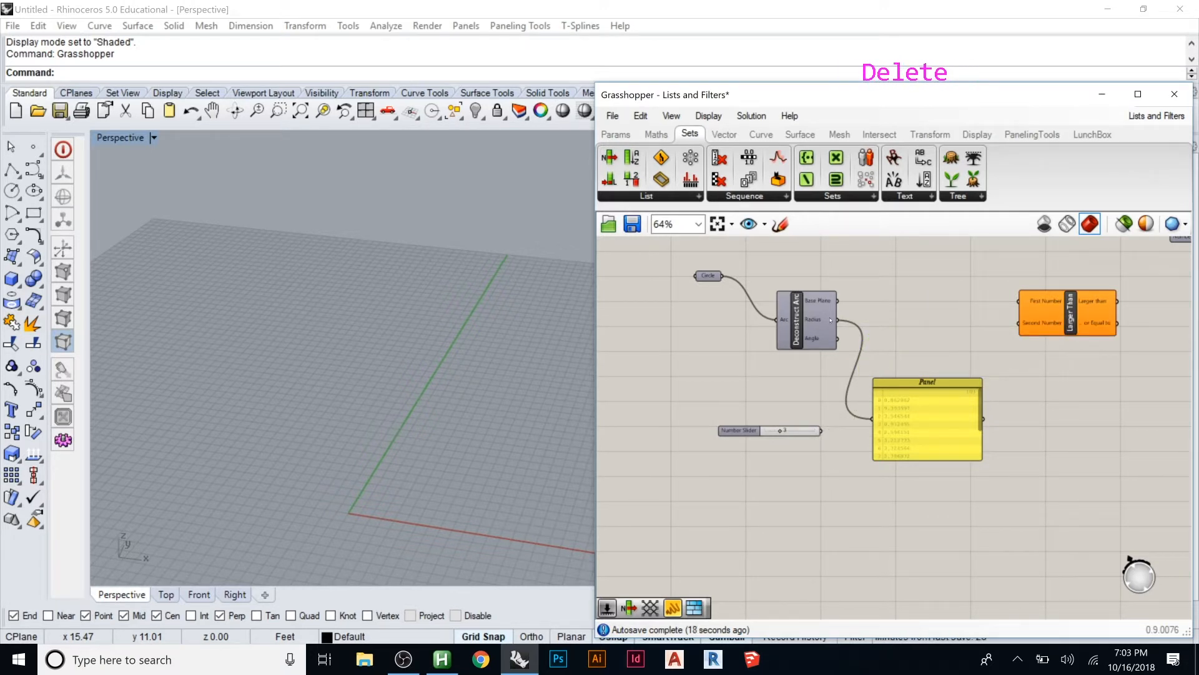
Turn the Deconstruct Arc component's preview on and back off
click(831, 320)
right_click(831, 320)
key(Escape)
right_click(806, 320)
key(Escape)
right_click(824, 338)
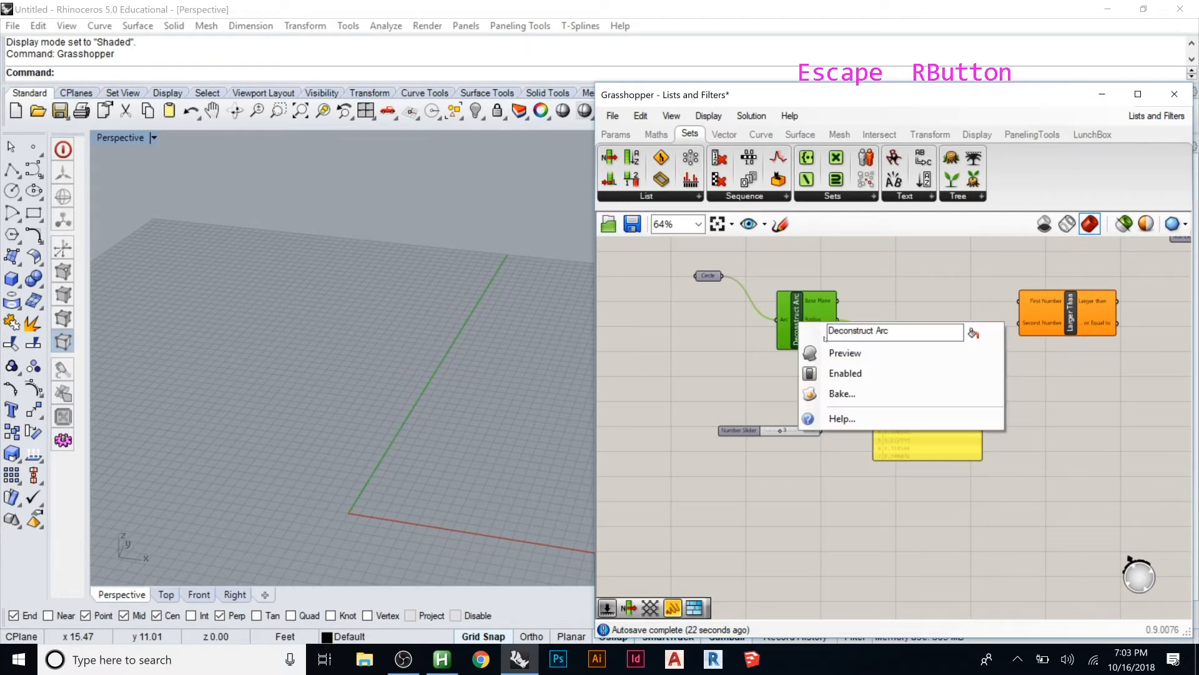
click(844, 352)
key(Escape)
right_click(796, 318)
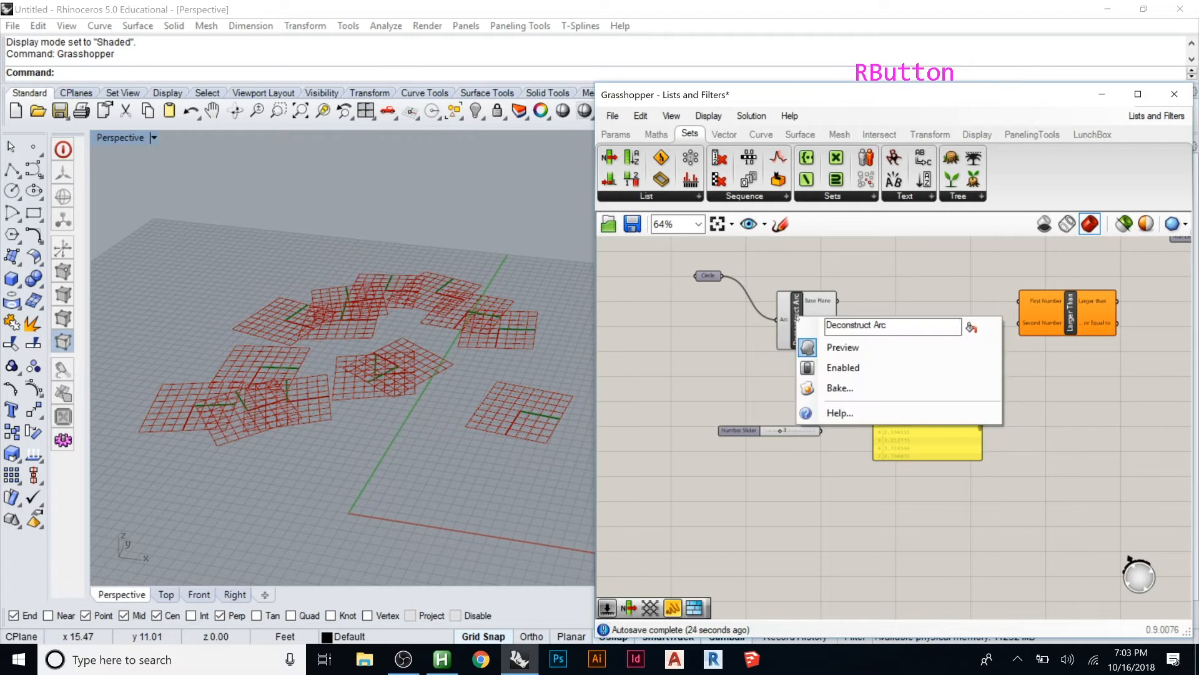
click(806, 347)
Turn on the Circle parameter's preview and shift the radius Panel slightly to the right
right_click(703, 275)
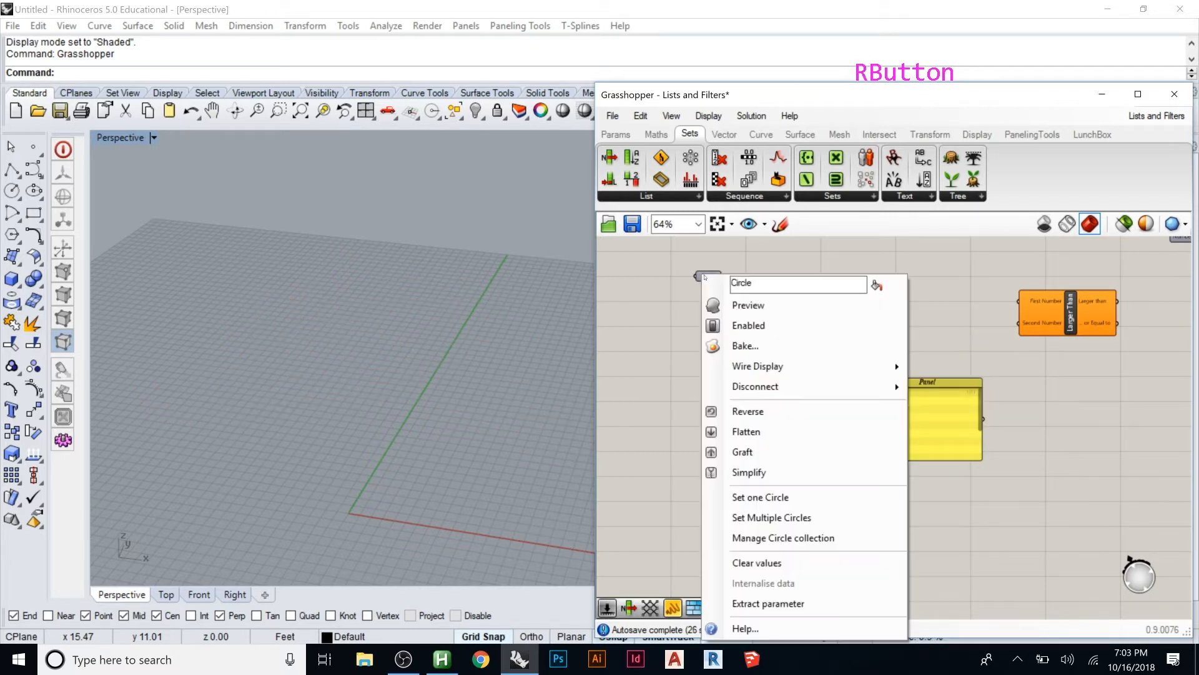
click(747, 305)
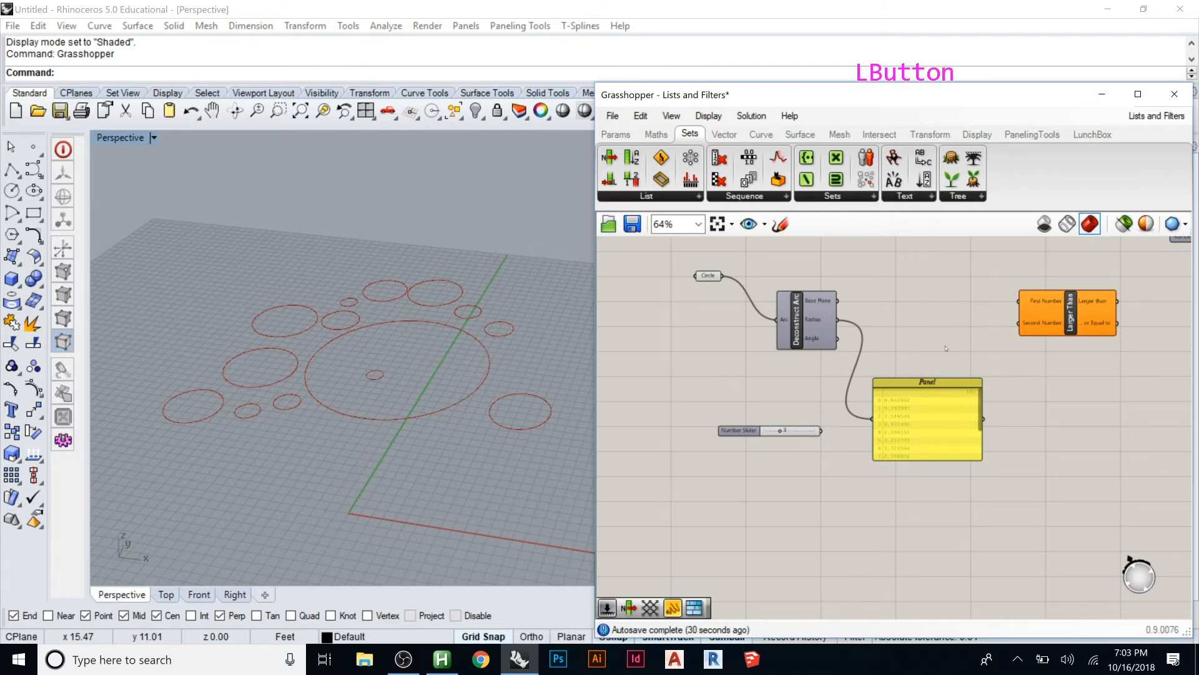
mouse_move(946, 386)
mouse_down()
mouse_move(986, 403)
mouse_move(913, 242)
mouse_move(939, 243)
mouse_move(955, 400)
mouse_up()
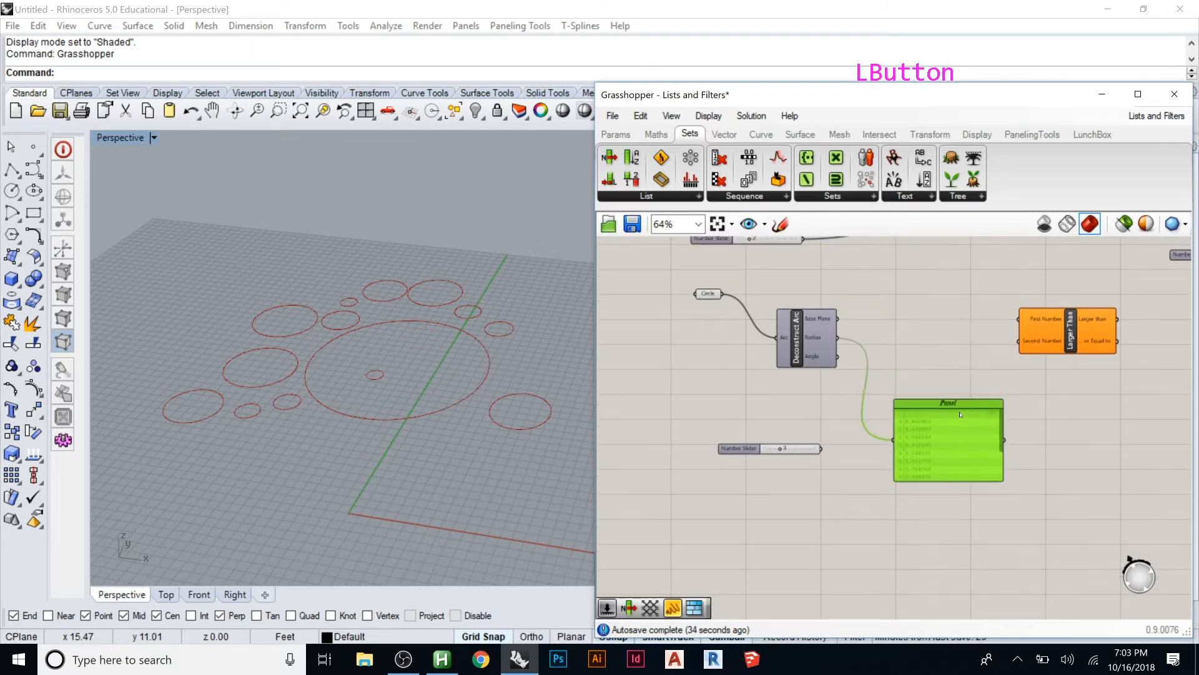
Wire the Radius output into Larger Than's First Number input and arrange Larger Than below the radius Panel
scroll(1051, 404, up, 1)
drag(1075, 298, 976, 309)
drag(787, 314, 923, 301)
drag(908, 410, 883, 257)
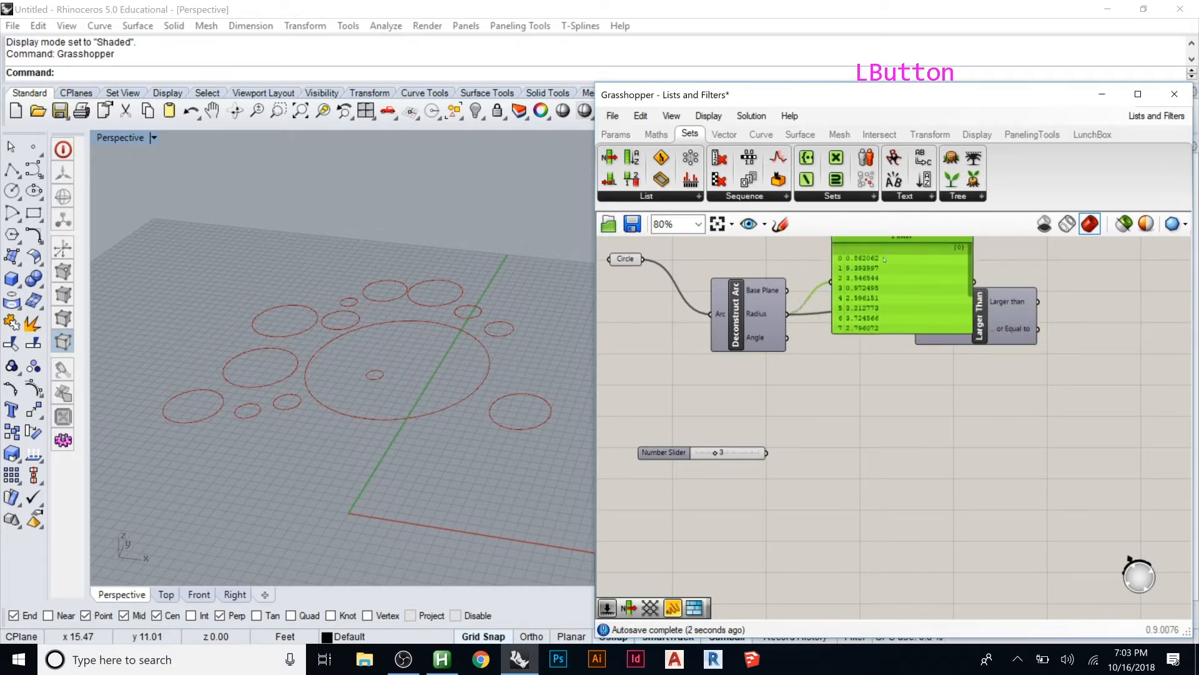
drag(990, 308, 916, 394)
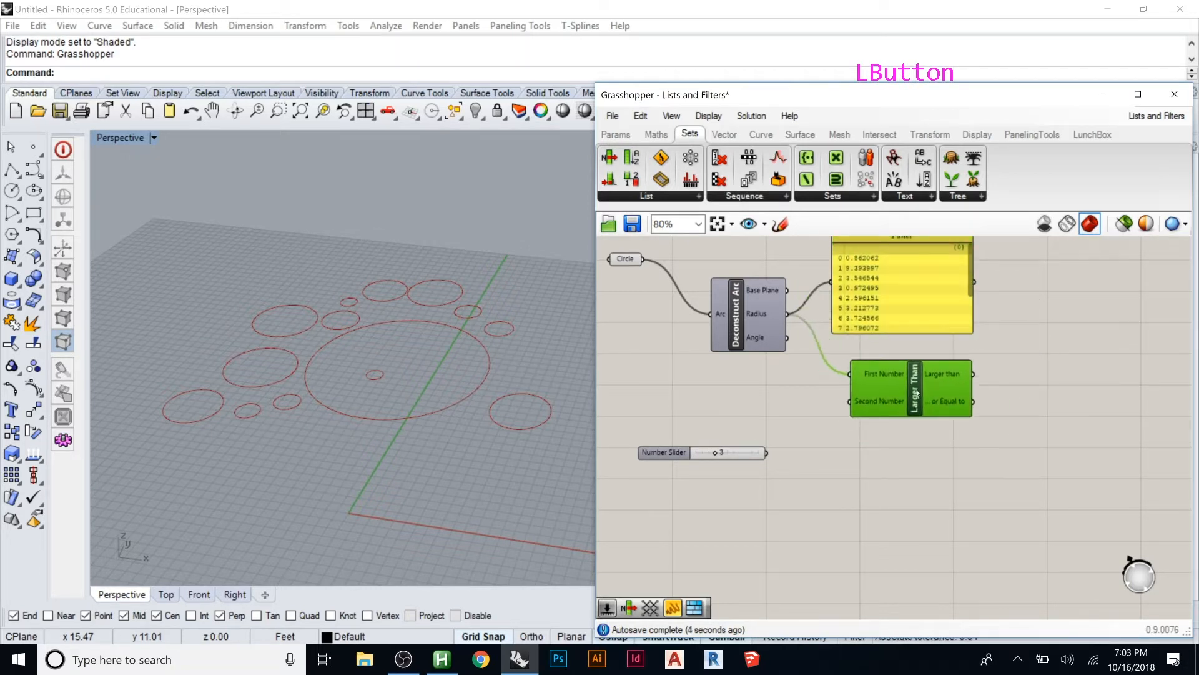
Connect the number slider to Larger Than's Second Number input and inspect both of its output lists
drag(767, 453, 849, 401)
mouse_move(958, 377)
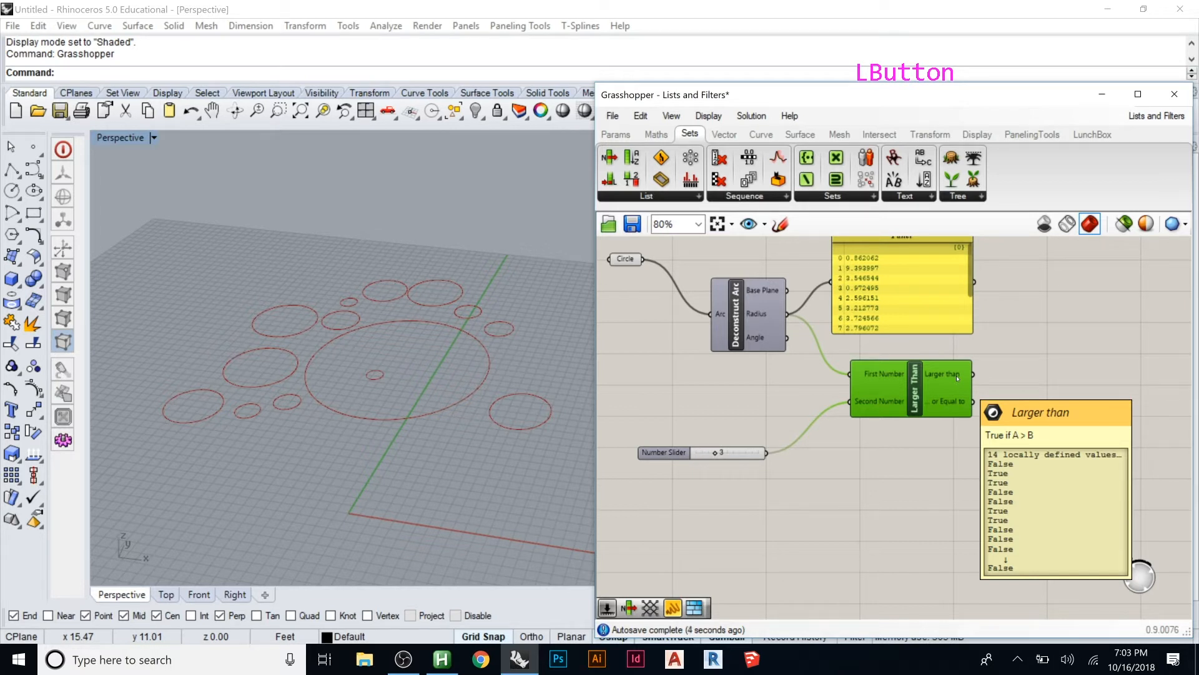
mouse_move(953, 403)
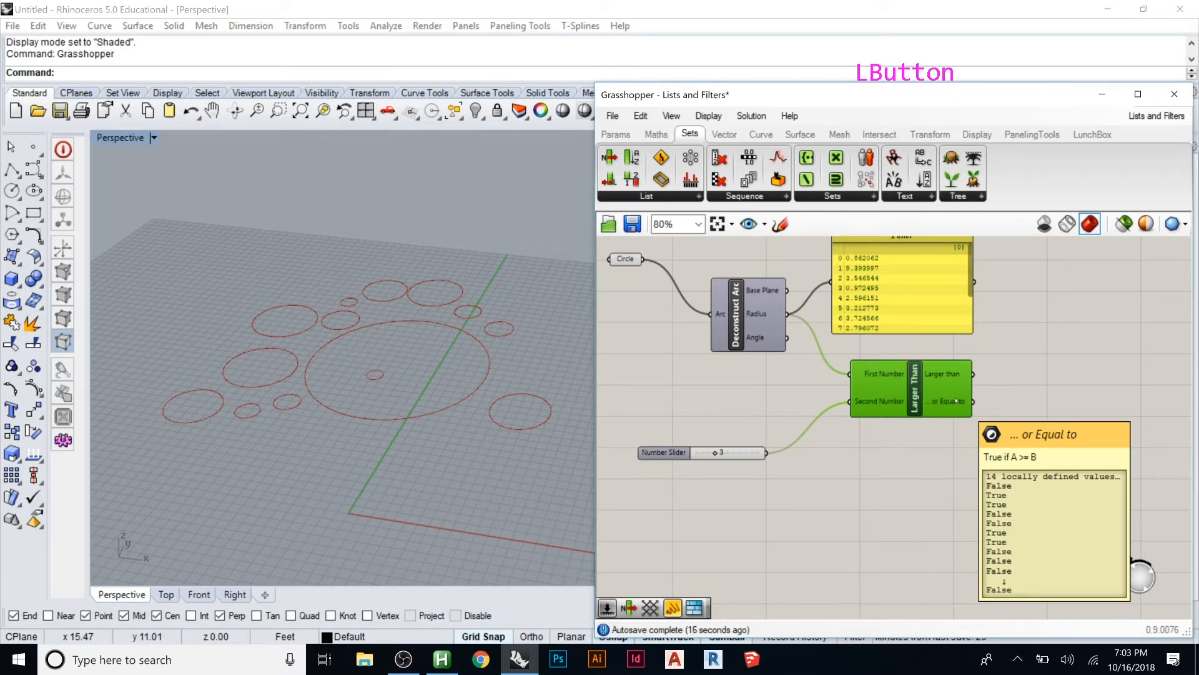
Add an Extrude component to the right of Larger Than and wire the Larger than output into its Base input
double_click(1032, 375)
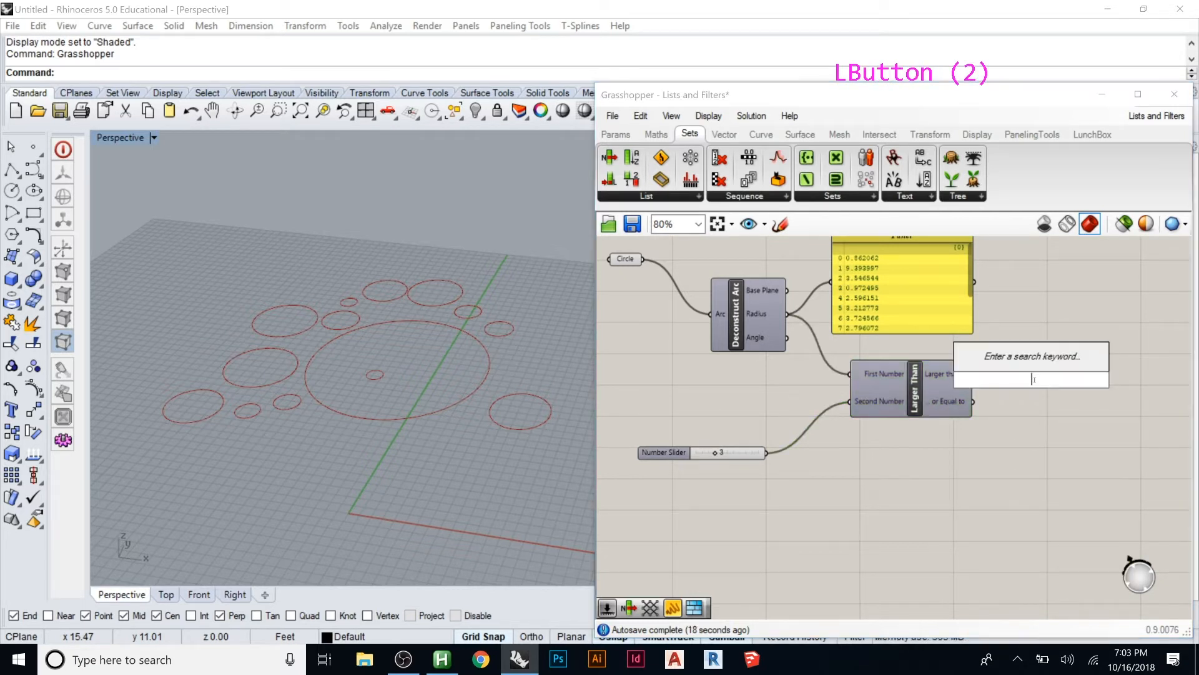
text(exr)
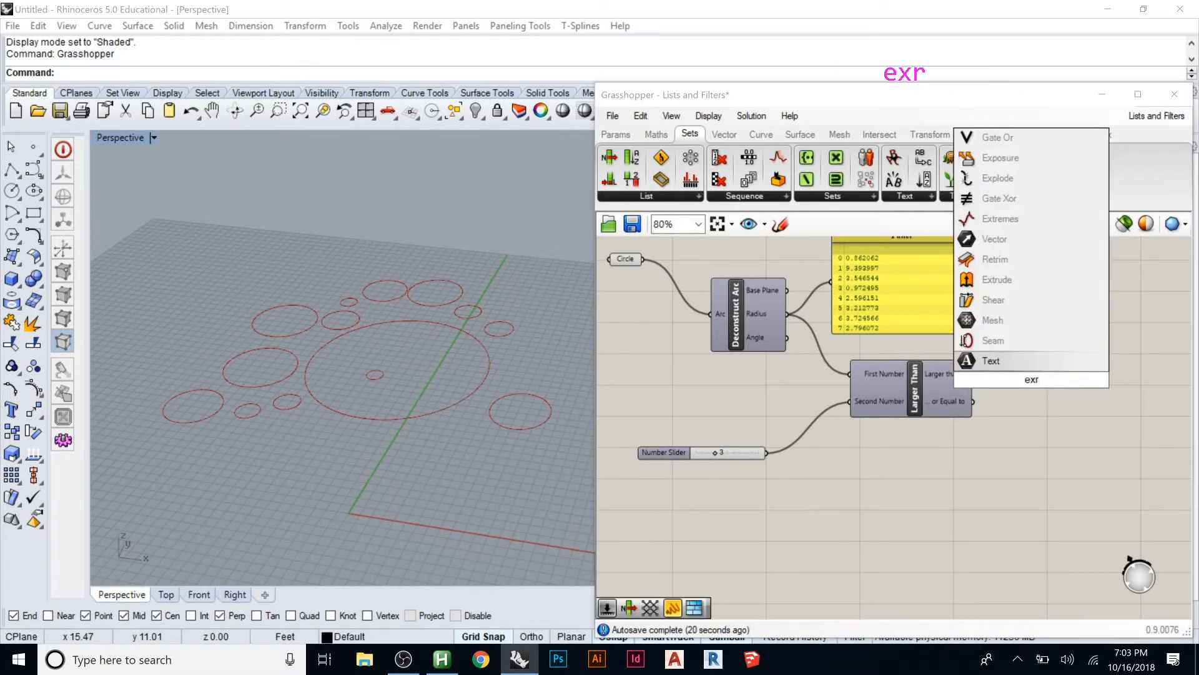
click(1031, 278)
drag(1031, 397, 1068, 400)
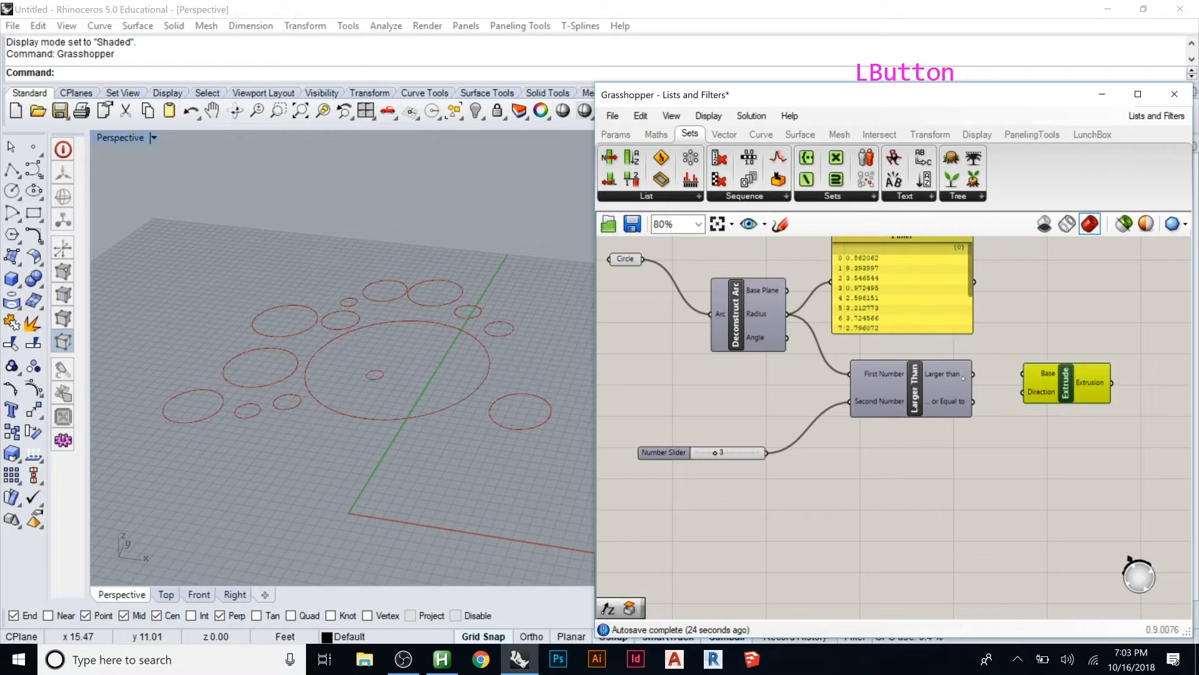
drag(973, 375, 1051, 381)
drag(973, 375, 1025, 373)
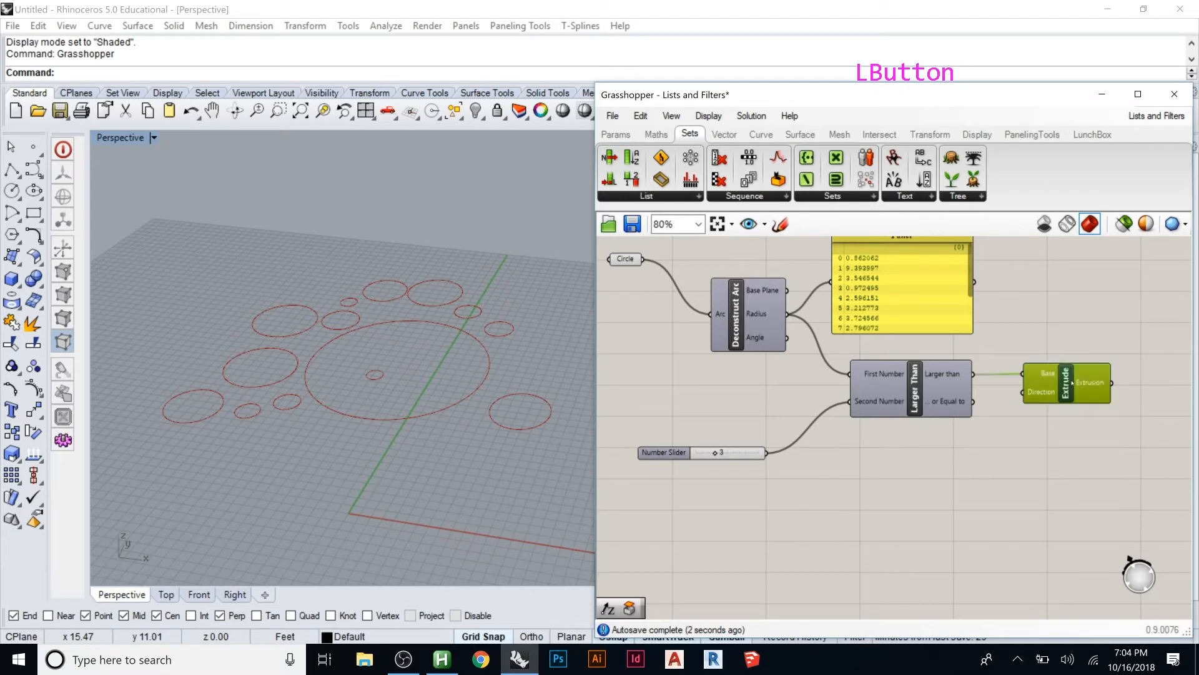
drag(1066, 387, 1101, 385)
Add a Unit Z component below Larger Than, wire it into Extrude's Direction input, and shift Extrude up and right
double_click(990, 448)
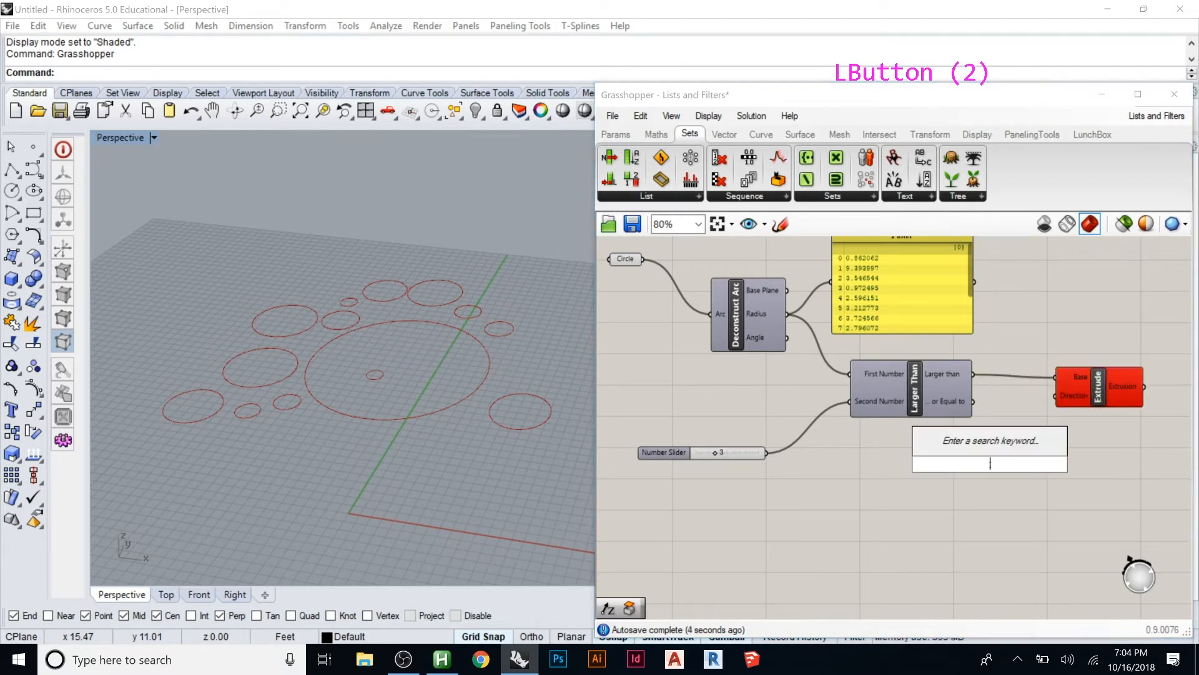
mouse_move(933, 413)
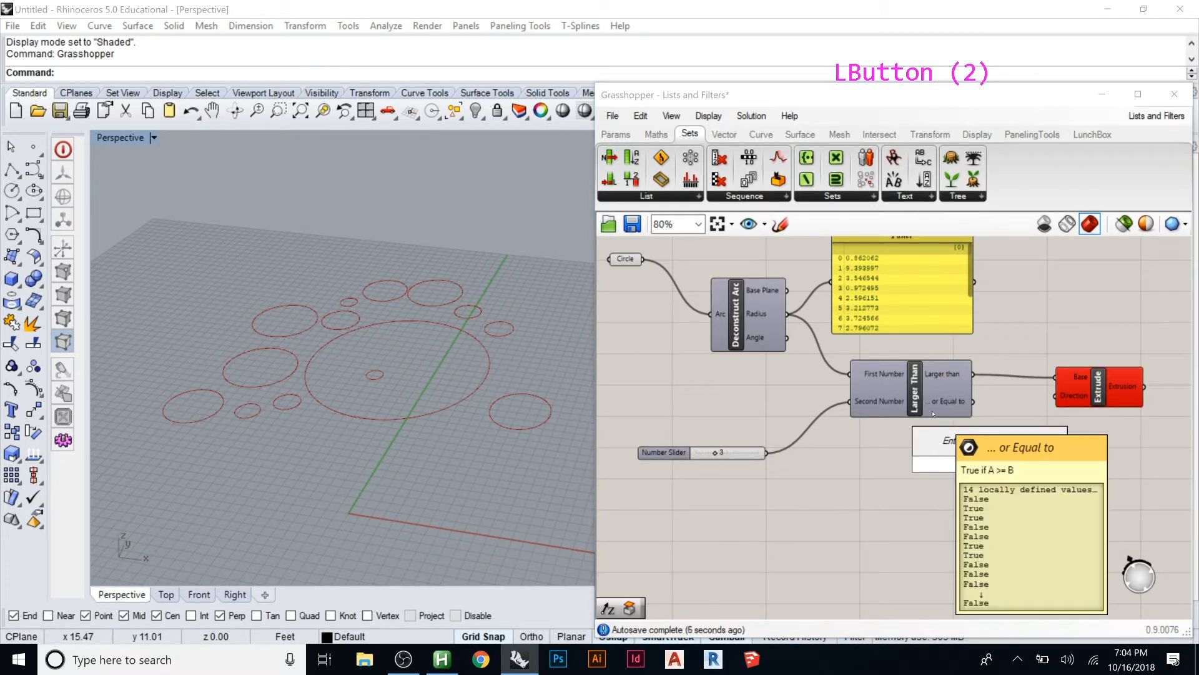
text(unit)
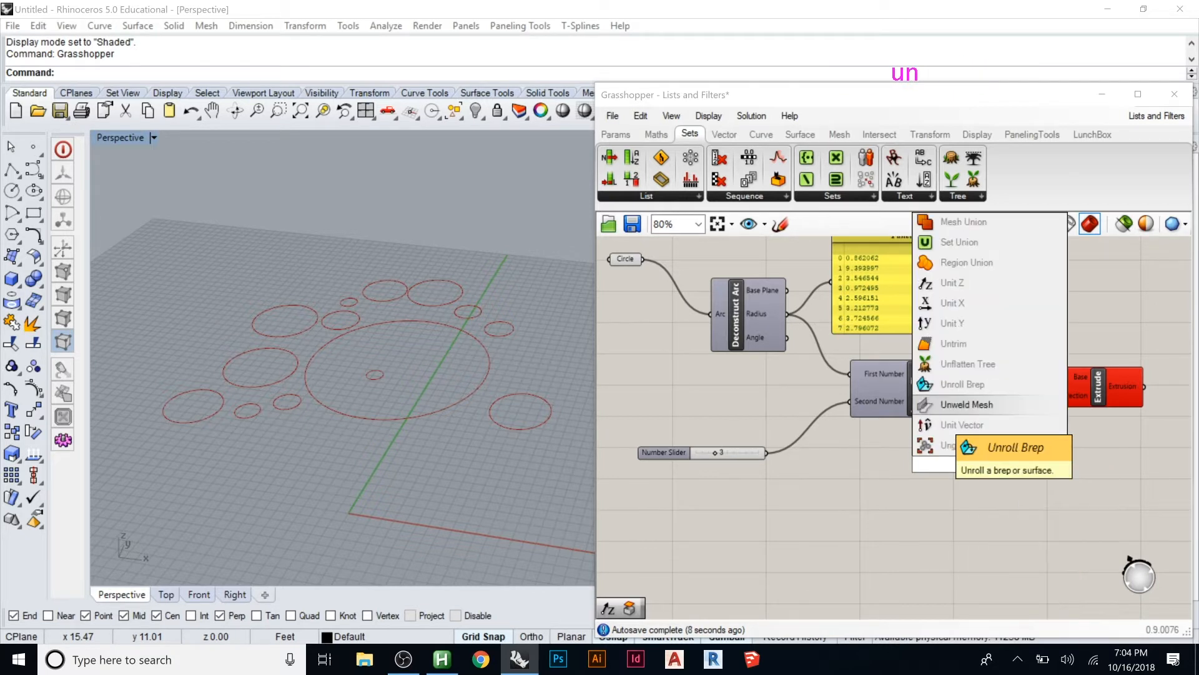
text(z)
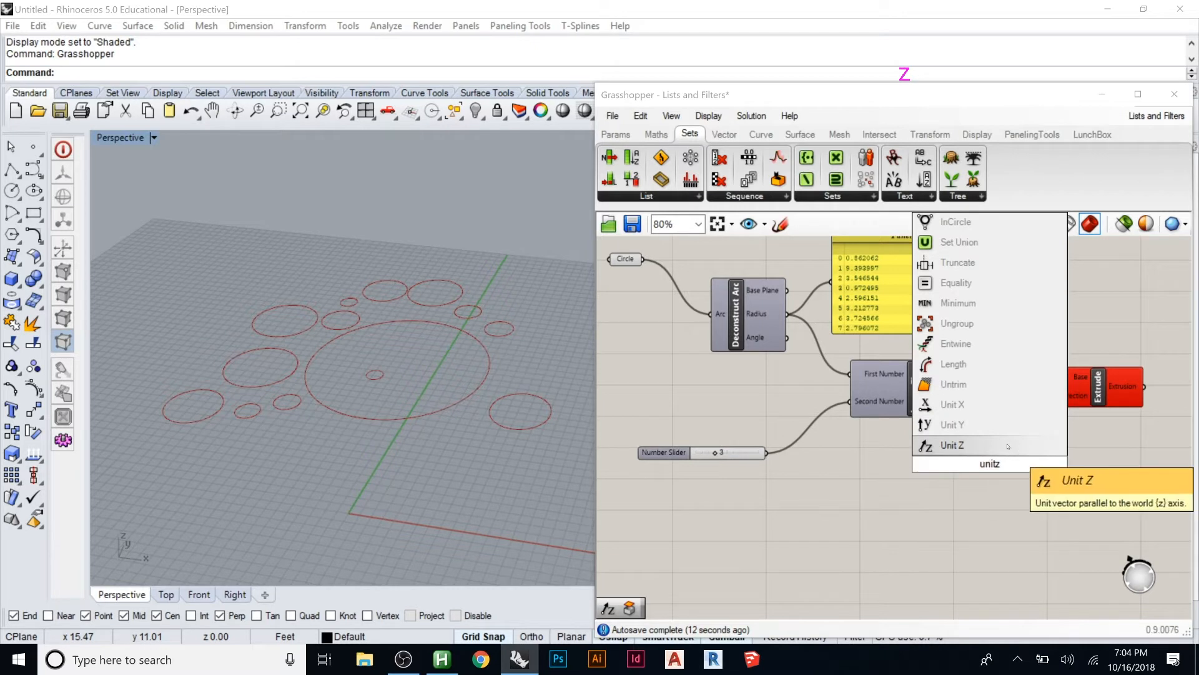
click(1007, 446)
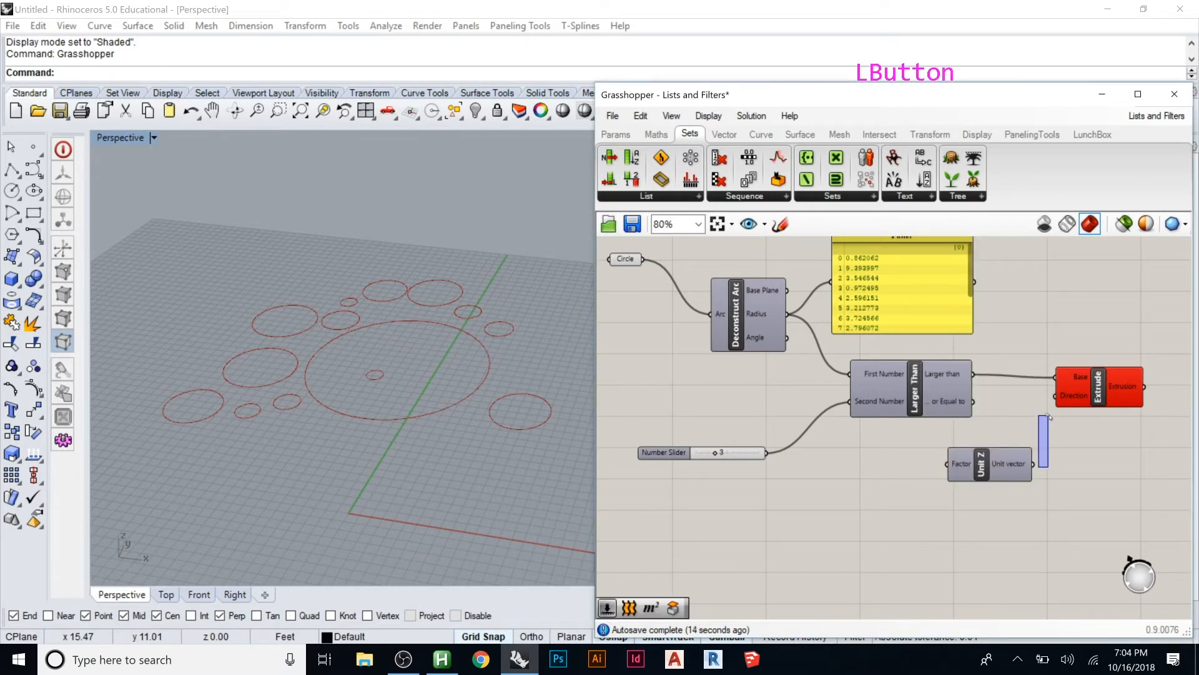
drag(1033, 463, 1110, 370)
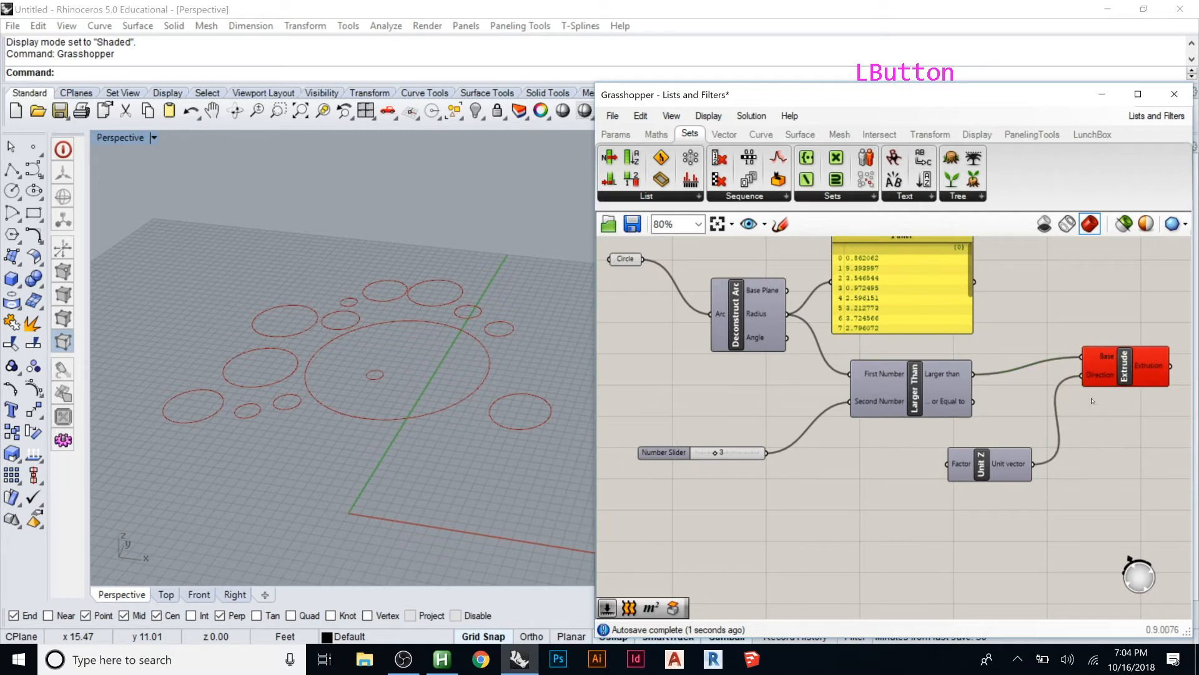
Move Extrude further right to make room before it, and delete the Panel listing the radii
scroll(997, 306, down, 3)
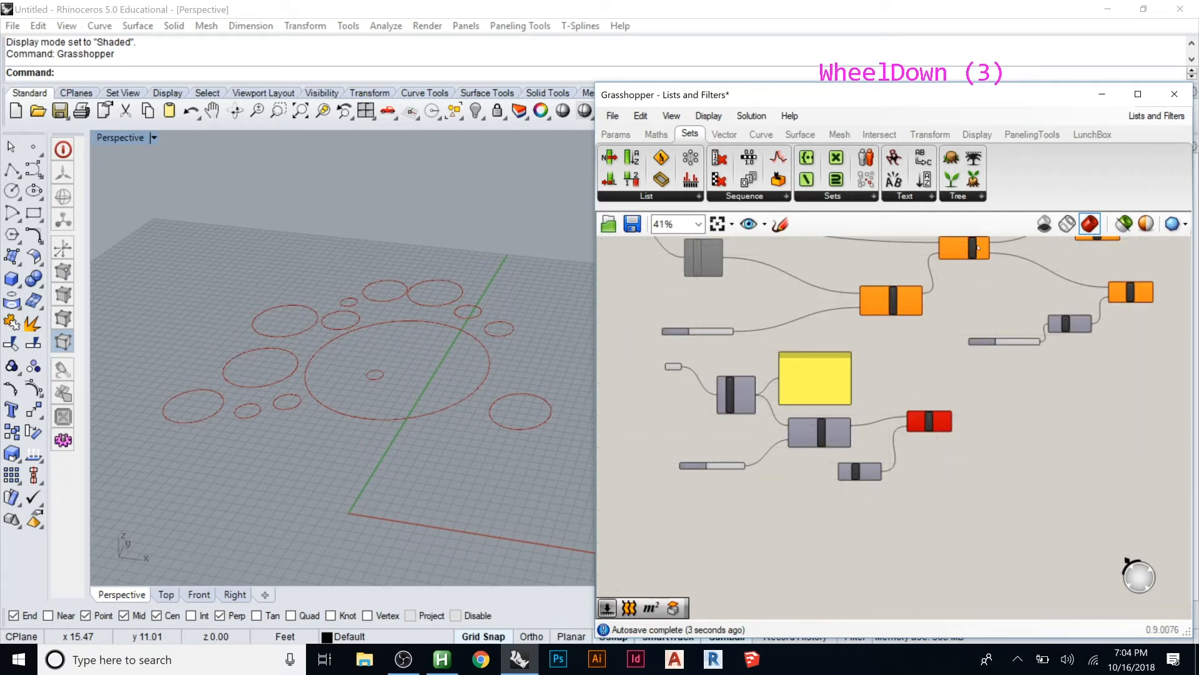
scroll(937, 269, up, 4)
scroll(874, 344, down, 4)
scroll(901, 444, up, 1)
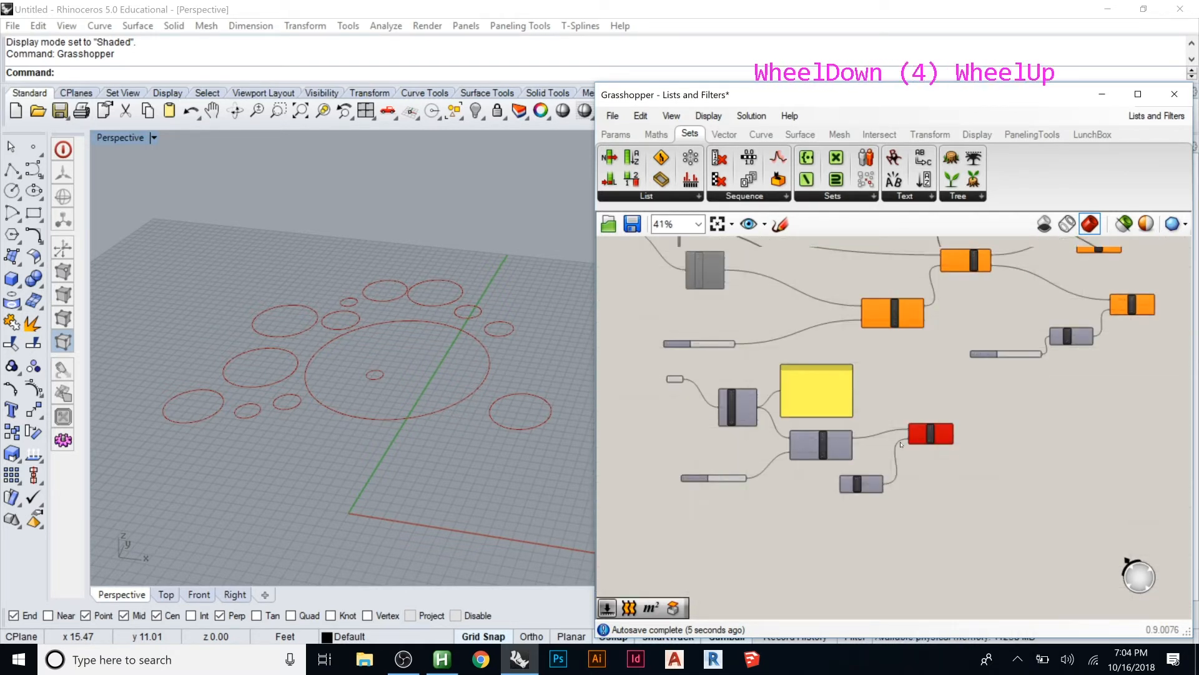
scroll(901, 444, up, 1)
click(956, 435)
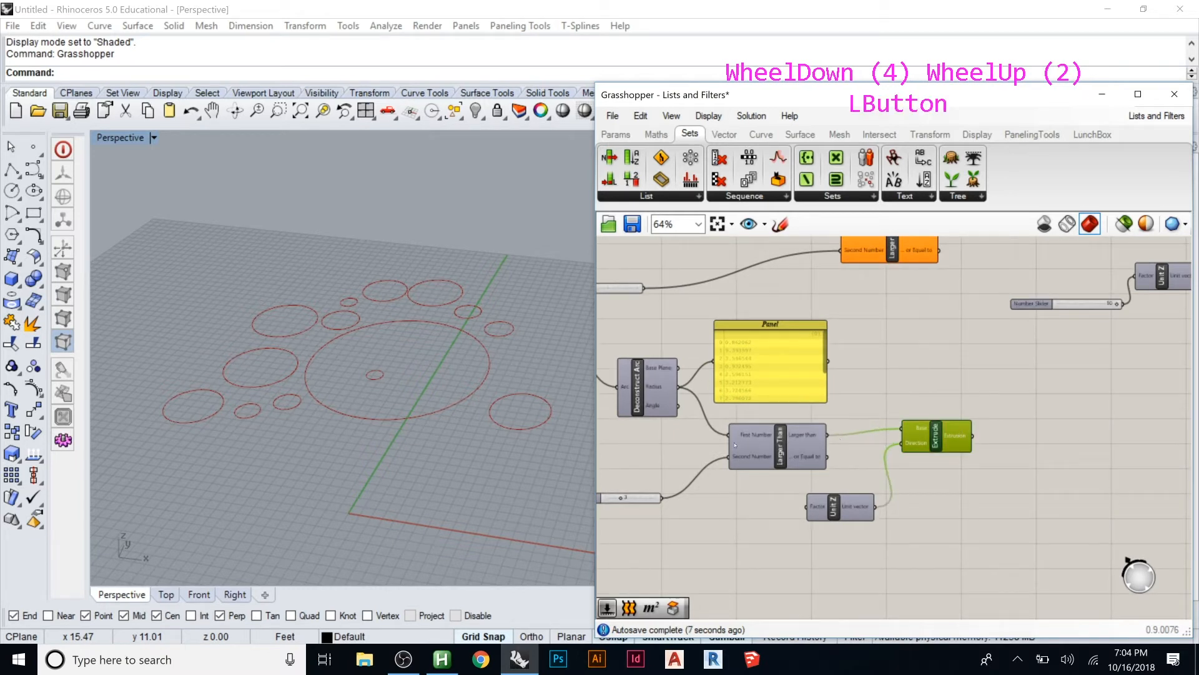
drag(952, 431, 1035, 441)
drag(762, 355, 745, 341)
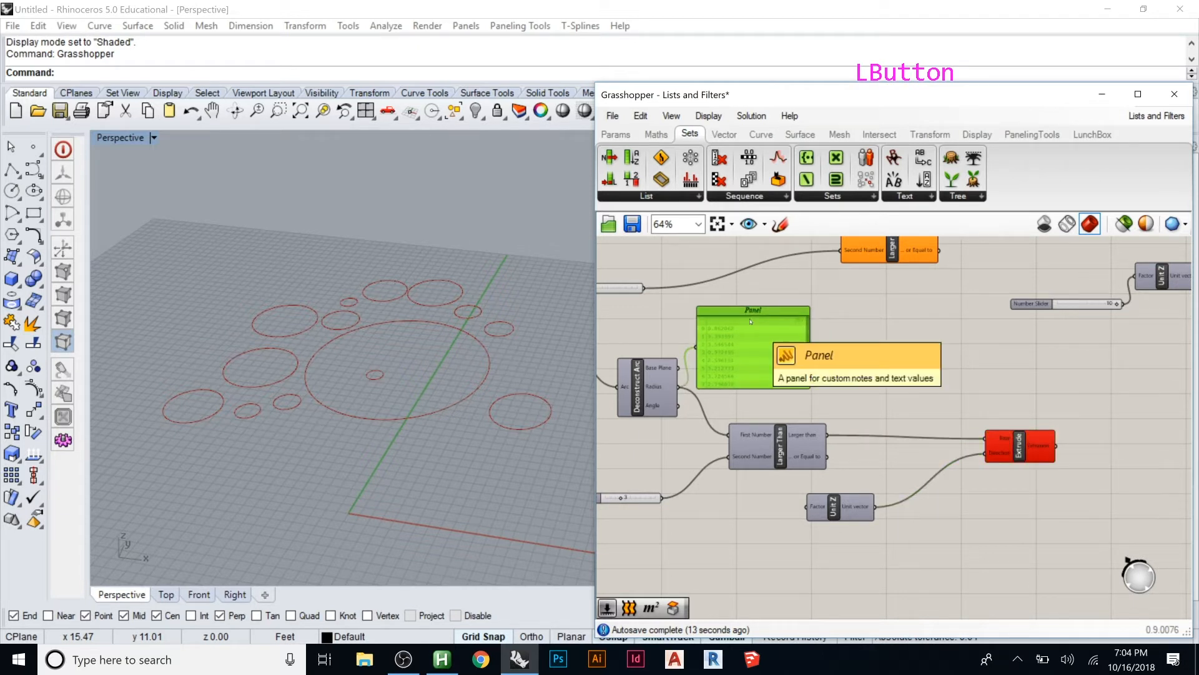
key(Delete)
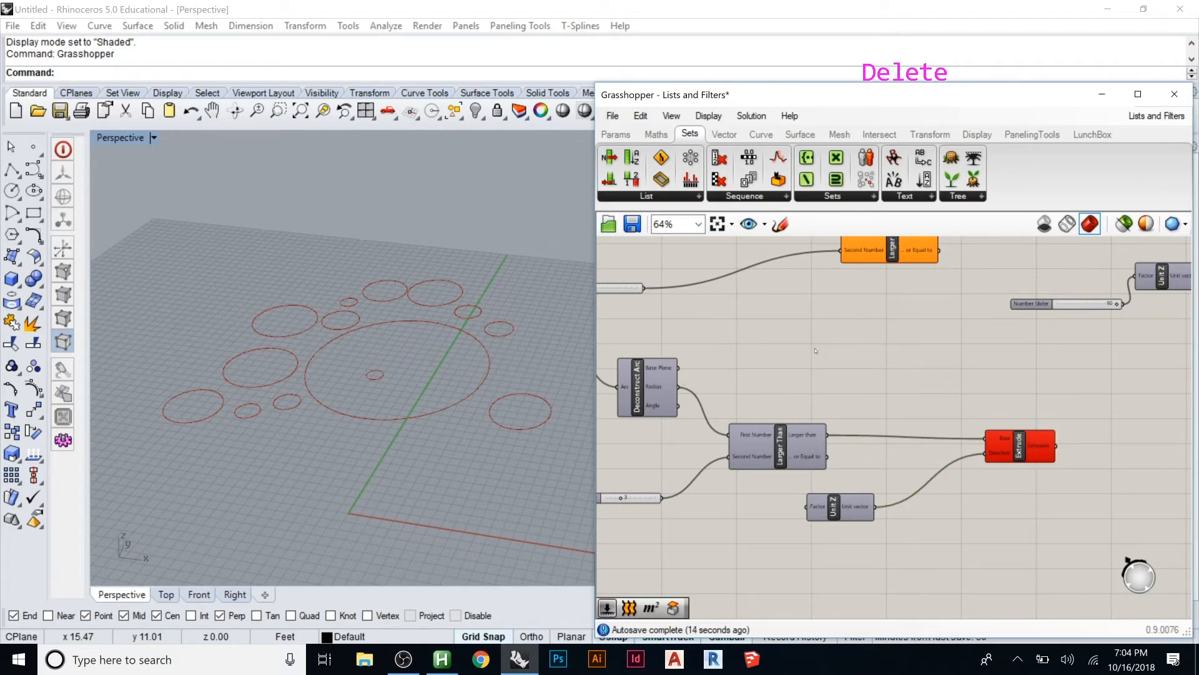
Add a Dispatch component to the empty canvas above Larger Than
double_click(890, 362)
text(dis)
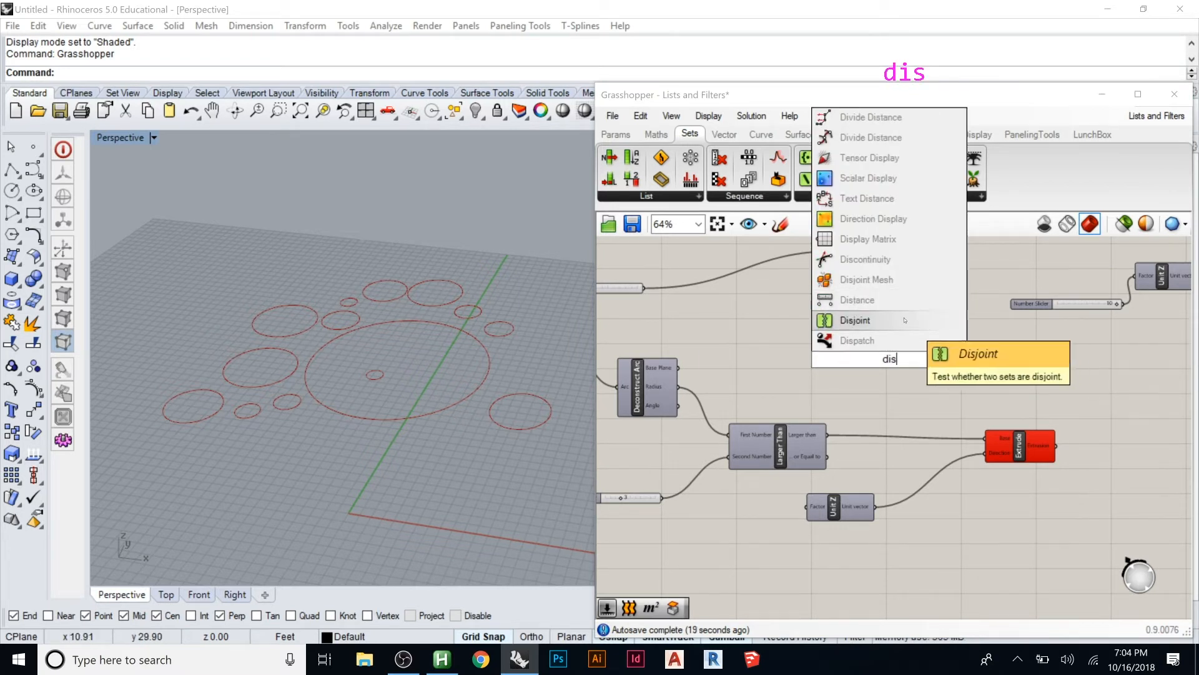
click(873, 340)
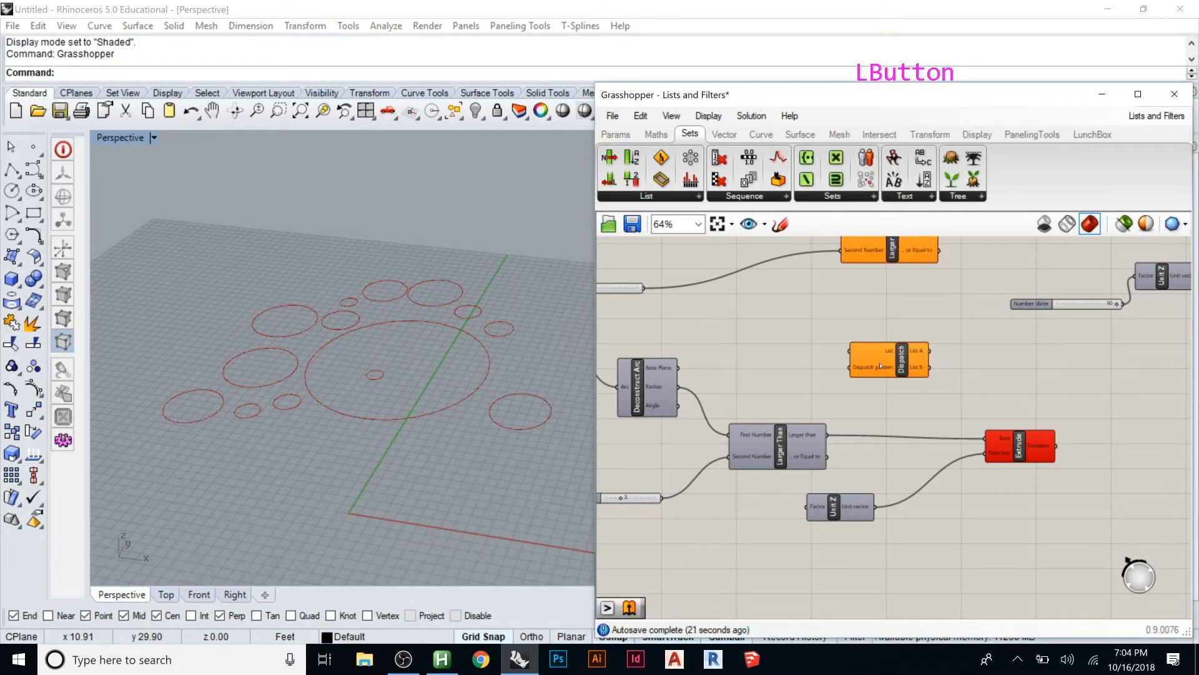
mouse_move(880, 366)
drag(852, 353, 760, 367)
Wire the circle parameter into Dispatch's List input and shift Dispatch left above Larger Than
scroll(931, 357, down, 1)
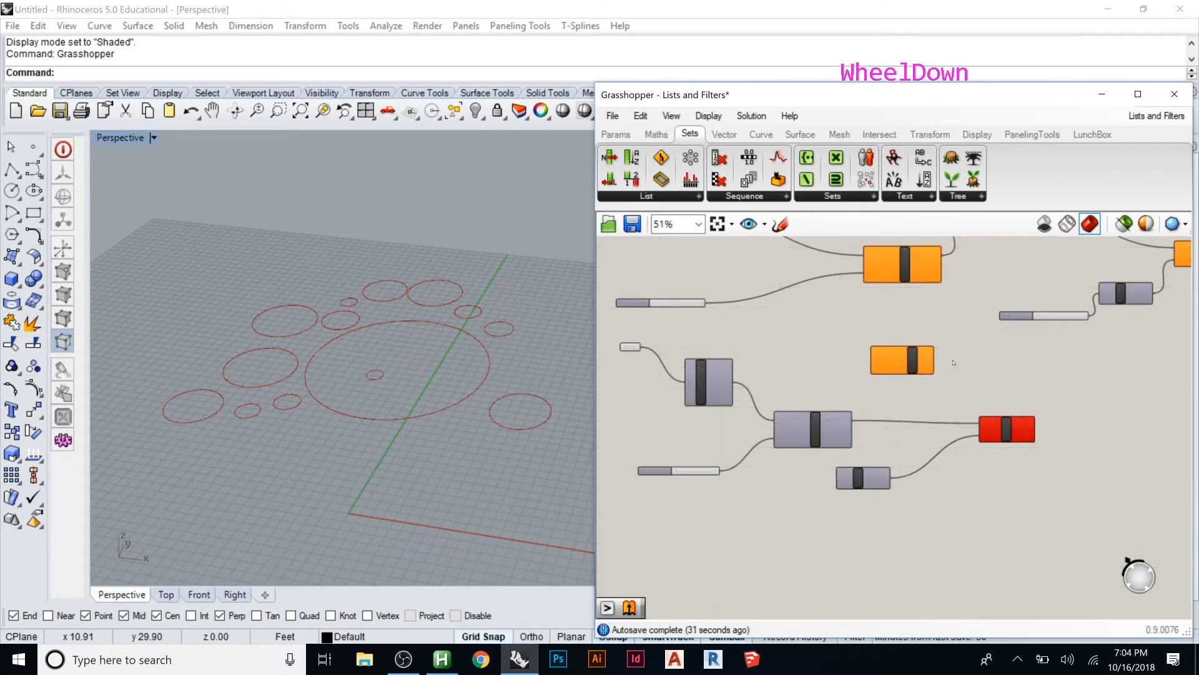
right_drag(755, 351, 759, 390)
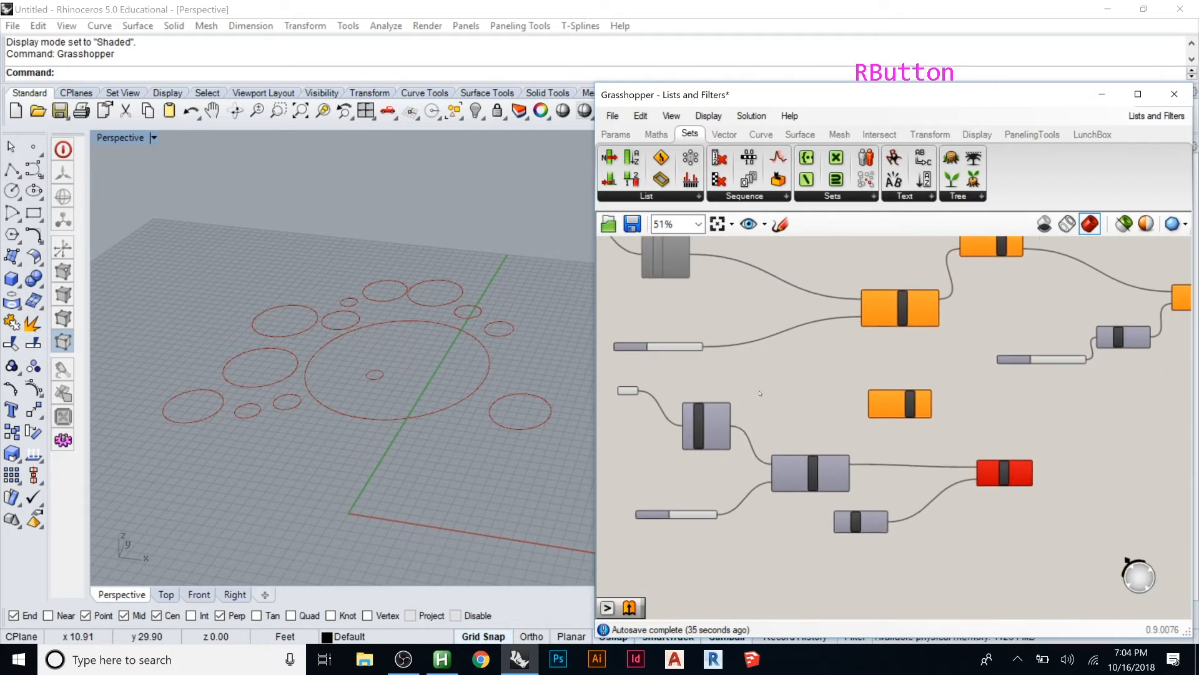
drag(639, 391, 854, 389)
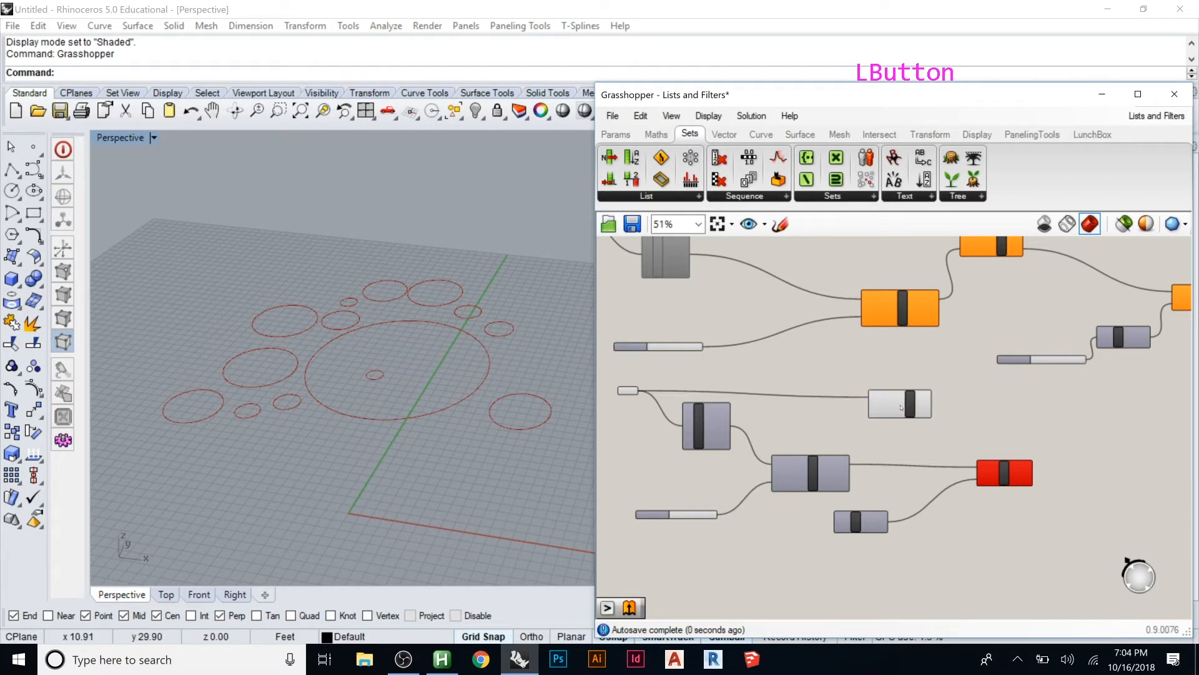
drag(870, 397, 806, 387)
click(845, 428)
Replace Extrude's Base input with Dispatch's List A output, after nudging Extrude slightly up and left
scroll(845, 428, up, 2)
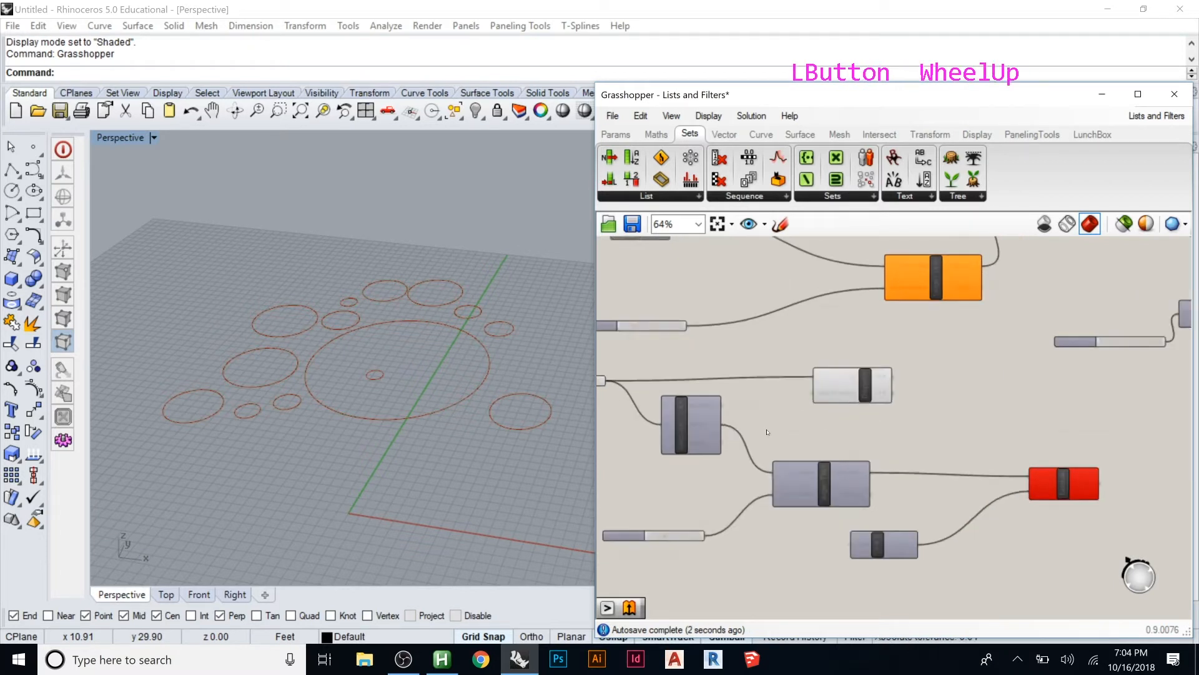
drag(925, 363, 1076, 480)
drag(1106, 514, 1075, 491)
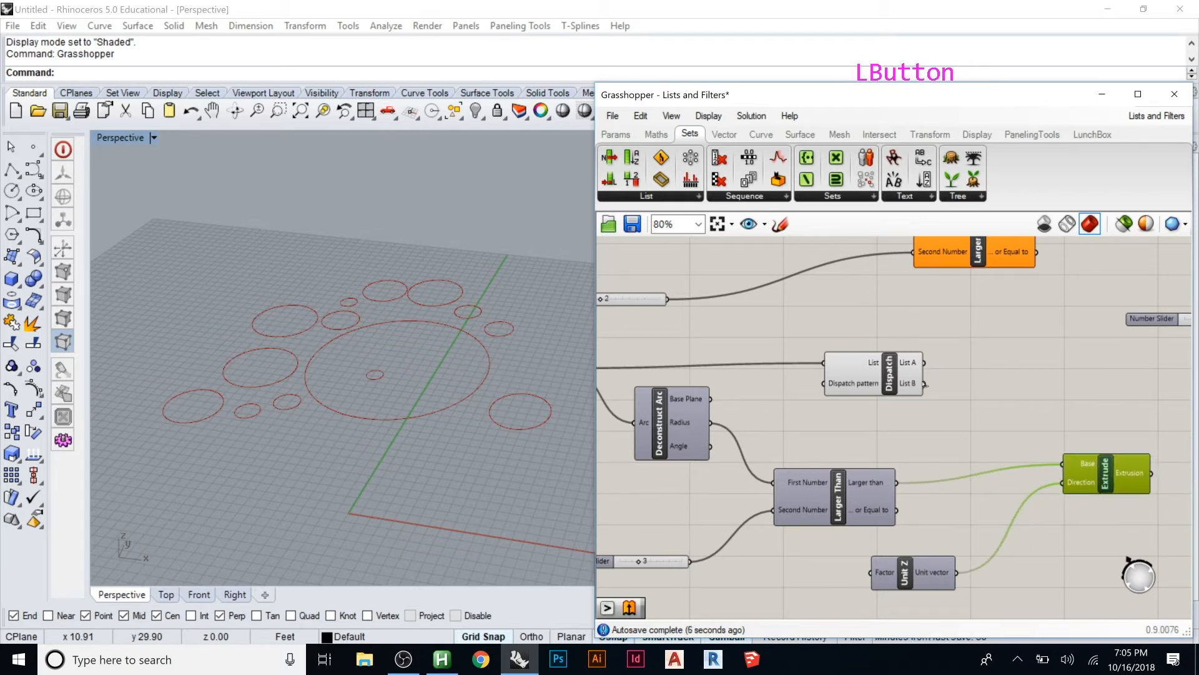
drag(925, 363, 1062, 464)
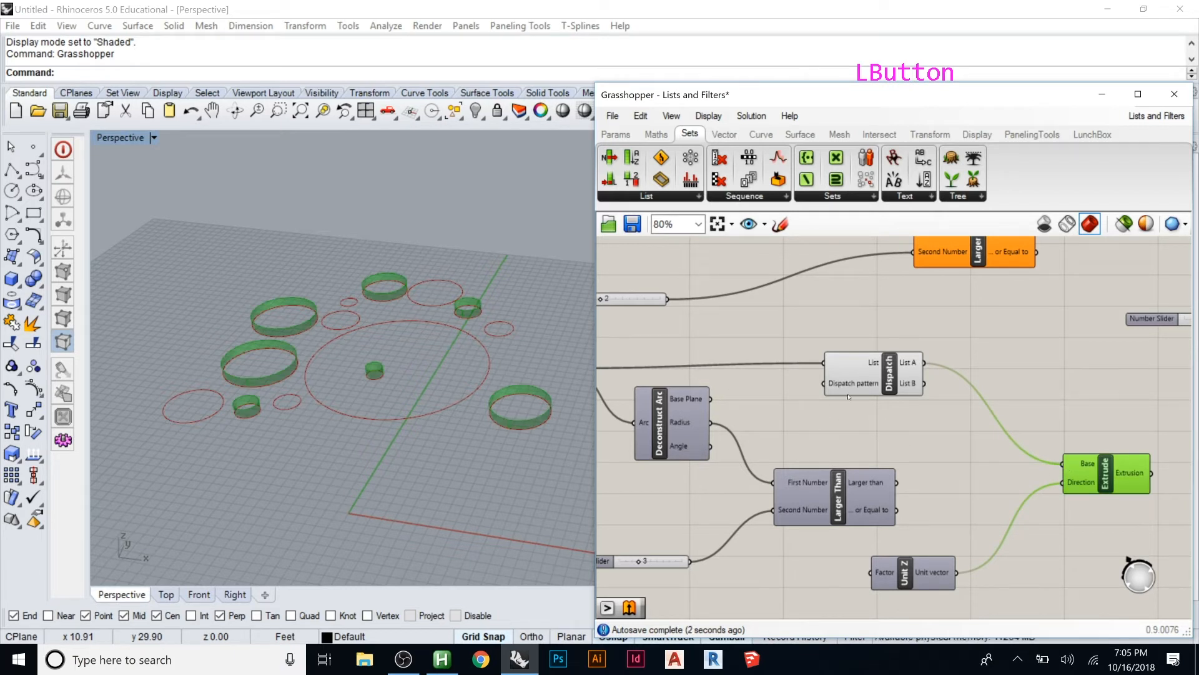
Inspect the default Boolean values stored in Dispatch's Dispatch pattern input
mouse_move(847, 389)
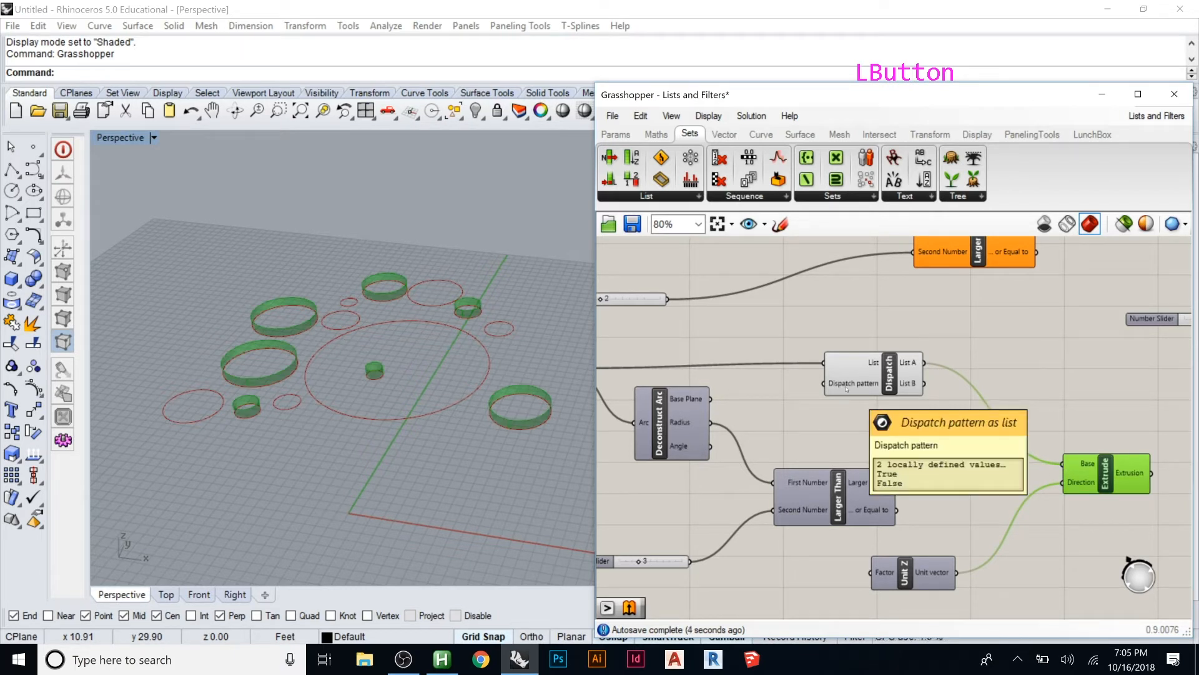
right_click(847, 388)
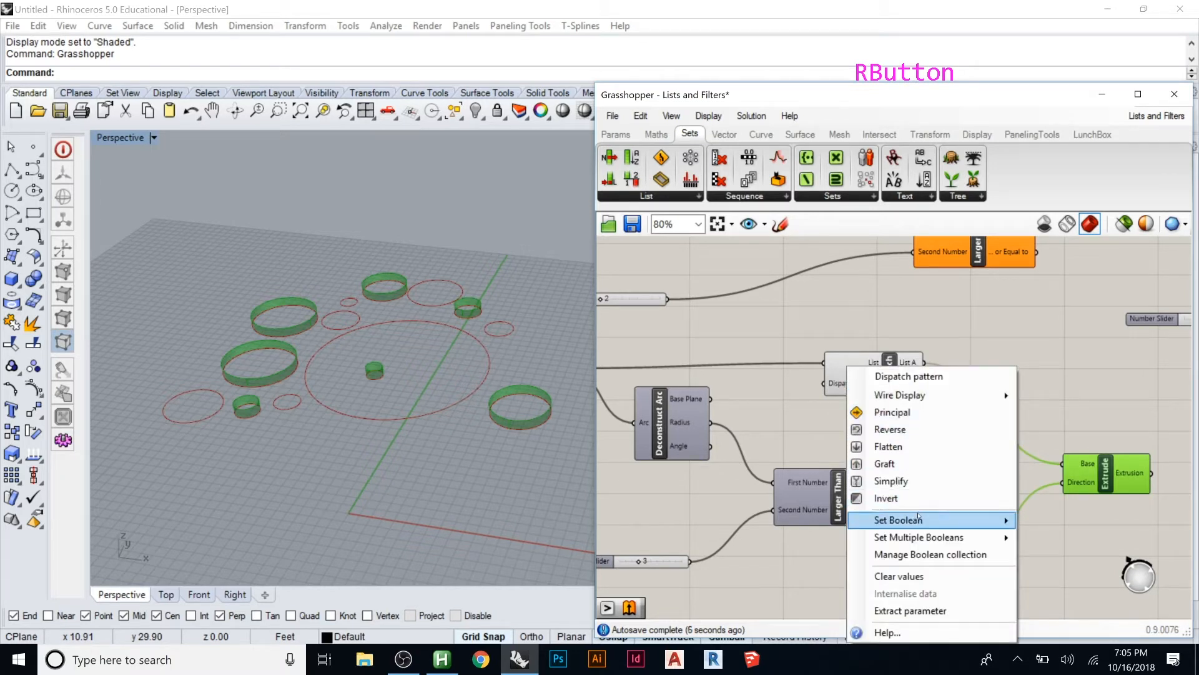
mouse_move(916, 534)
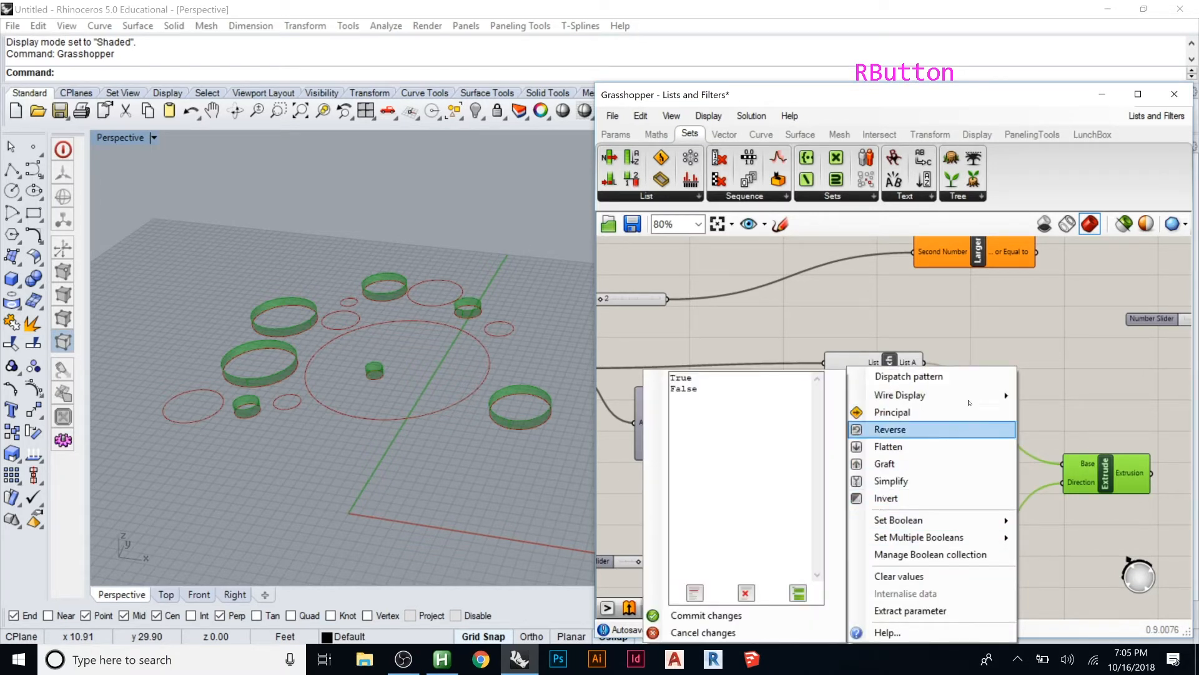
click(1028, 343)
Wire the Larger than output into Dispatch's Dispatch pattern input and set the radius threshold slider to 2
drag(897, 483, 912, 388)
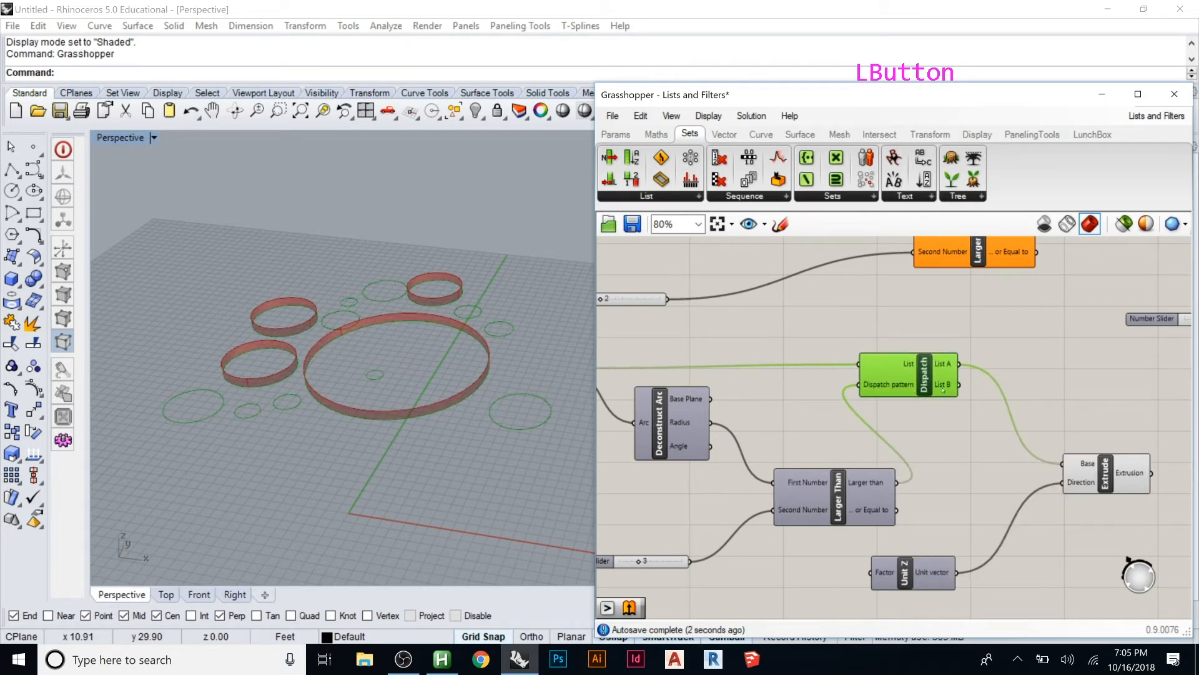
mouse_move(943, 389)
mouse_move(945, 364)
drag(639, 561, 634, 562)
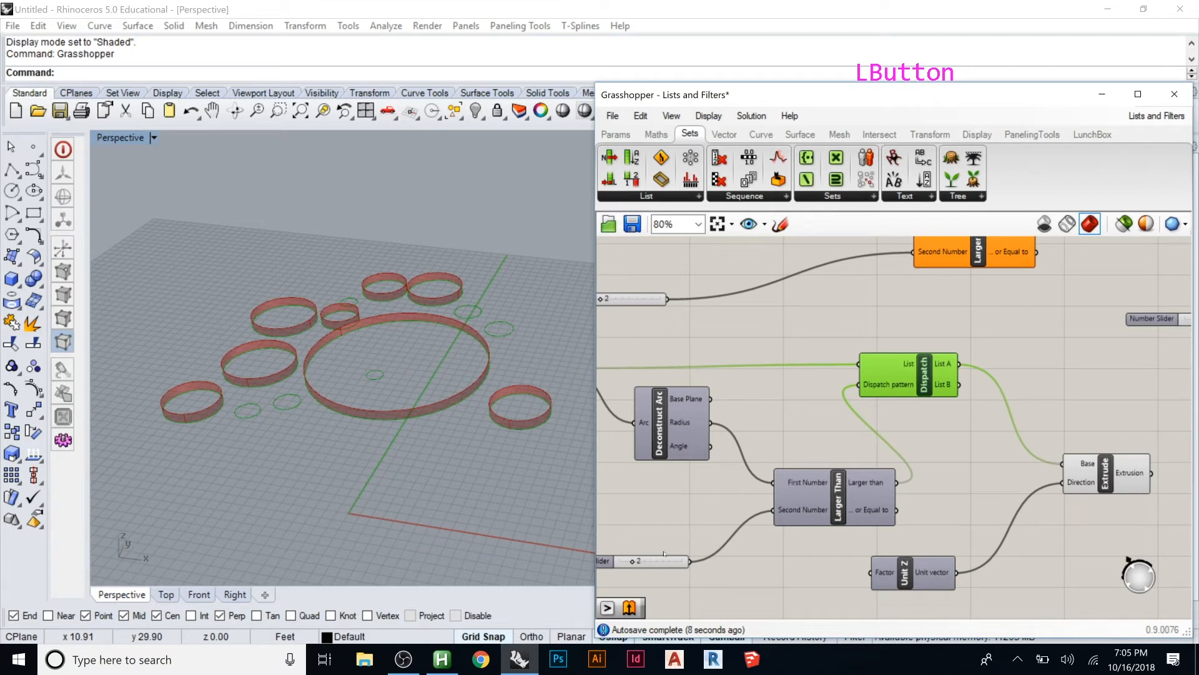
Add a number slider set to 50 below Larger Than and connect it to Unit Z's Factor input
double_click(797, 606)
text(50)
key(Return)
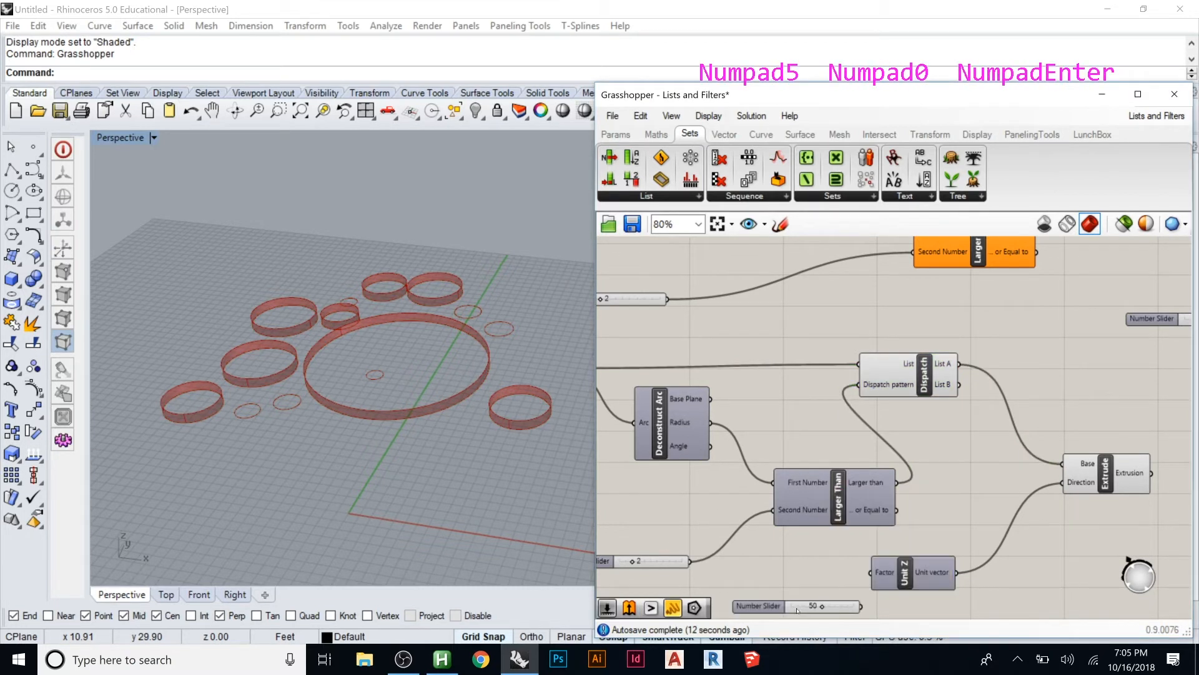
drag(861, 606, 869, 577)
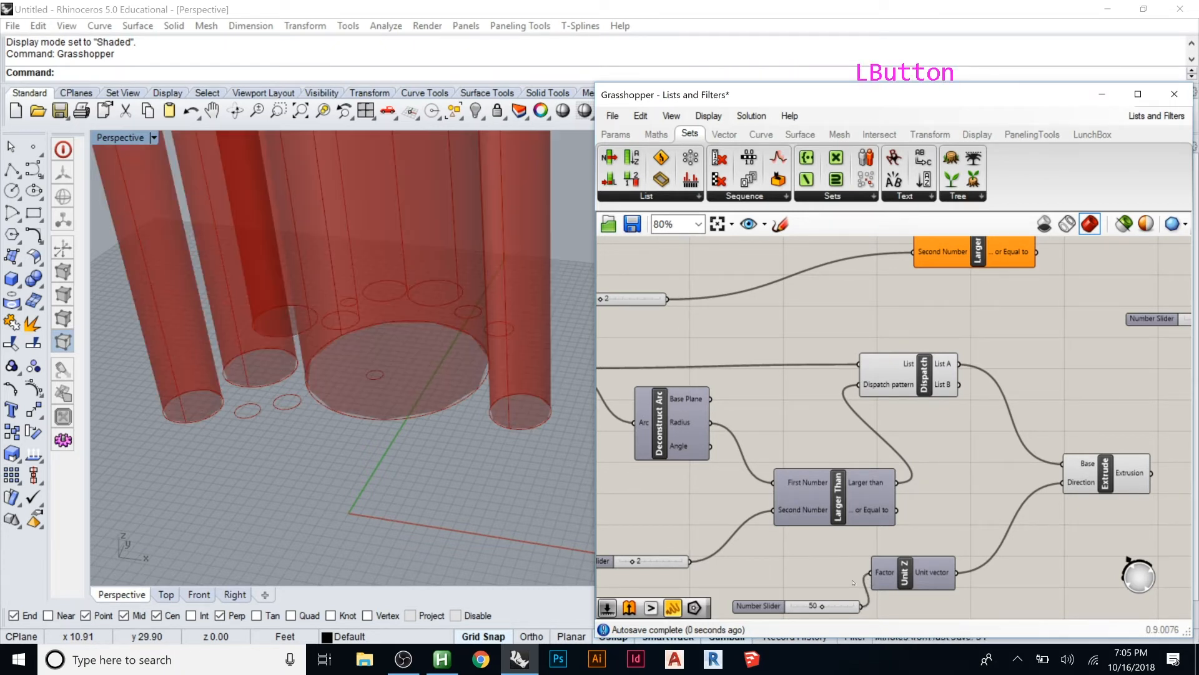
Set the preview mesh quality to High Quality and examine the extruded cylinders and the flat circles around them
click(1174, 224)
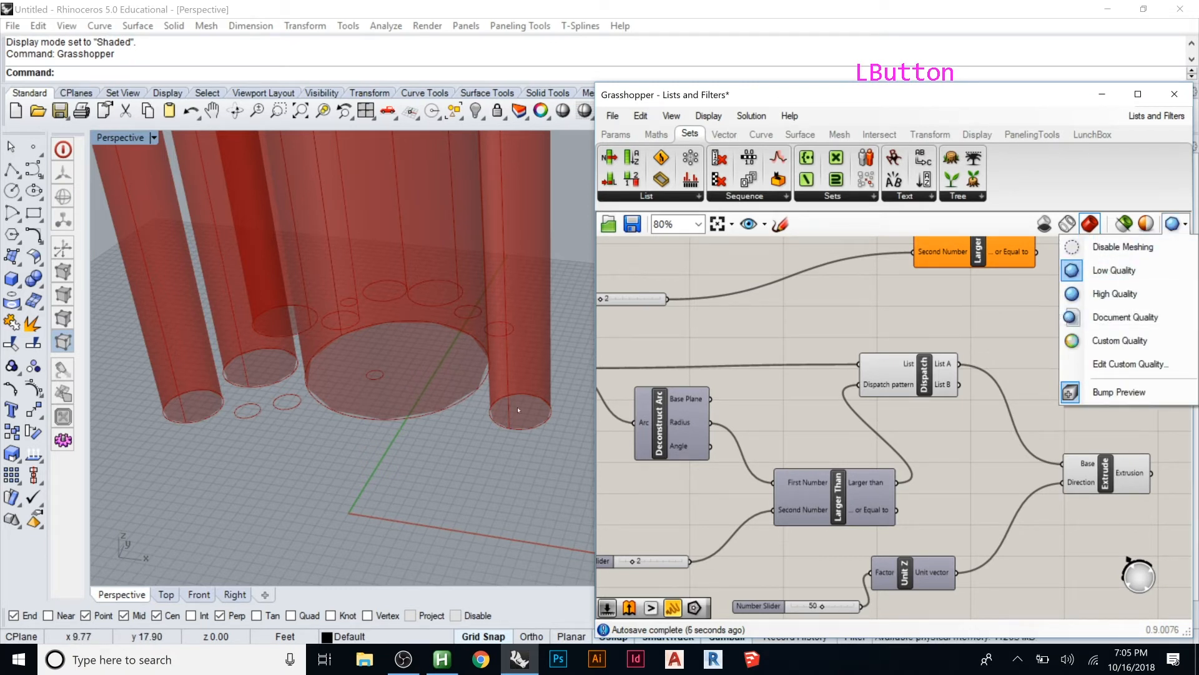
click(1098, 294)
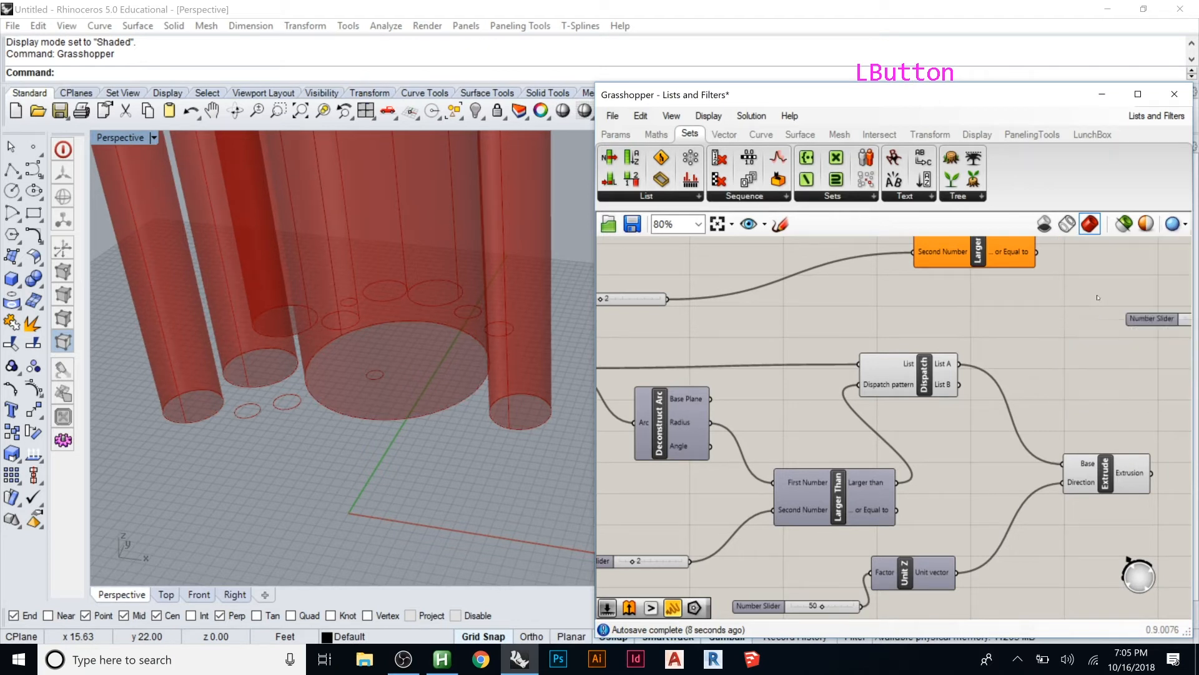
click(429, 462)
scroll(429, 462, down, 6)
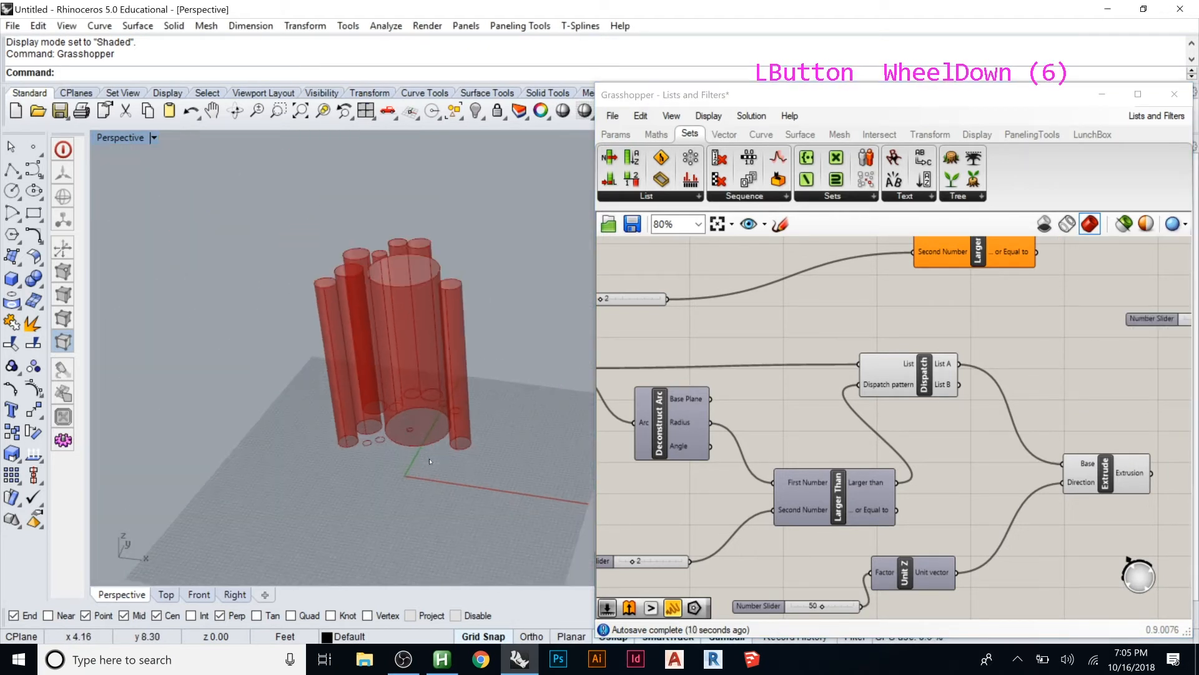
right_drag(429, 462, 291, 416)
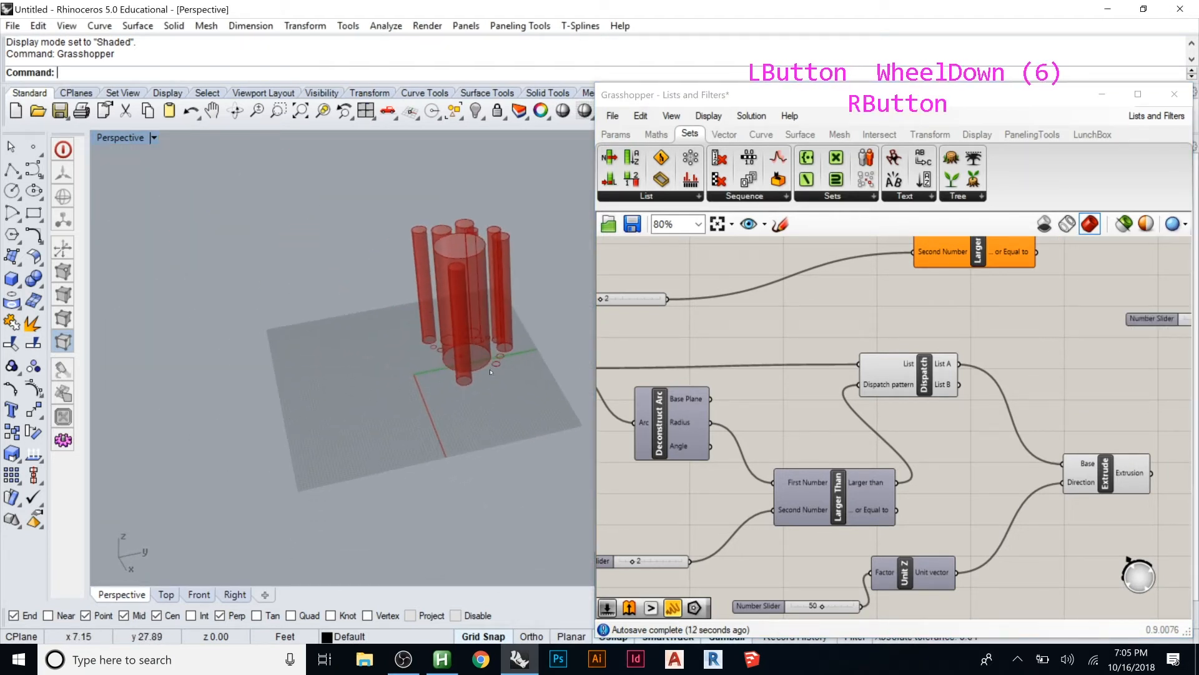
scroll(497, 367, up, 4)
click(498, 365)
click(498, 366)
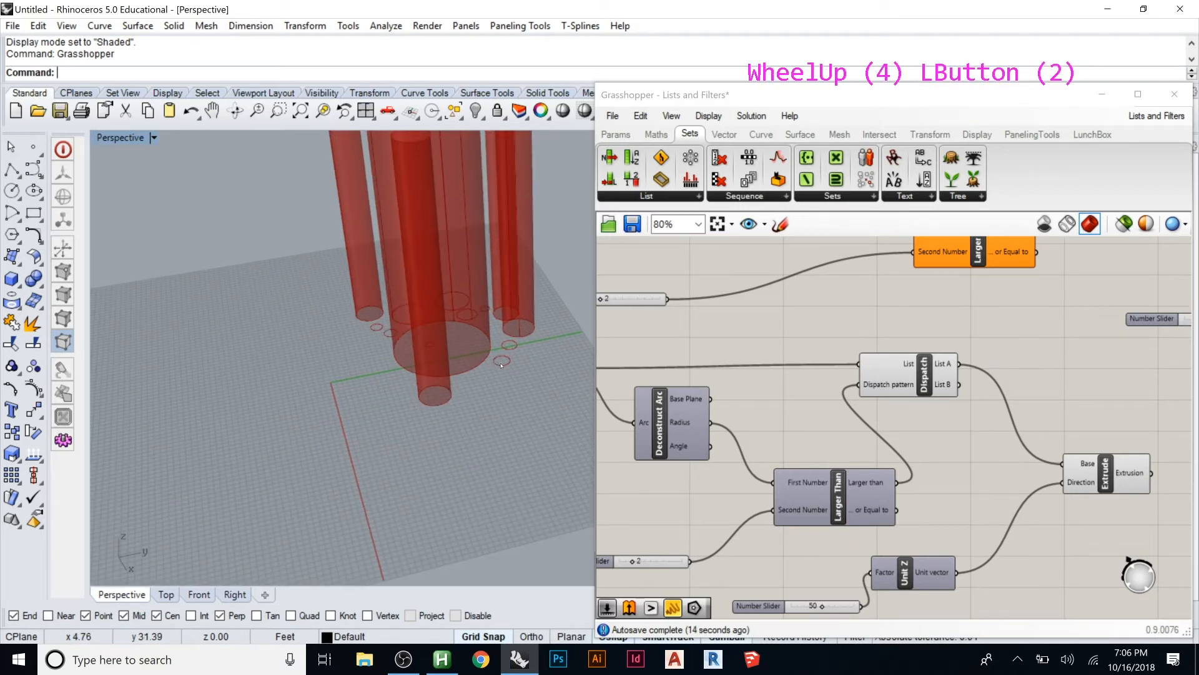
right_drag(495, 366, 566, 368)
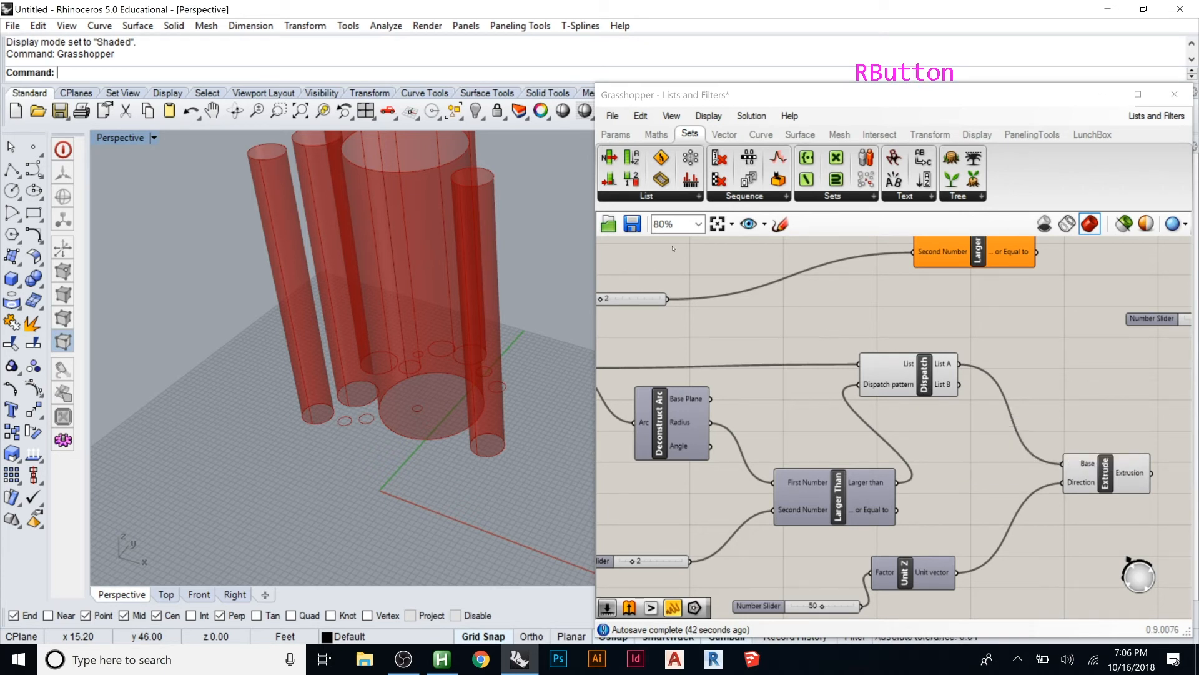
Nudge Dispatch slightly right and Larger Than slightly up and left on the canvas
click(652, 194)
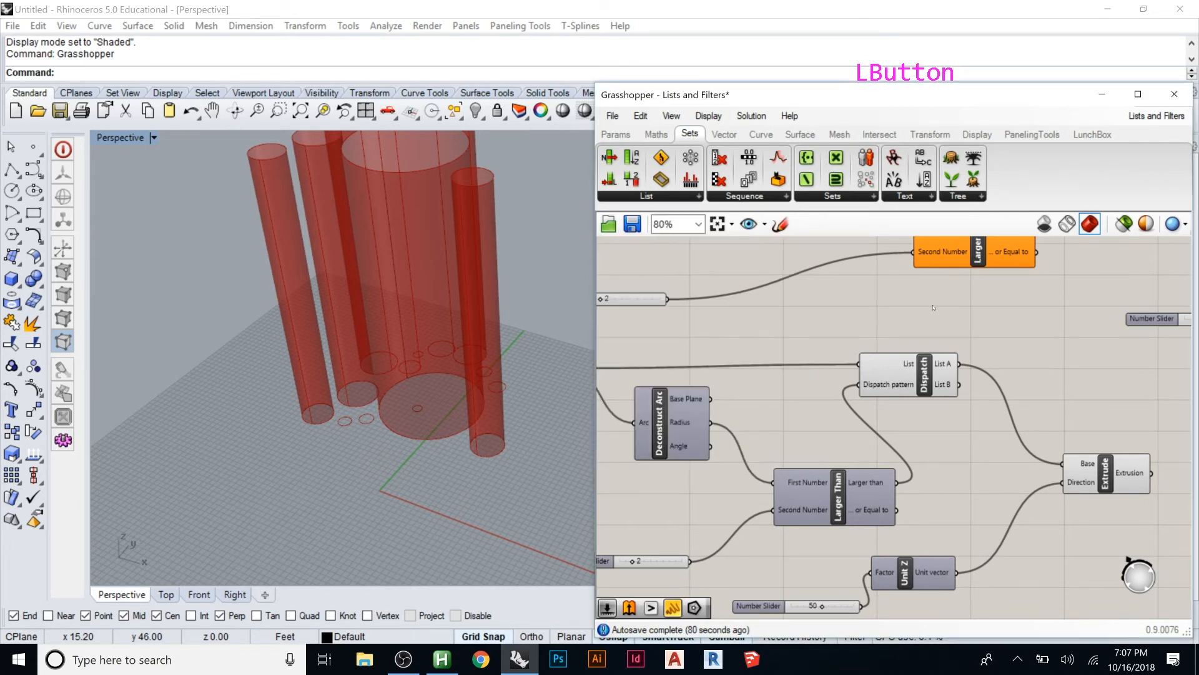
click(924, 373)
drag(924, 373, 931, 372)
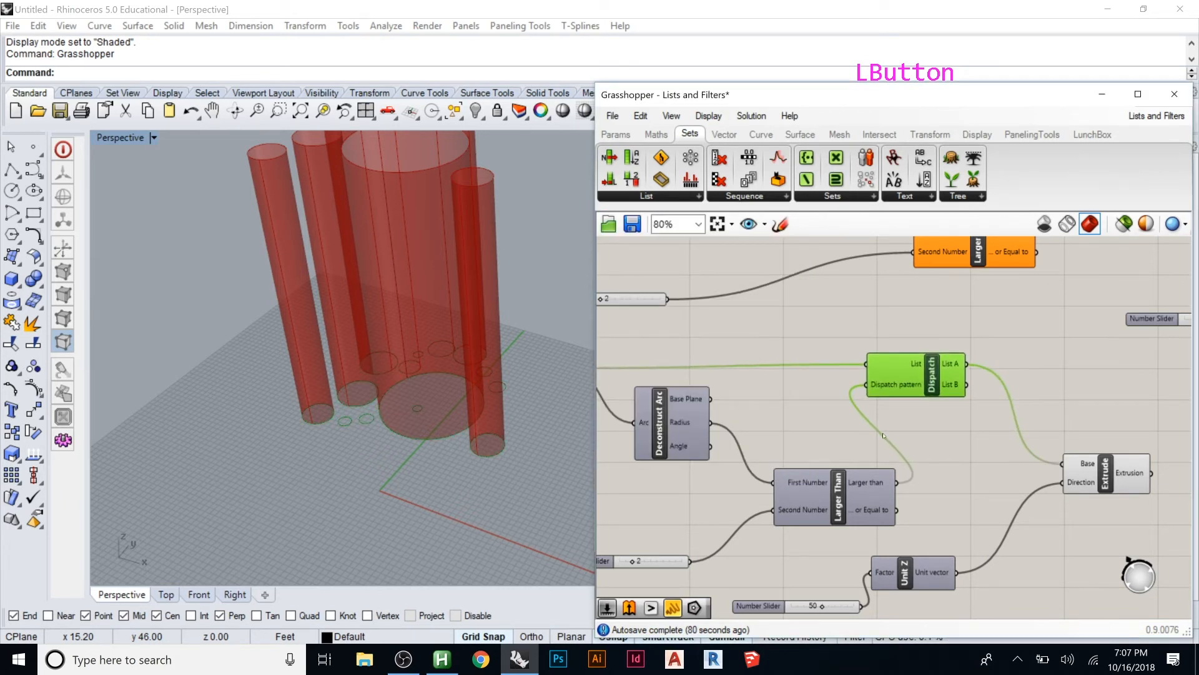
click(676, 435)
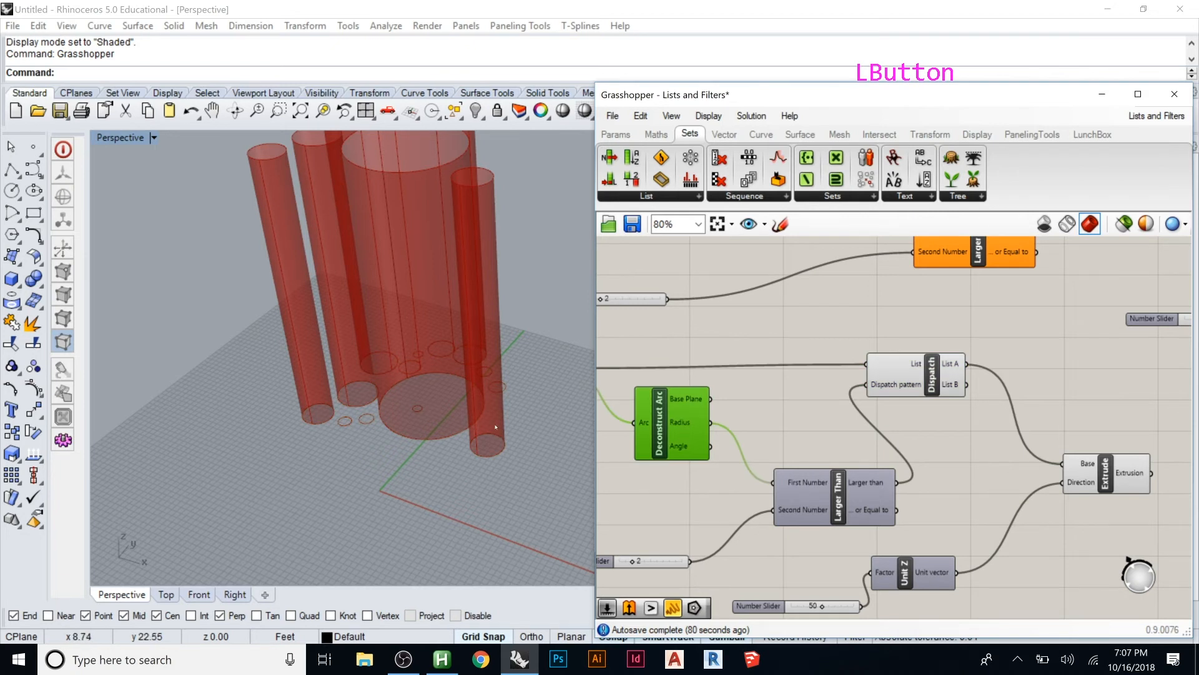
drag(837, 488, 822, 481)
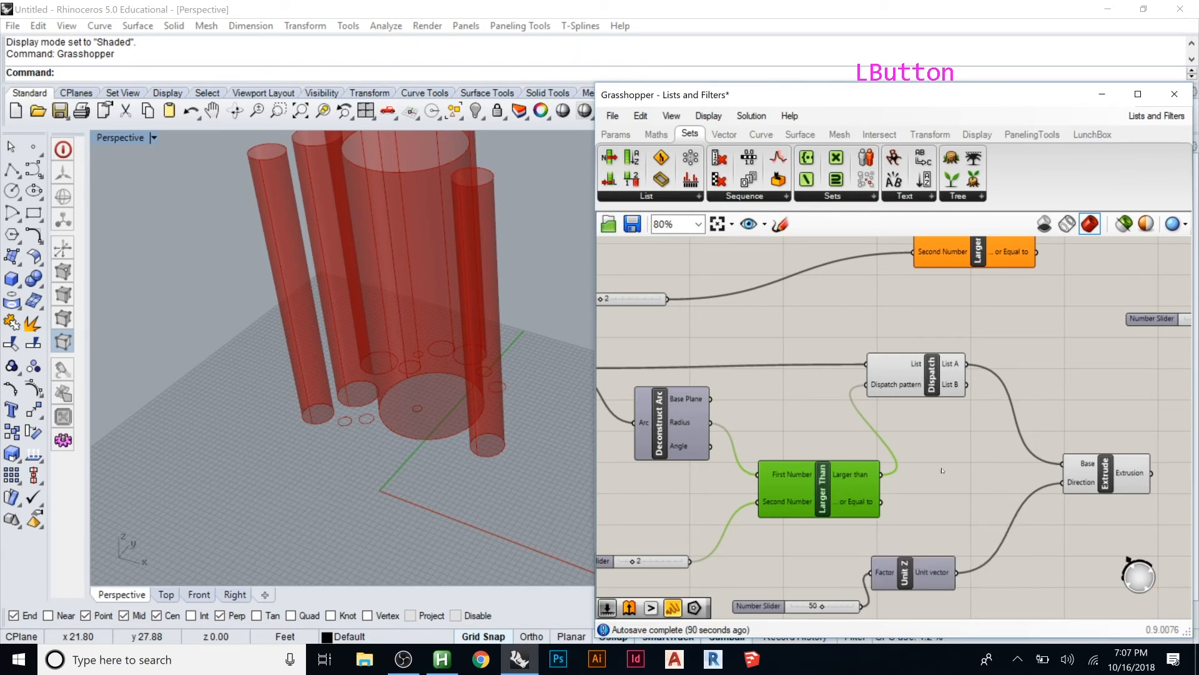
click(1125, 472)
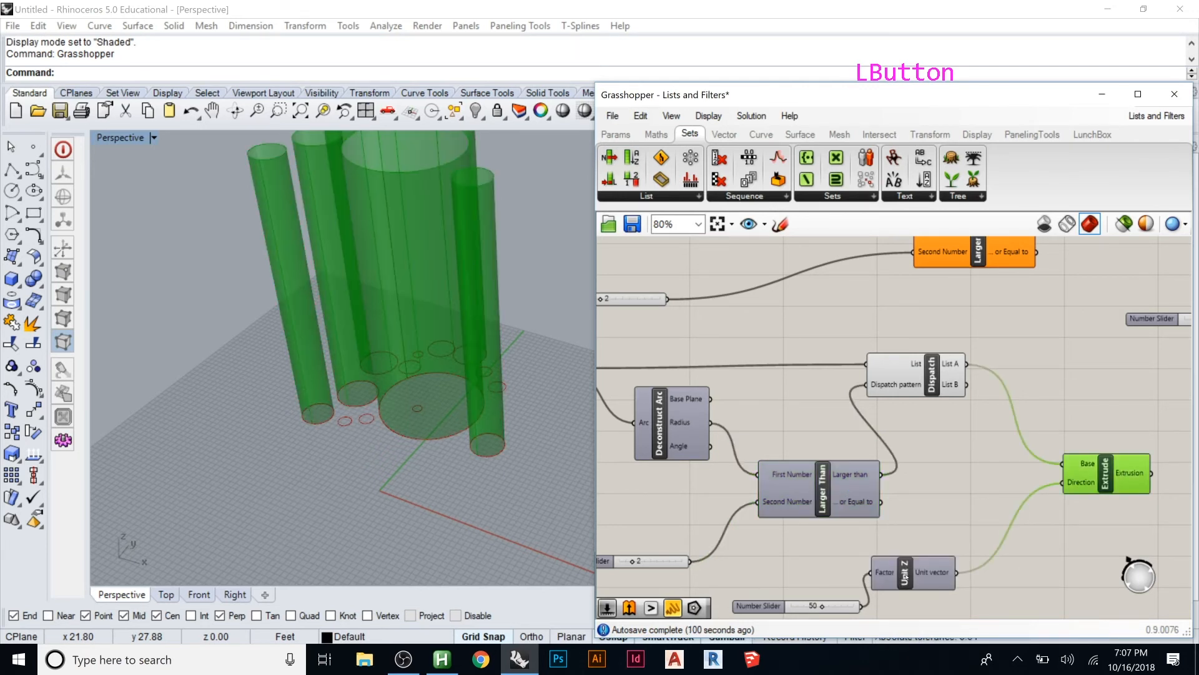
Move Extrude up beside Dispatch and arrange Unit Z and its 50 slider closely beneath it
click(1077, 511)
drag(936, 564, 1017, 513)
drag(1106, 475, 1128, 391)
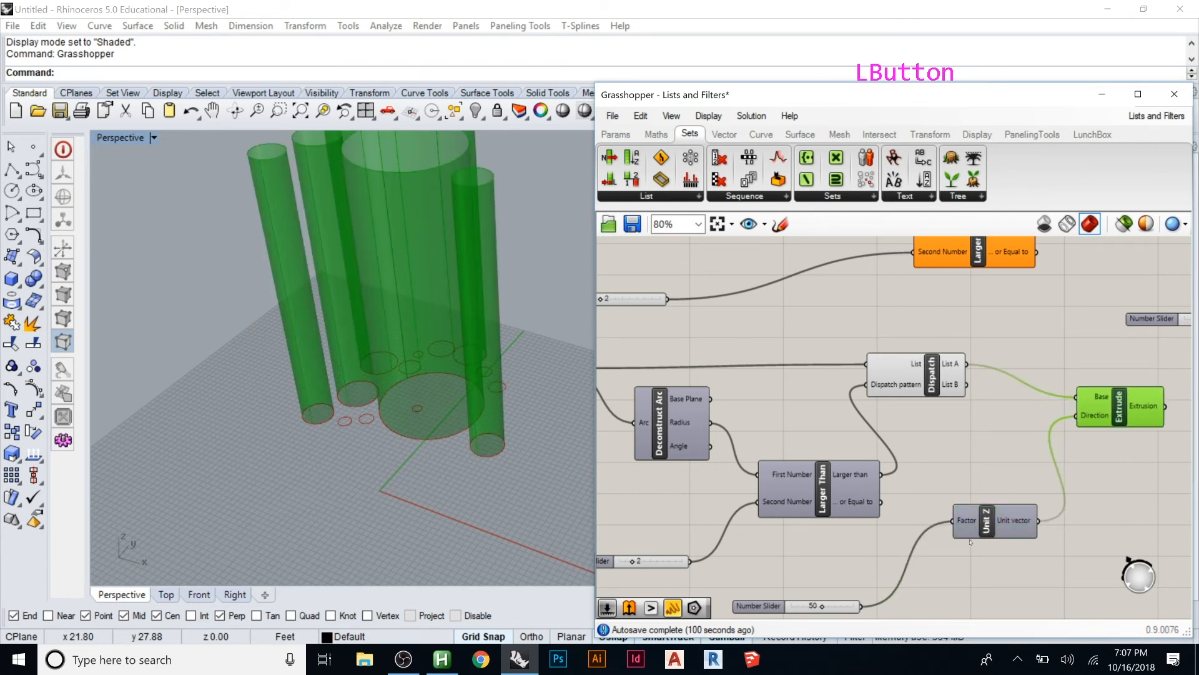
drag(990, 534, 1007, 469)
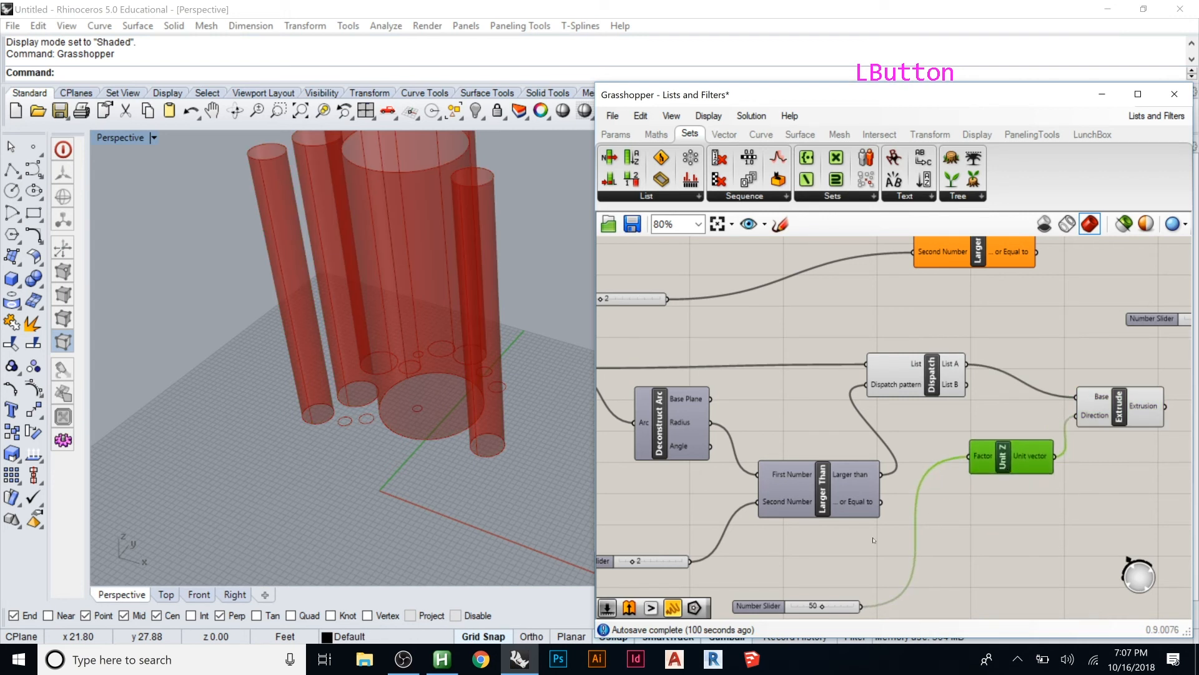
drag(778, 606, 899, 501)
drag(982, 471, 1009, 466)
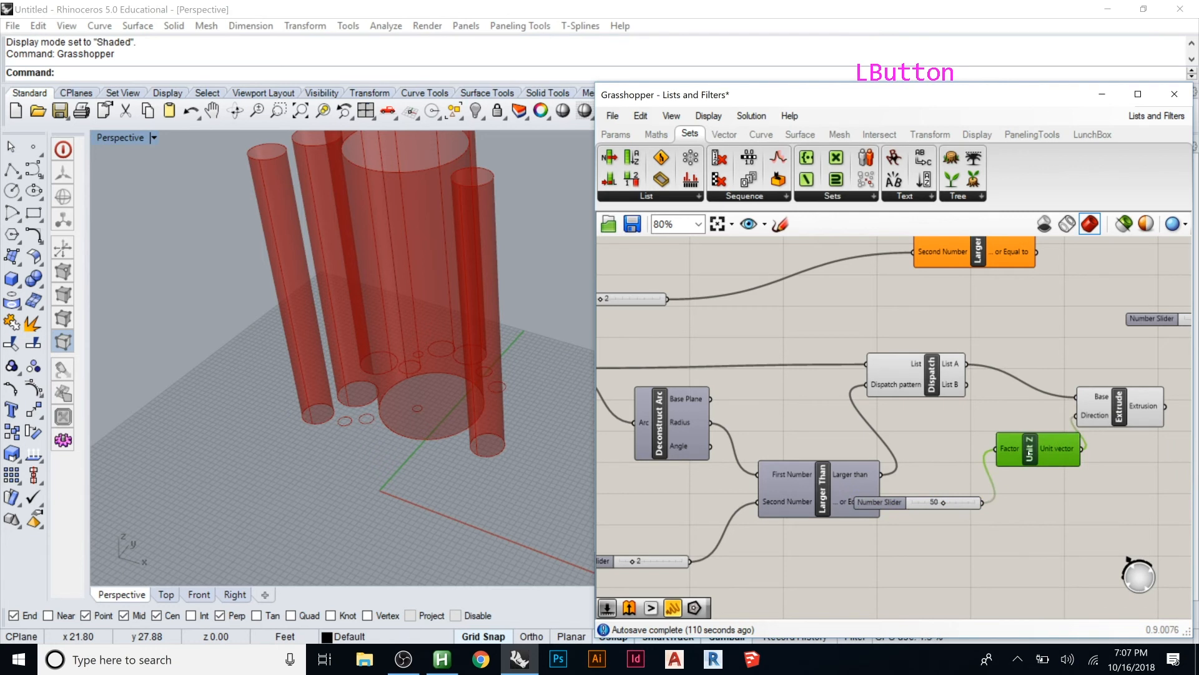
Select Dispatch, Larger Than, Unit Z and Extrude together, shift them slightly up and right, and clear the selection
drag(1152, 343, 821, 471)
click(899, 476)
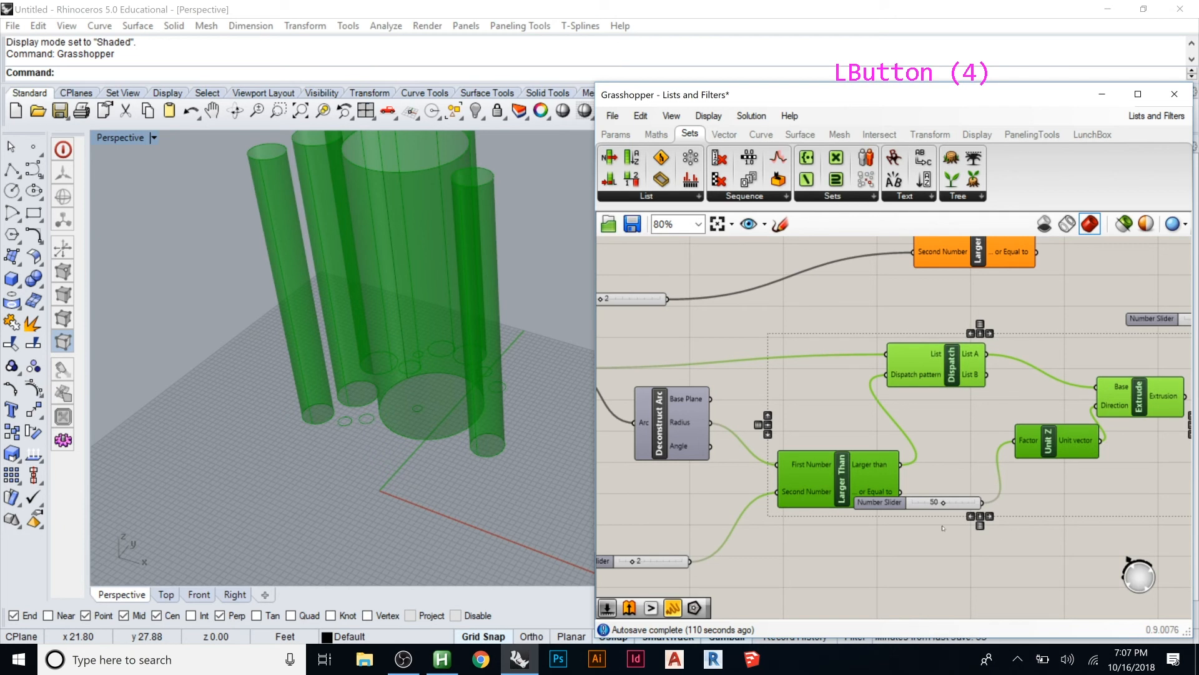
scroll(637, 432, down, 2)
scroll(971, 402, up, 3)
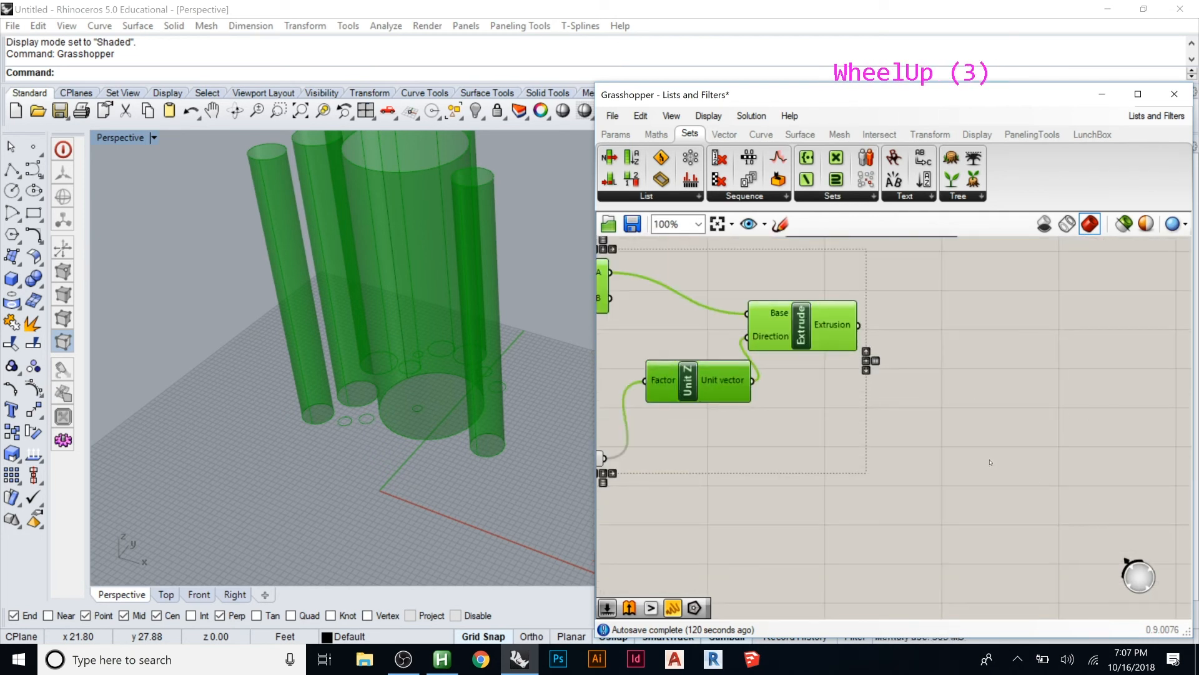
scroll(961, 406, down, 1)
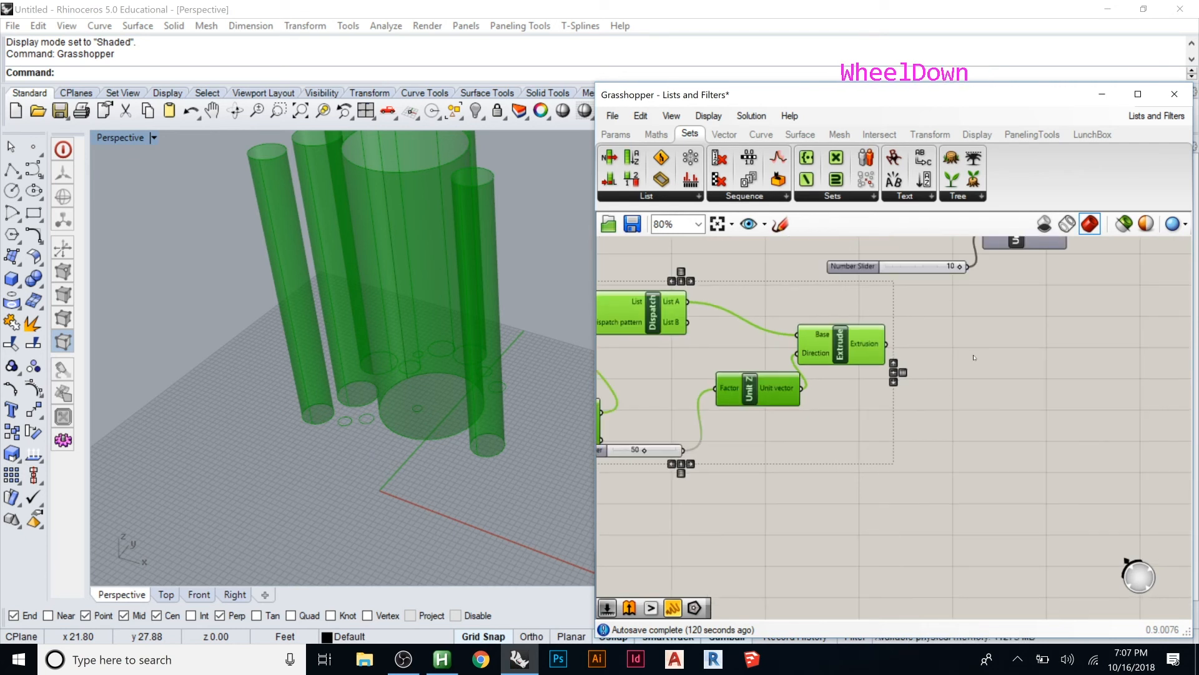
drag(1003, 356, 1049, 411)
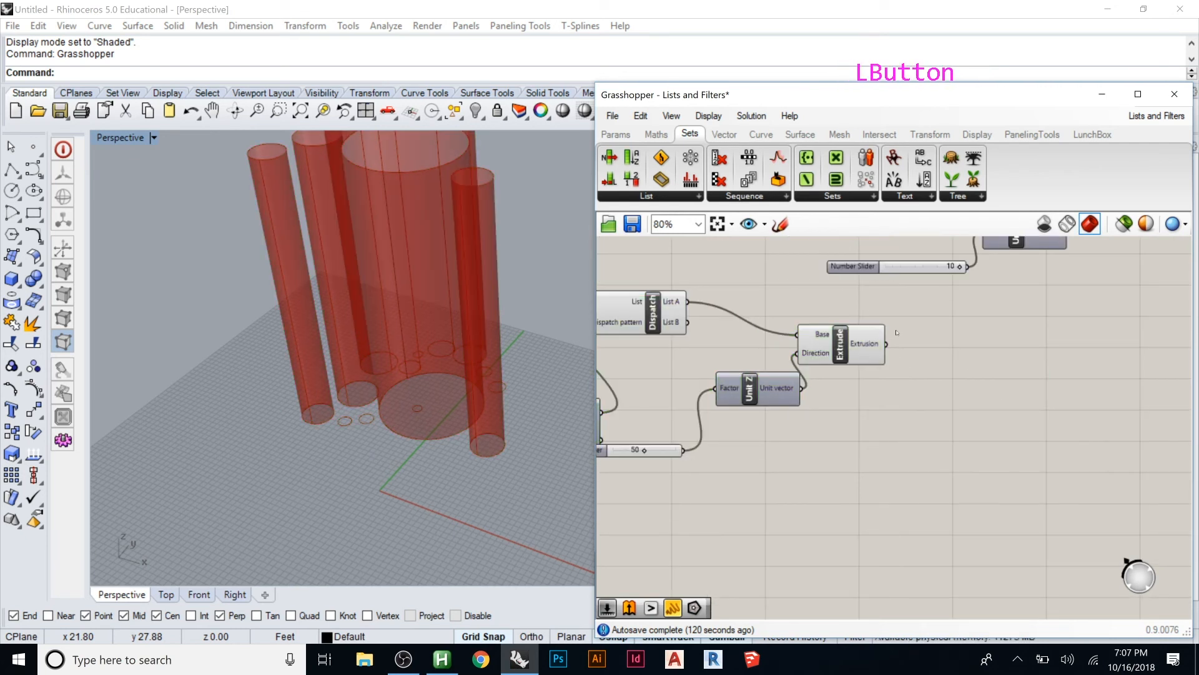
Select Extrude, Unit Z and the 50 slider together and shift them right so Extrude's Base aligns with Dispatch's List A
drag(911, 350, 678, 487)
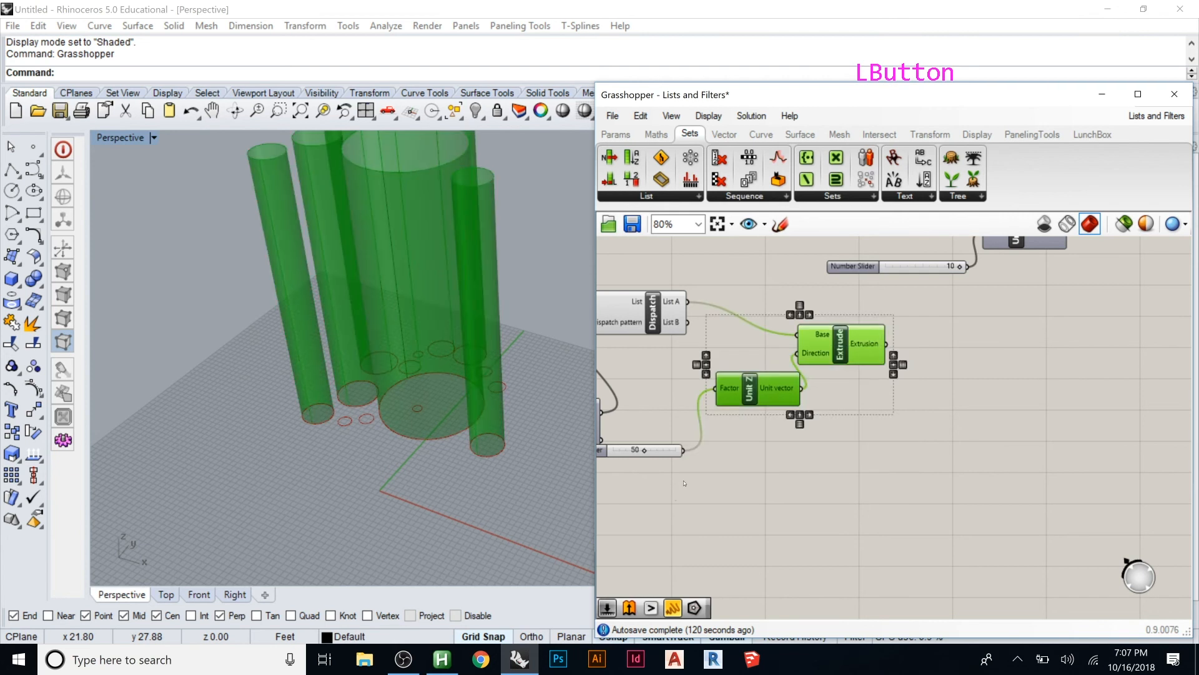
click(677, 488)
drag(911, 354, 611, 506)
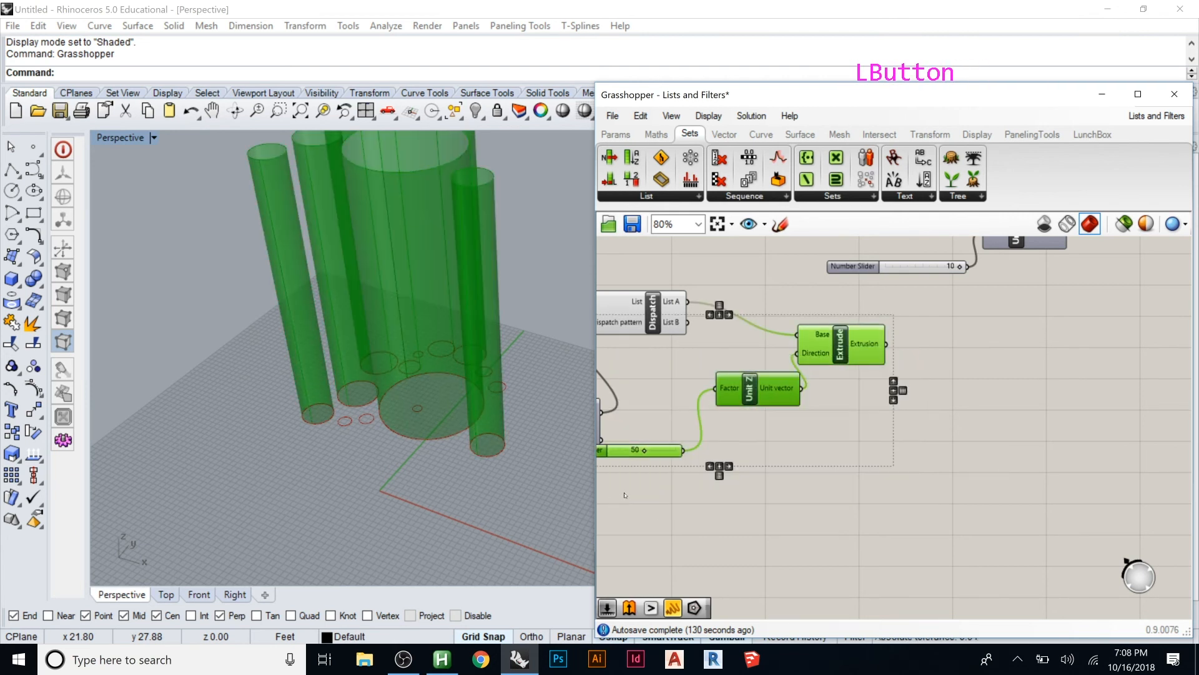
drag(812, 358, 1041, 324)
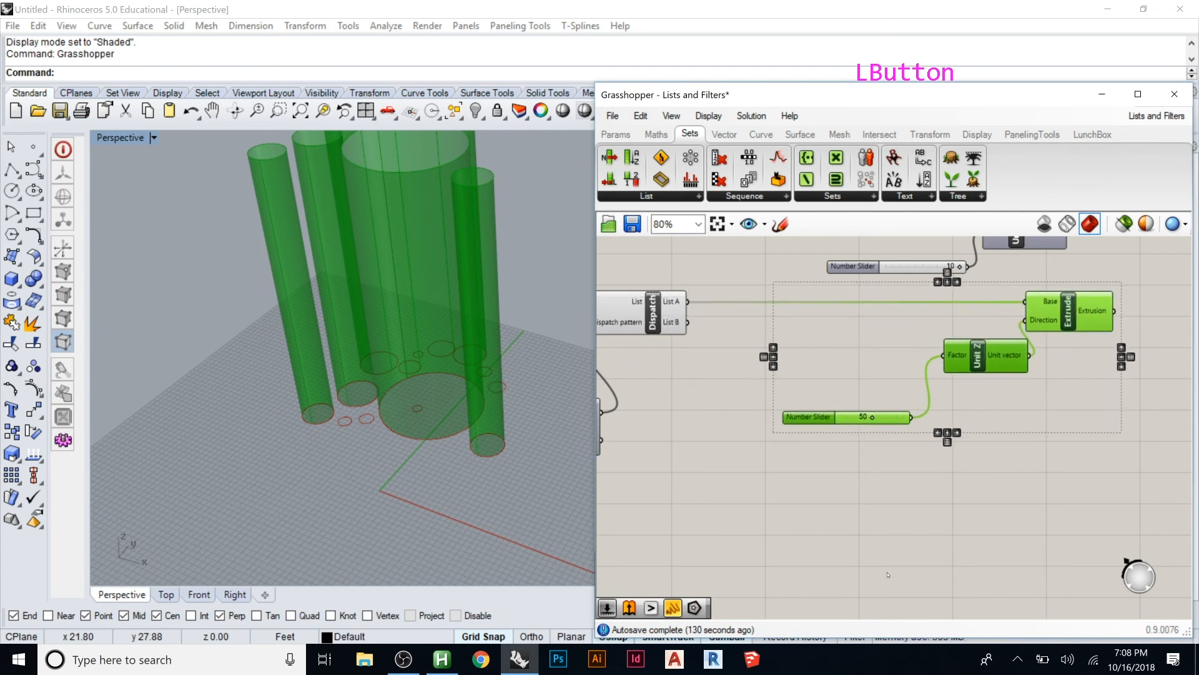
click(886, 575)
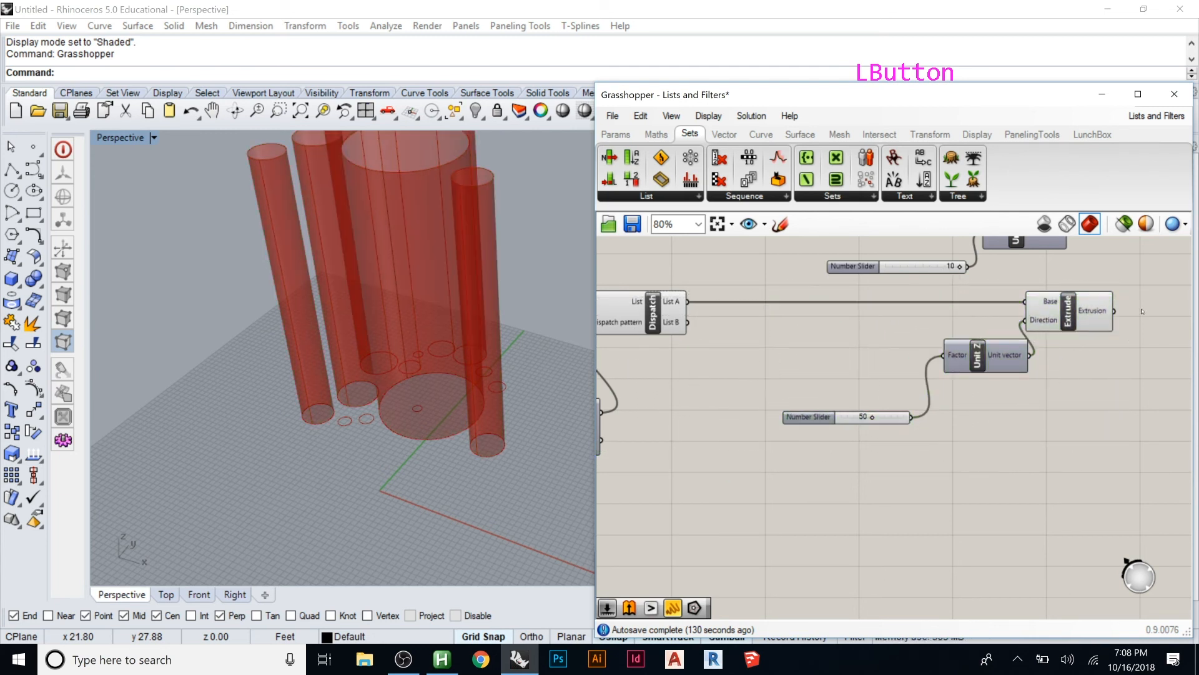
Duplicate Extrude, Unit Z and the 50 slider, place the copies below the originals, and move the original slider up above its Unit Z
drag(1141, 307, 821, 428)
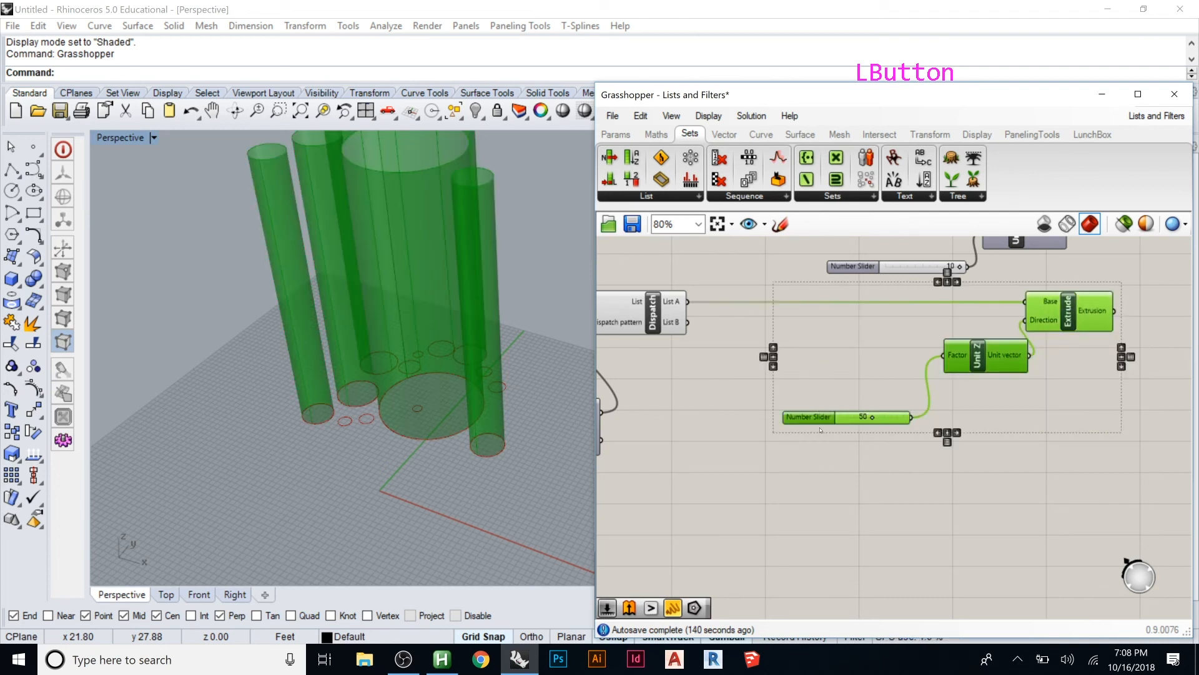
key(ctrl+c)
key(ctrl+v)
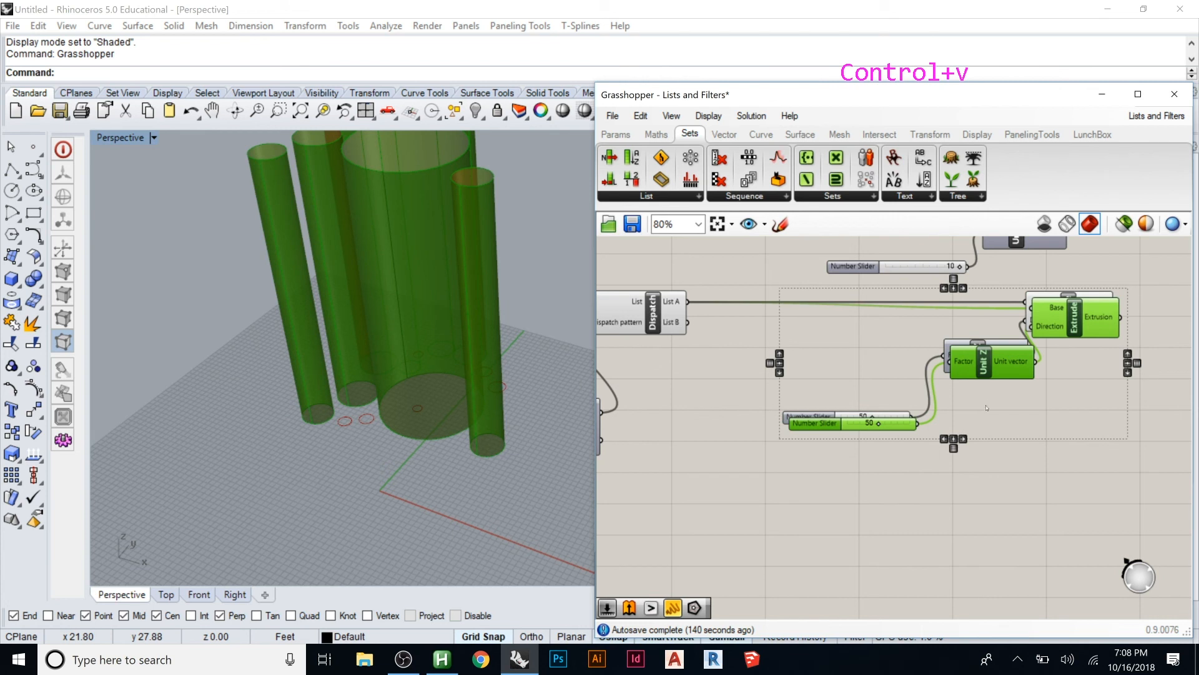
drag(1007, 369, 812, 507)
drag(868, 507, 960, 486)
drag(837, 414, 846, 324)
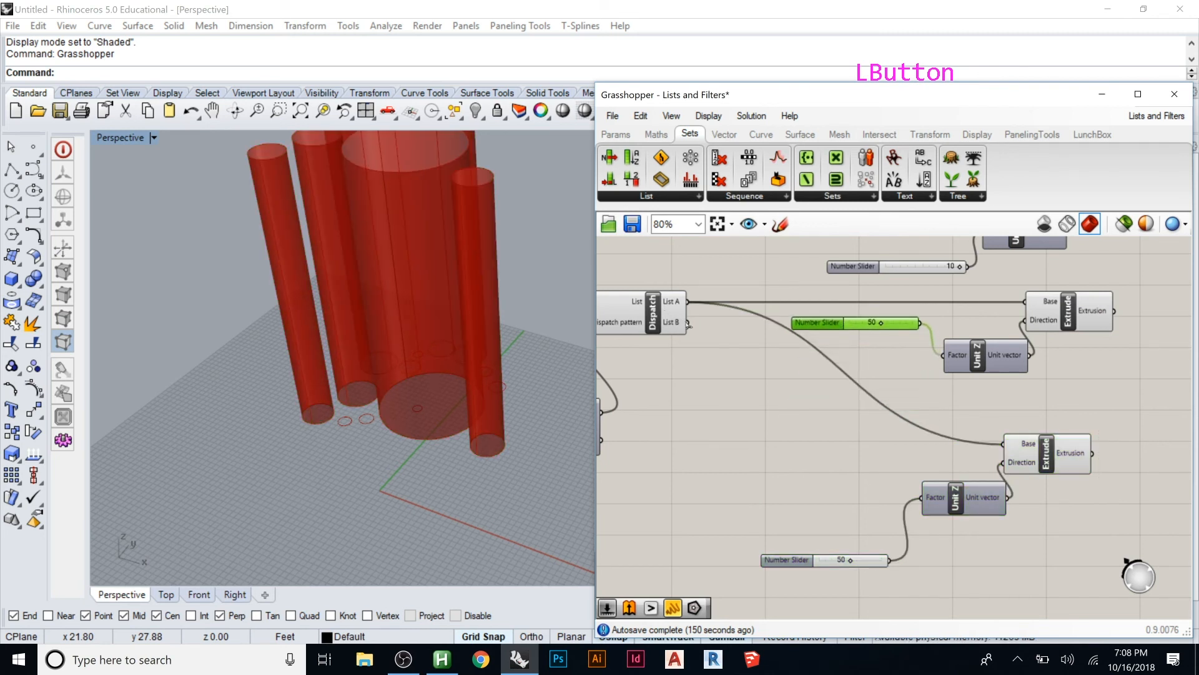
Connect Dispatch's List B to the copied Extrude's Base and set the copied Unit Z's slider to 28
drag(931, 438, 1000, 447)
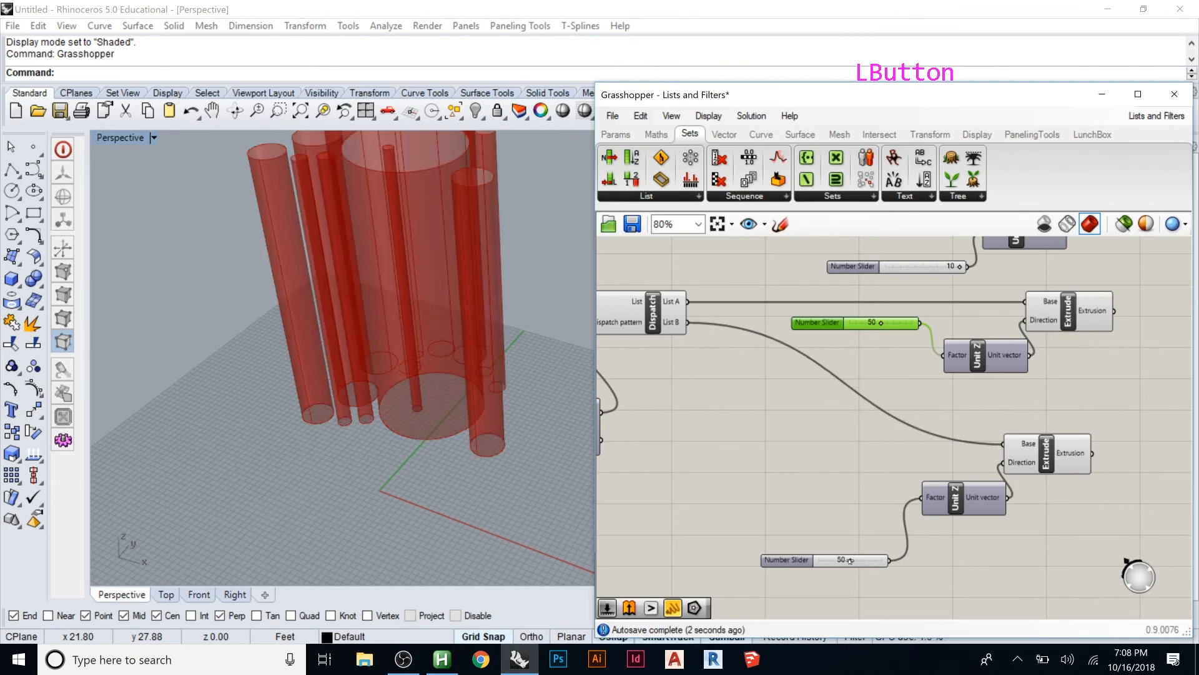
drag(849, 560, 837, 561)
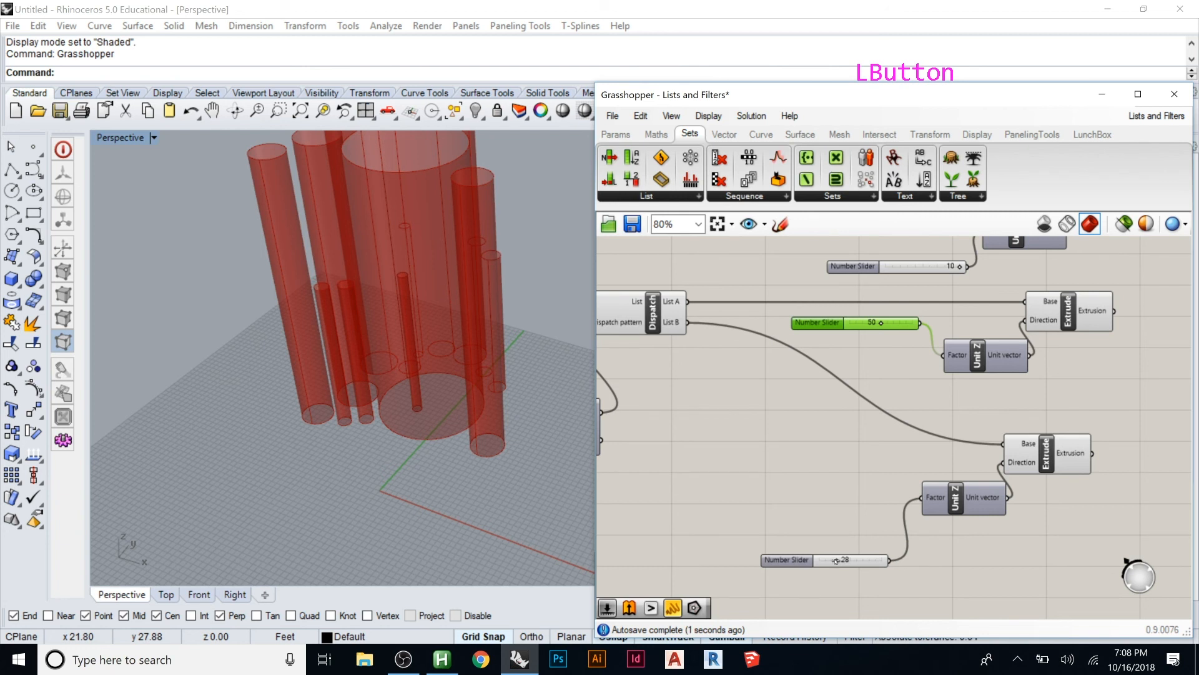
mouse_move(467, 445)
right_down()
mouse_move(471, 392)
mouse_move(472, 446)
right_up()
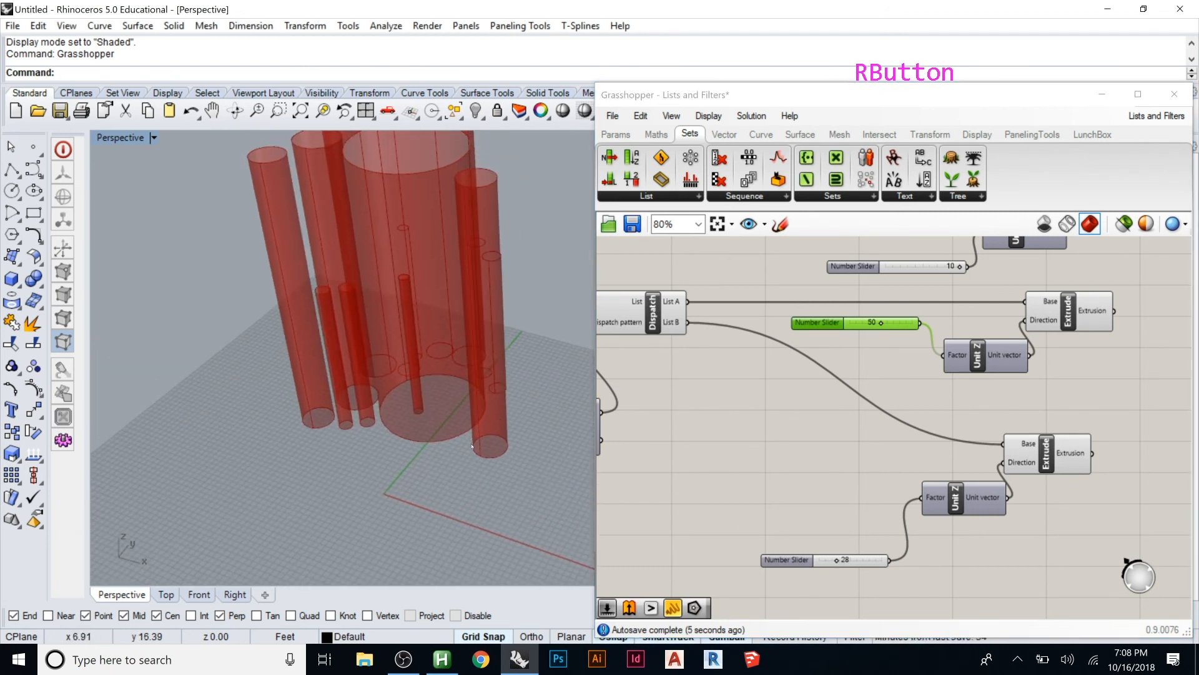
scroll(385, 455, down, 2)
scroll(372, 256, up, 2)
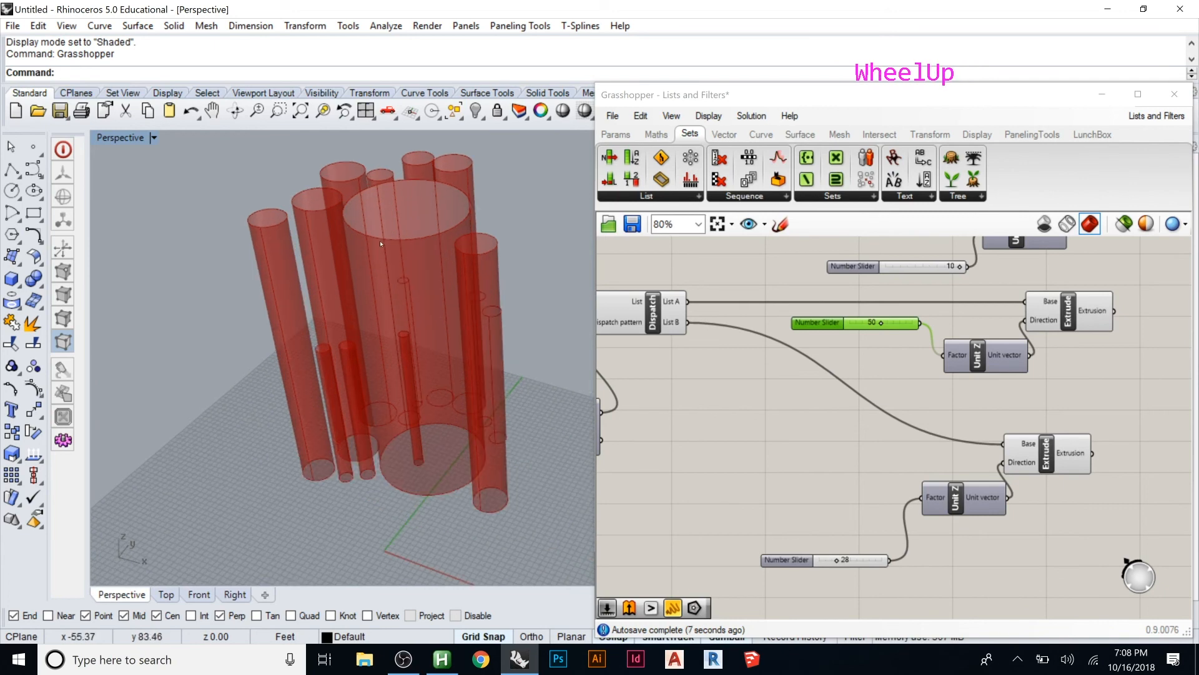